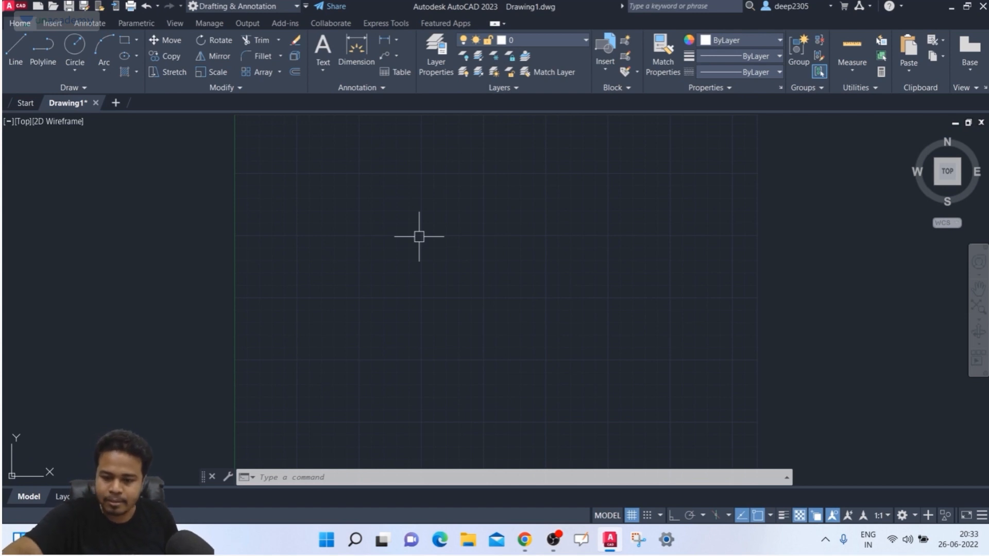
- Draw a 6-sided polygon inscribed in a circle near mid-canvas, setting its radius with Ortho on
key(Return)
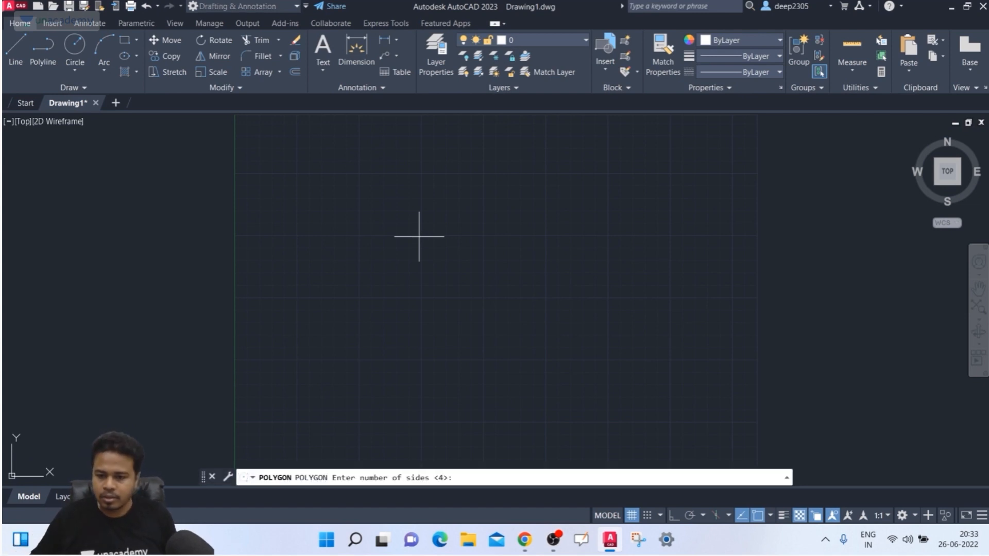
text(6)
key(Return)
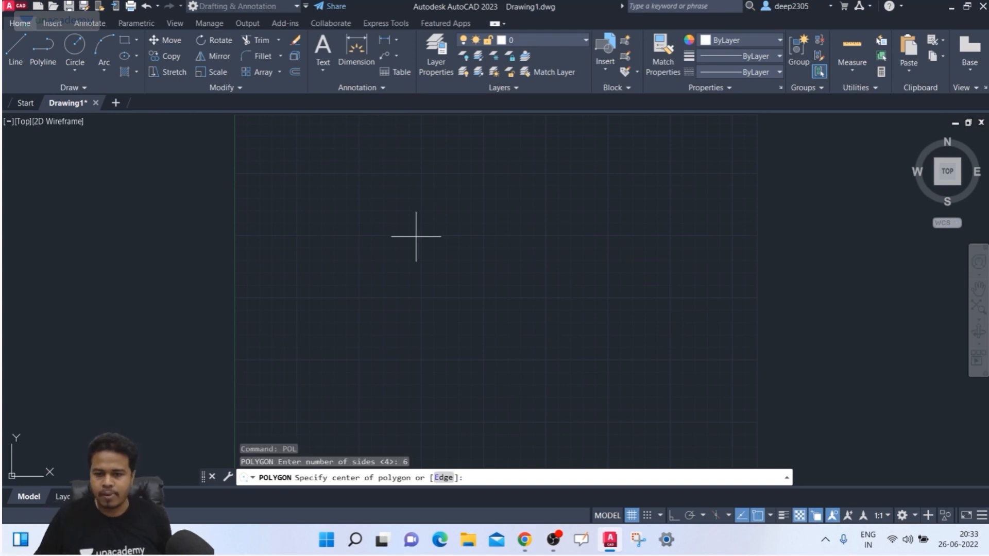
click(416, 237)
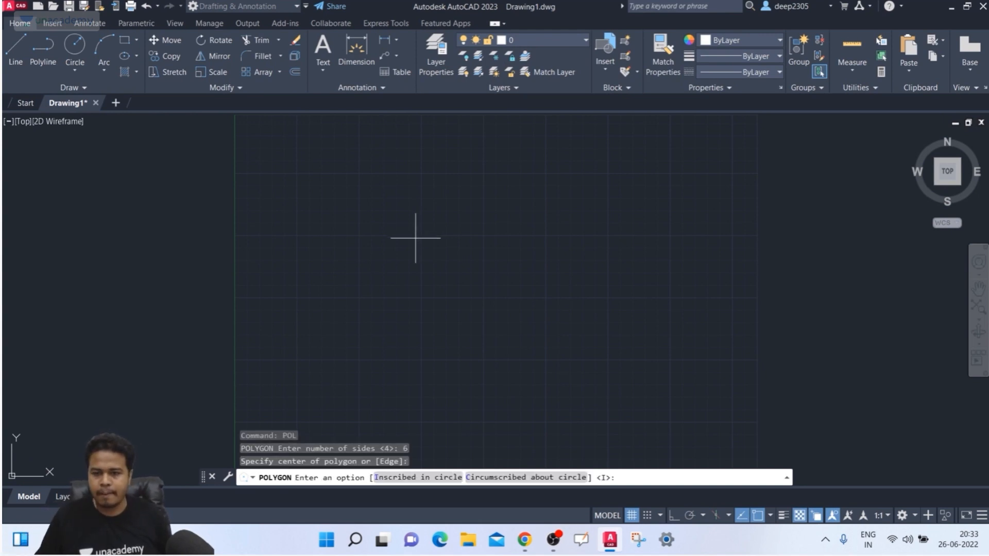
click(427, 479)
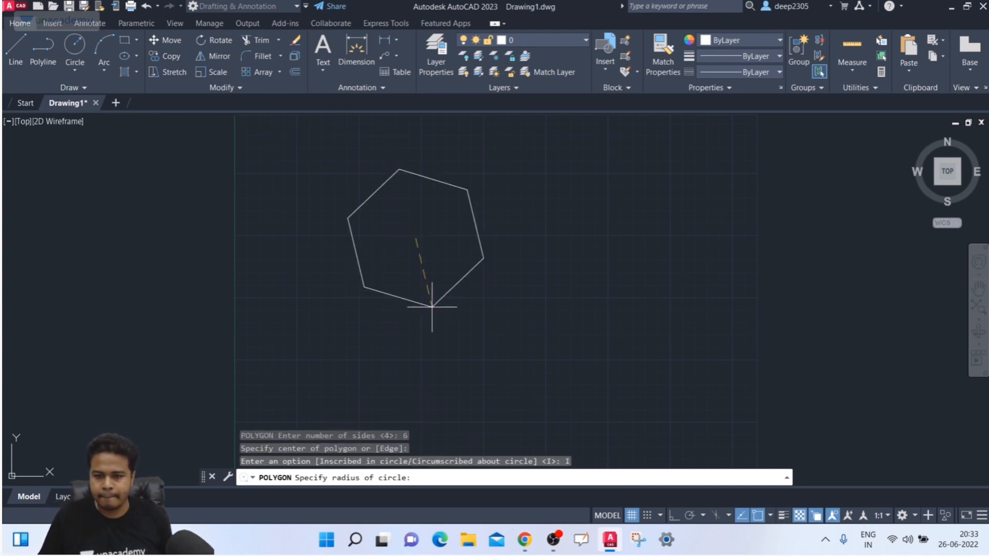
click(674, 518)
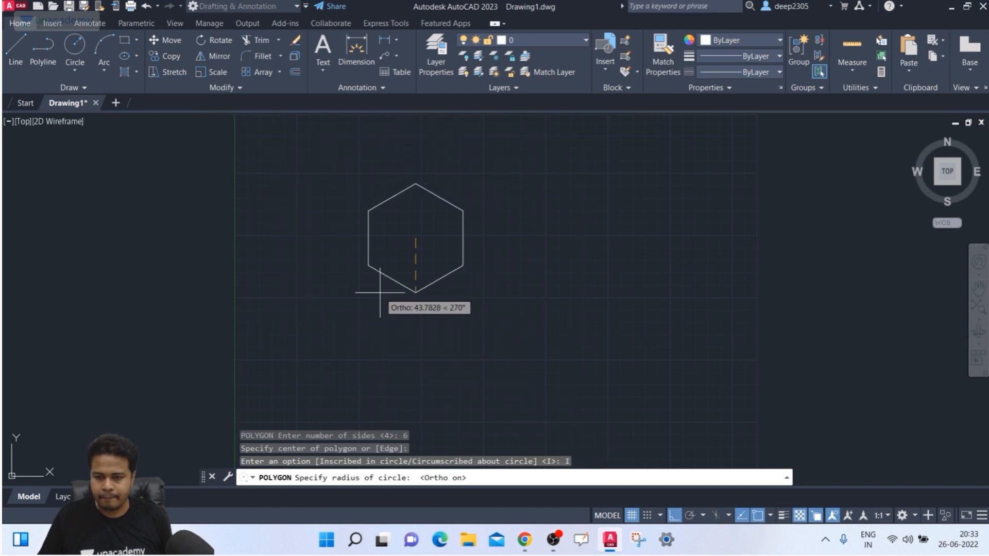
key(Escape)
middle_drag(347, 277, 327, 303)
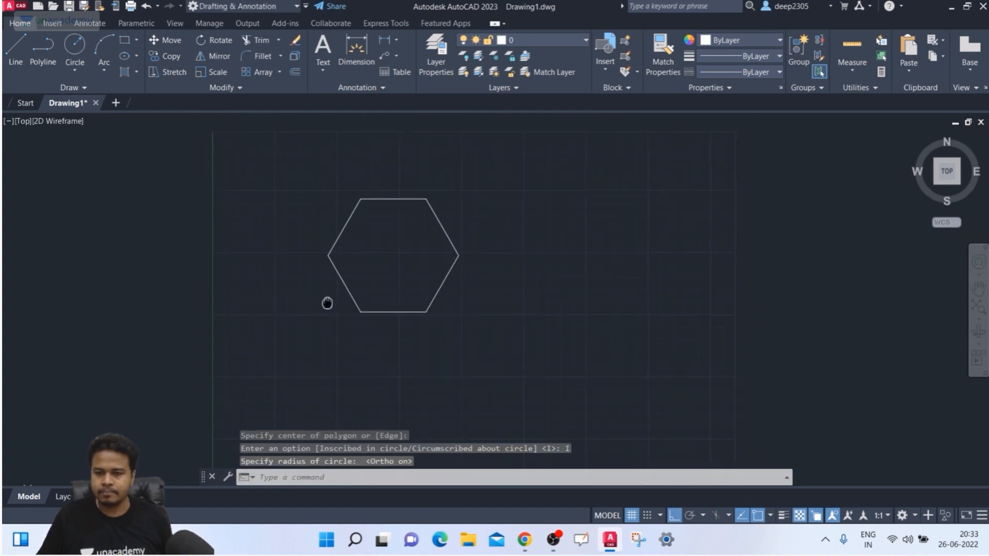
- Draw small circles centred on the hexagon's left and top-left vertices
text(c)
key(Return)
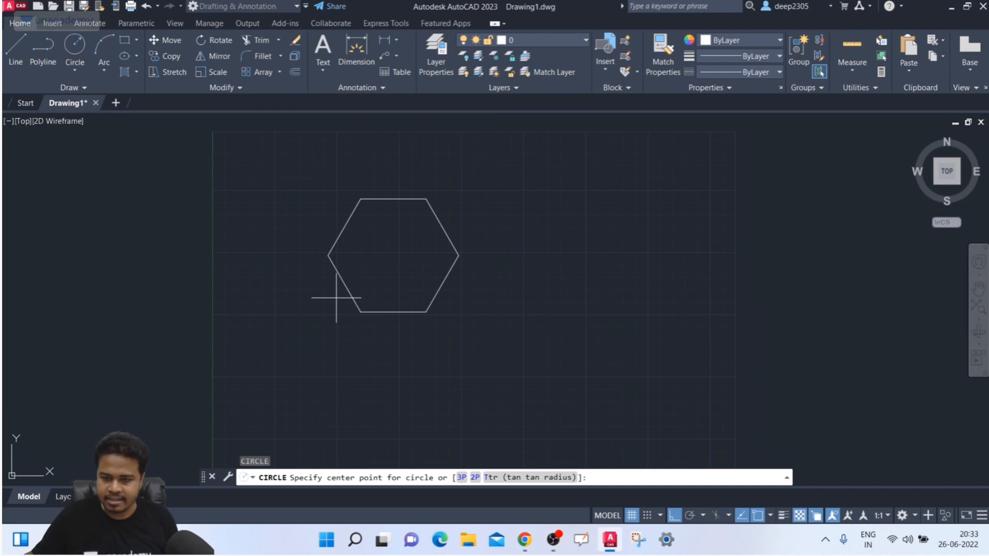
click(335, 253)
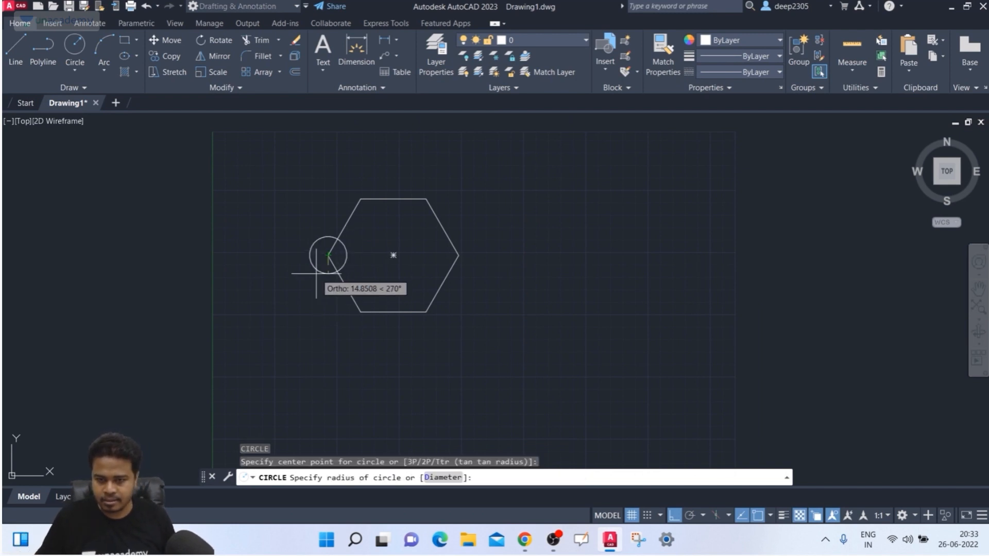
click(328, 275)
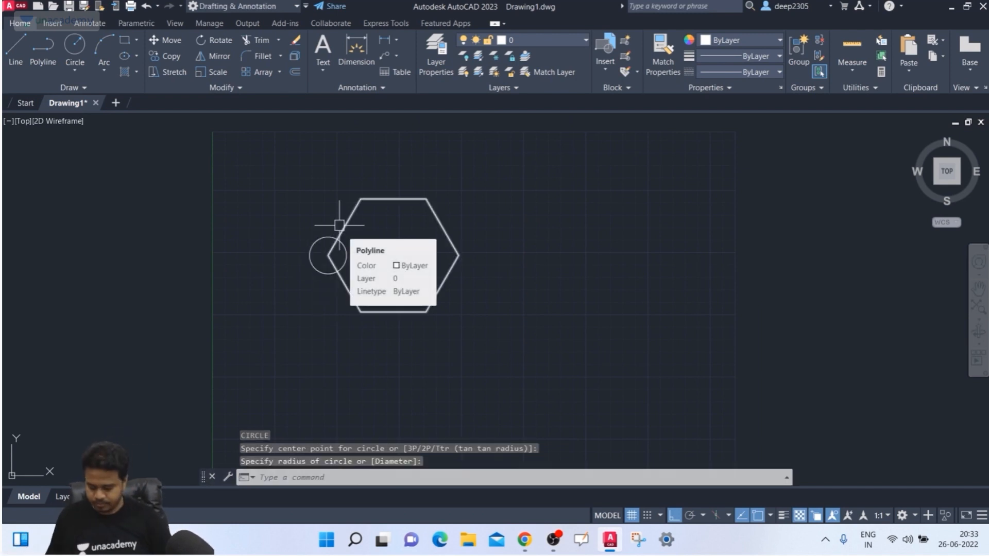
key(Return)
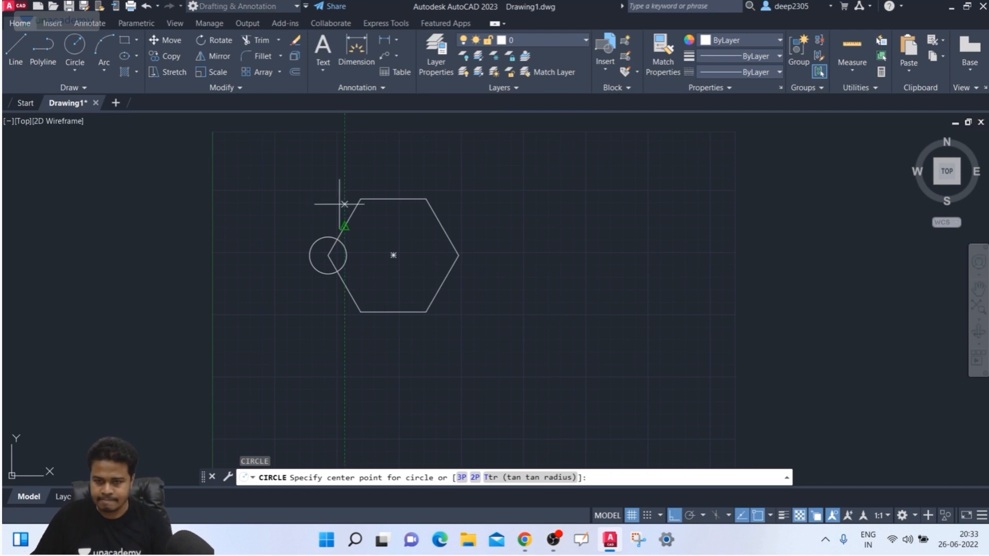
click(360, 198)
click(375, 210)
key(Return)
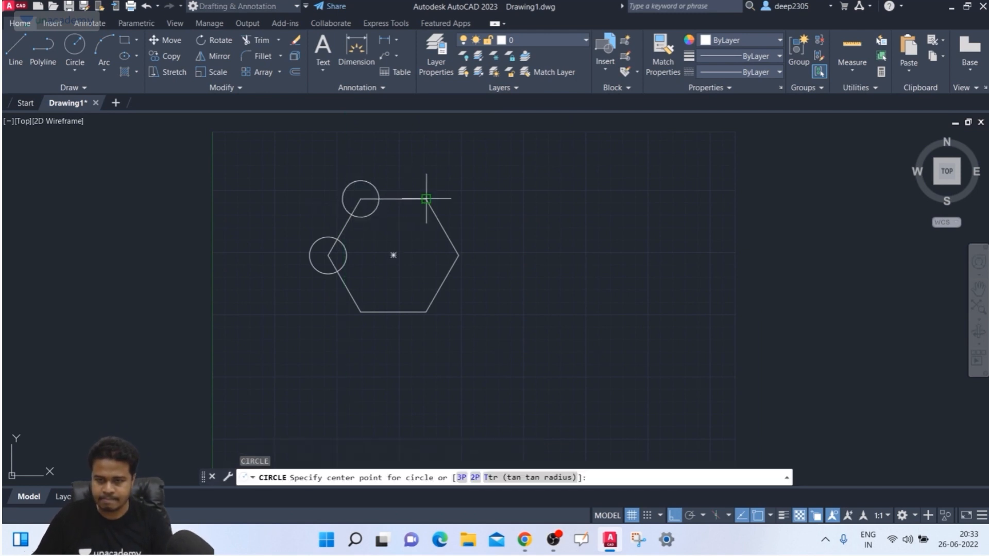
key(Escape)
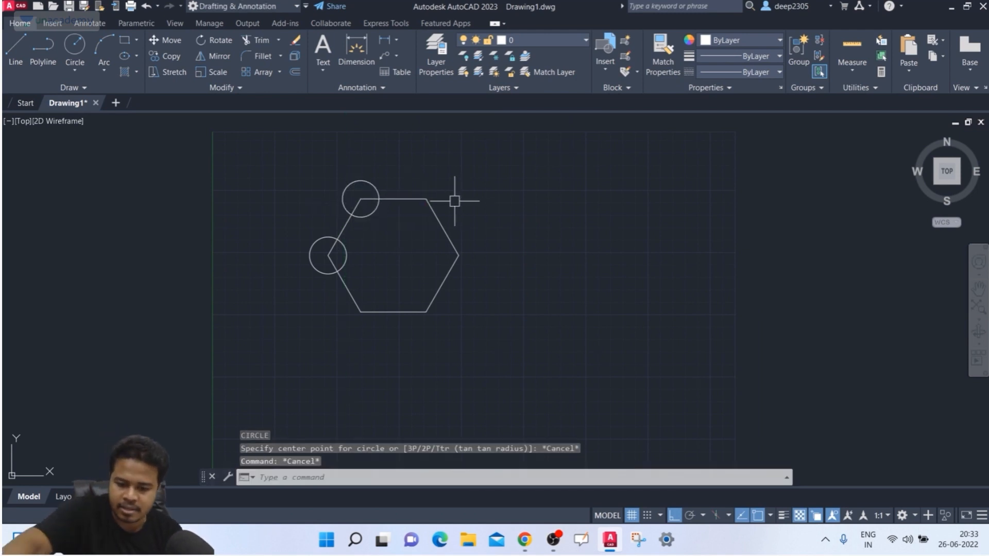
- Copy the top-left circle onto the hexagon's top-right vertex
text(ct o)
key(Return)
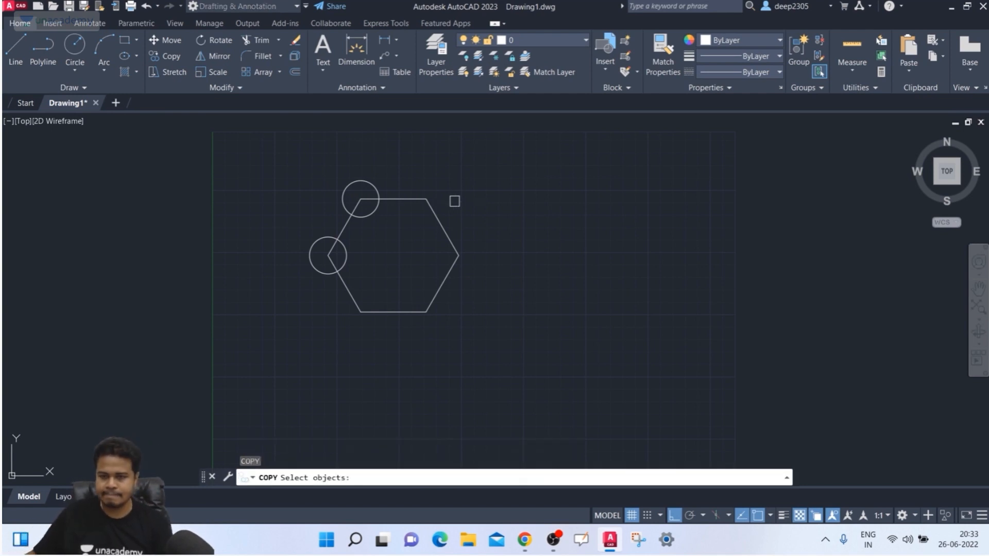
click(376, 185)
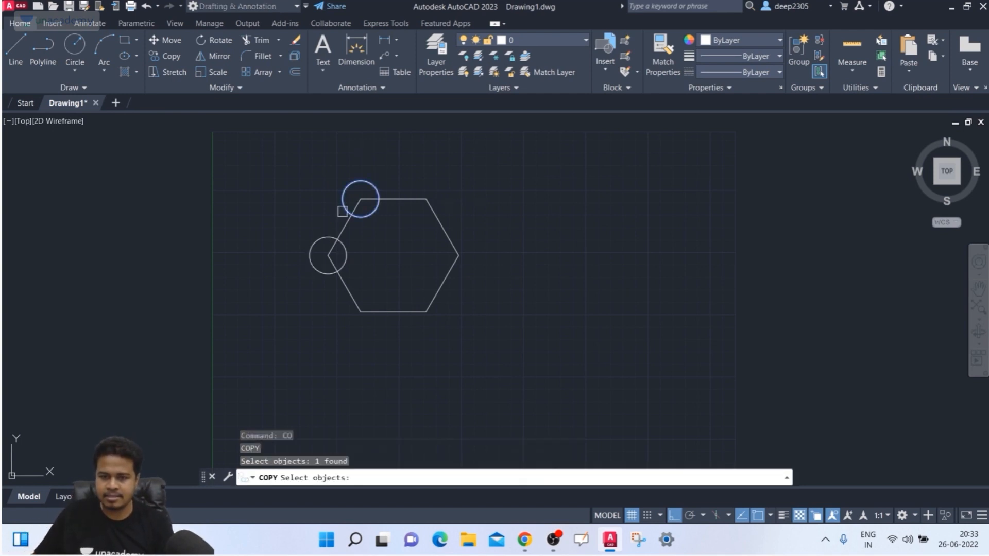
key(Return)
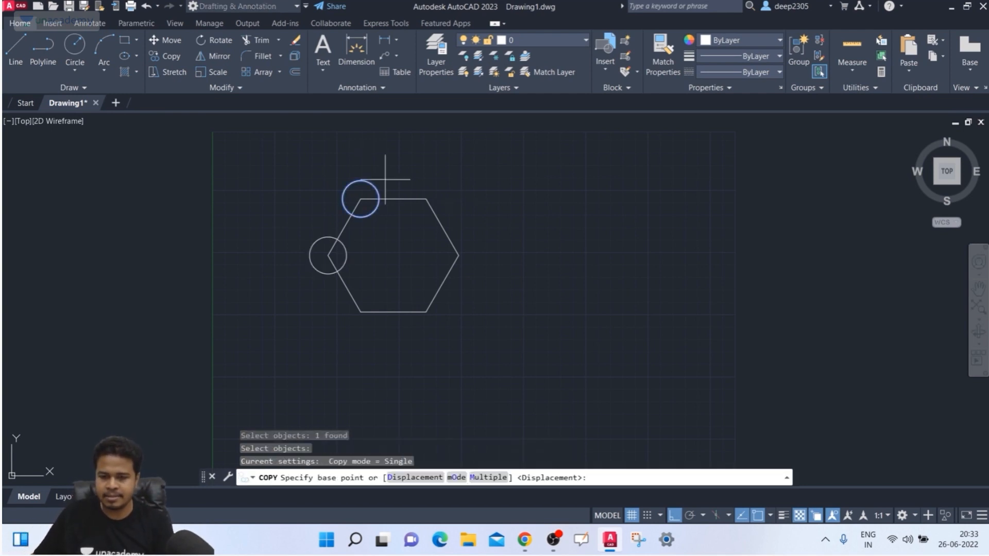
click(360, 199)
click(426, 199)
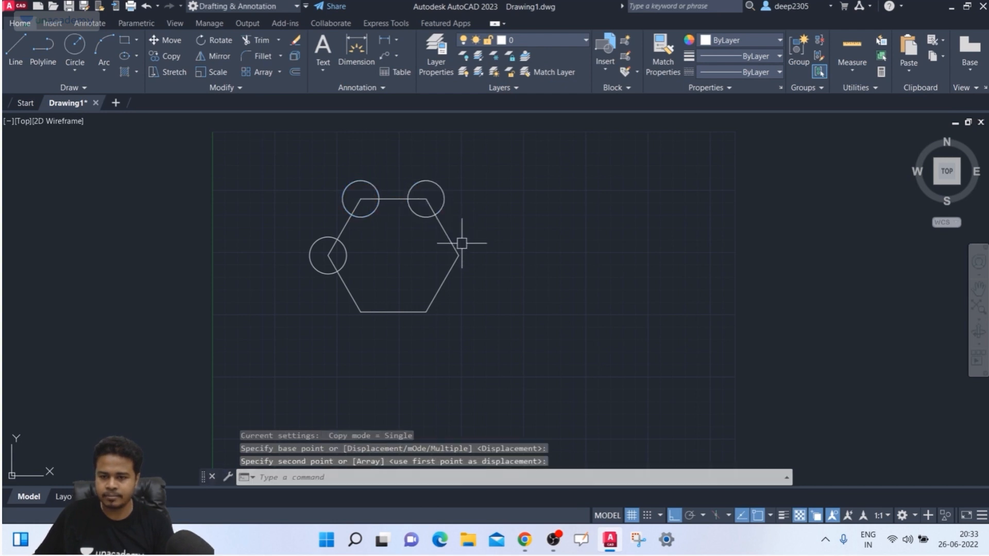
key(Return)
click(444, 202)
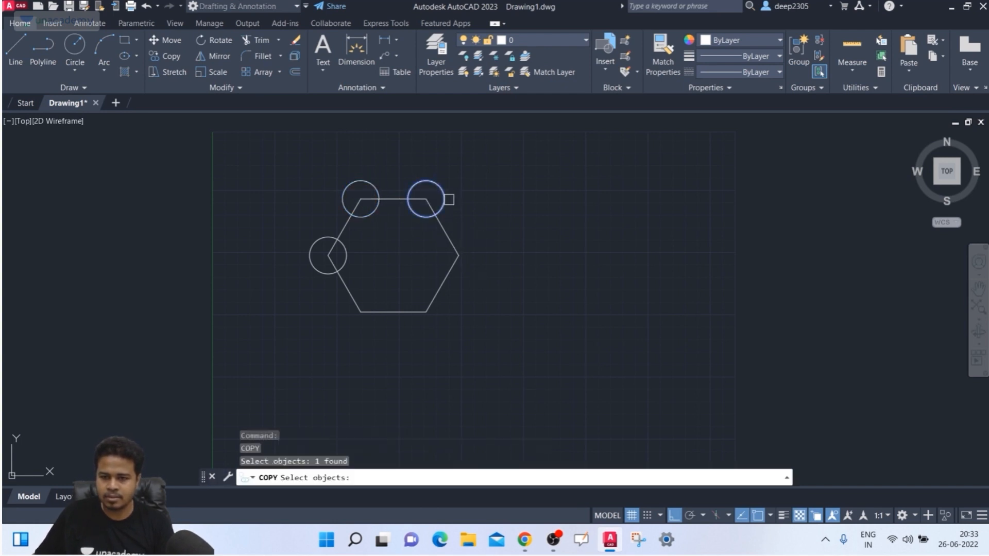
key(Return)
click(426, 199)
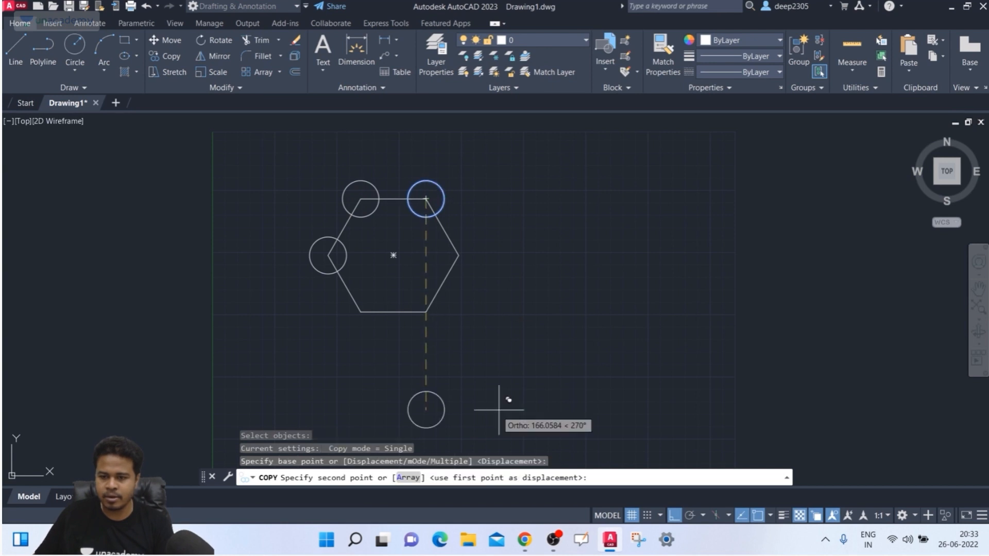
key(Escape)
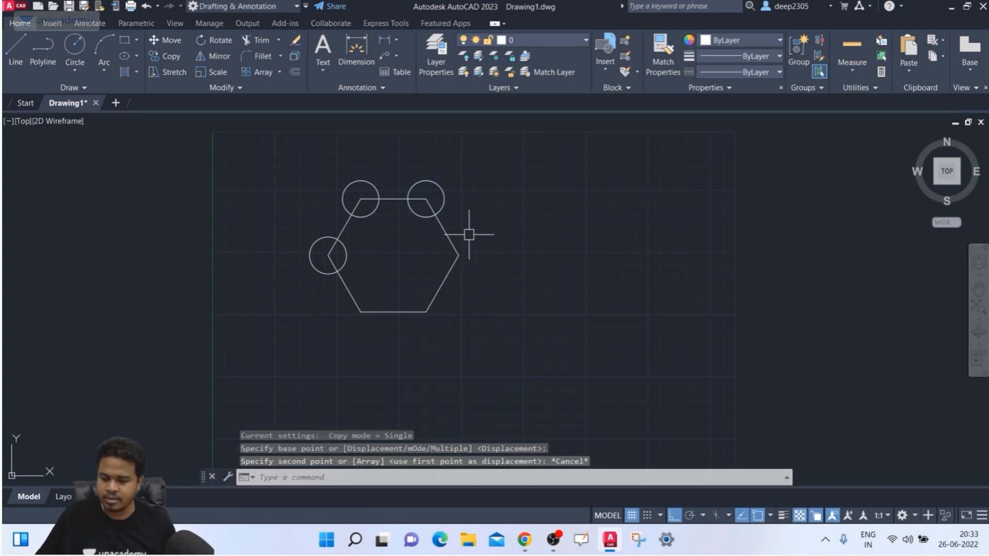
- Copy the top-right circle in Multiple mode onto the right, bottom-right and bottom-left vertices
key(Return)
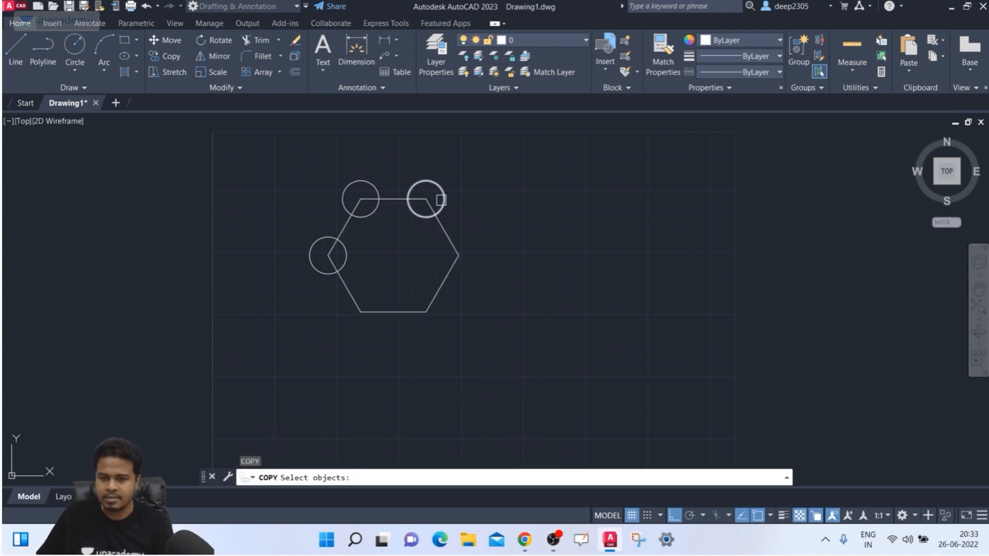
click(445, 194)
key(Return)
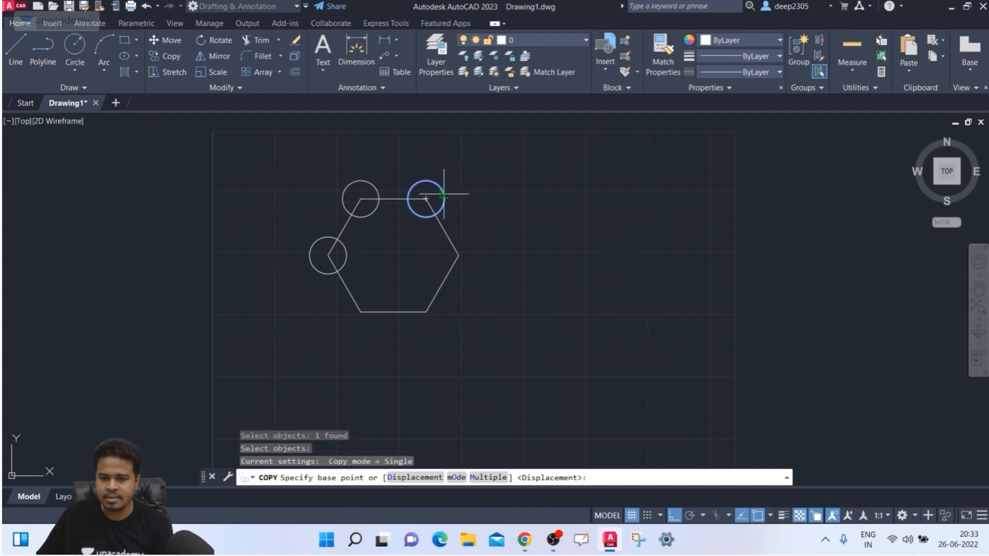
click(487, 478)
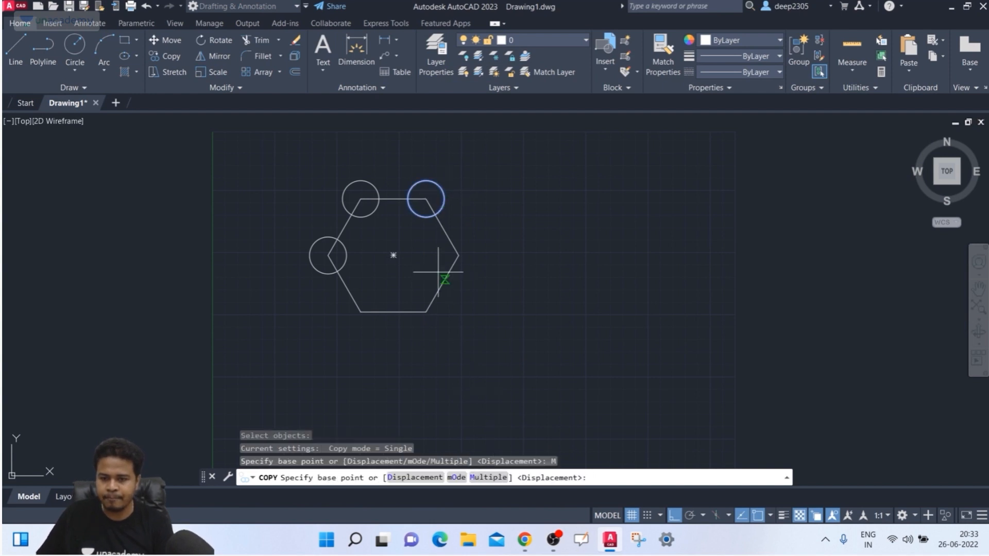
click(426, 199)
click(458, 255)
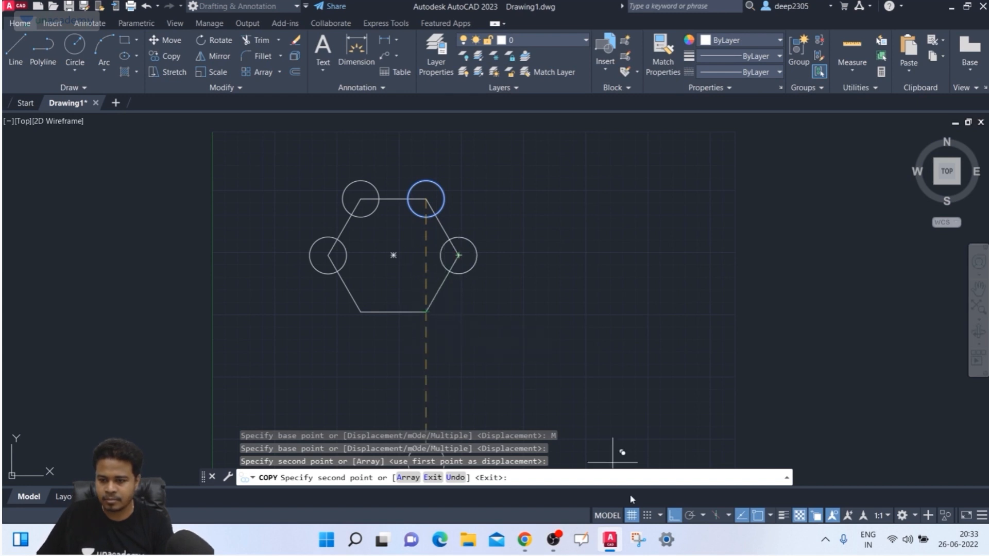
click(666, 515)
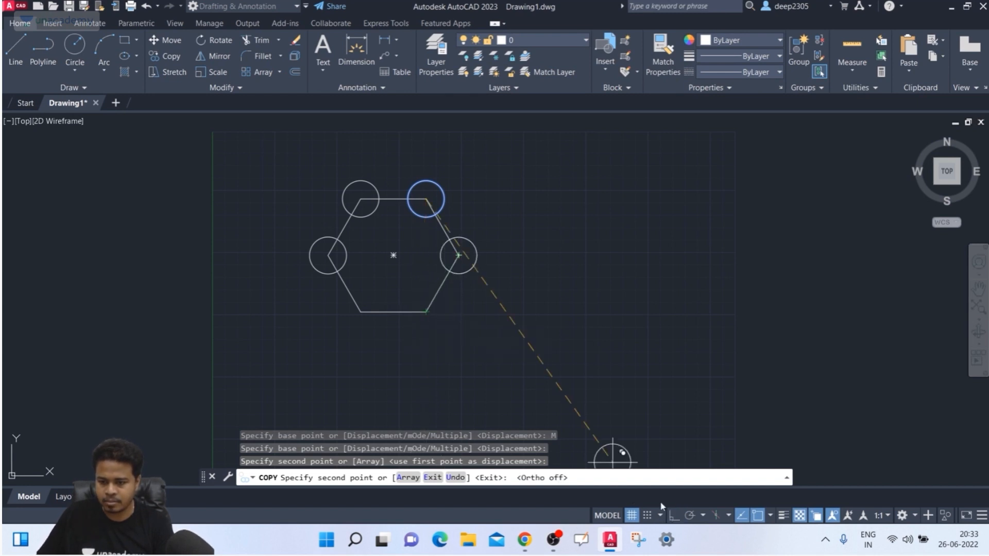
click(426, 311)
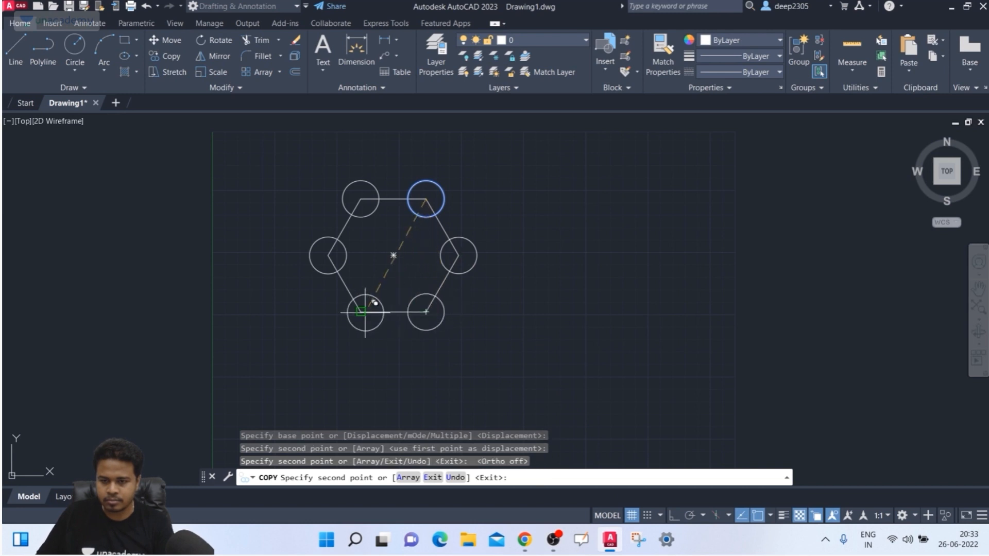
click(360, 311)
key(Return)
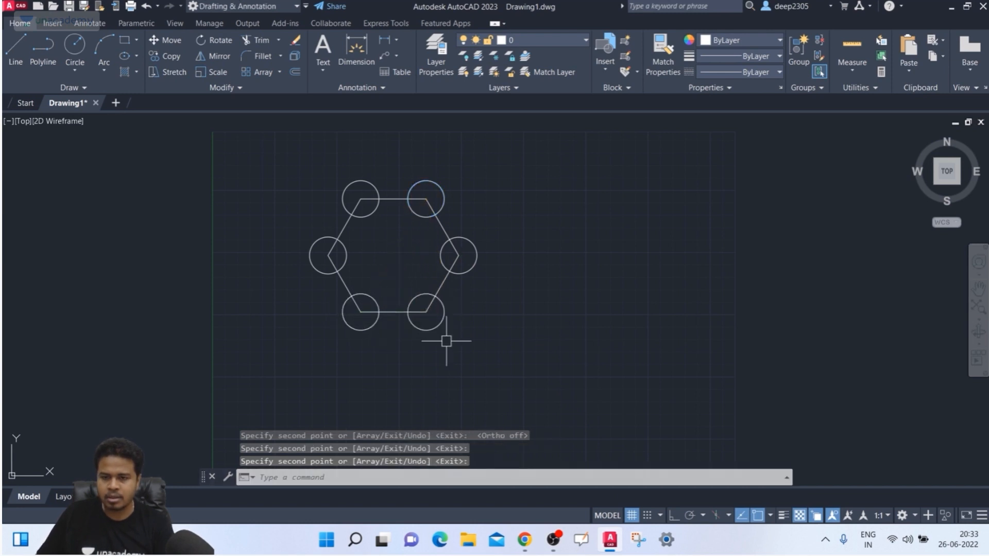
middle_drag(431, 325, 404, 319)
key(Escape)
middle_drag(355, 245, 376, 249)
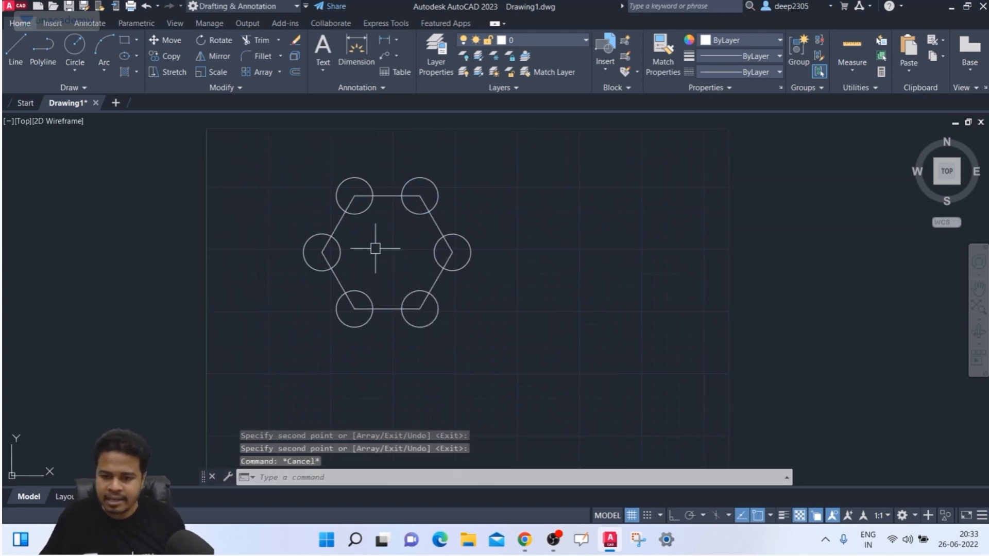
- Define block 'shape' from the hexagon and six circles, with its base point at the hexagon centre
text(b)
key(Return)
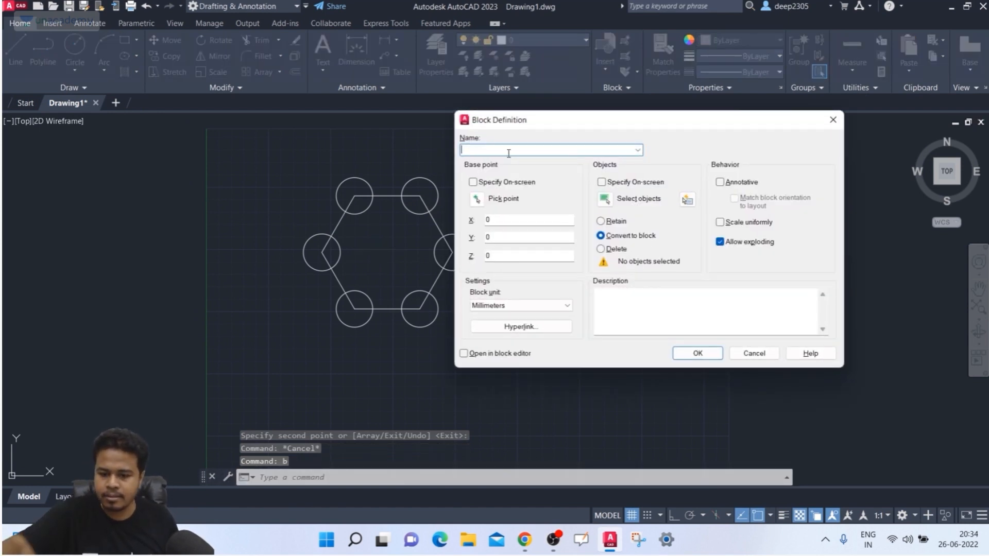
text(shape)
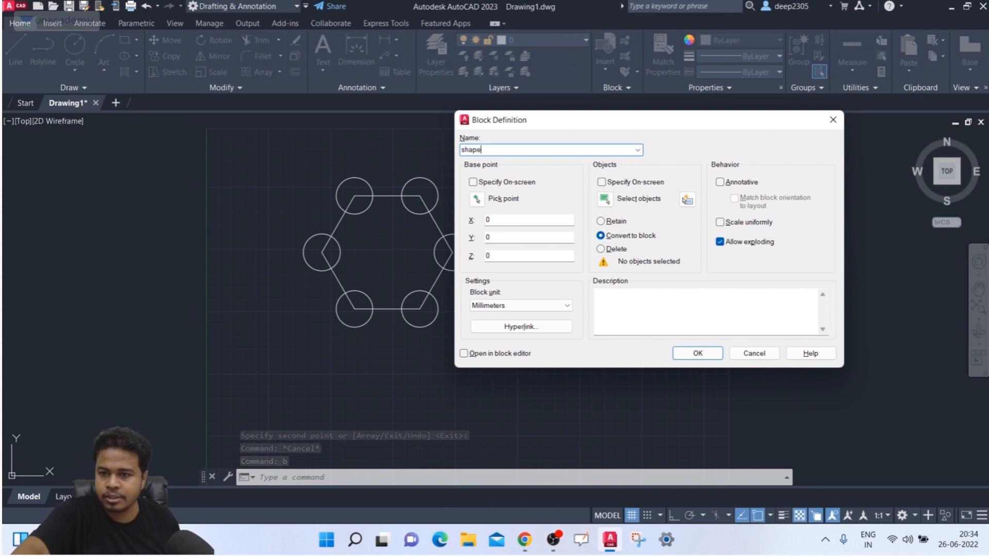
click(477, 199)
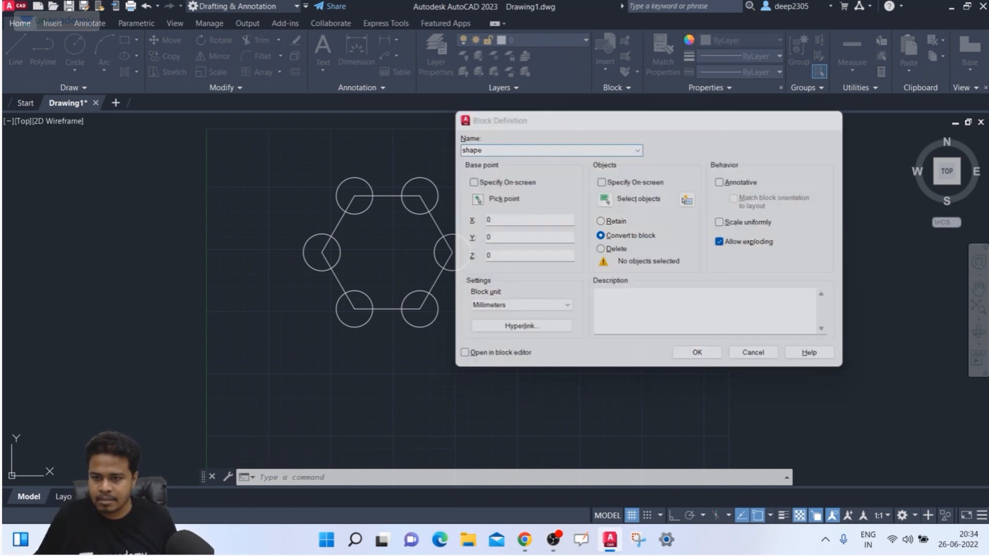
click(388, 252)
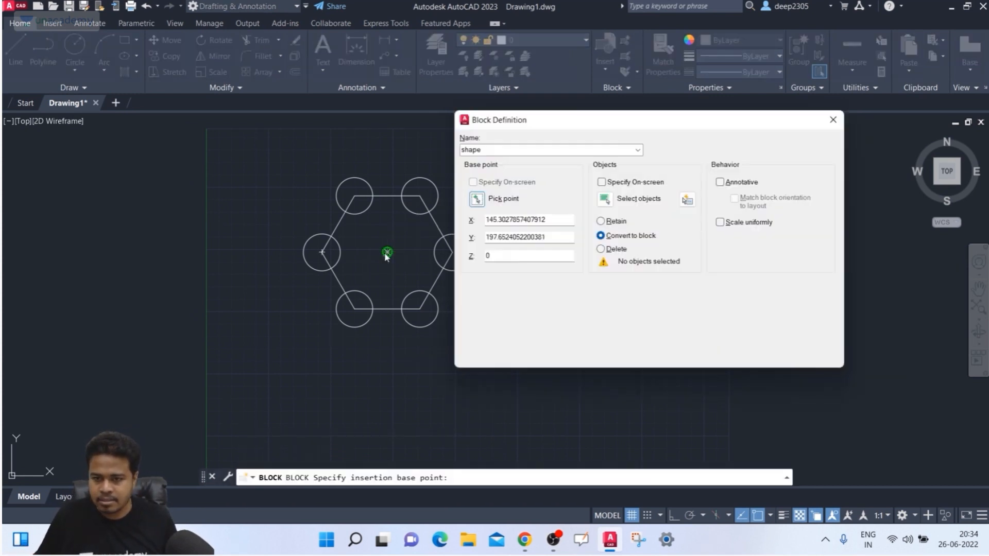
click(617, 197)
click(250, 147)
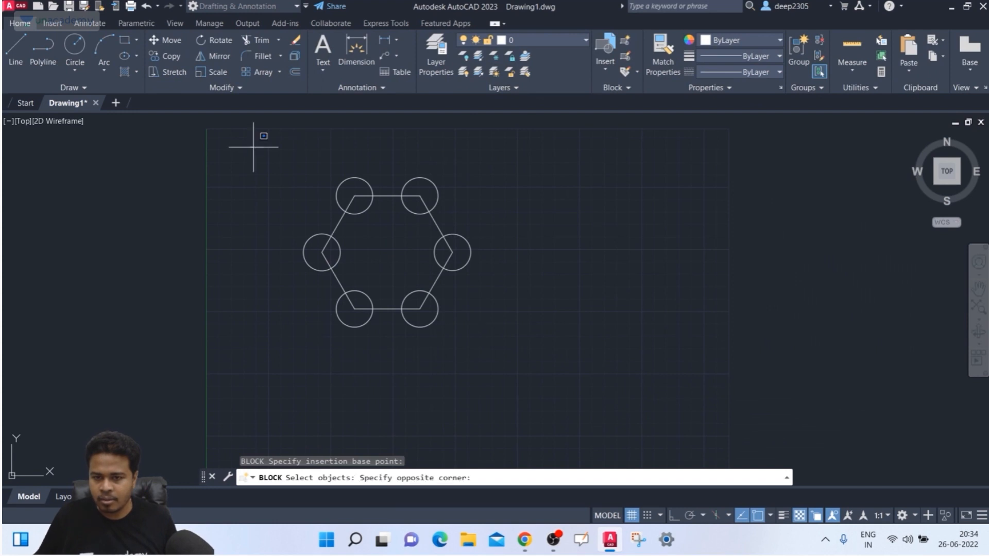
click(556, 346)
key(Return)
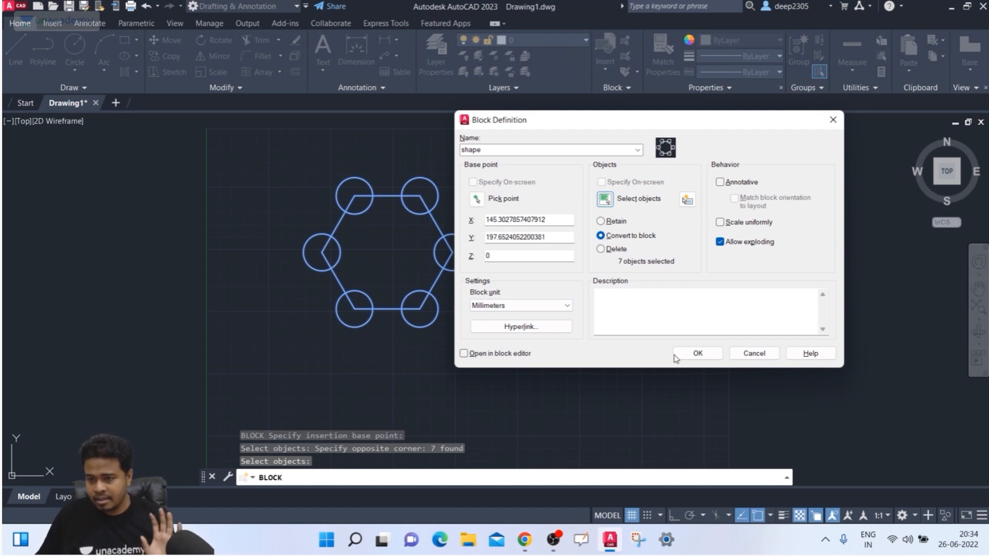
click(699, 353)
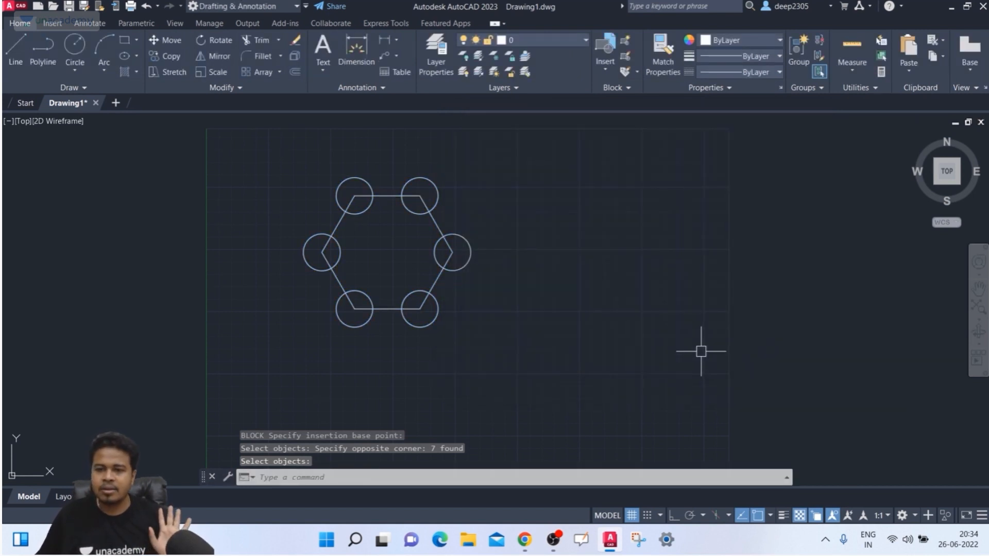
click(437, 283)
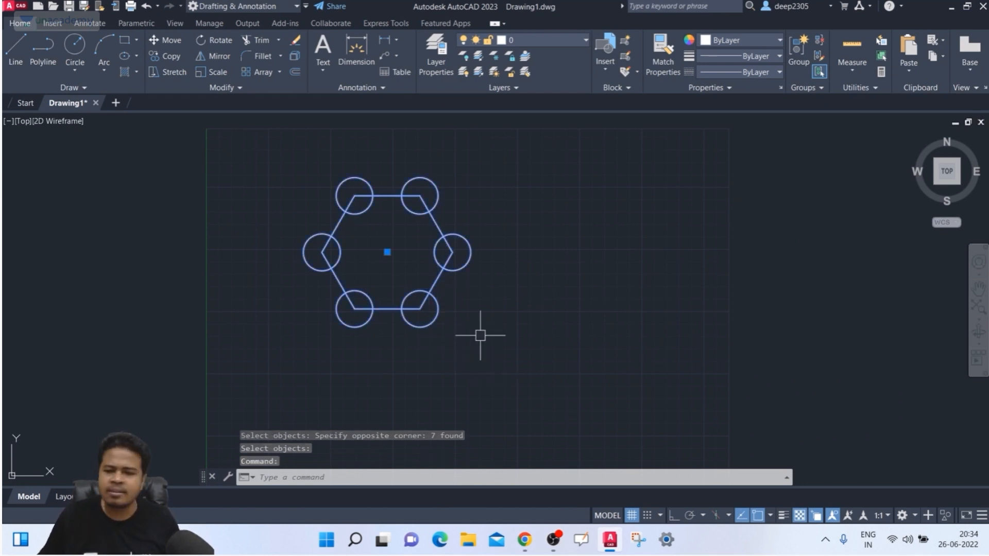
- Undo the block creation and confirm a circle is a separate object again
key(Escape)
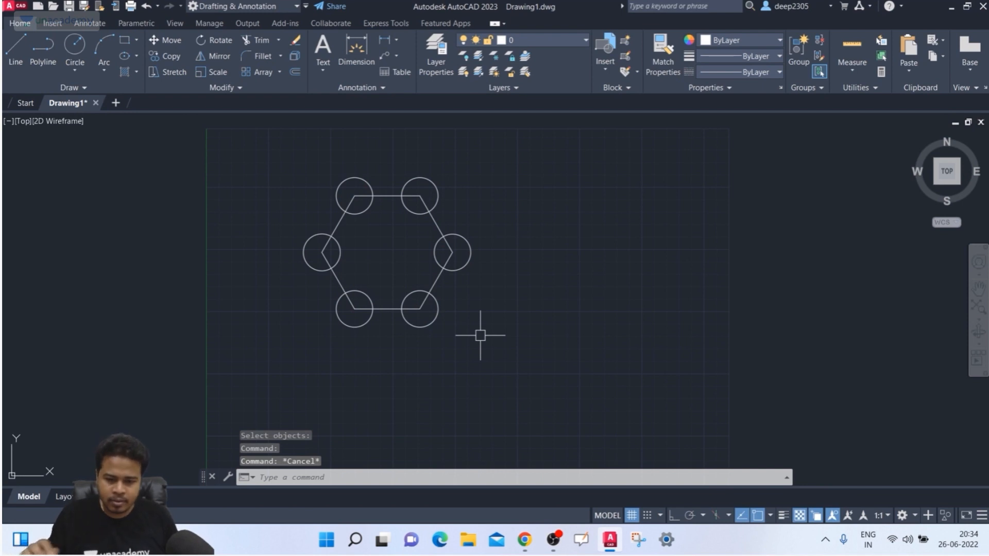
key(ctrl+z)
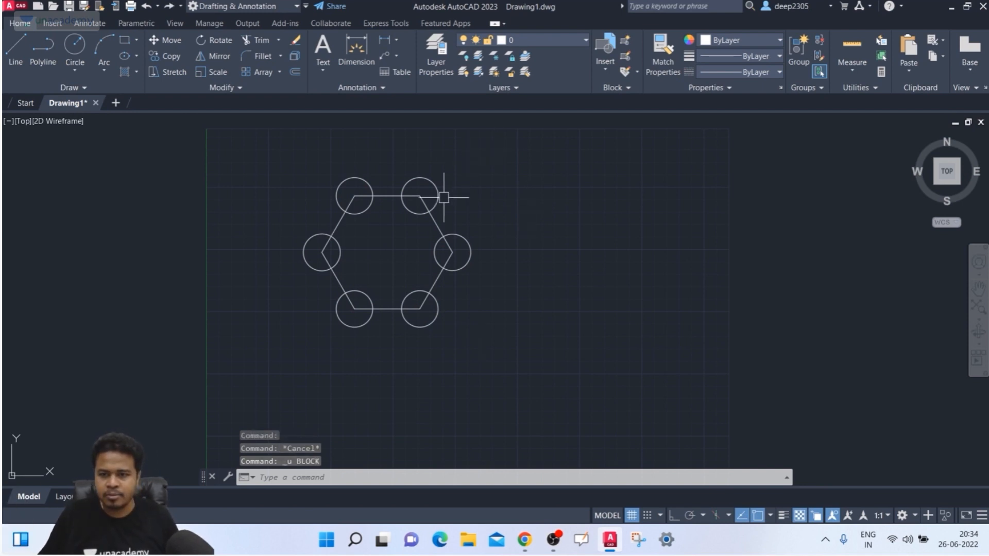
click(427, 190)
key(Escape)
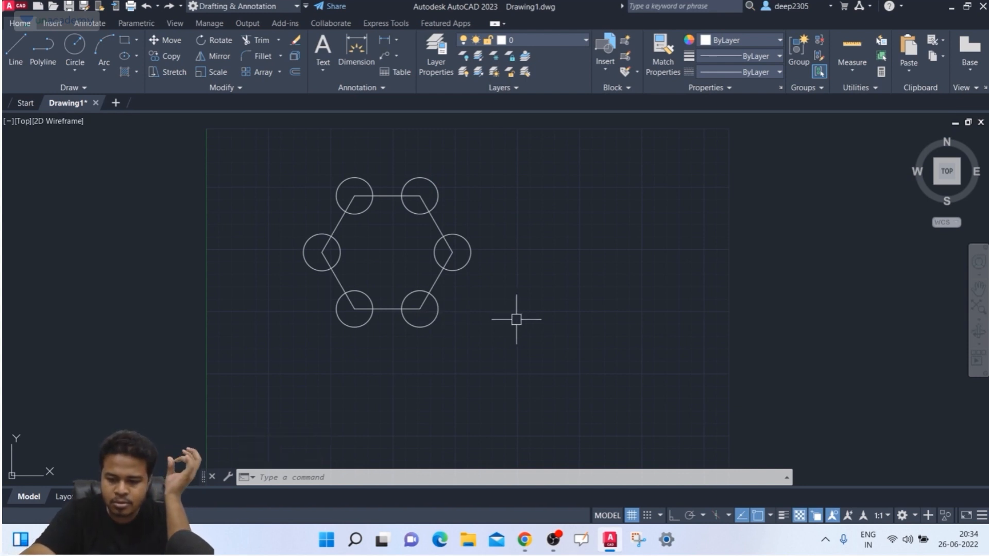
- Recreate block 'shape' from all seven objects, based at the hexagon centre, with Open in block editor checked
text(b)
key(Return)
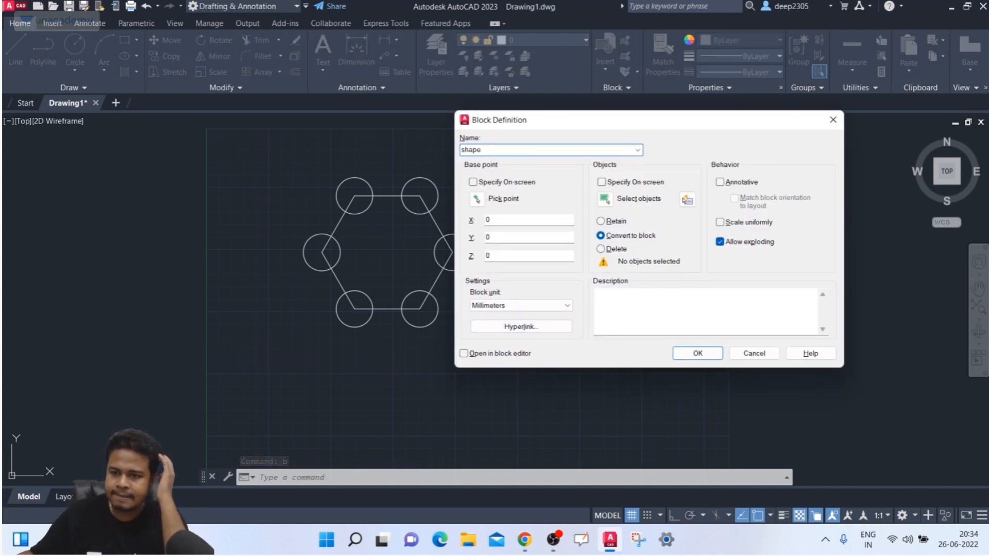
click(476, 198)
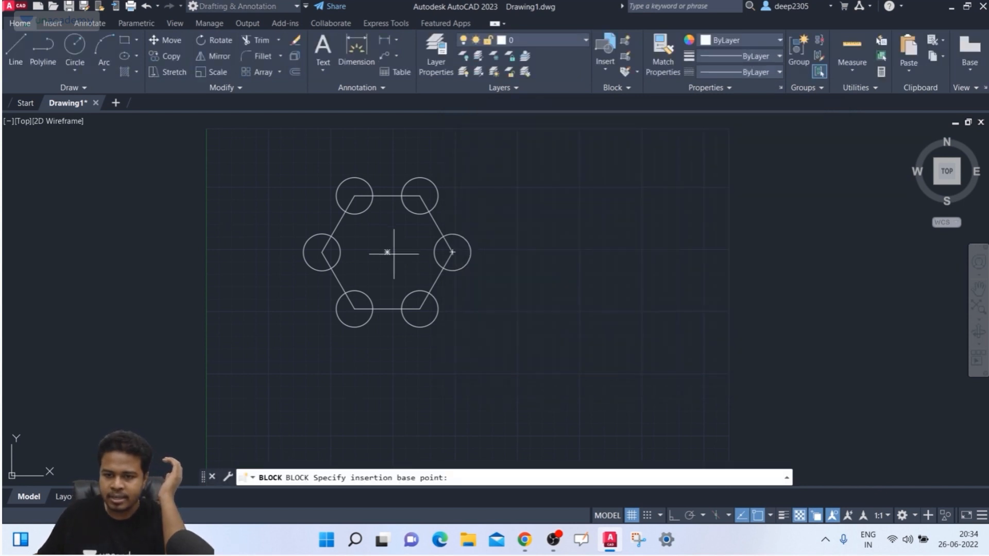
click(387, 252)
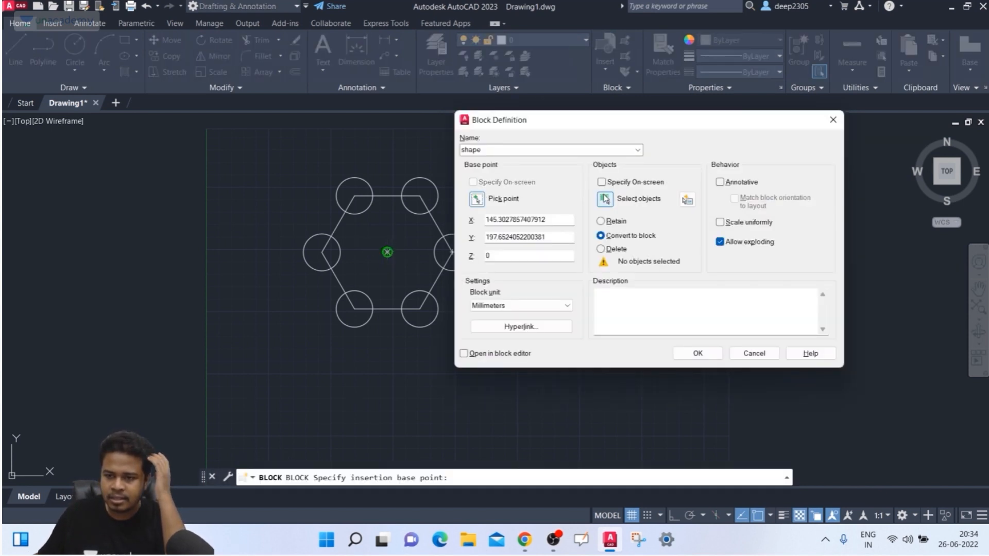
click(605, 199)
click(278, 156)
click(578, 352)
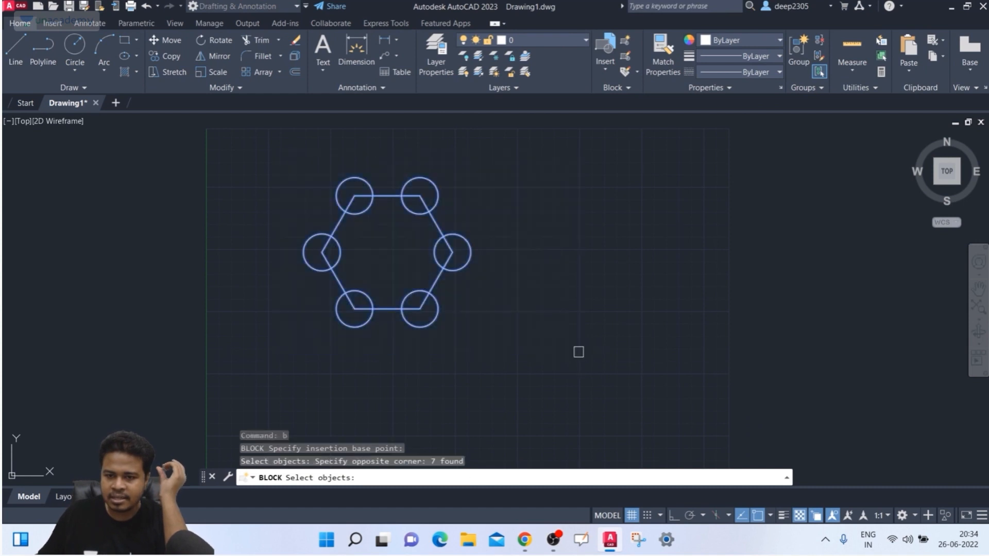
key(Return)
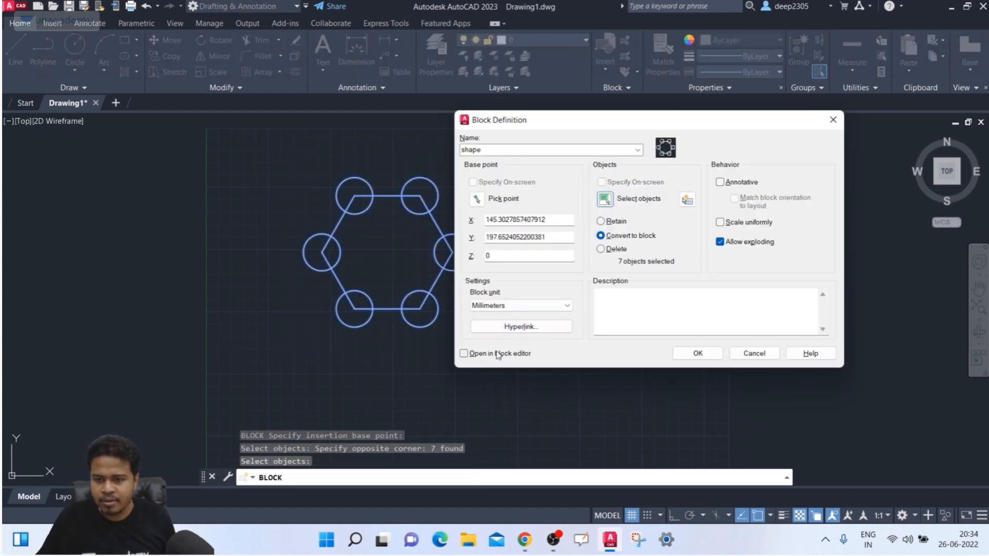
click(496, 355)
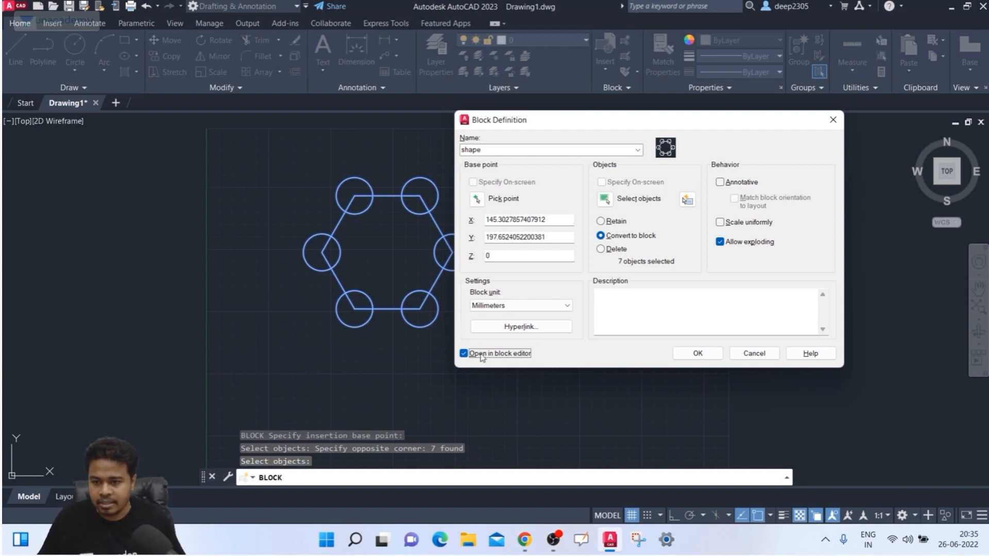
click(696, 353)
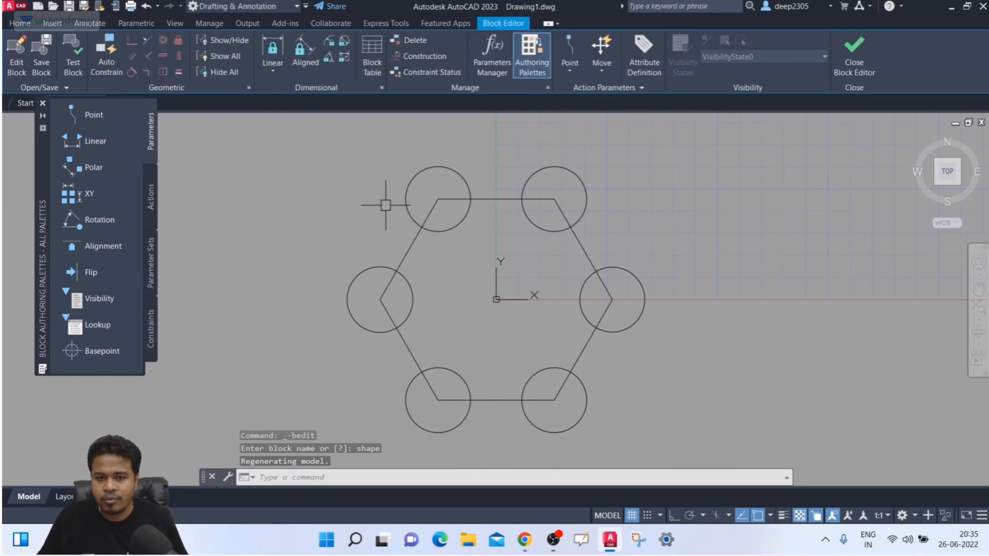
- Zoom and pan the Block Editor view to centre the hexagon and its six circles
scroll(407, 180, down, 3)
middle_drag(420, 188, 419, 217)
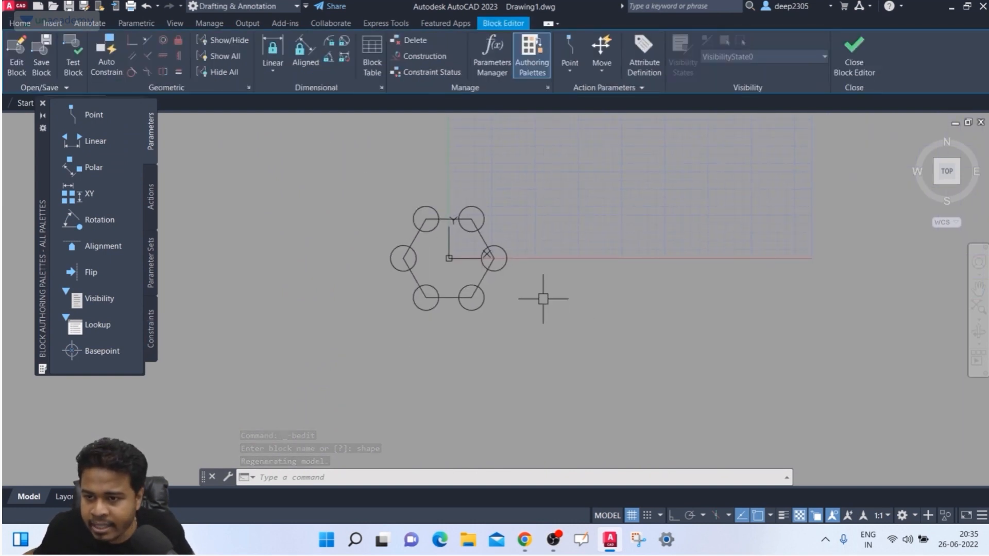
middle_drag(413, 220, 375, 231)
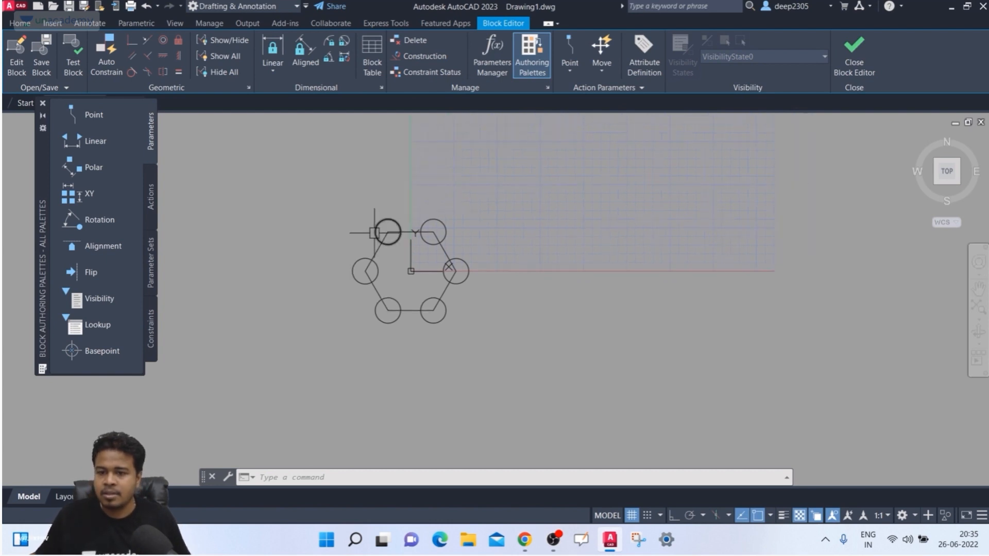
scroll(462, 282, up, 2)
middle_drag(425, 281, 479, 280)
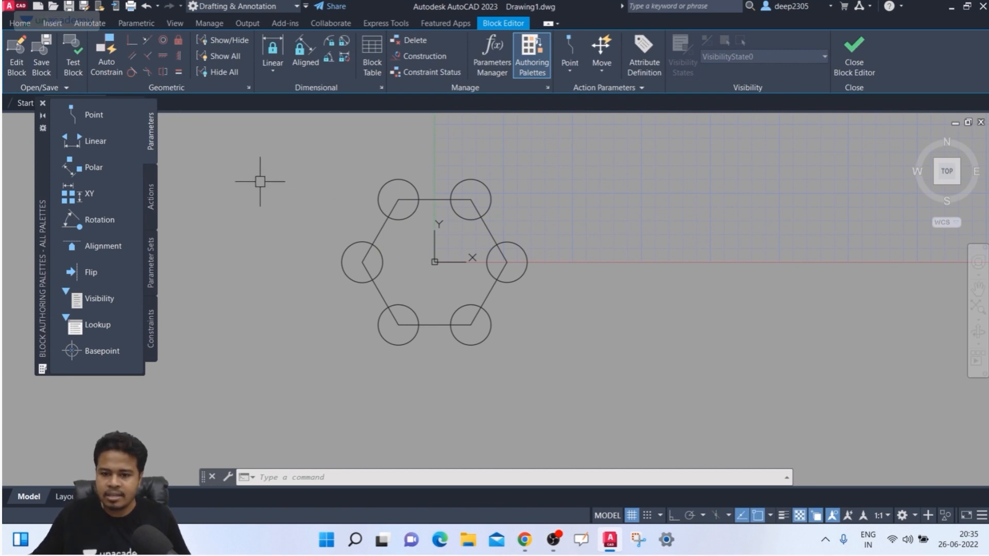
- Draw a rectangle from the hexagon's top-left corner extending right across the shape
text(rec)
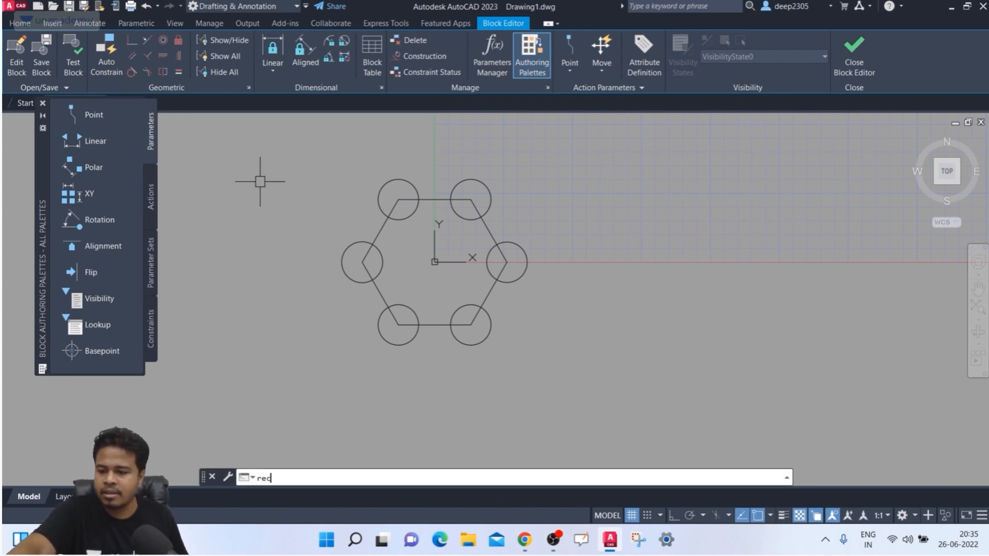
key(Return)
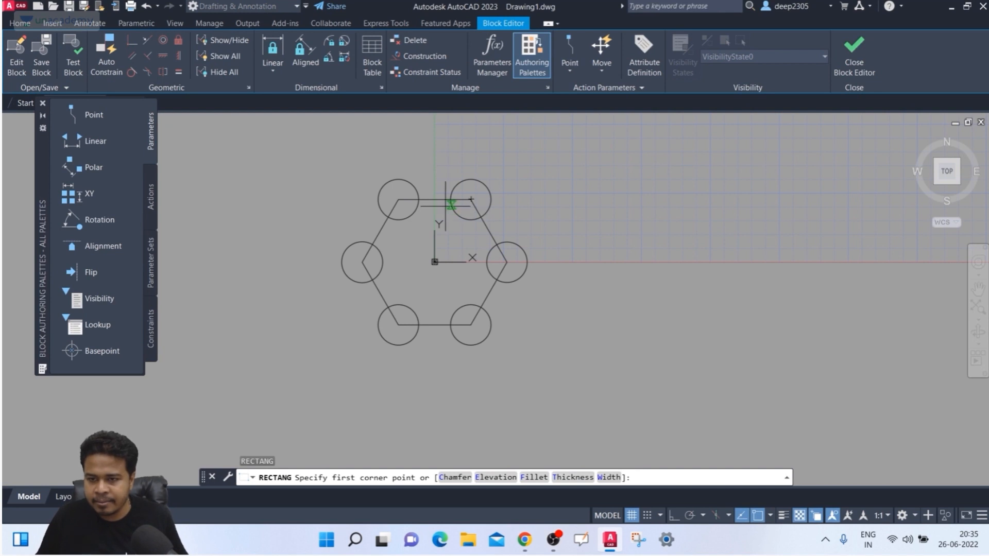
click(398, 199)
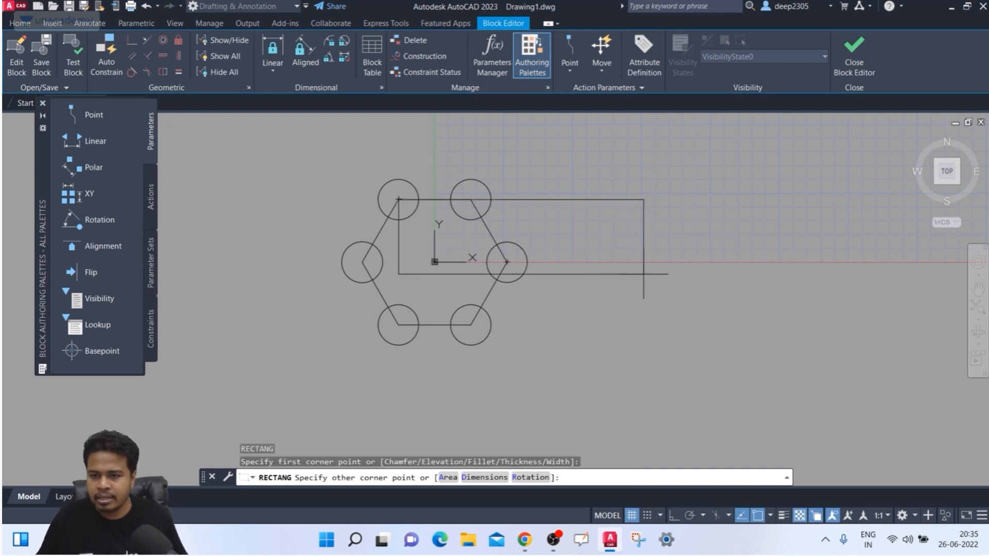
click(652, 293)
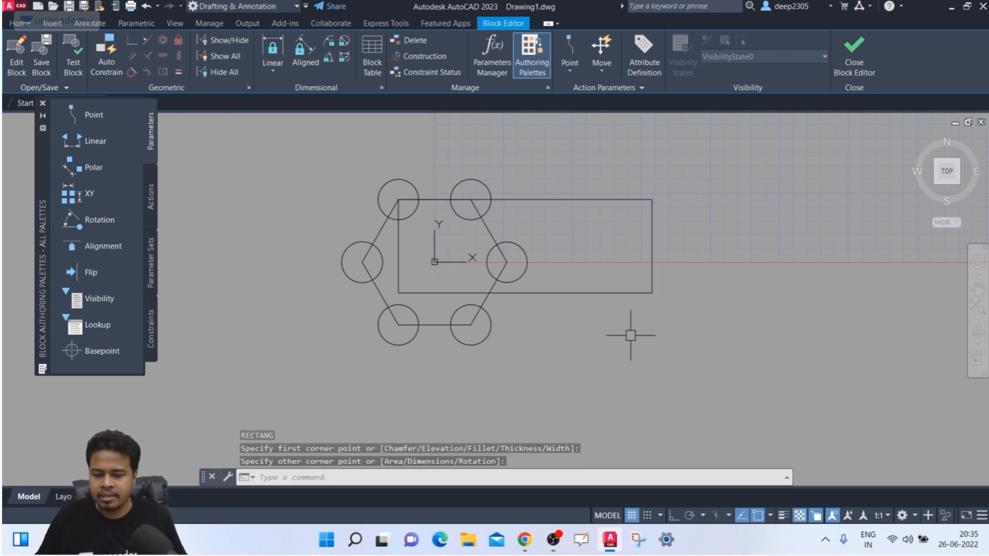
- Trim the top-left and top circles' arcs lying above the rectangle
text(tr)
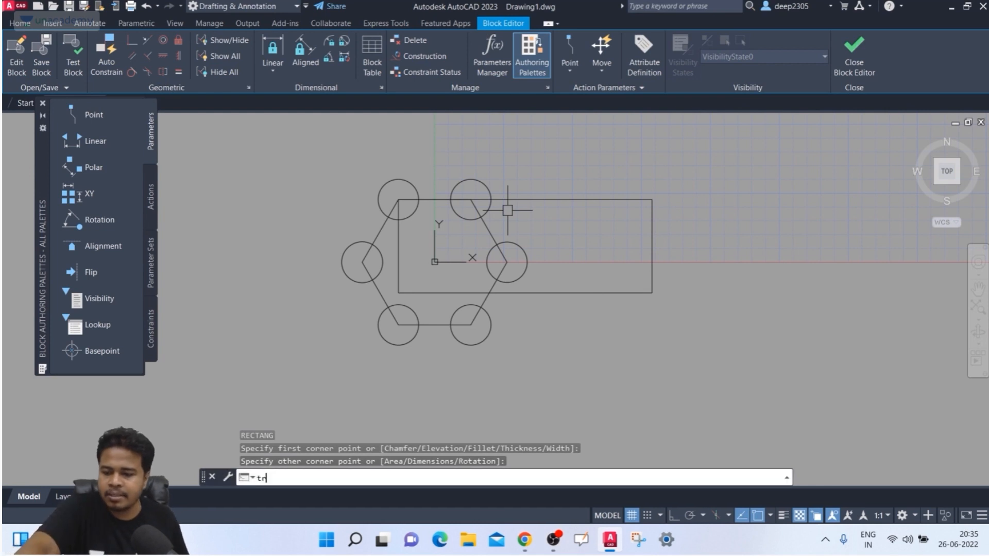
key(Return)
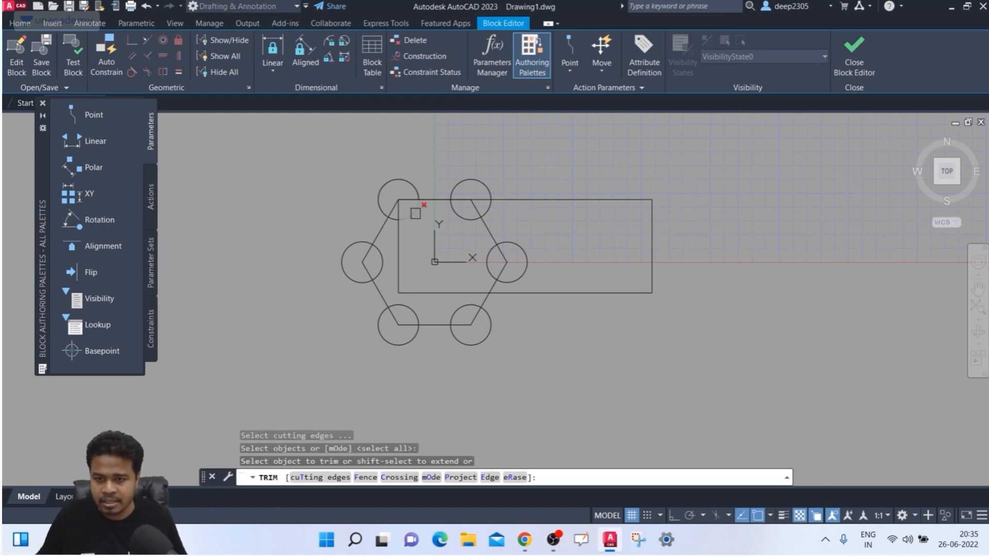
click(414, 188)
click(489, 186)
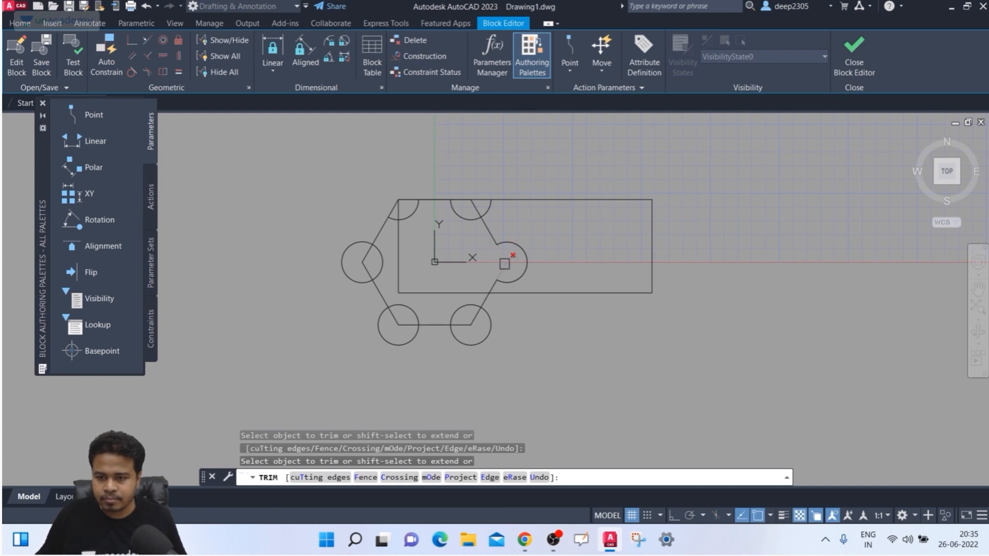
click(478, 312)
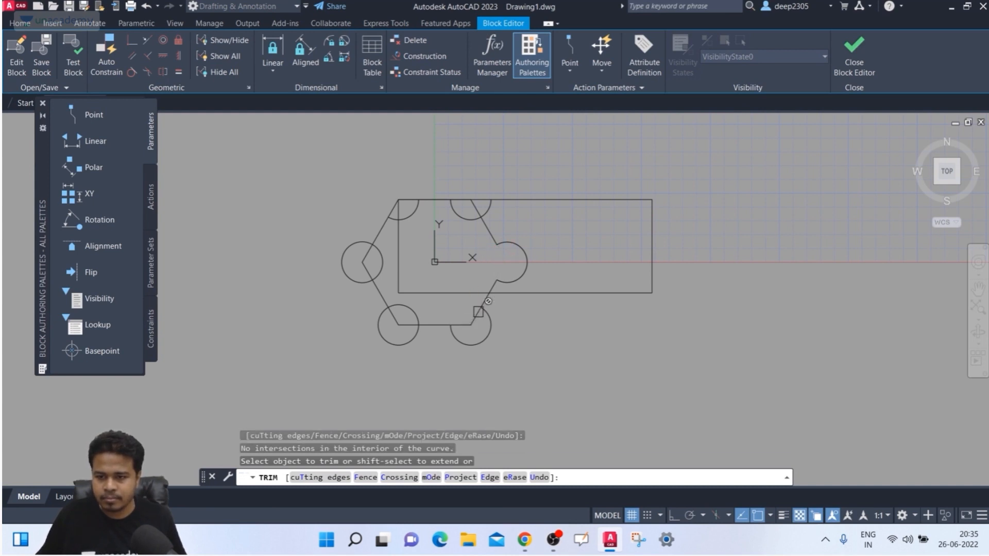
scroll(480, 331, up, 6)
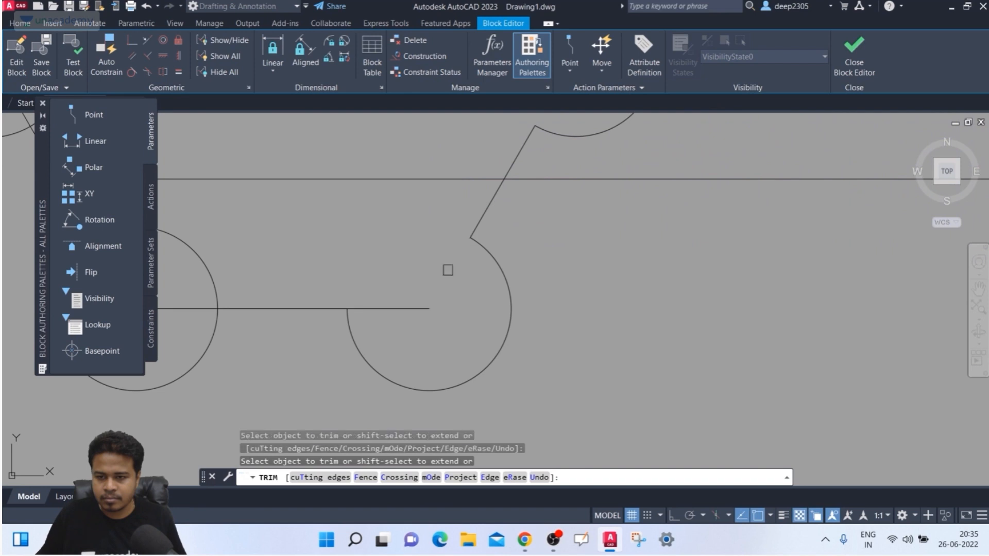
scroll(414, 303, down, 6)
scroll(470, 292, up, 2)
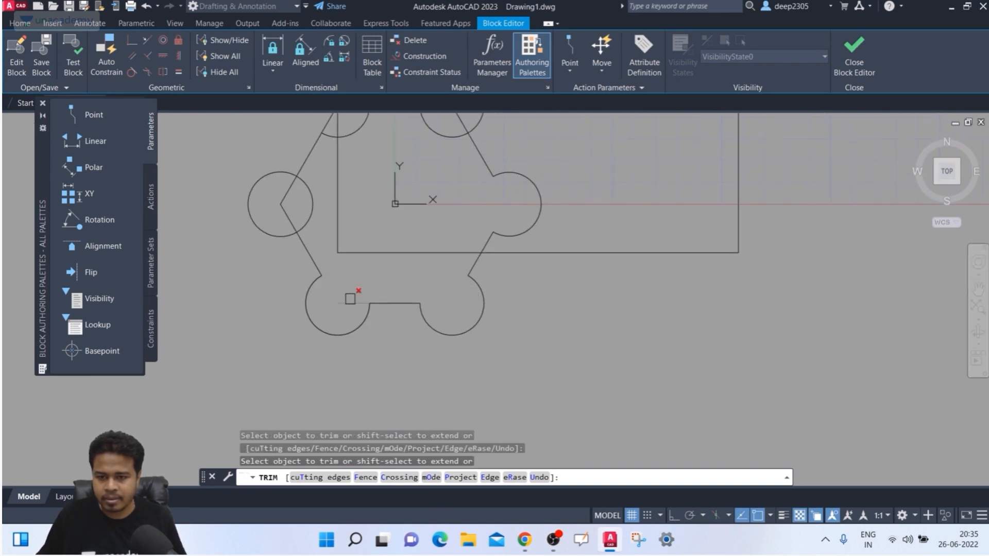
middle_drag(310, 207, 342, 260)
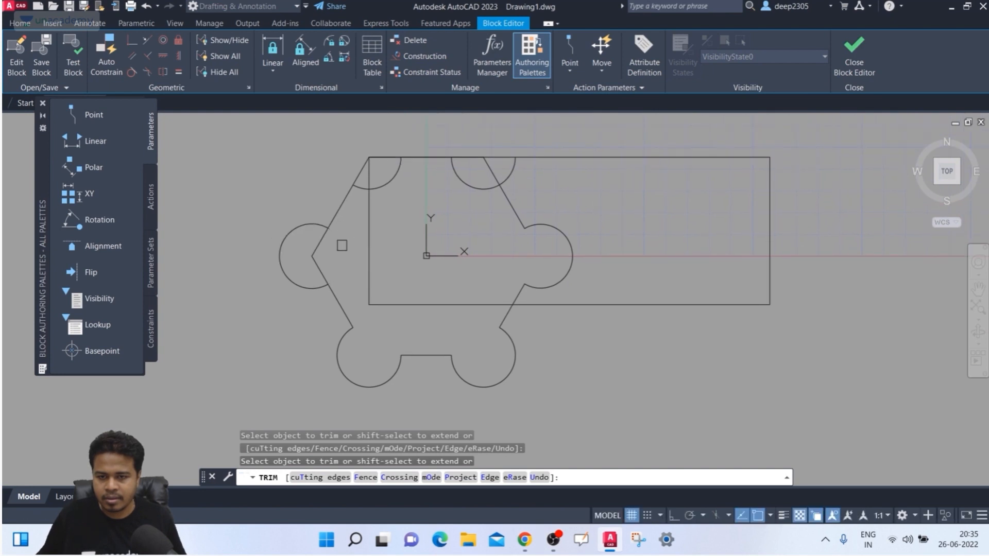
middle_drag(337, 250, 316, 300)
- Delete the leftover small arc near the left corner and recentre the block geometry
click(366, 235)
scroll(340, 243, up, 4)
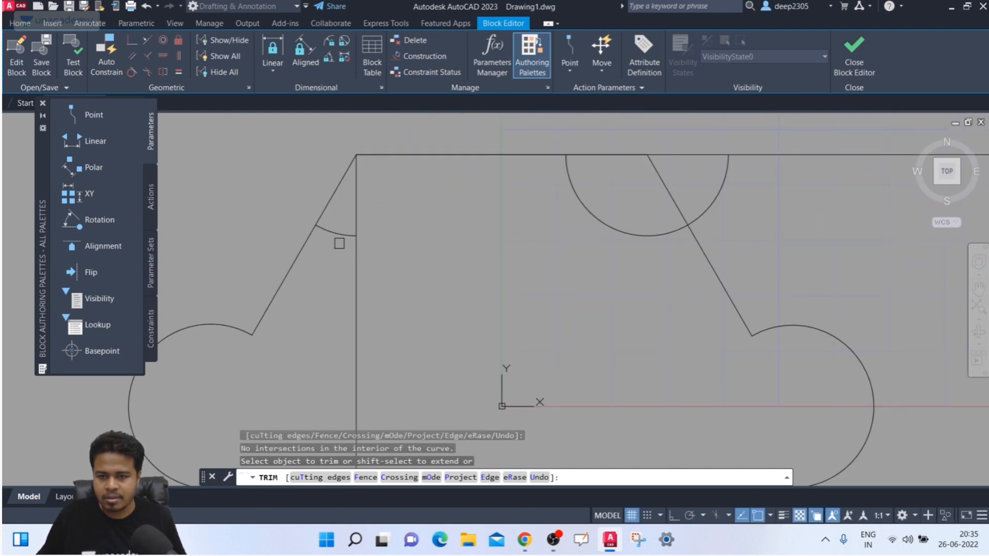
key(Escape)
click(335, 231)
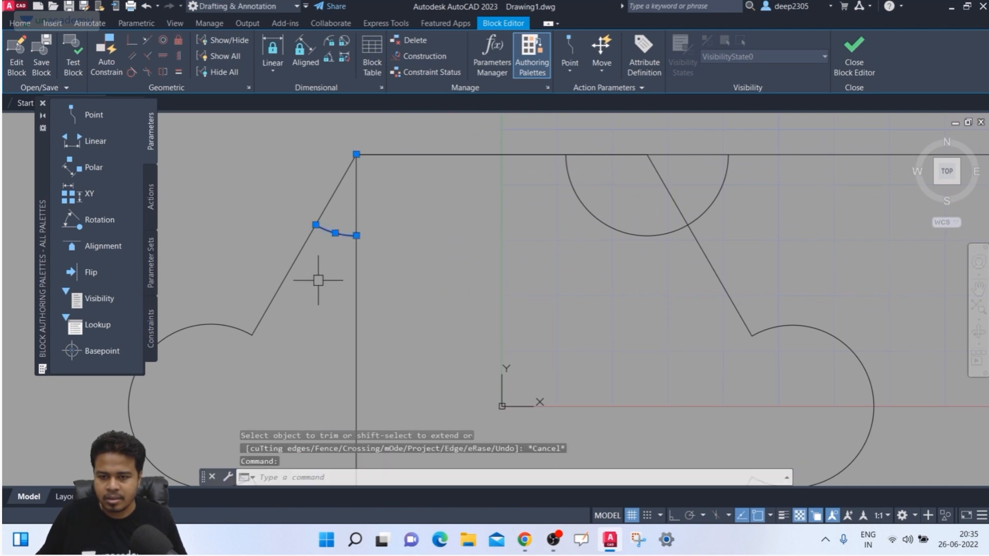
key(Delete)
scroll(402, 282, down, 5)
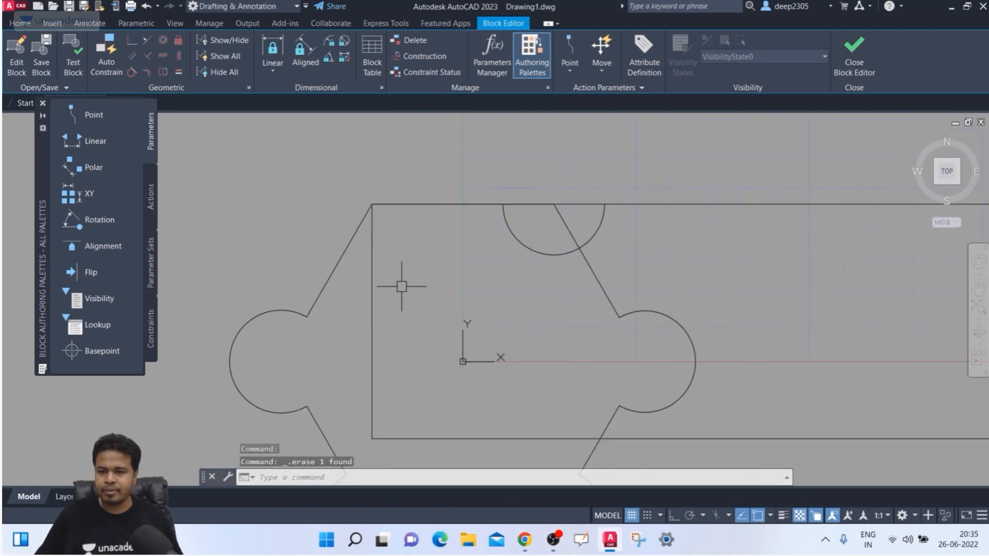
middle_drag(446, 280, 410, 228)
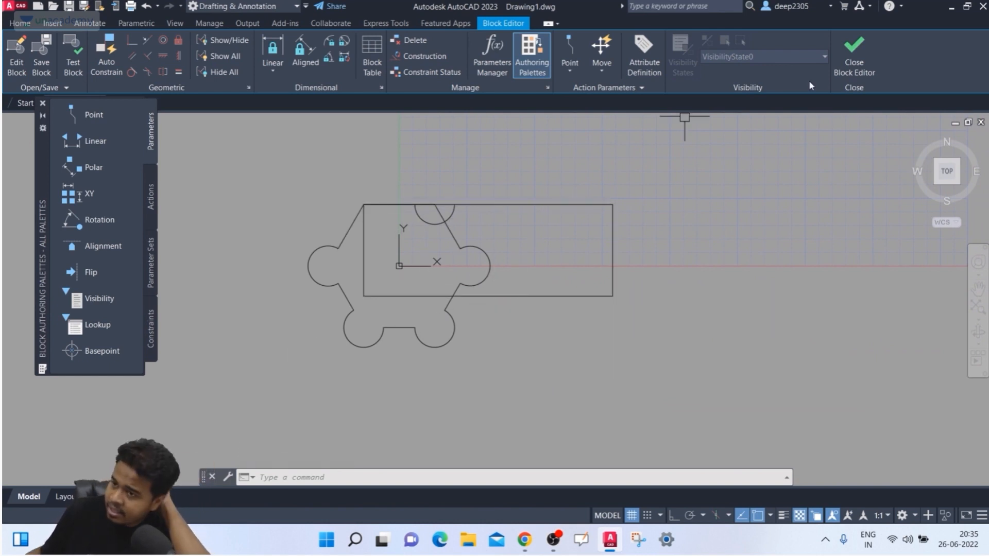
- Save the changes to 'shape' on closing the Block Editor, then check the updated block in the drawing
click(845, 57)
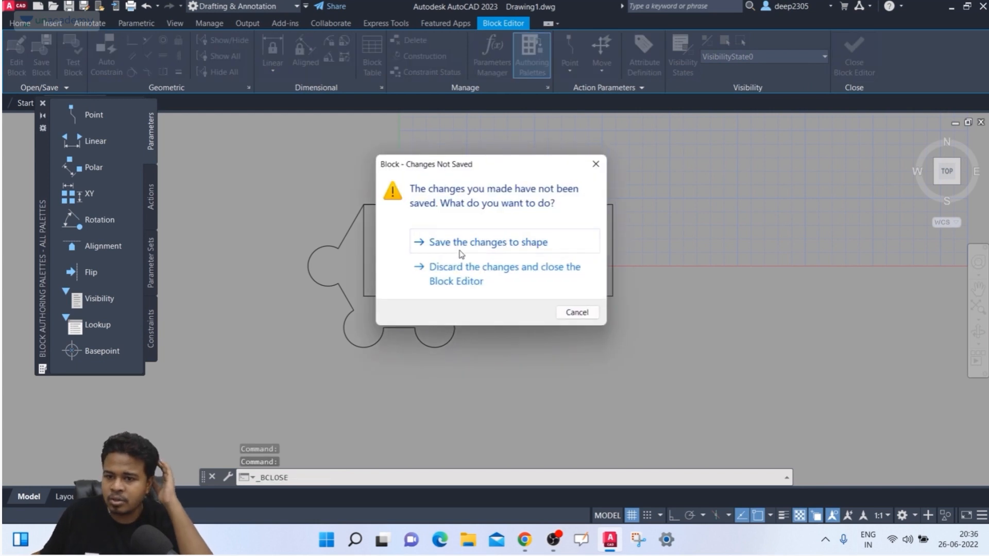
click(505, 243)
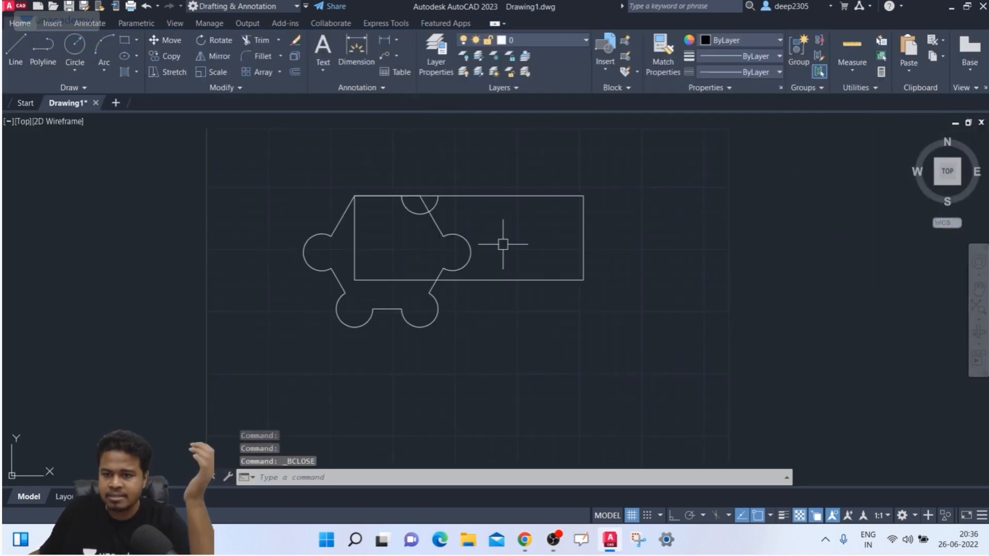
click(444, 195)
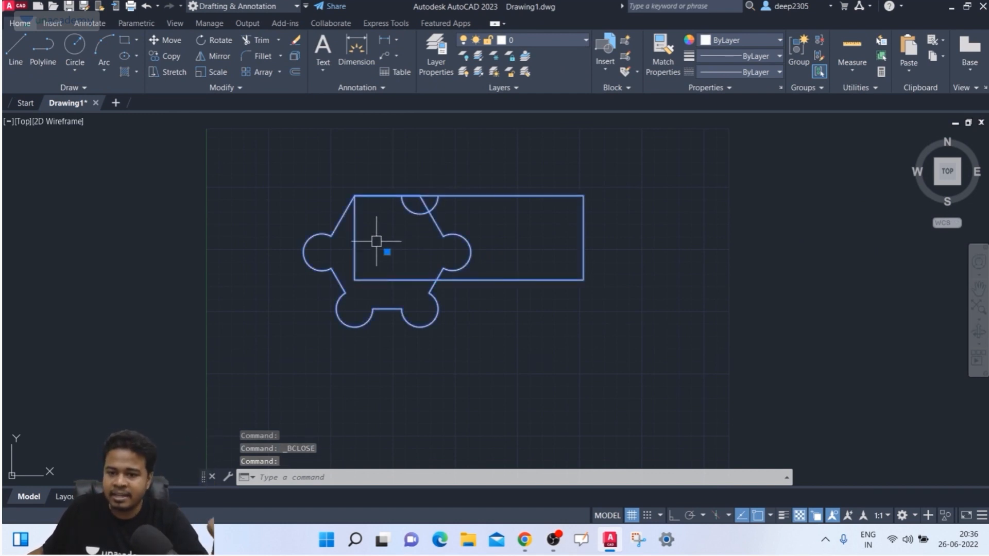
key(Escape)
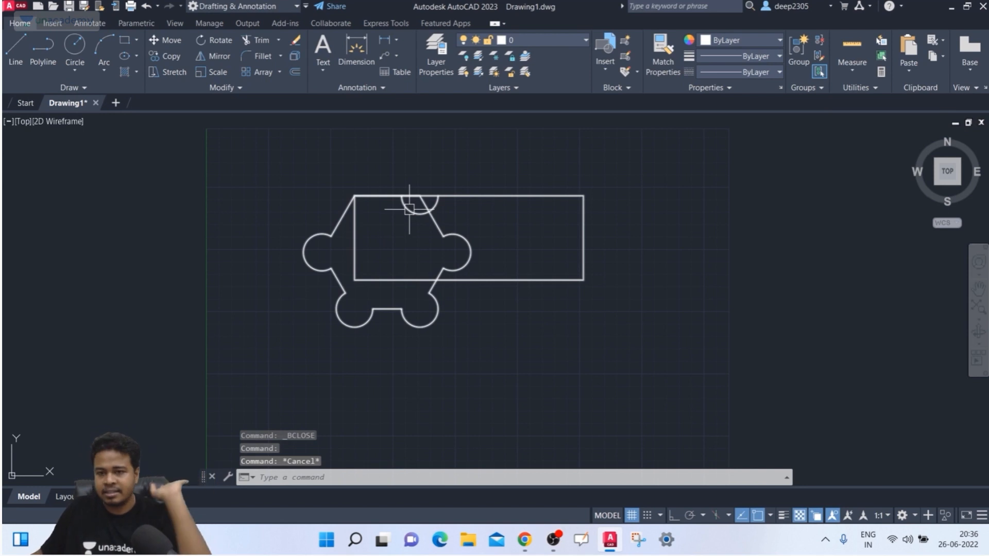
click(411, 209)
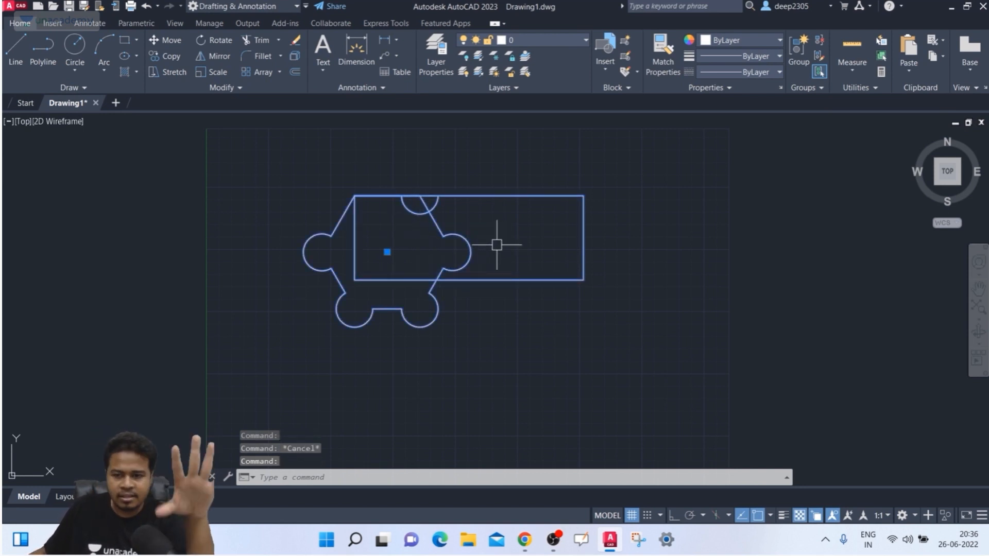
scroll(491, 305, down, 2)
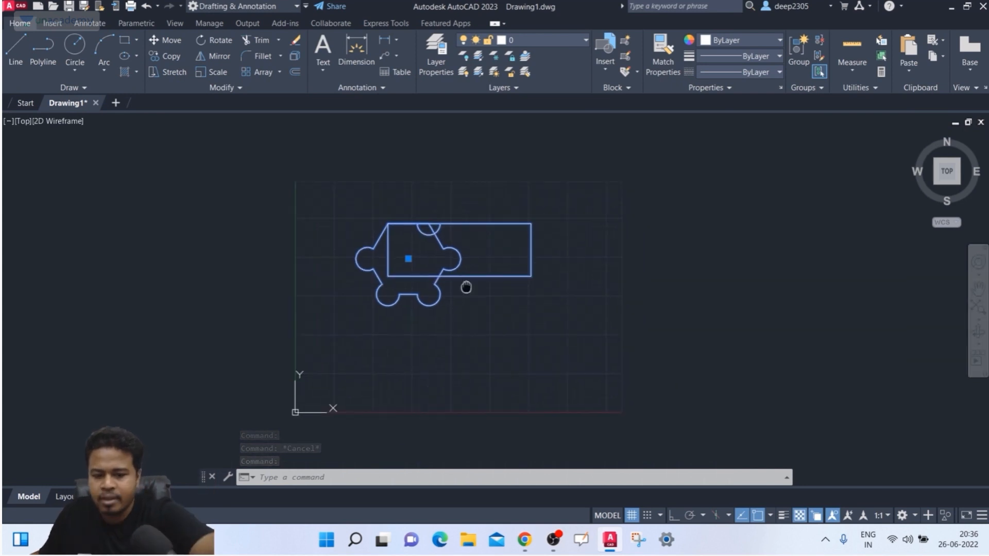
key(Escape)
- Draw a wide rectangle below the block and a tall rectangle overlapping its right end
text(rec)
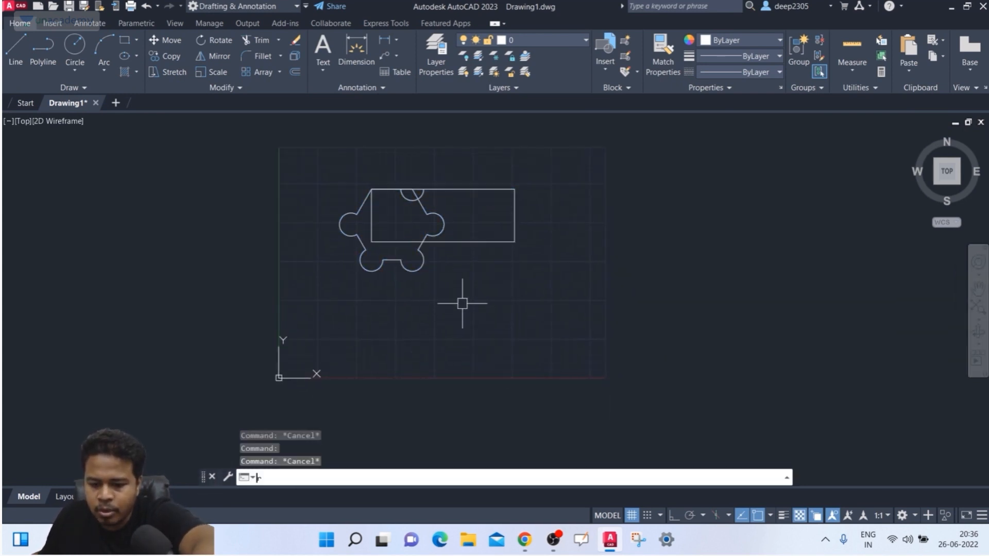
key(Return)
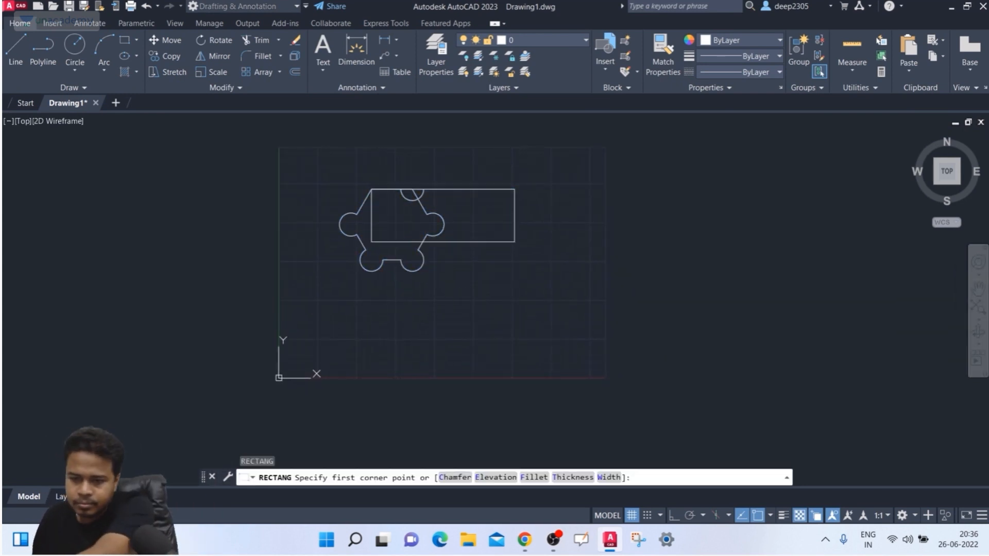
click(408, 309)
click(560, 366)
key(Return)
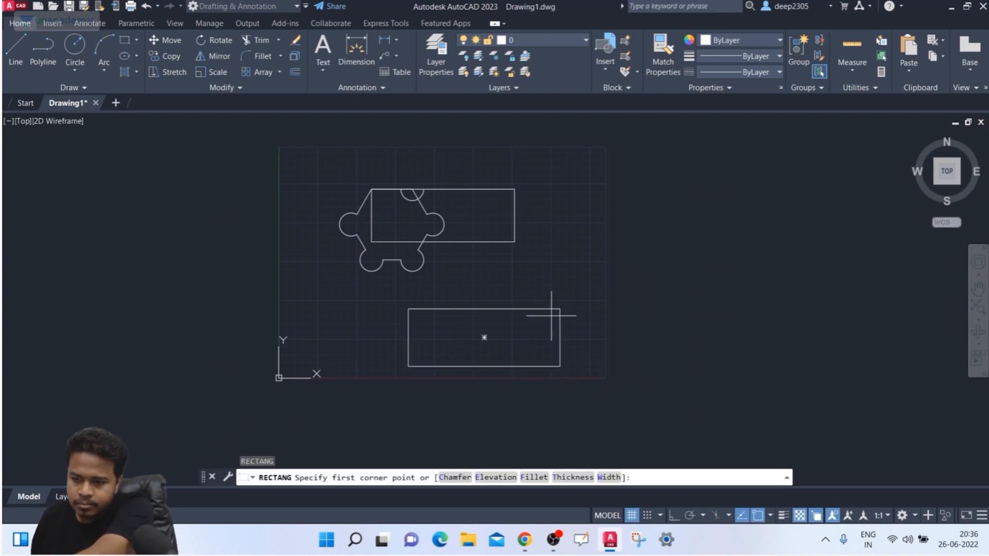
click(560, 309)
click(488, 426)
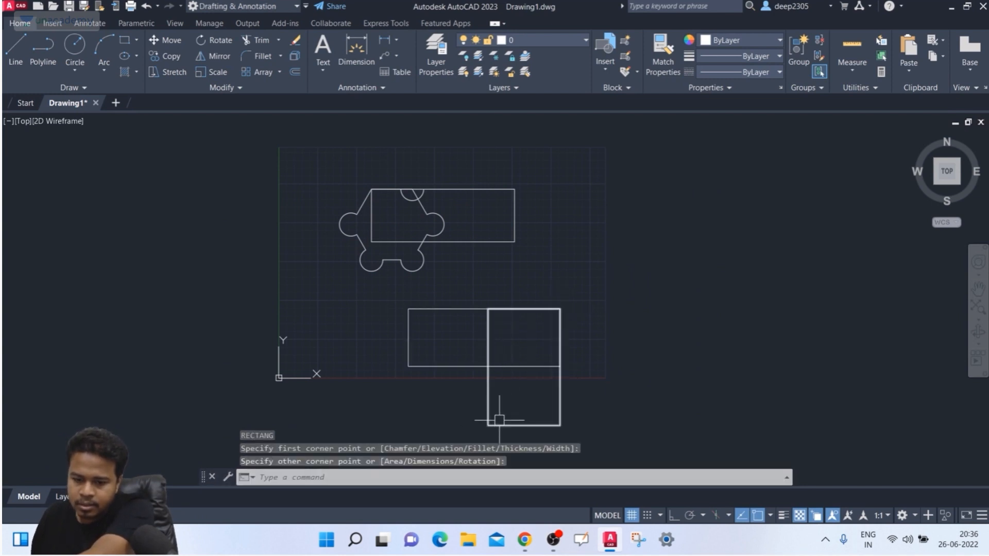
- Trim away the edge segment lying inside the tall rectangle
text(tr)
key(Return)
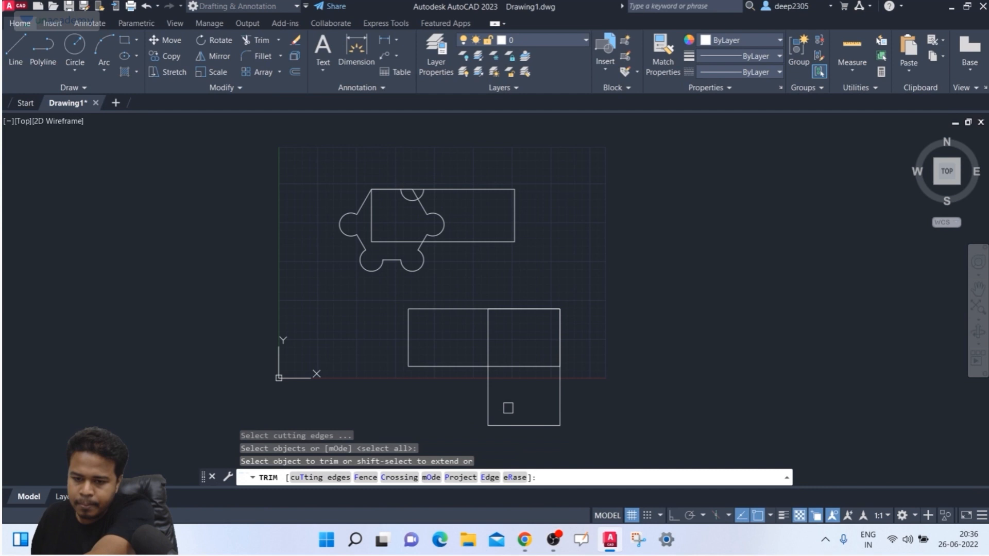
click(518, 365)
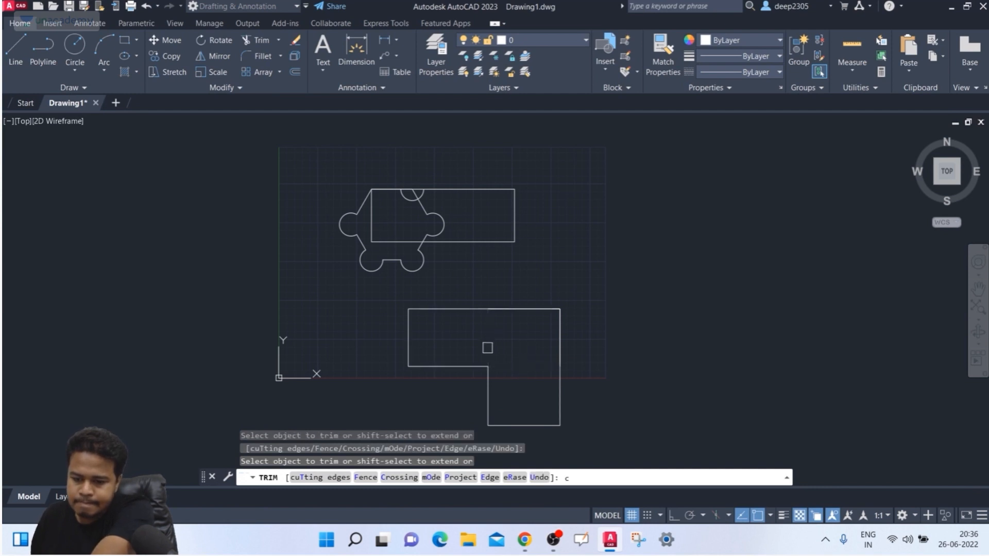
text(c)
key(Escape)
- Draw a circle at the L-shape's inner corner and trim it to its lower-left arc
text(c)
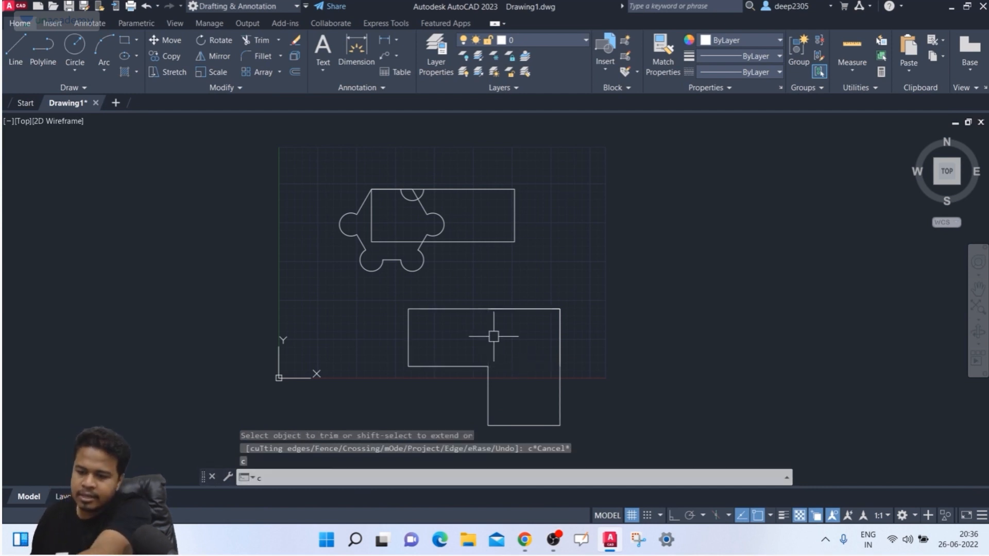
key(Return)
click(487, 367)
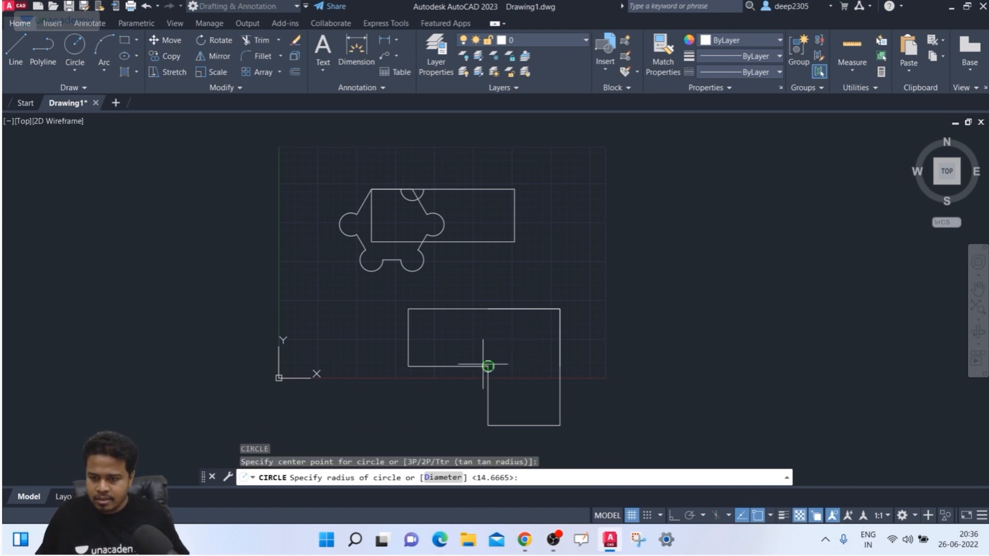
click(456, 399)
middle_drag(471, 357, 454, 344)
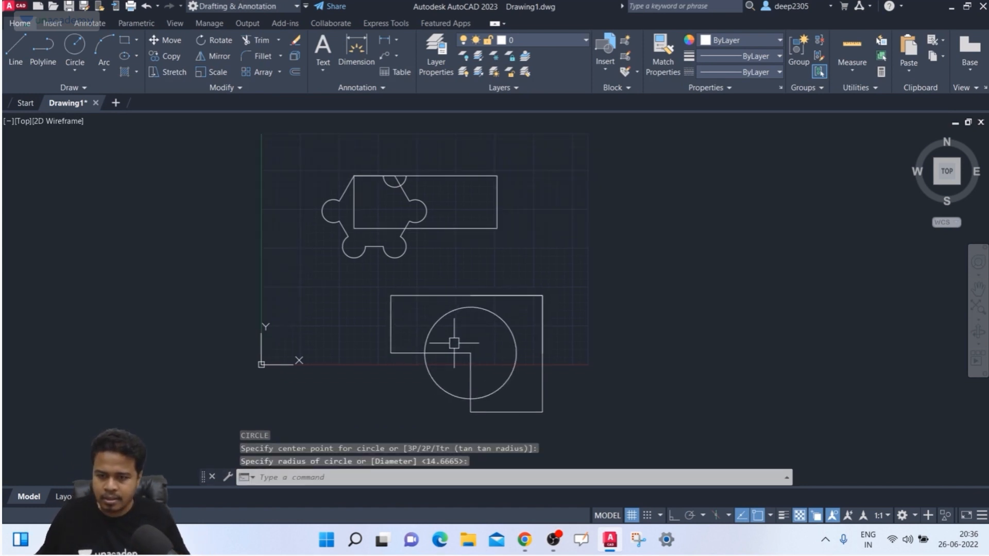
text(tr)
key(Return)
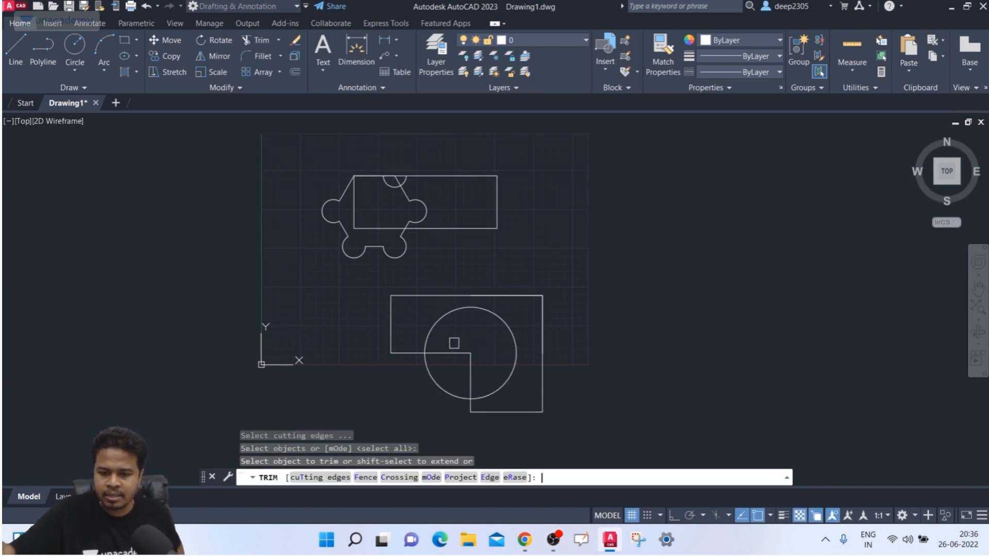
click(457, 310)
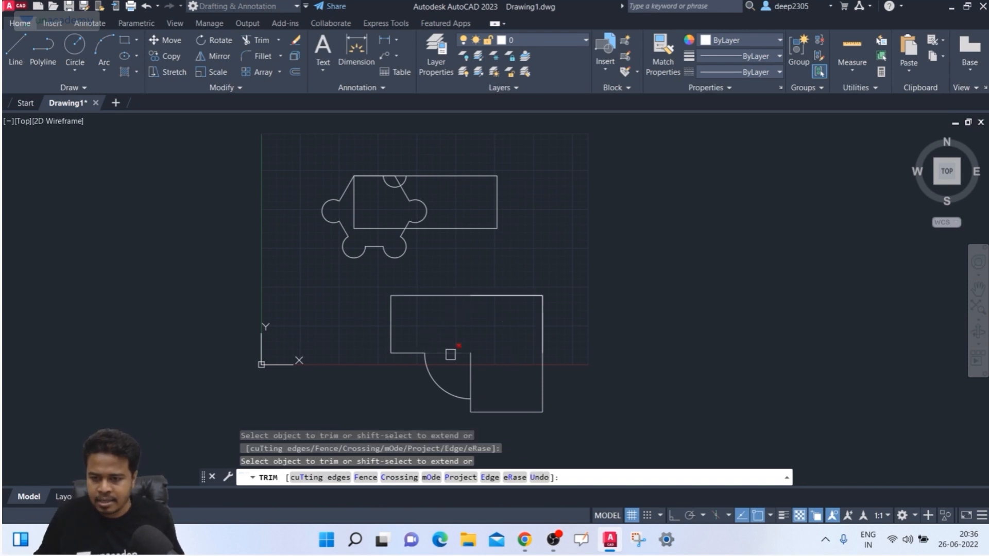
middle_drag(478, 332, 413, 274)
key(Escape)
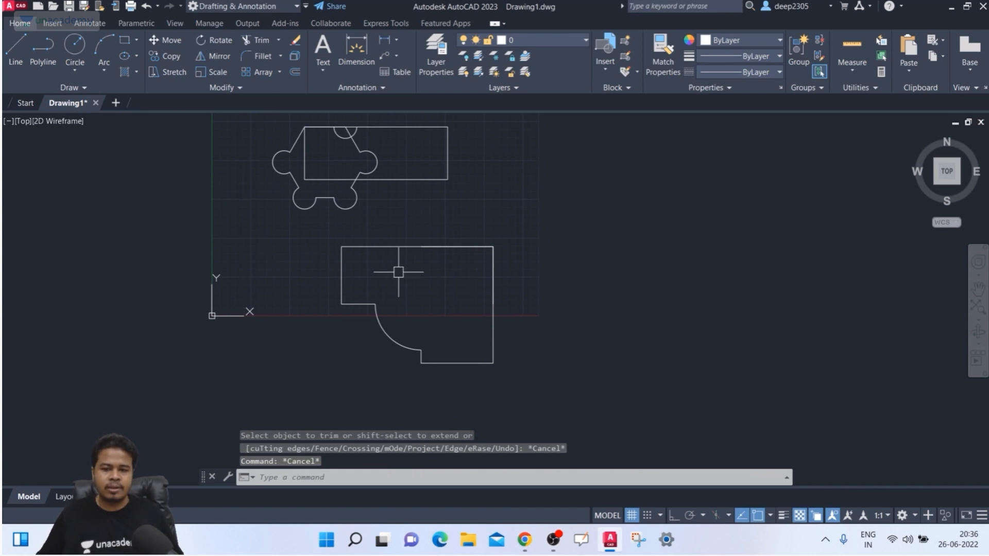
scroll(399, 272, down, 3)
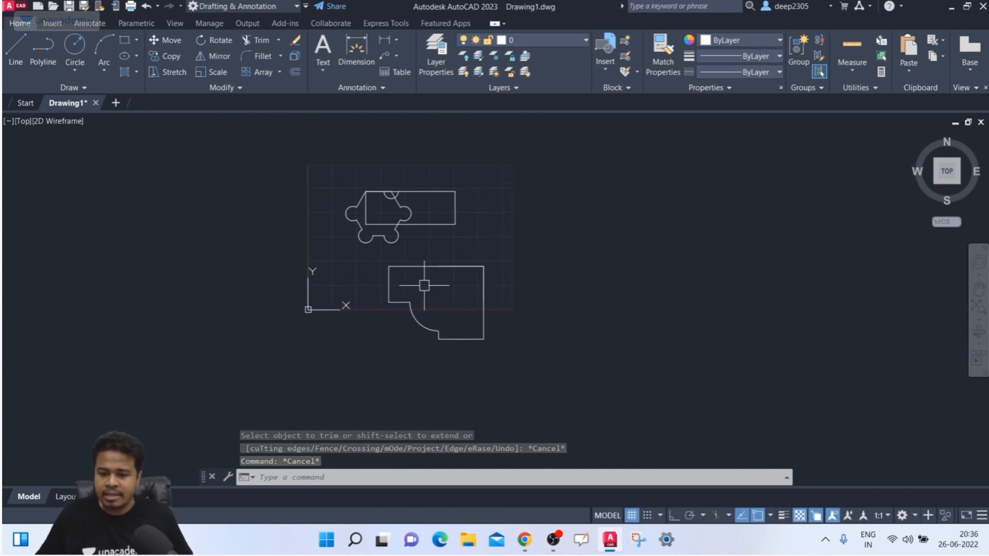
- Define the L-shaped outline as block shape2, with its base point at the outline's corner
text(b)
key(Return)
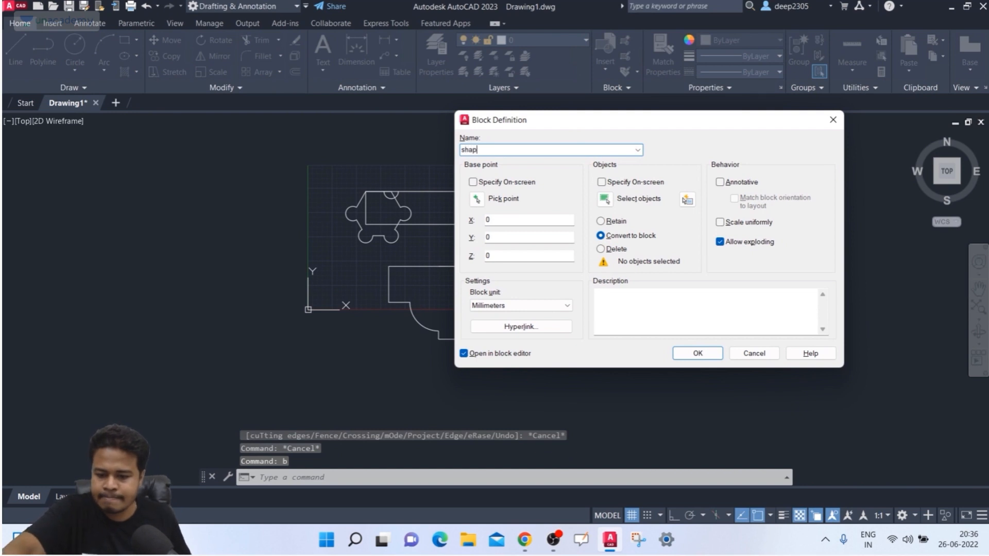
text(shape)
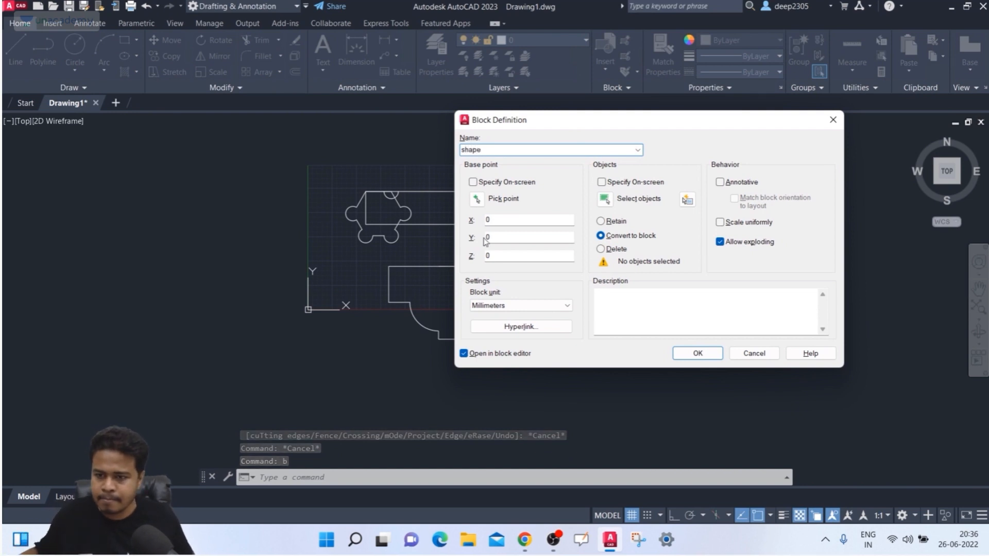
click(483, 203)
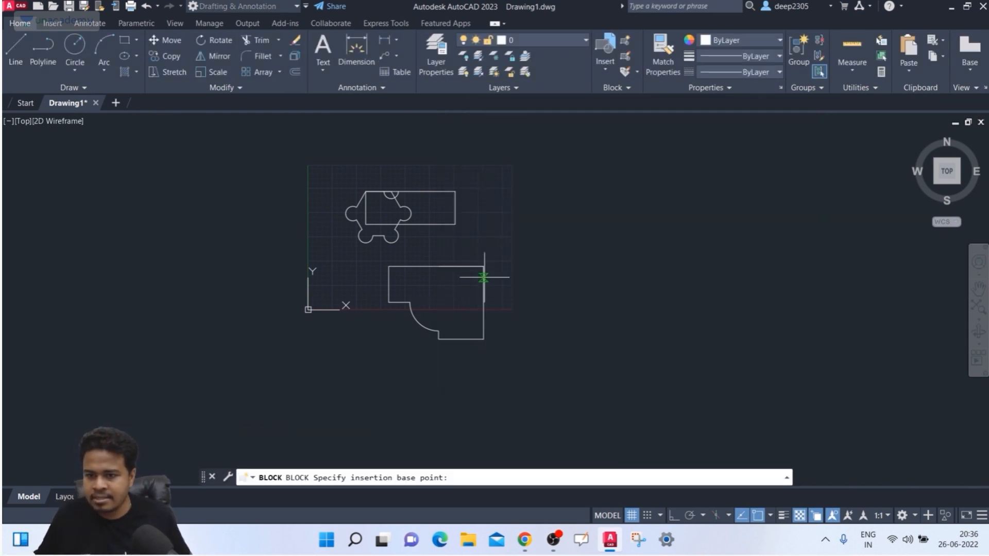
click(483, 265)
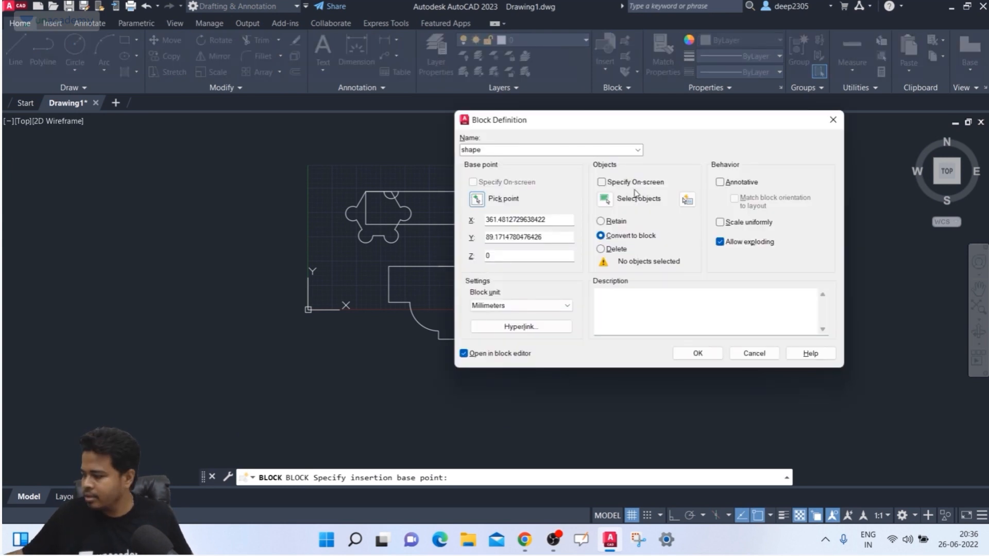
click(606, 200)
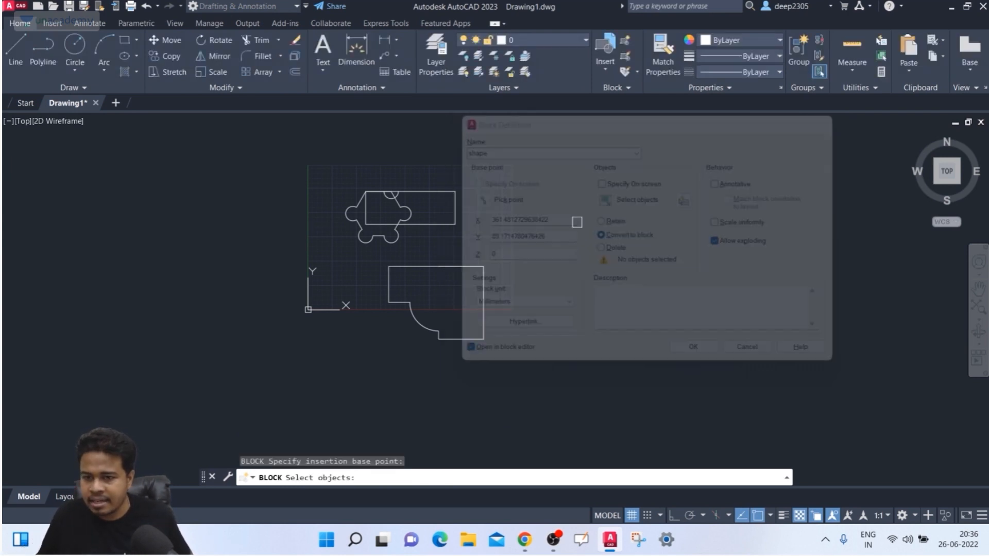
click(375, 256)
click(527, 365)
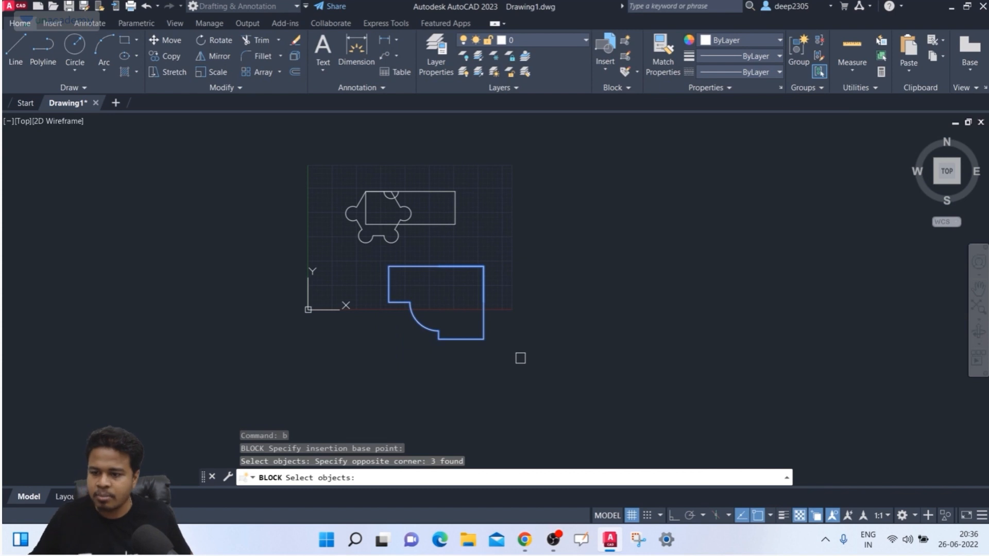
key(Return)
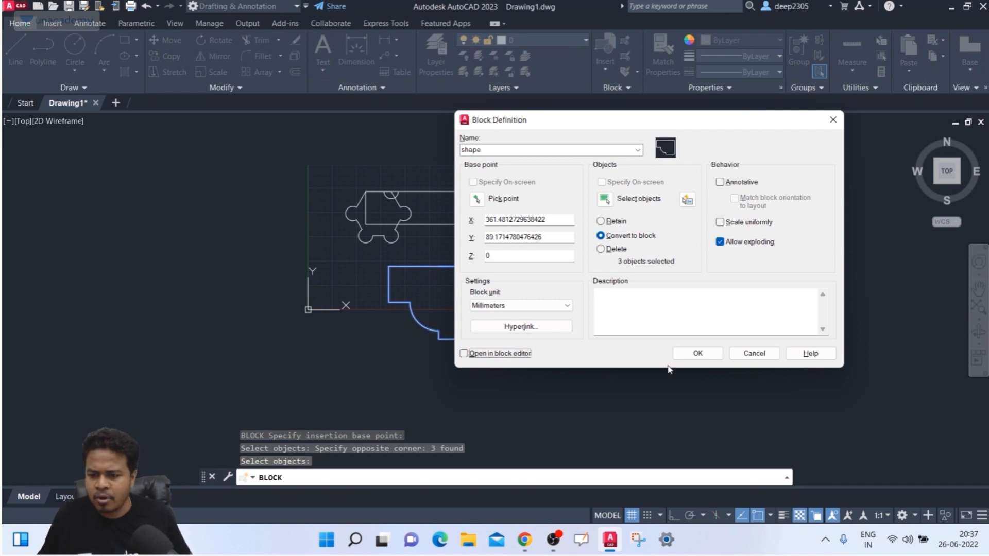
click(699, 353)
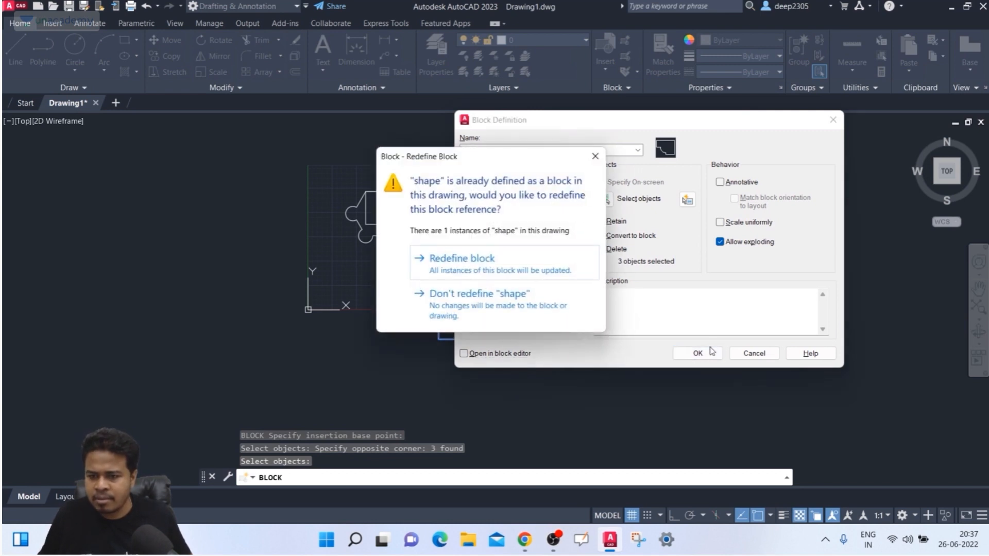
click(595, 157)
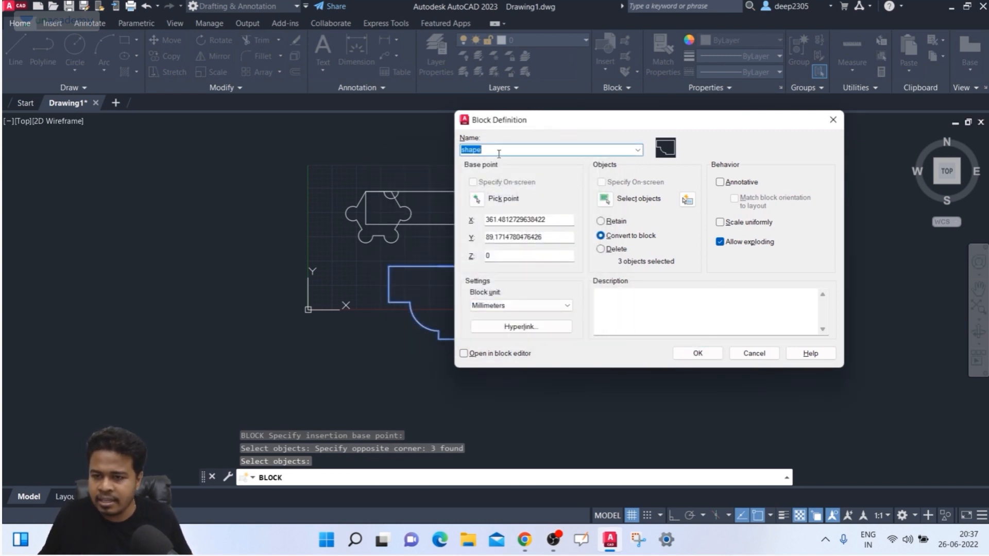
text(2)
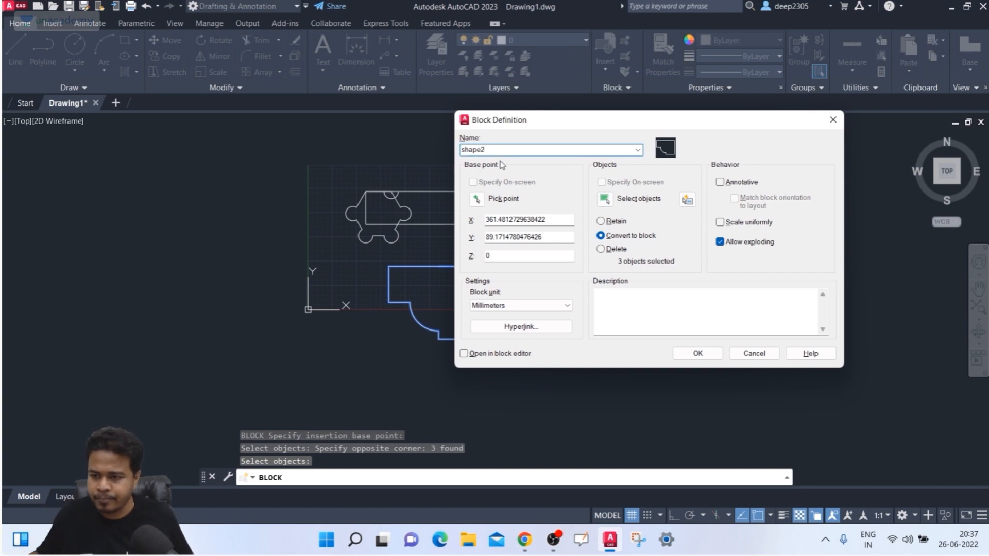
click(698, 354)
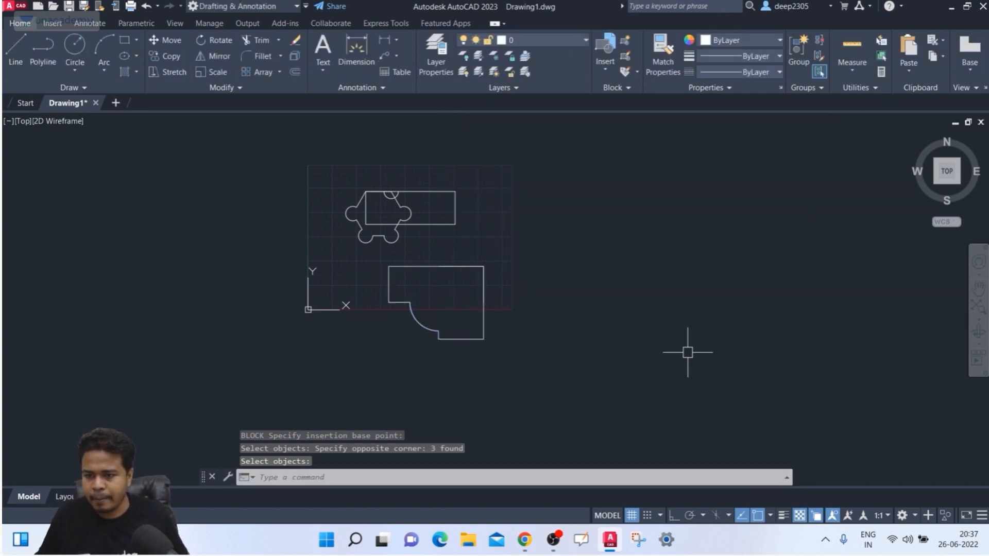
- Open the quarter-round corner block in the Block Editor
scroll(508, 289, up, 1)
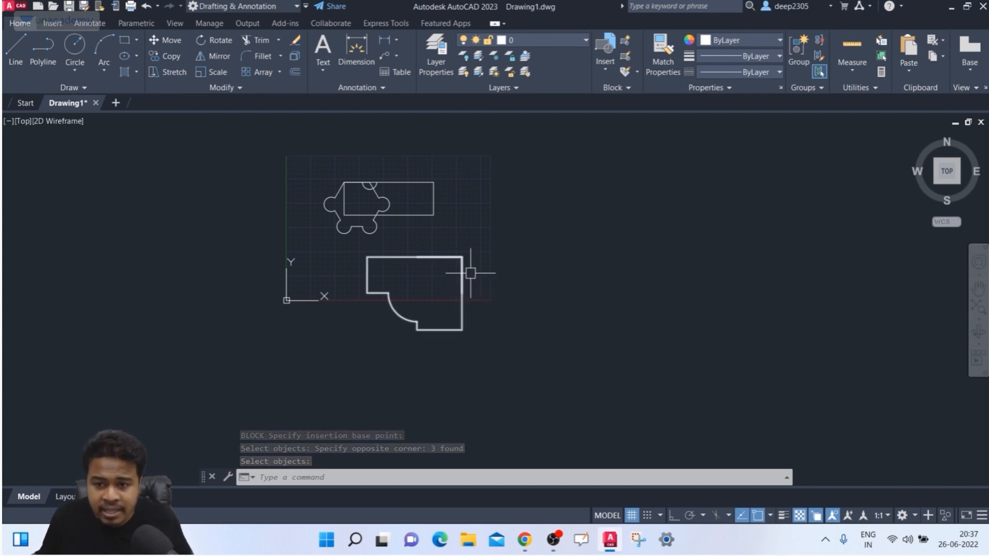
scroll(483, 261, up, 2)
middle_drag(483, 261, 466, 256)
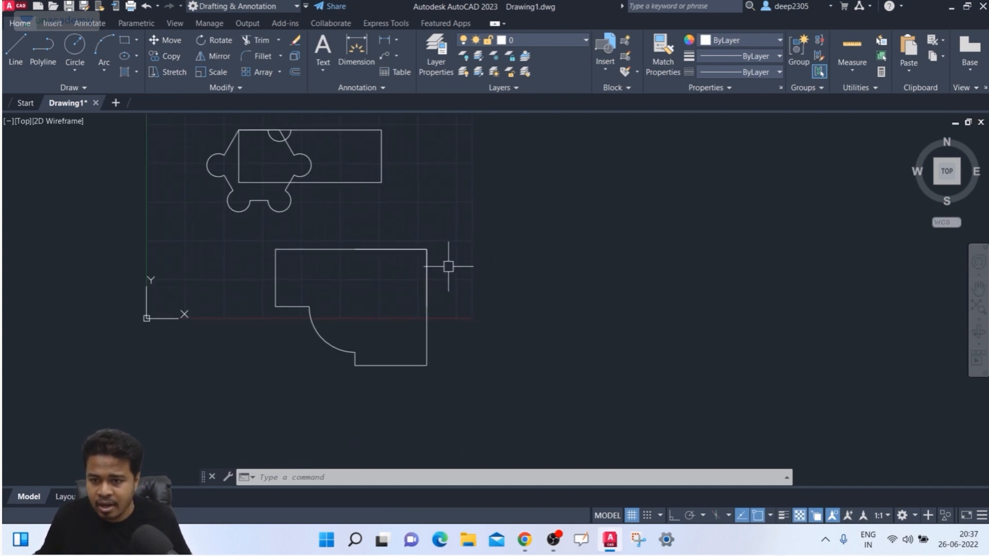
click(427, 269)
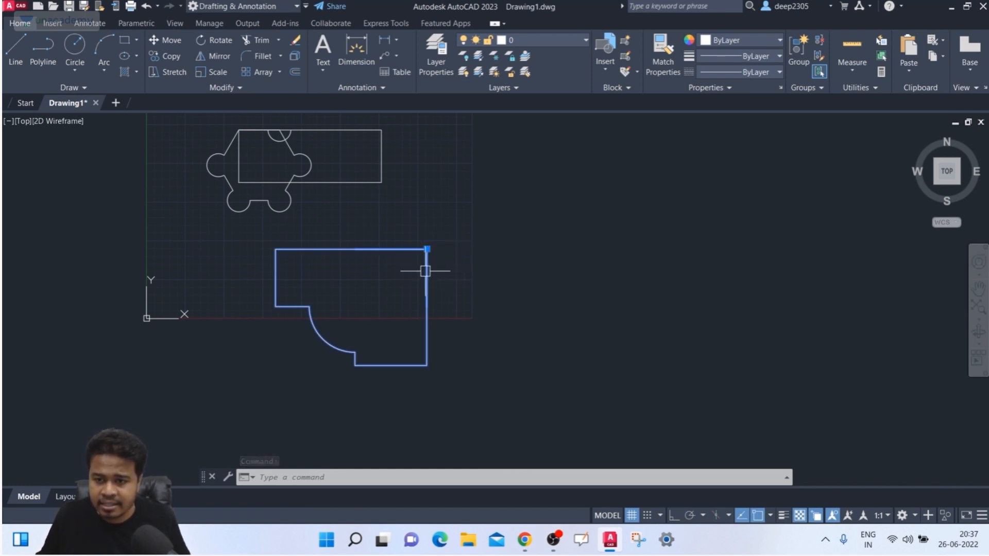
right_click(426, 271)
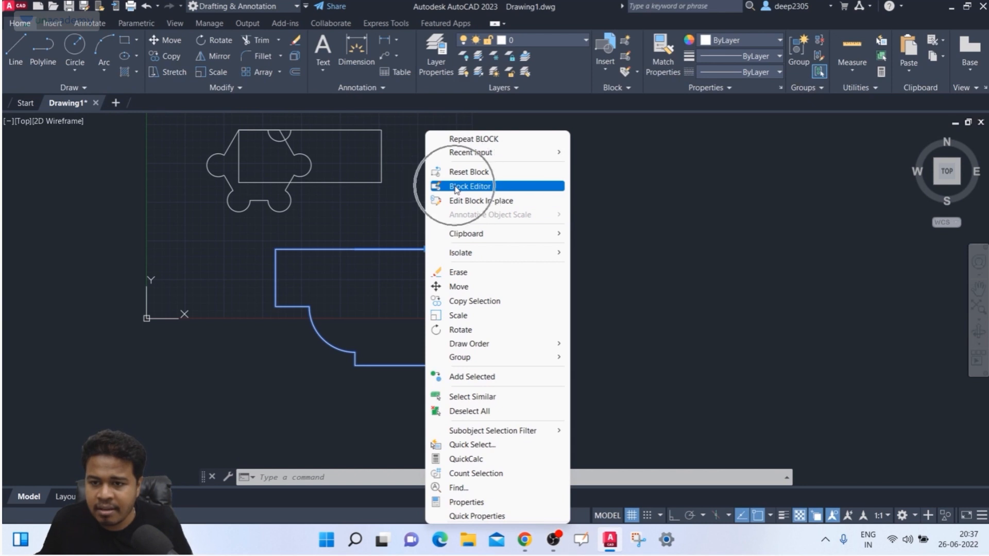
click(456, 187)
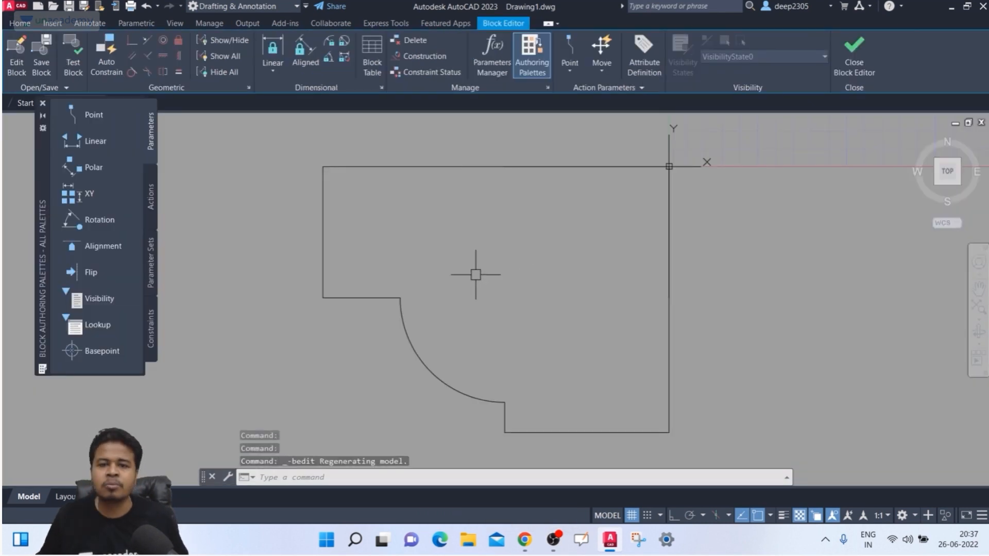
- Draw a circle centred on shape2's base-point corner and save it into the block
scroll(470, 287, down, 3)
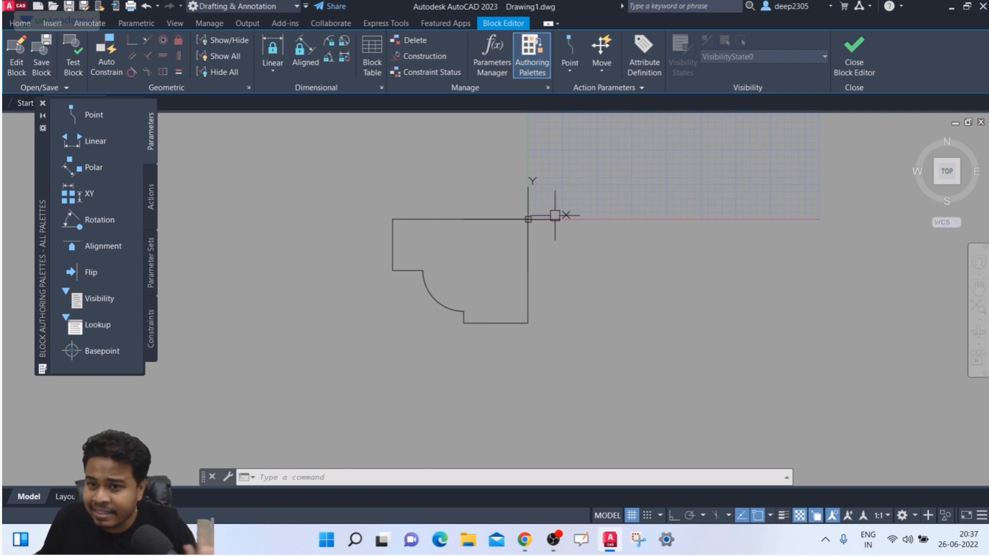
text(c)
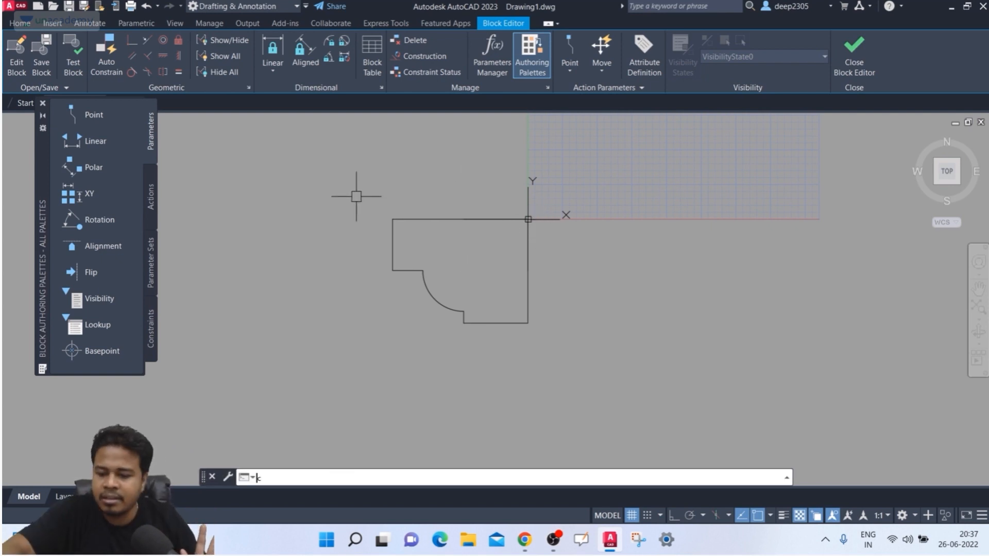
key(Return)
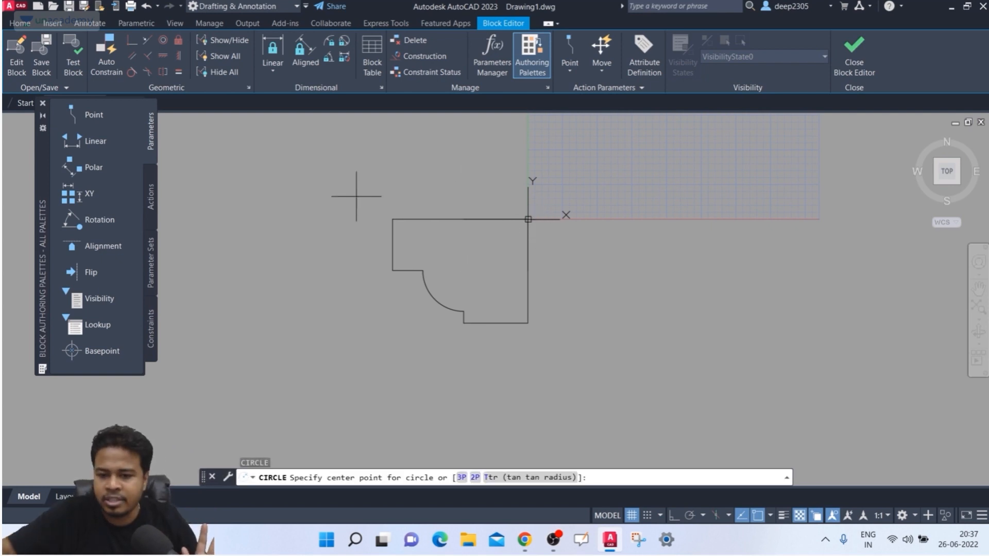
click(520, 219)
click(562, 219)
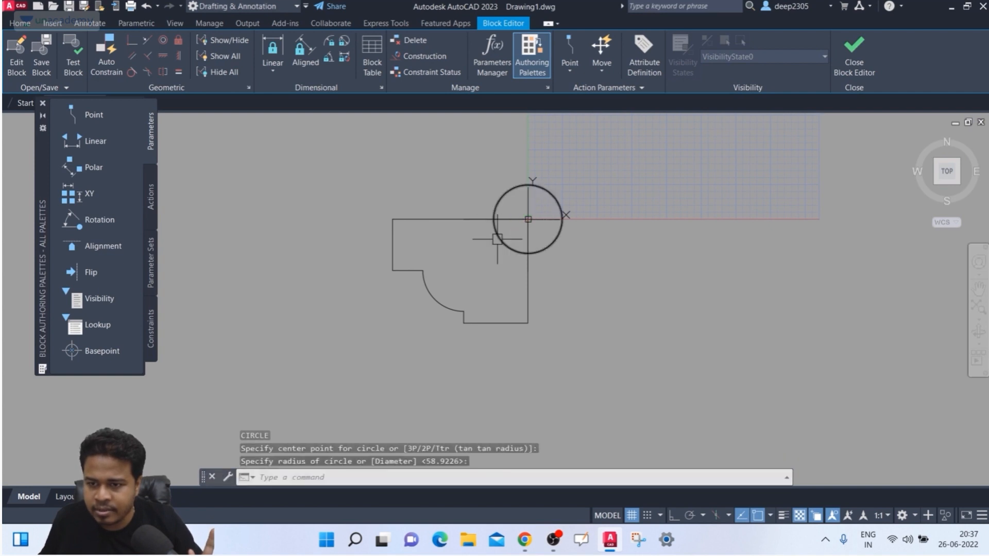
click(855, 51)
click(512, 244)
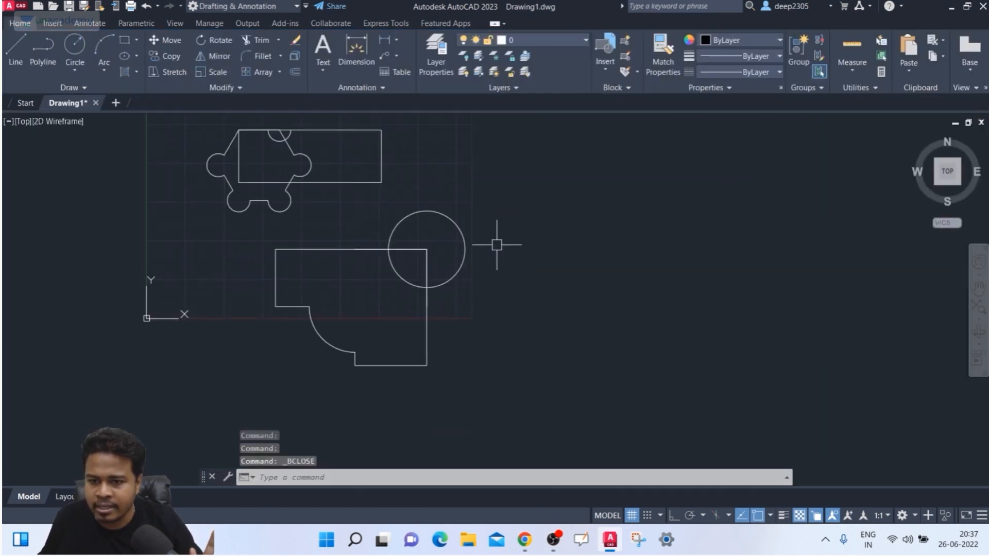
- Insert three more shape2 copies from the Blocks palette, including one below the others
scroll(496, 245, down, 2)
middle_drag(497, 245, 406, 274)
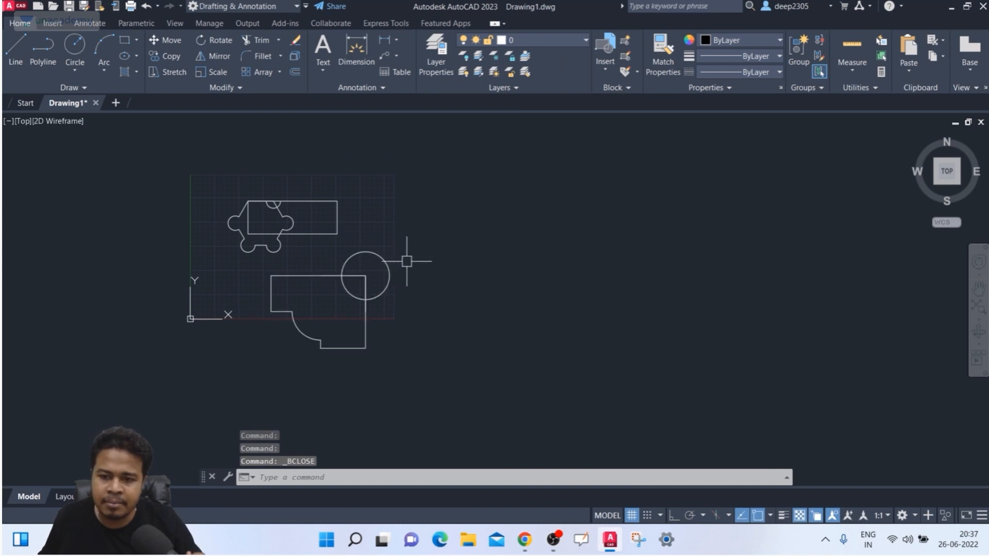
text(insert)
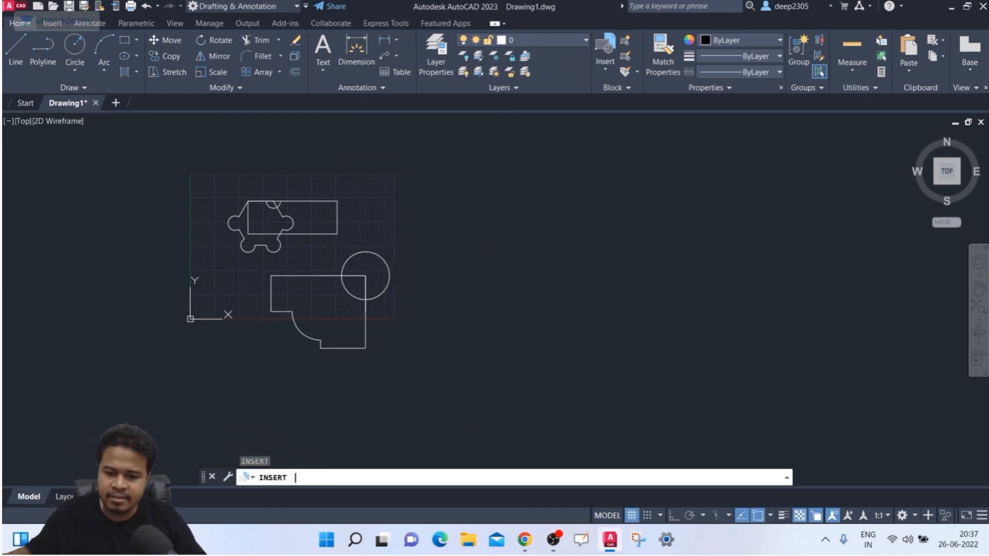
key(Return)
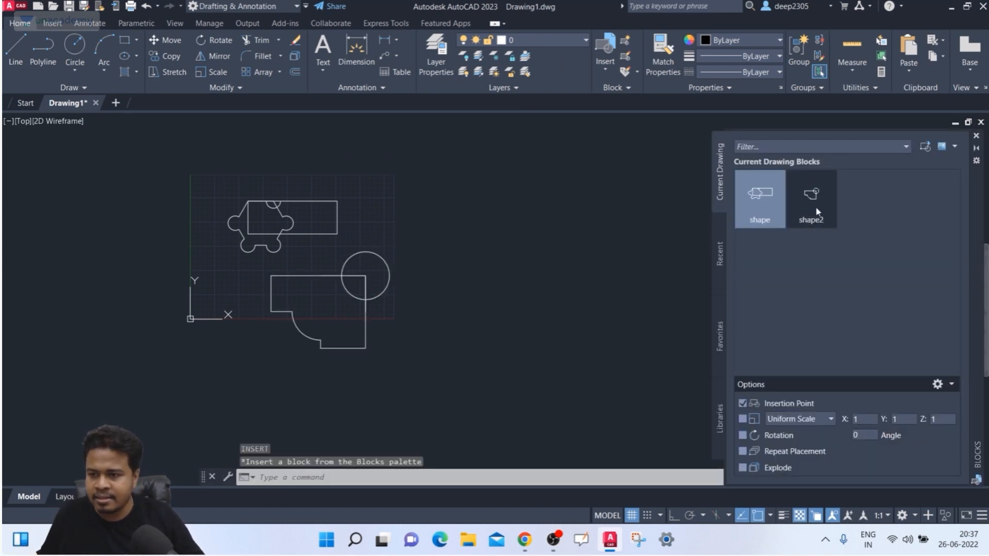
click(816, 208)
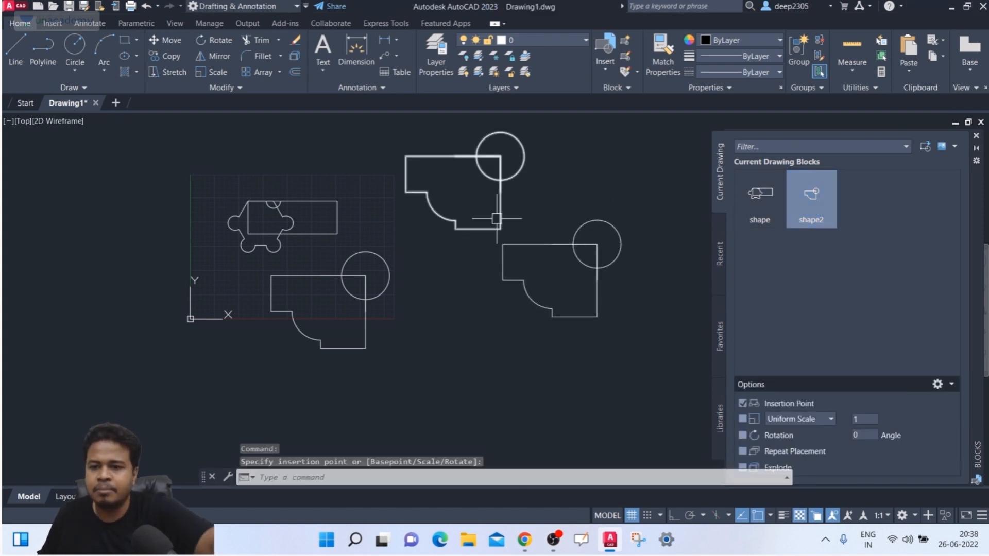
key(Escape)
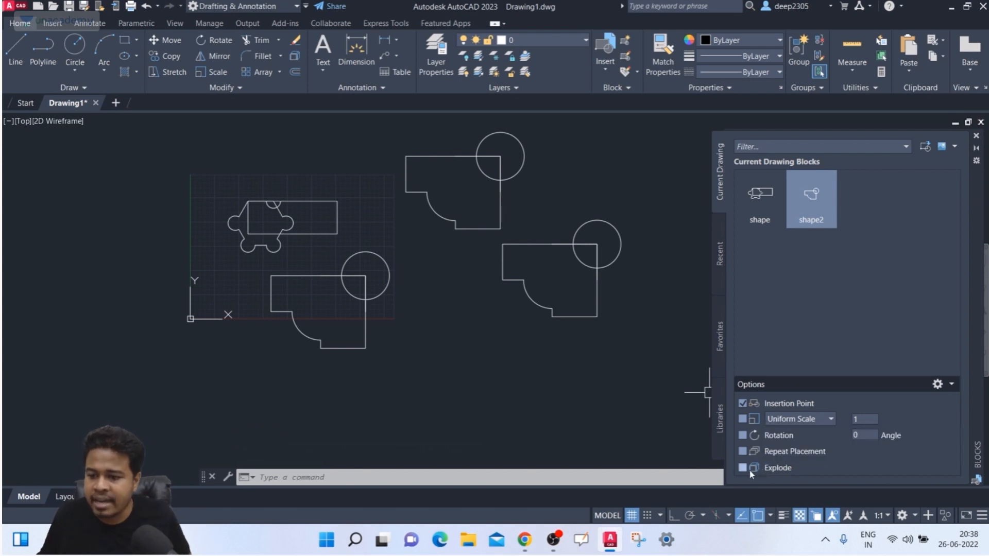
click(810, 221)
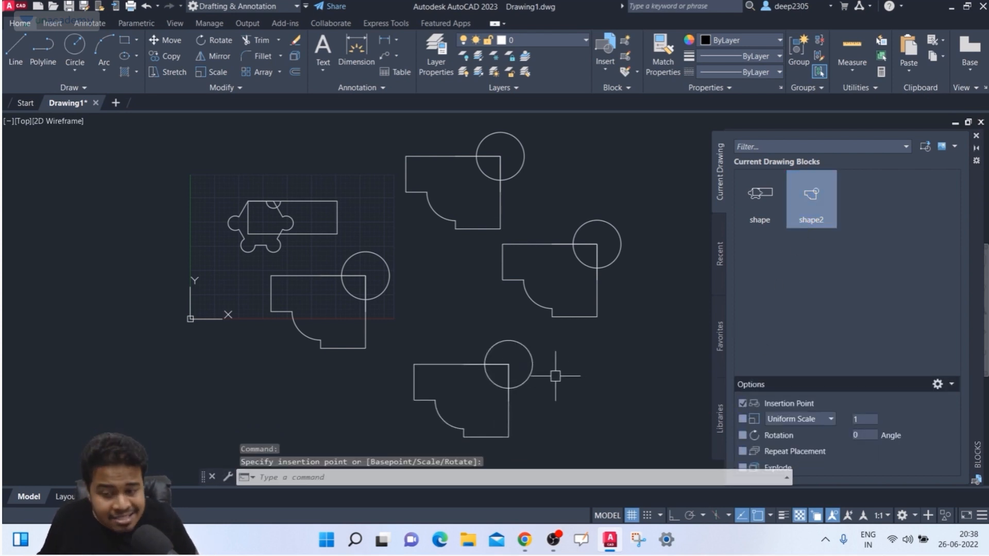
middle_drag(553, 376, 548, 340)
click(518, 334)
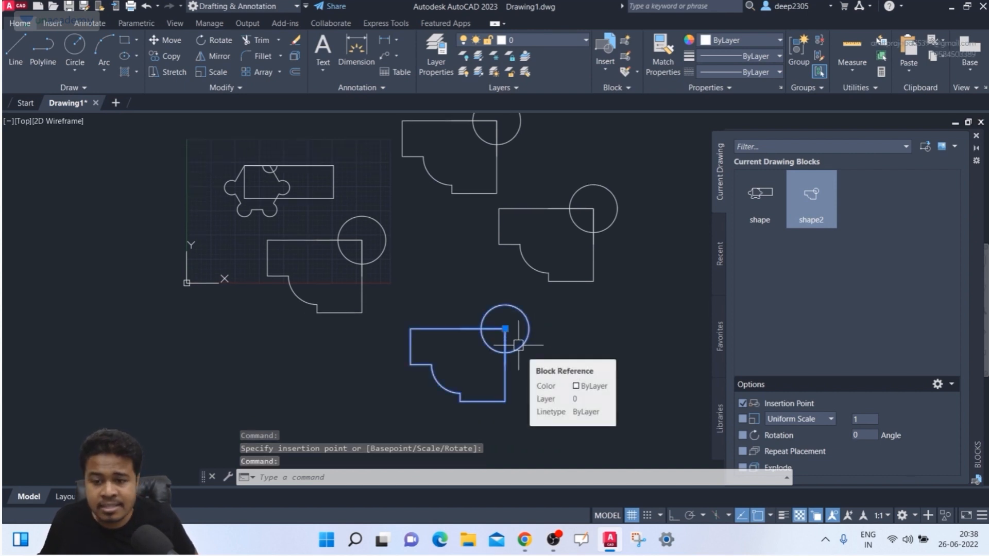
key(Escape)
- Open the original shape2 block near the origin in the Block Editor
middle_drag(468, 272, 477, 279)
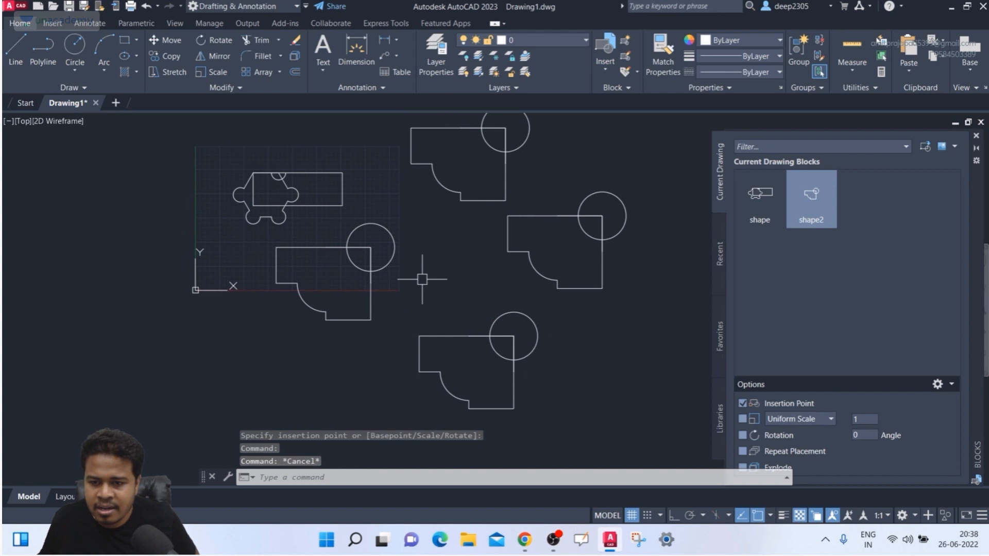
click(373, 285)
right_click(373, 284)
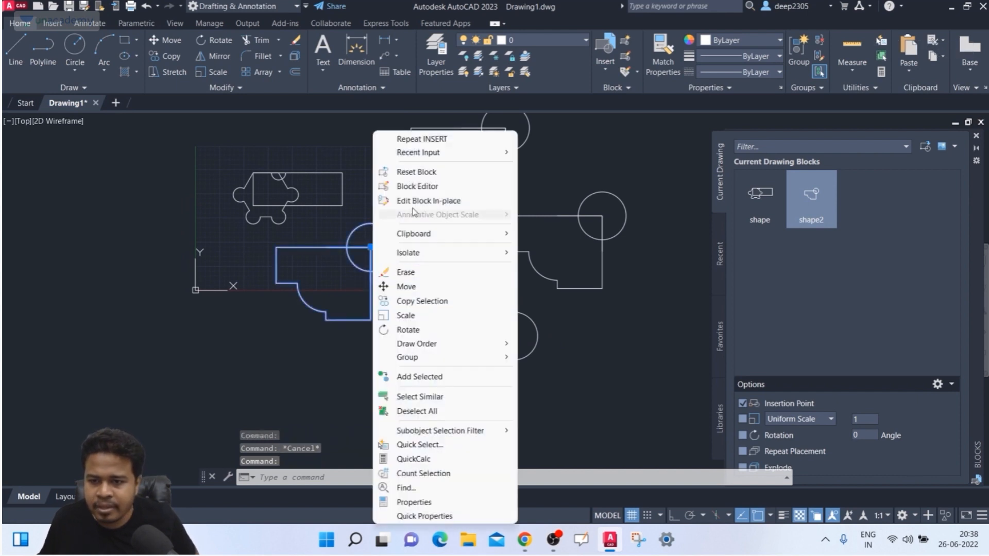
click(416, 186)
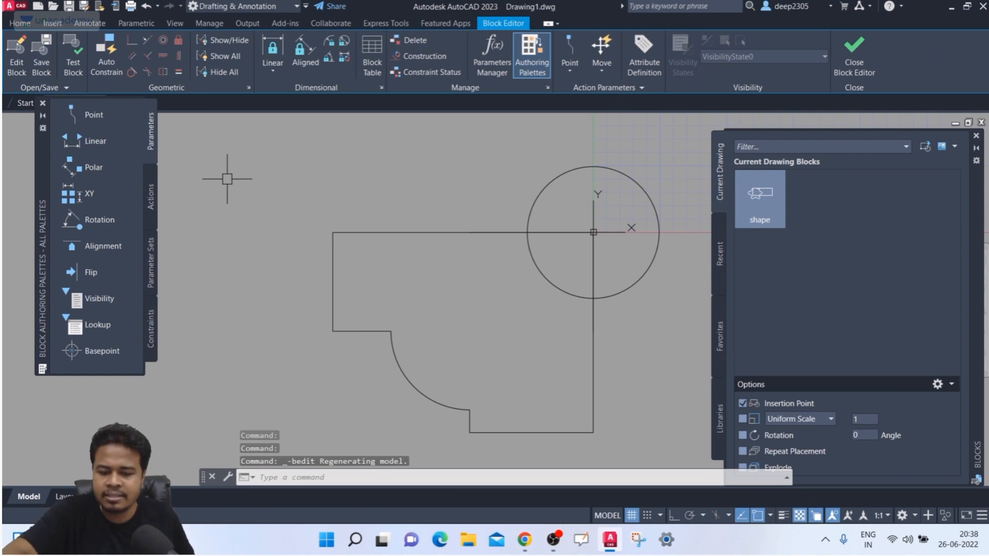
- Start DONUT with inside diameter 5 and outside diameter 20
text(do)
key(Return)
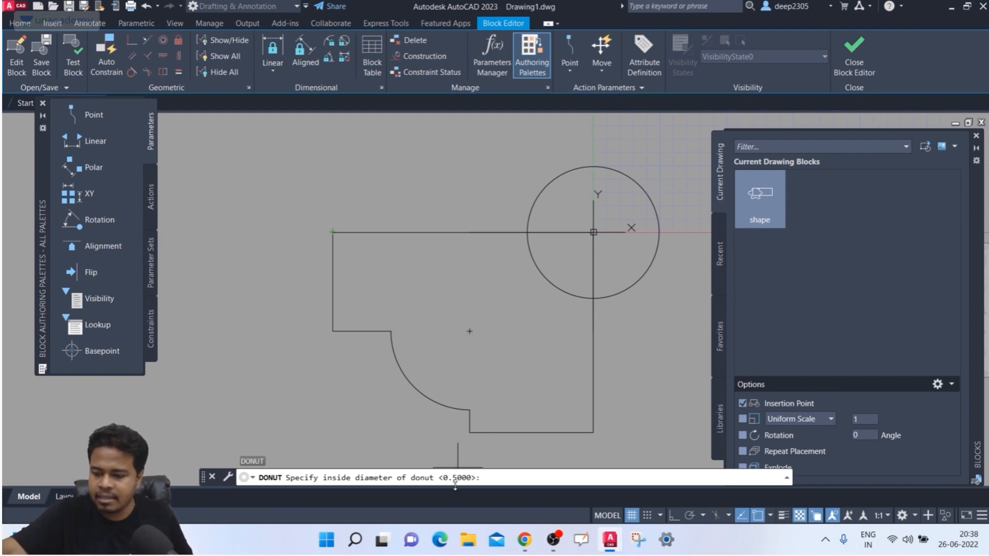
text(5)
key(Return)
text(2)
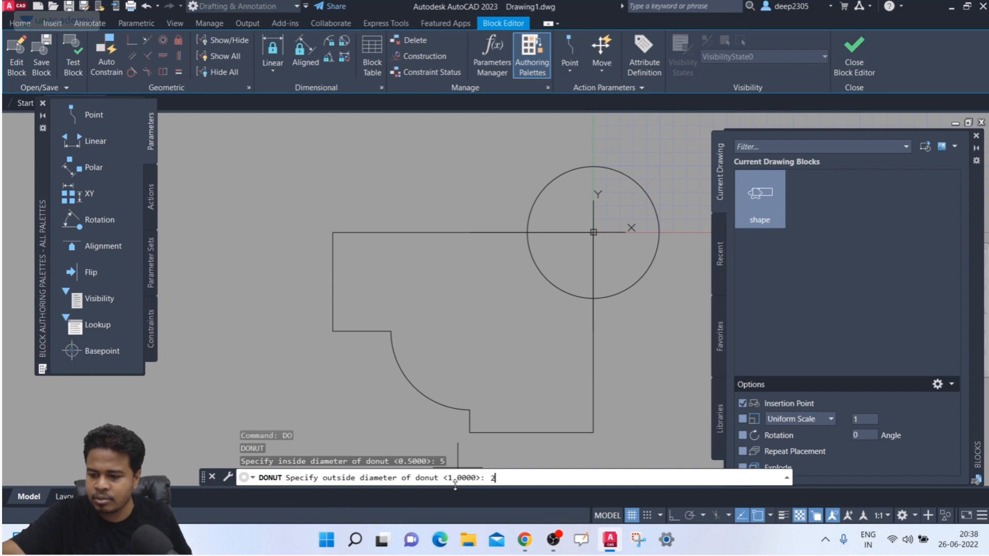
text(0)
key(Return)
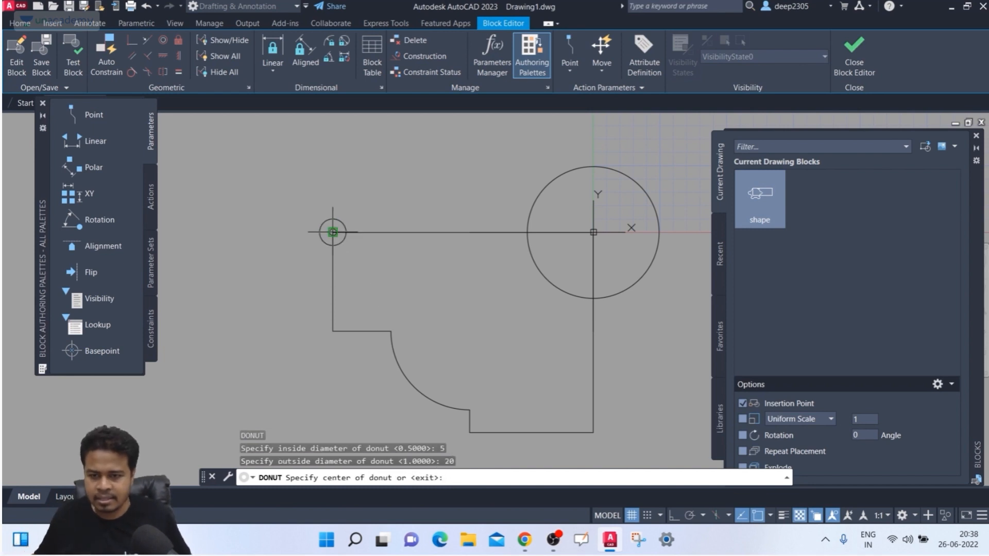
- Place six donuts at shape2's corners and arc ends, then save the block
click(332, 232)
click(332, 331)
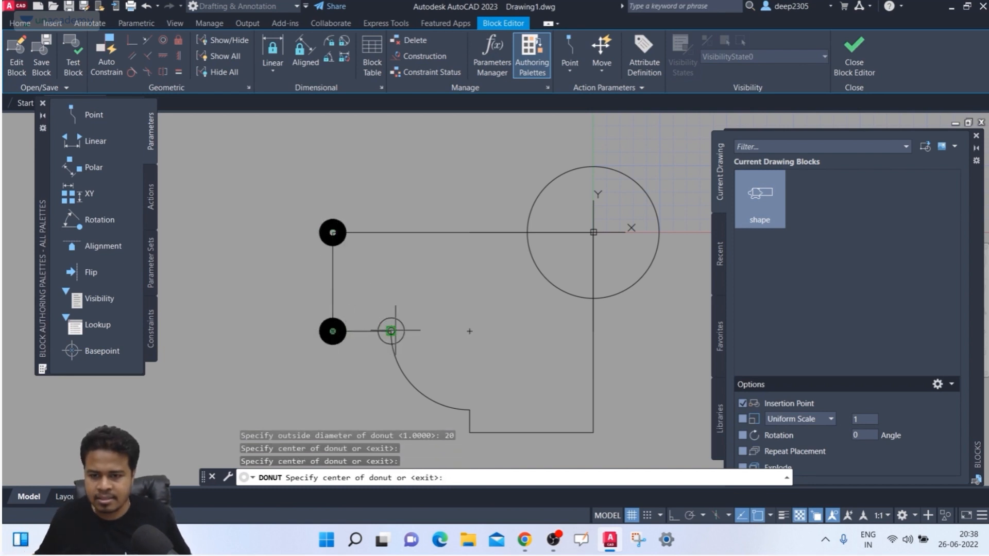
click(392, 331)
click(469, 410)
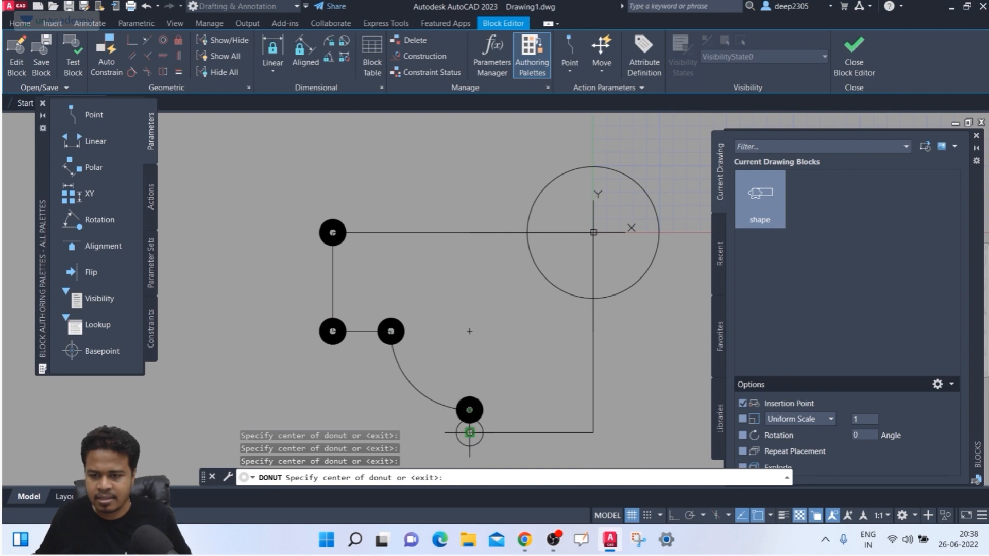
click(470, 433)
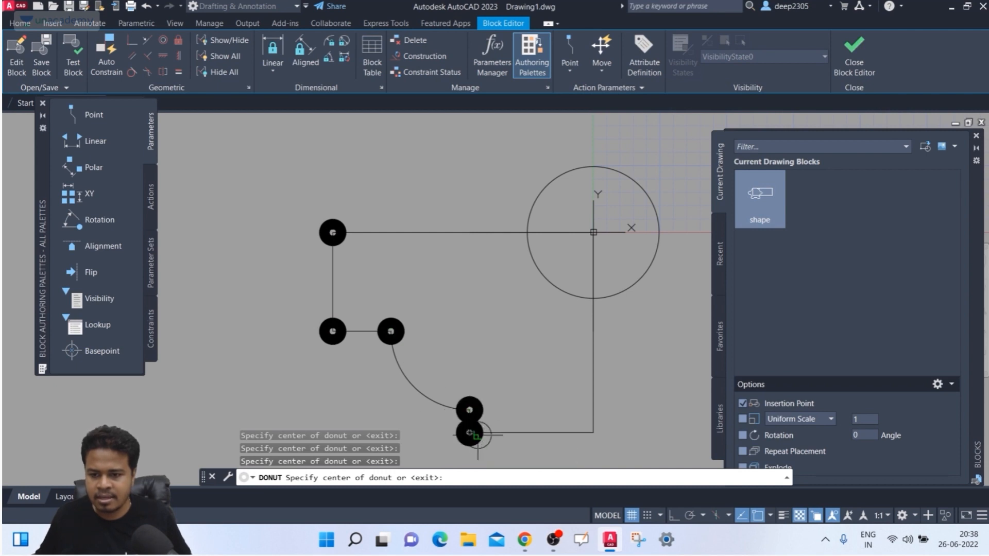
click(593, 433)
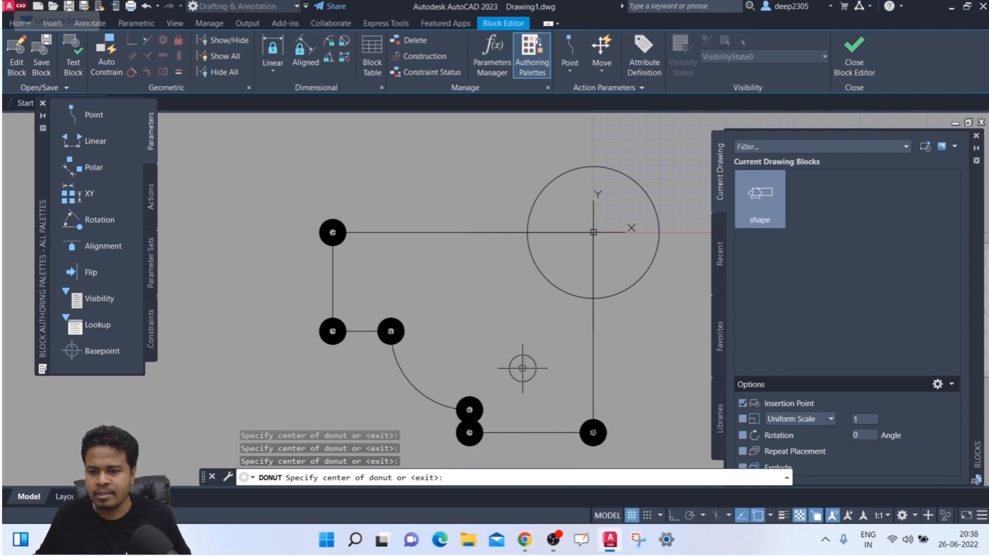
click(863, 52)
click(485, 245)
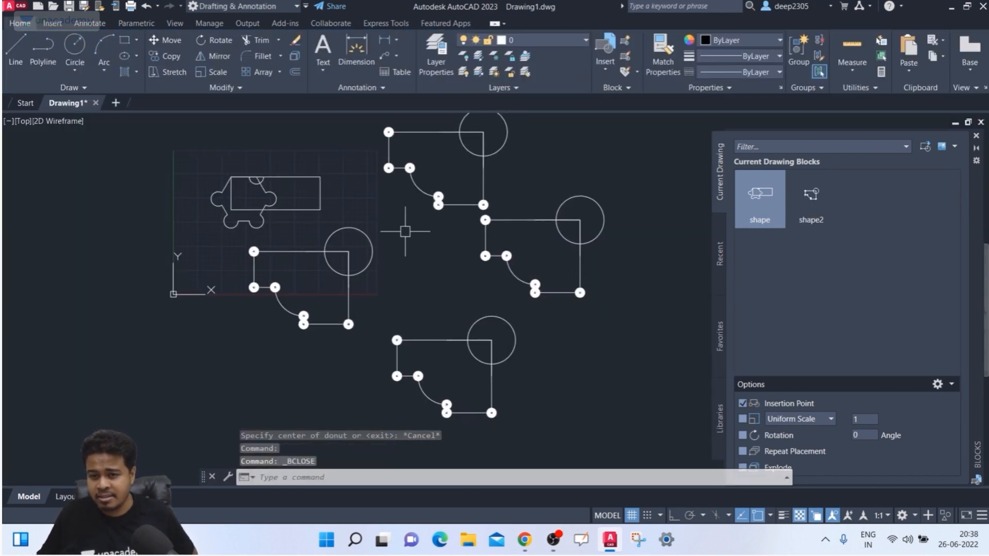
- Switch on Explode in the Blocks palette insertion options
middle_drag(403, 231, 394, 223)
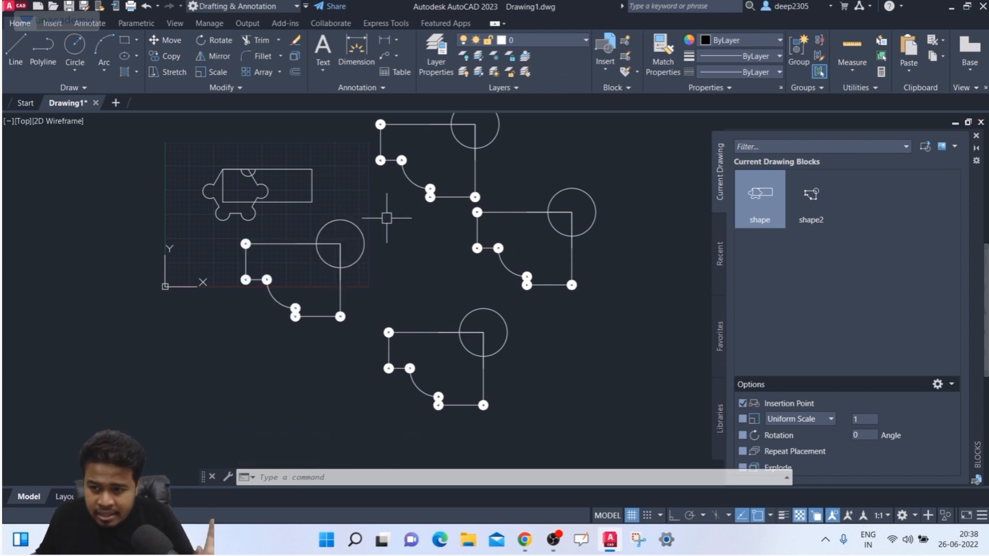
middle_drag(395, 239, 397, 262)
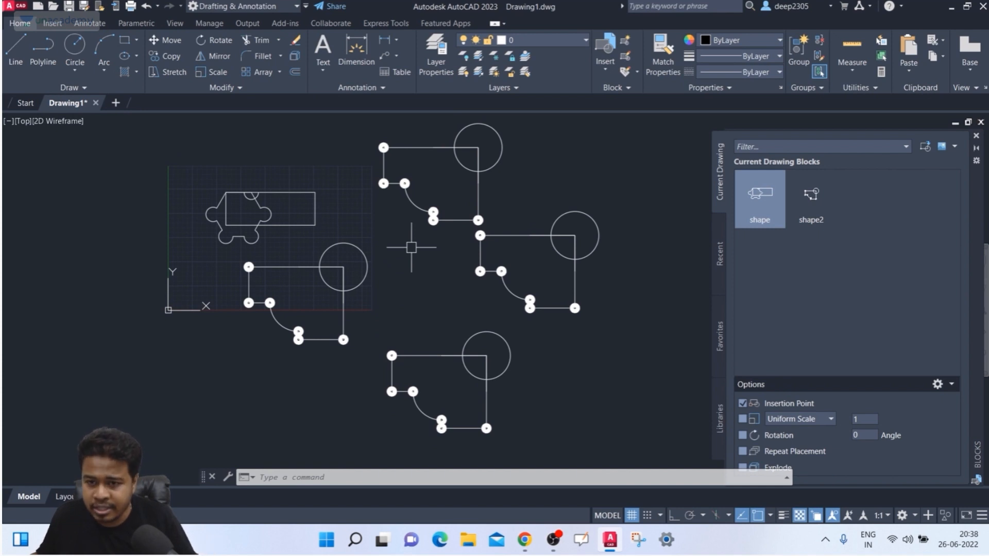
middle_drag(411, 249, 411, 273)
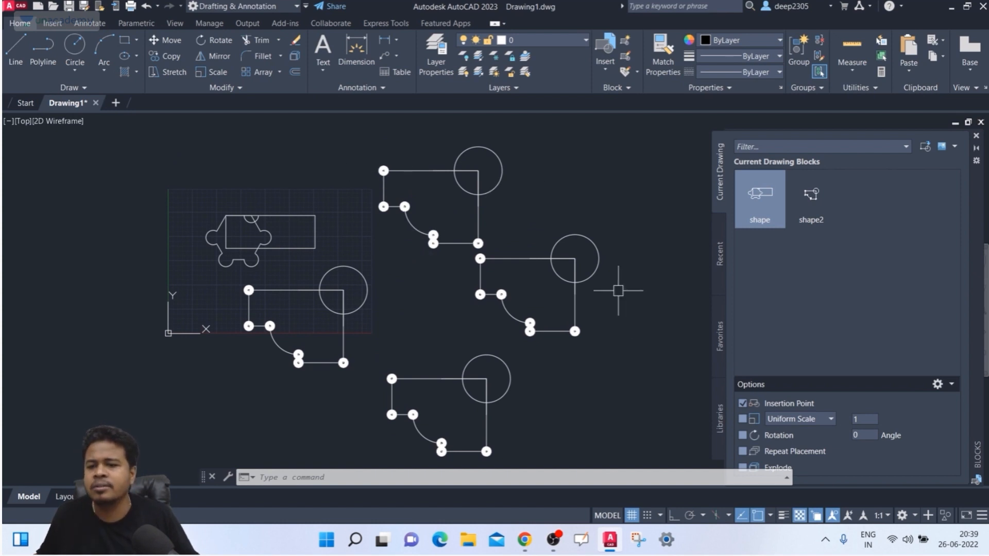
middle_drag(583, 290, 570, 272)
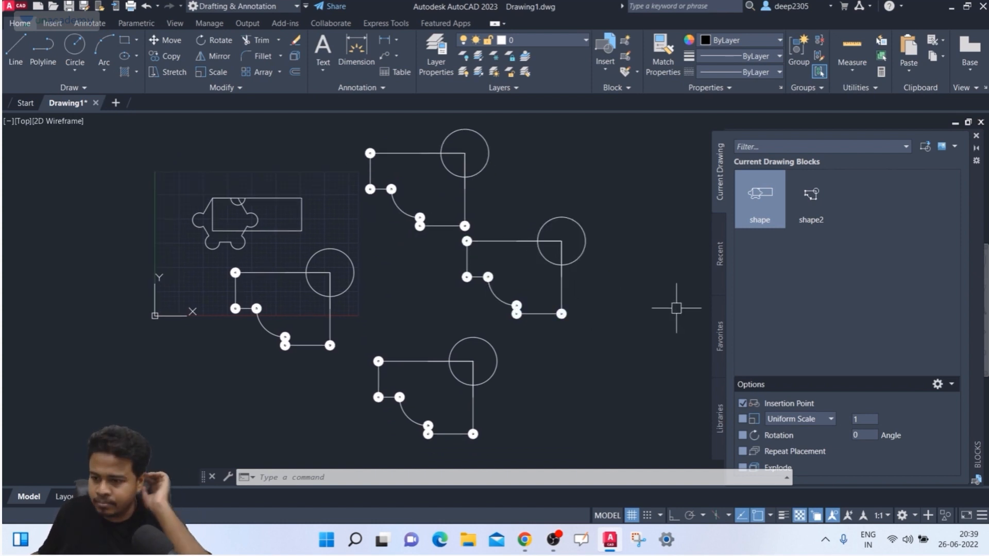
click(743, 468)
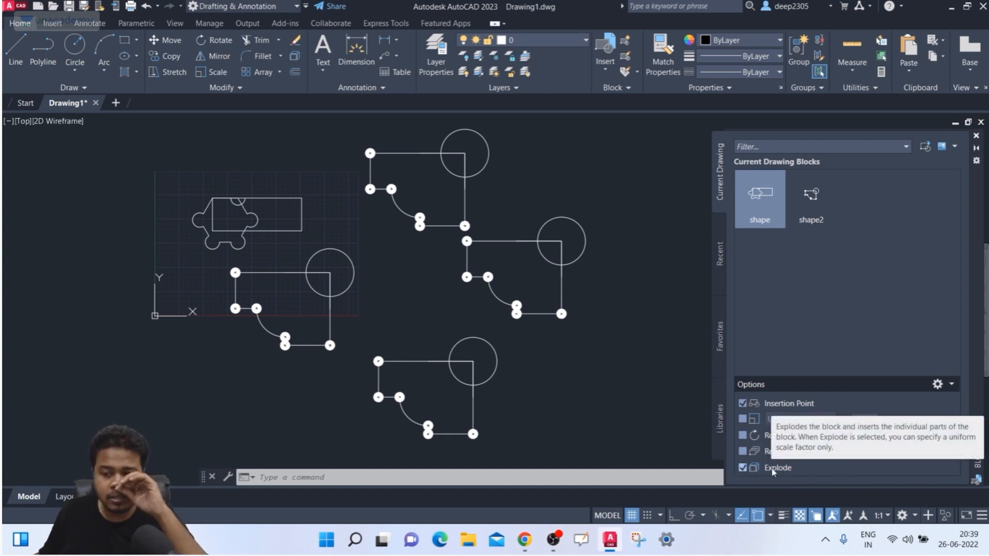
- Insert an exploded copy of shape2 at the lower left of the drawing
click(818, 202)
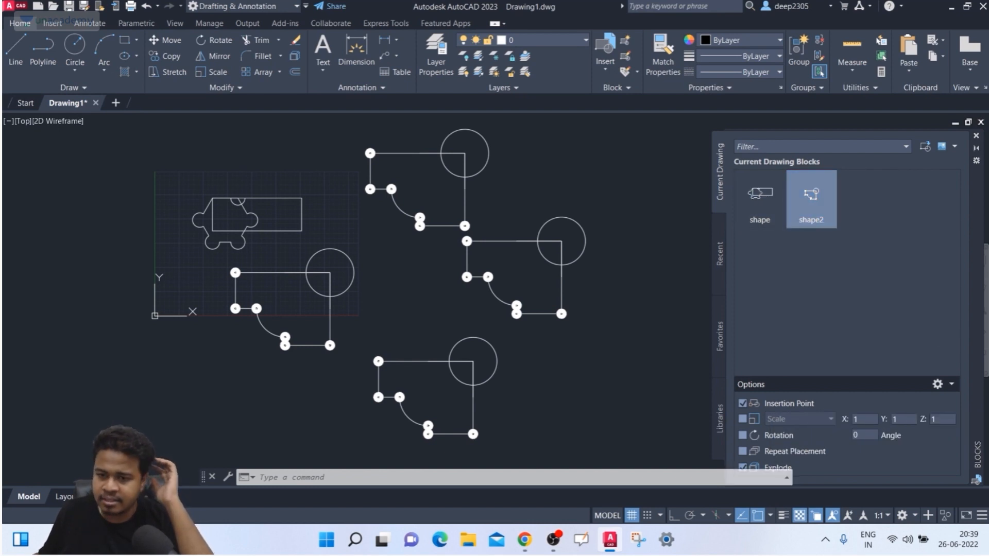
click(167, 354)
middle_drag(239, 370, 295, 330)
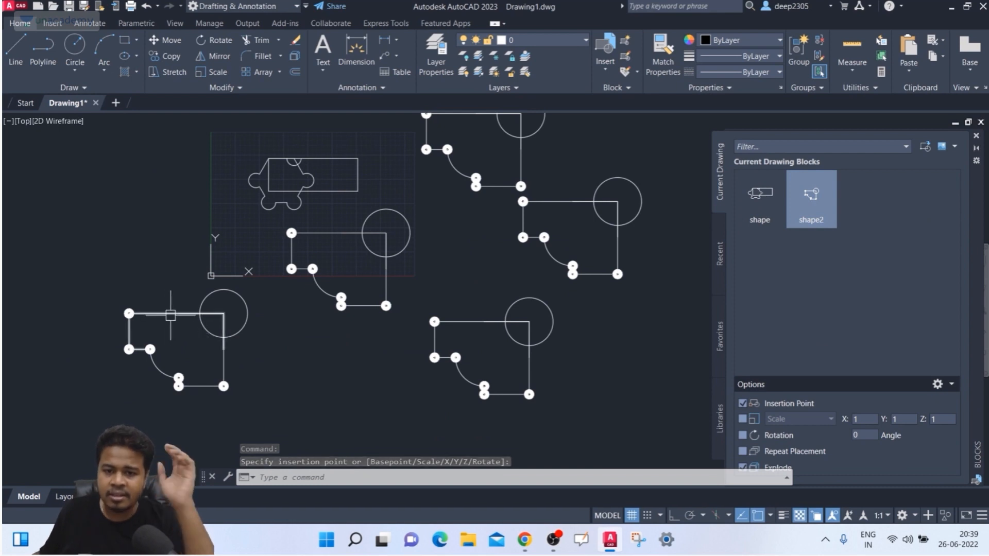
- Select the lower-right shape2 block and bring up its actions menu
mouse_move(170, 315)
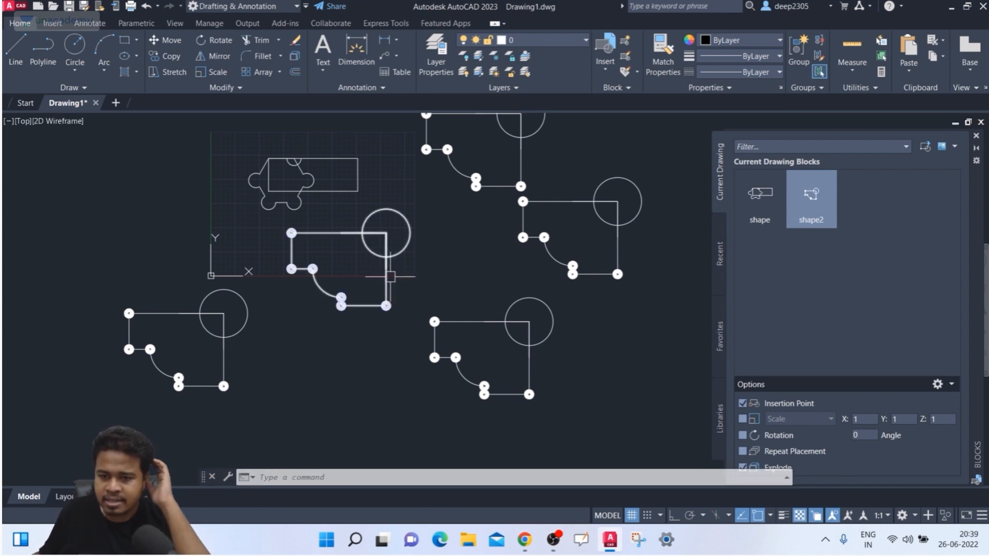
click(475, 321)
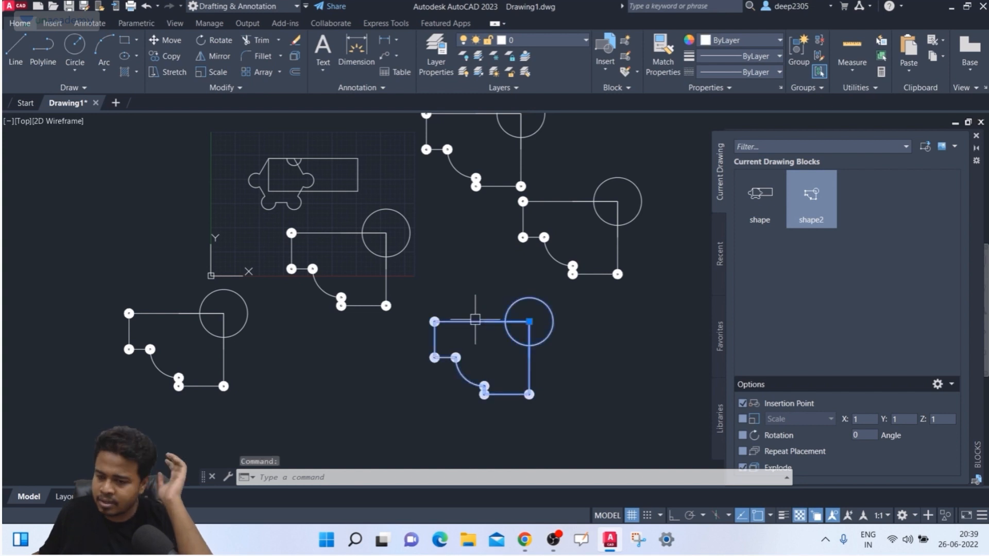
right_click(475, 319)
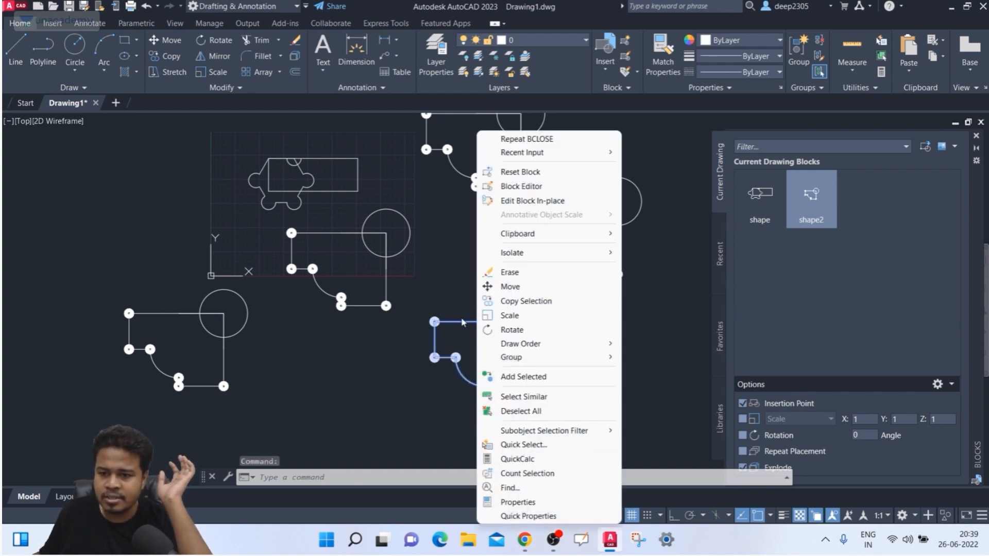
- In the Block Editor, add a smaller circle on shape2's top line and save the block
click(462, 321)
right_click(465, 320)
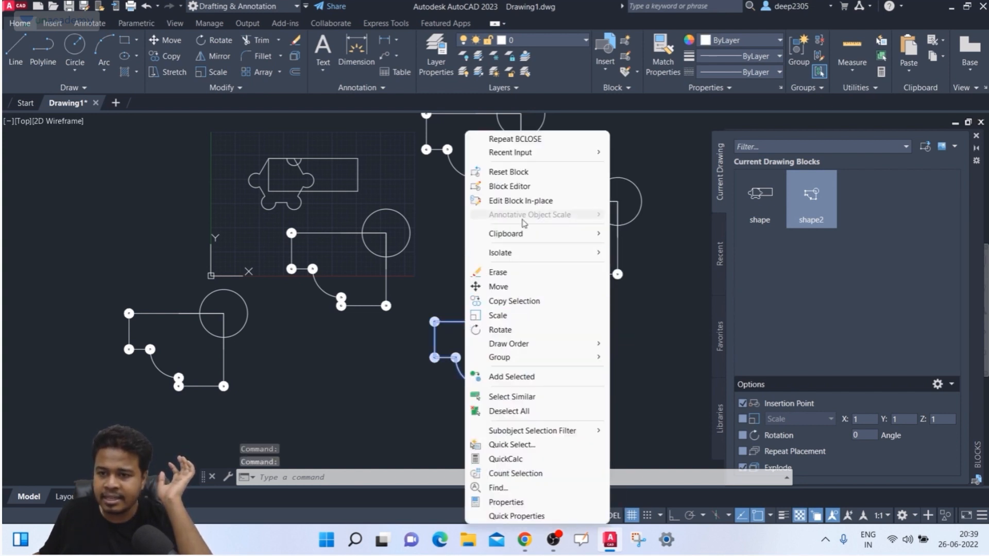
click(533, 186)
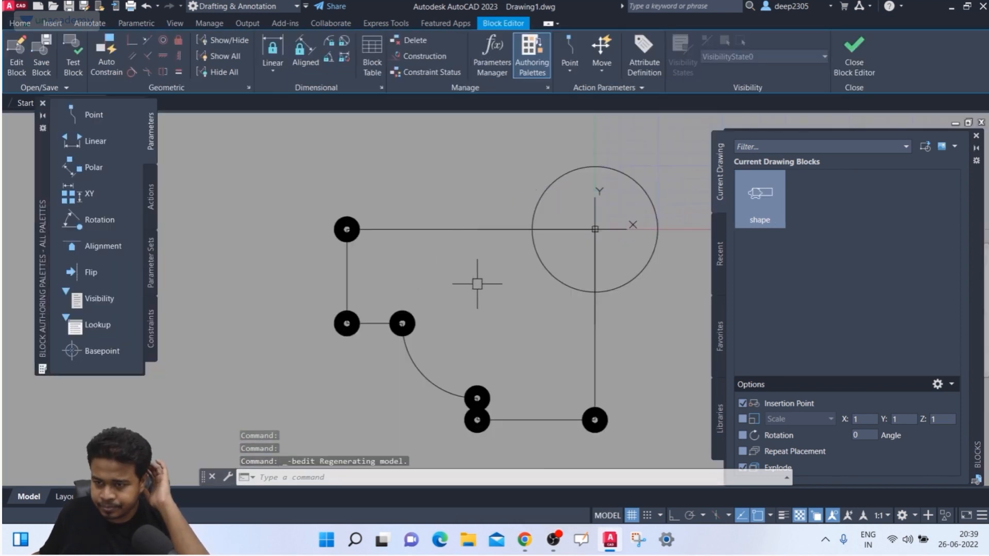
middle_drag(476, 286, 444, 273)
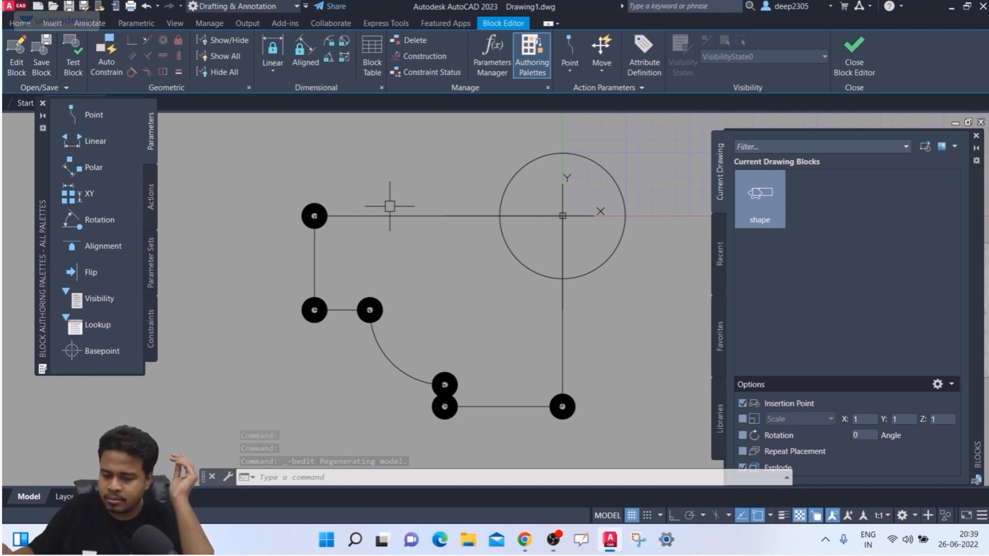
text(c)
key(Return)
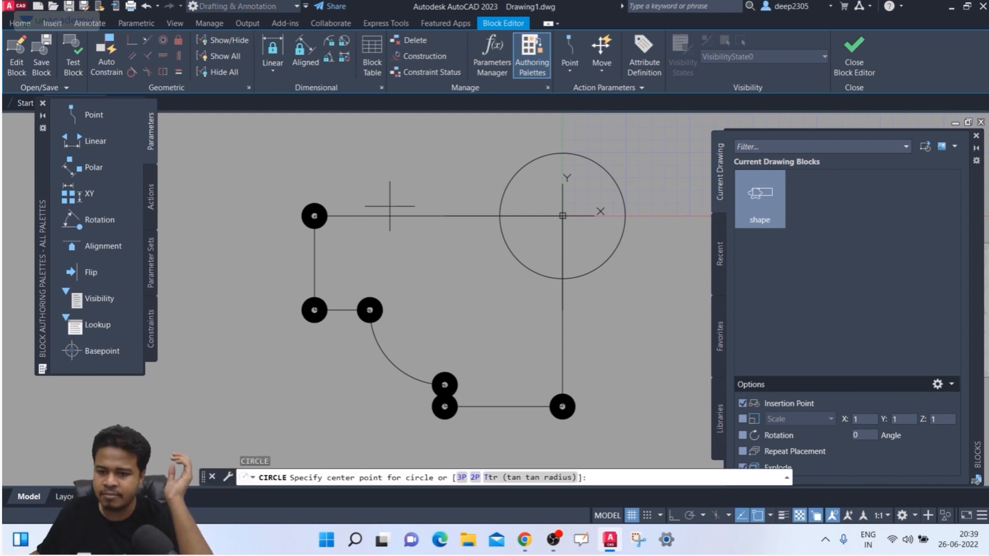
click(445, 216)
click(416, 250)
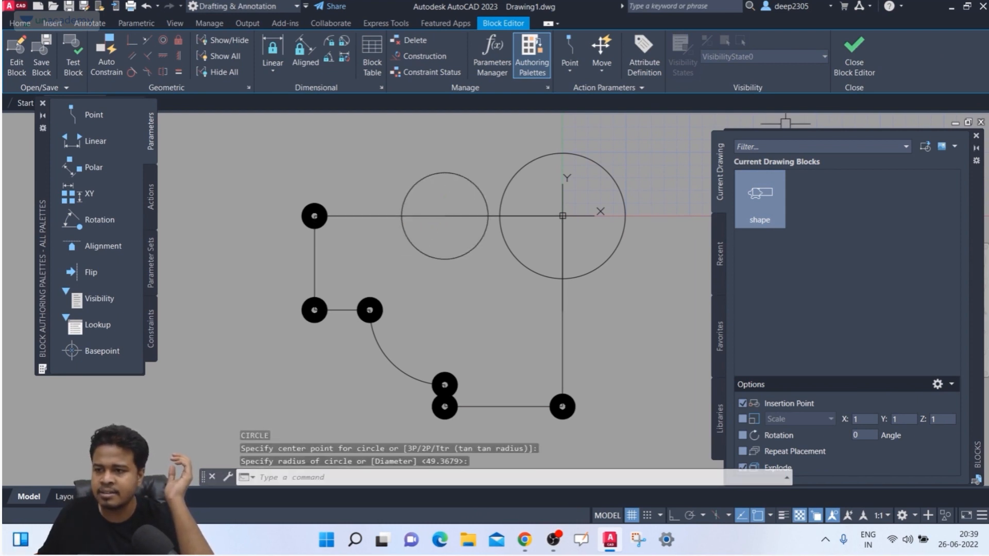
click(854, 57)
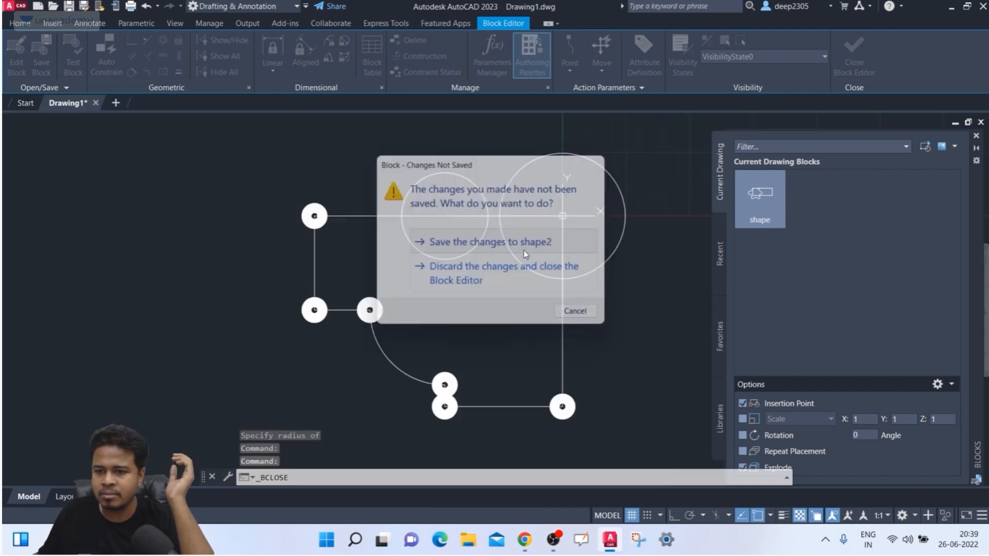
click(525, 254)
scroll(500, 308, down, 3)
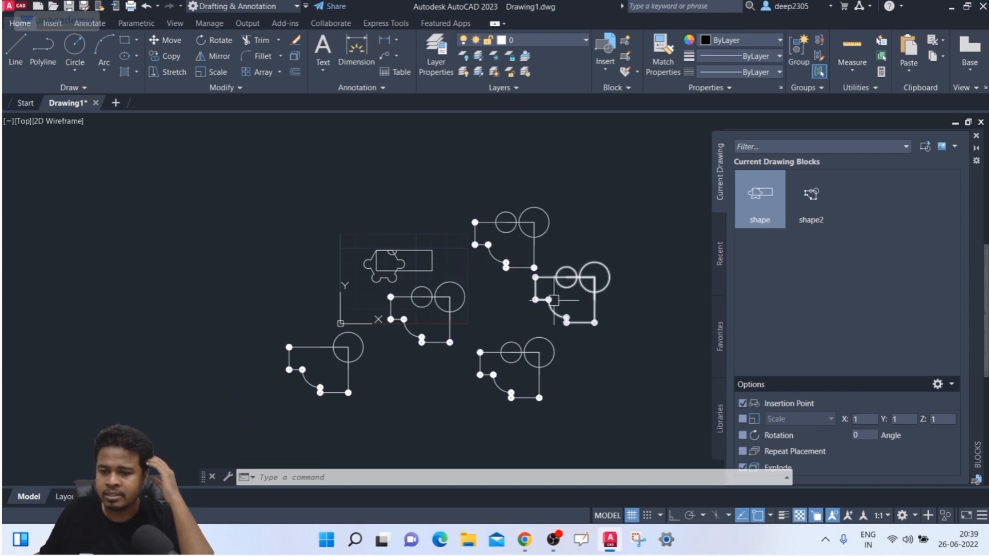
scroll(320, 345, up, 4)
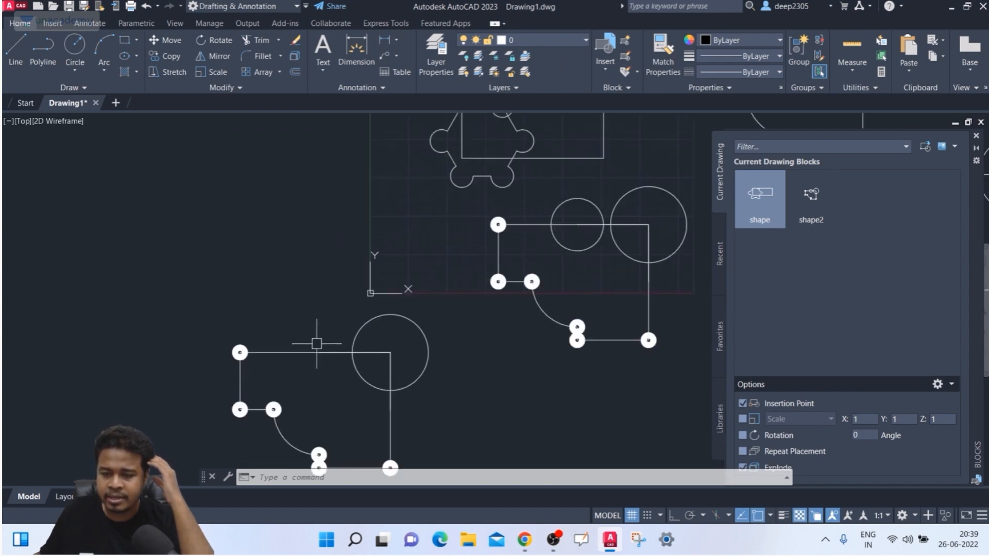
scroll(317, 344, down, 2)
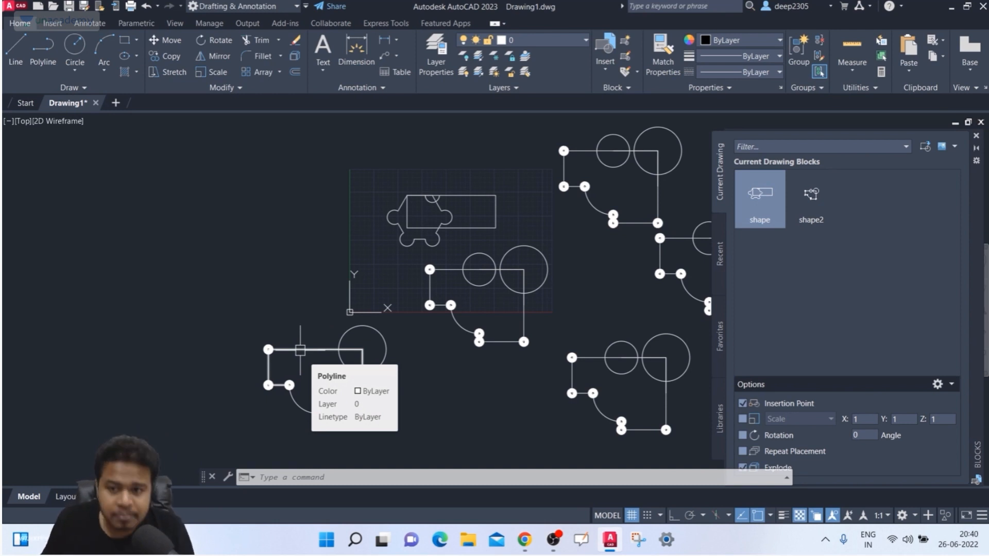
middle_drag(353, 298, 336, 250)
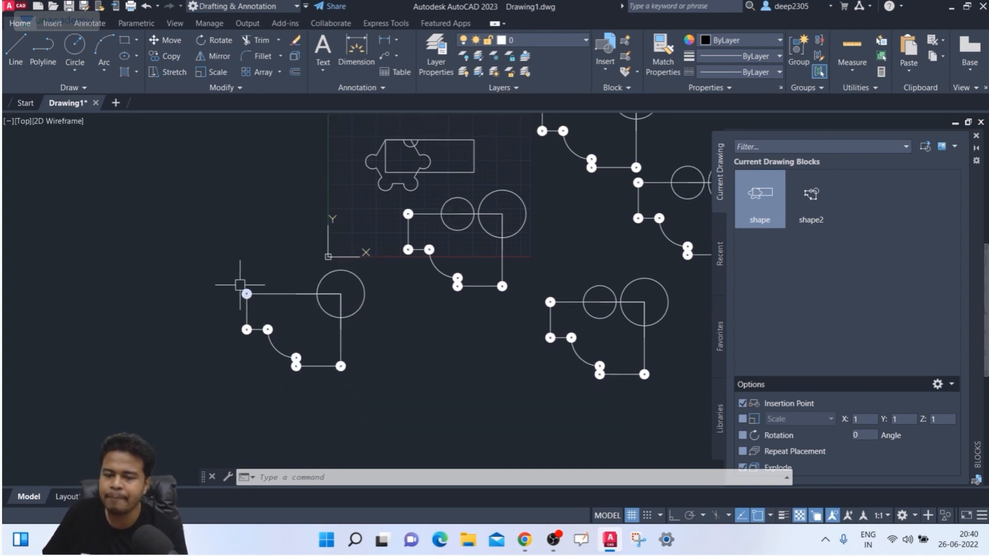
scroll(240, 284, down, 4)
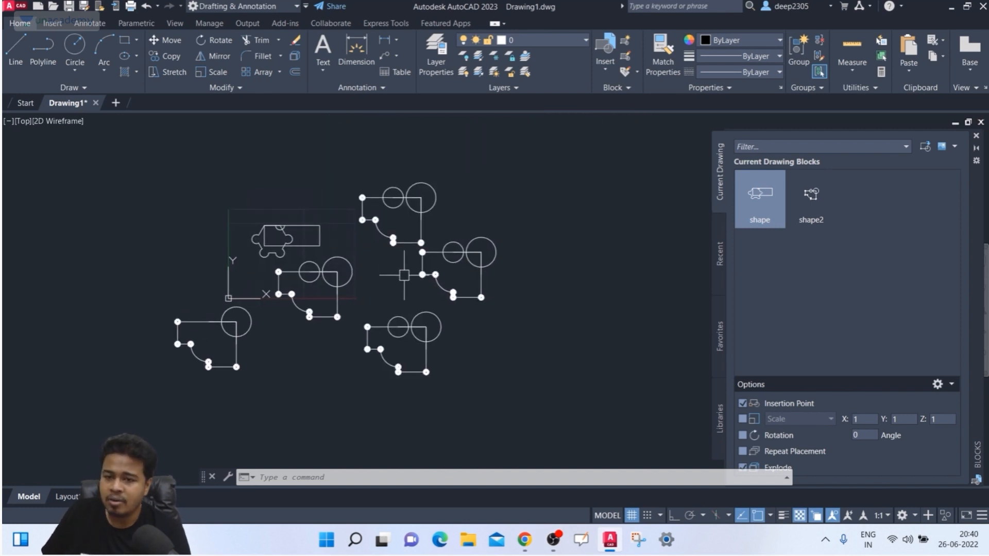
right_click(421, 269)
click(421, 238)
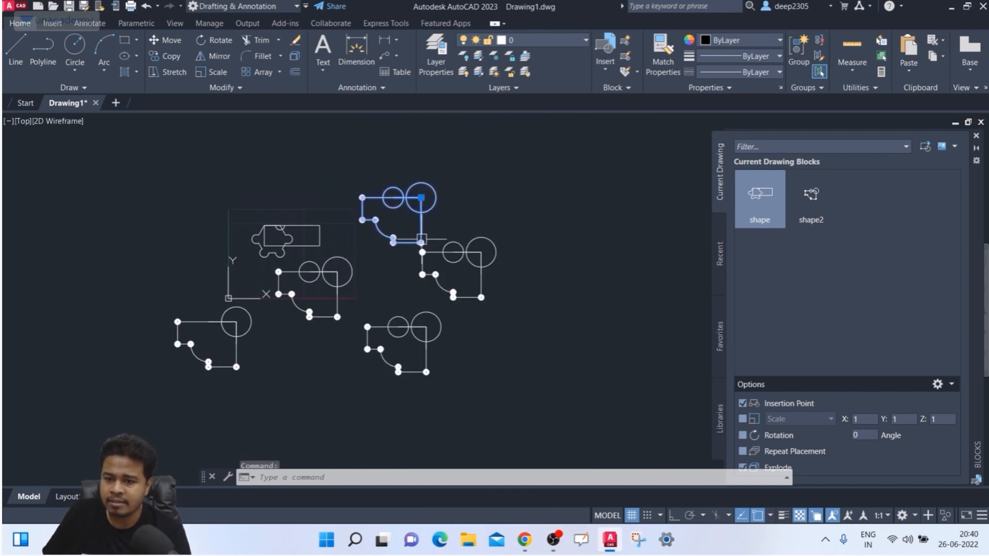
right_click(421, 198)
click(454, 185)
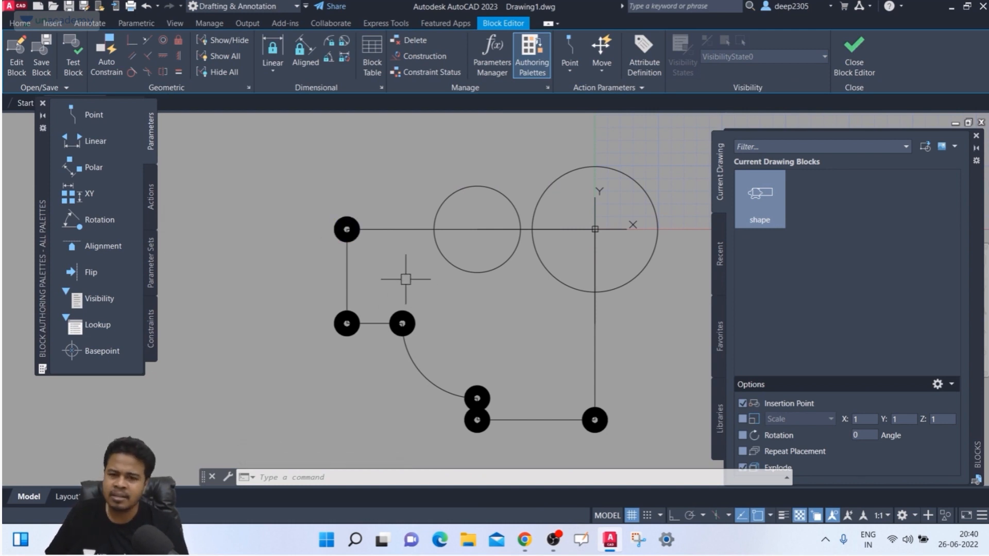
middle_drag(406, 279, 370, 249)
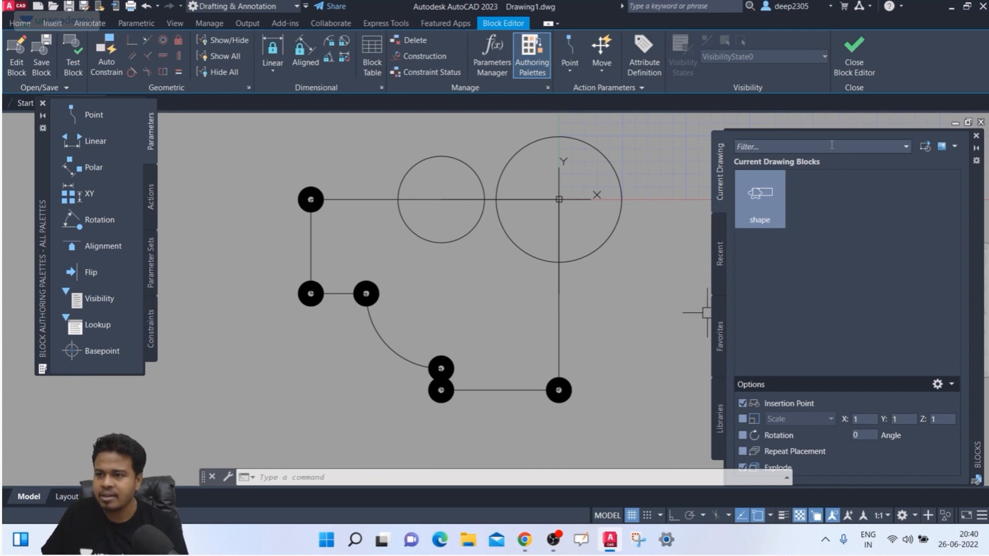
click(863, 64)
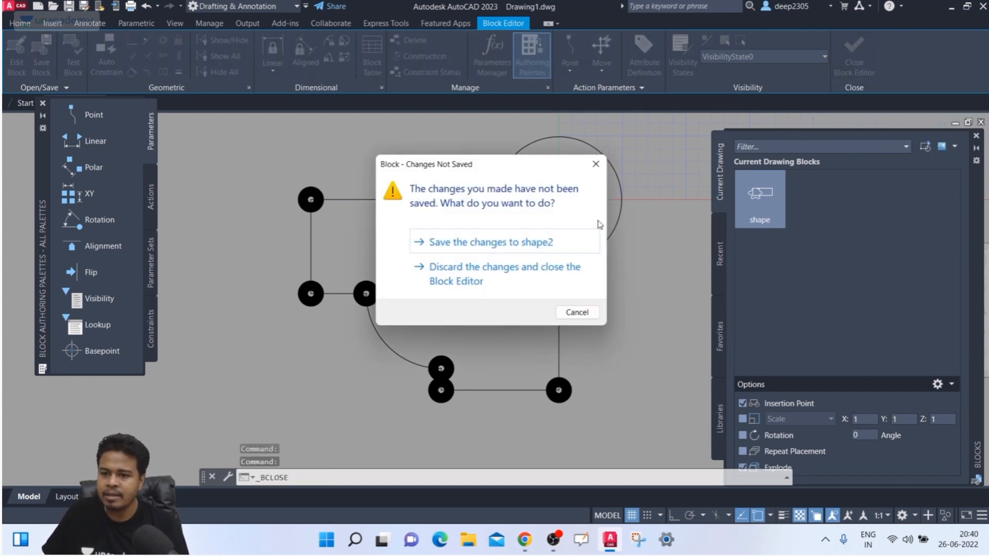
click(526, 242)
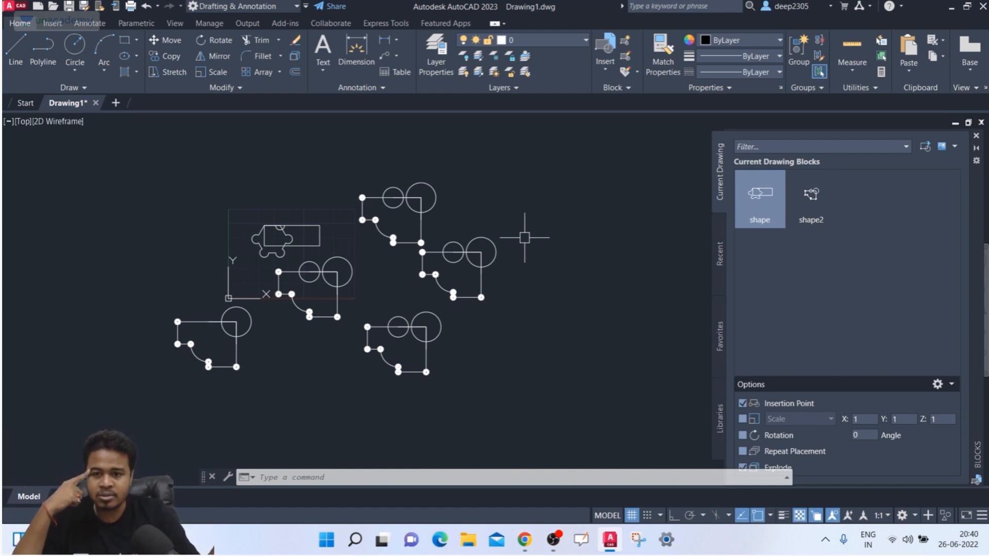
- Window-select all 15 objects in the drawing and erase them
key(Escape)
middle_drag(515, 227, 540, 223)
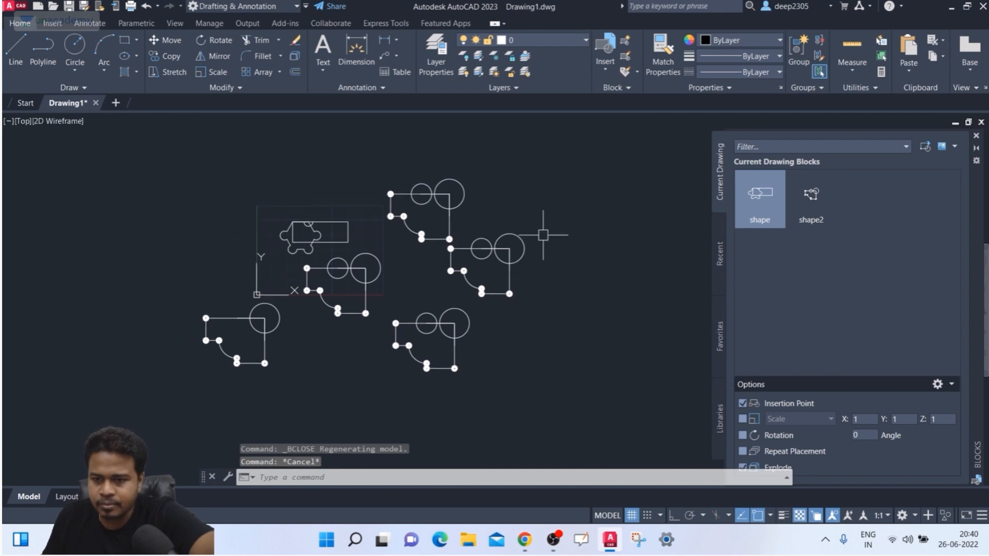
click(578, 184)
click(205, 384)
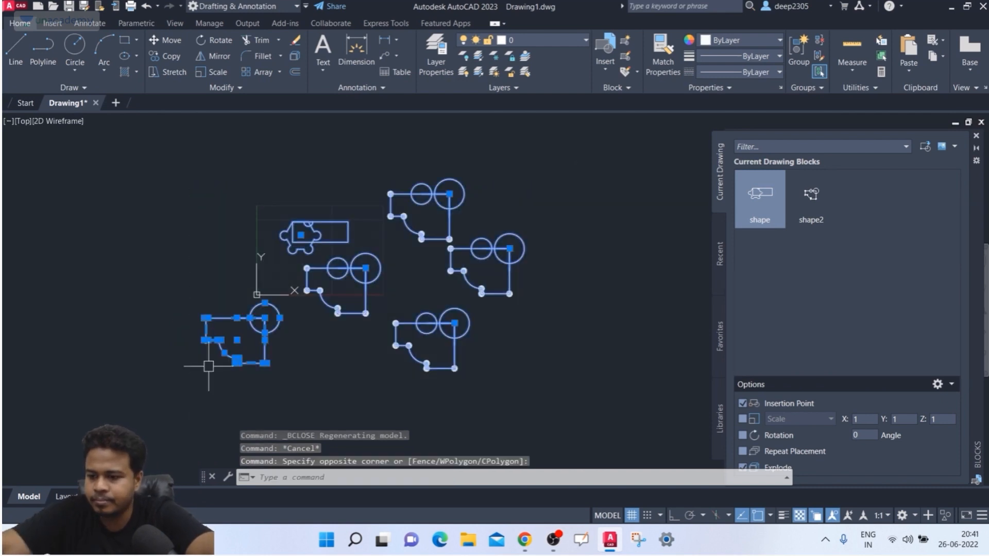
key(Delete)
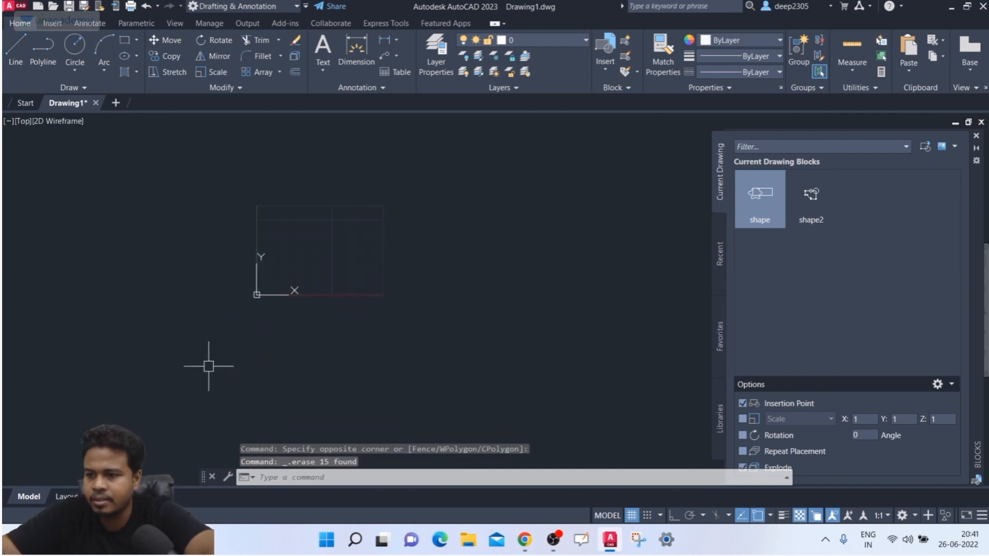
- Close the Blocks palette and begin entering the TOOLPALETTES command
click(976, 136)
scroll(299, 241, up, 4)
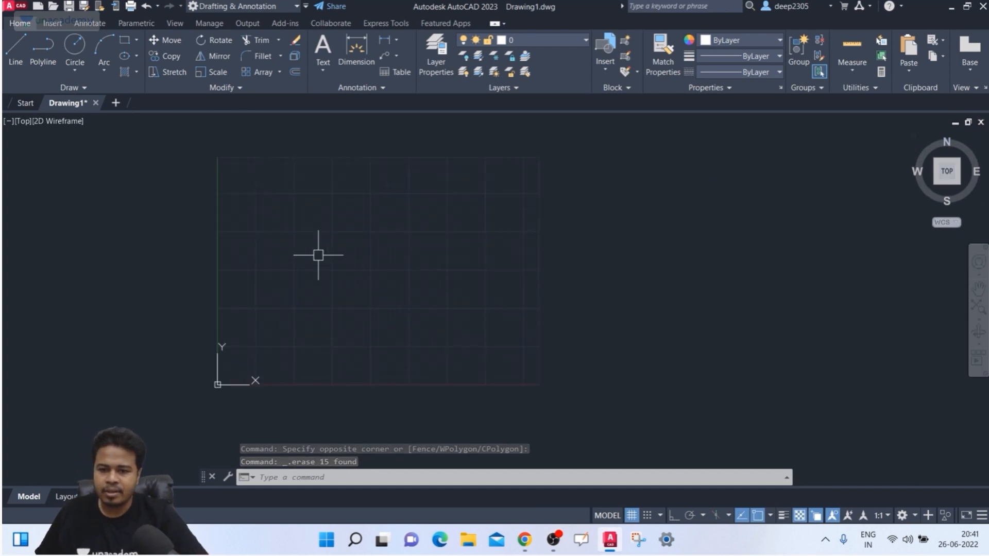
text(too)
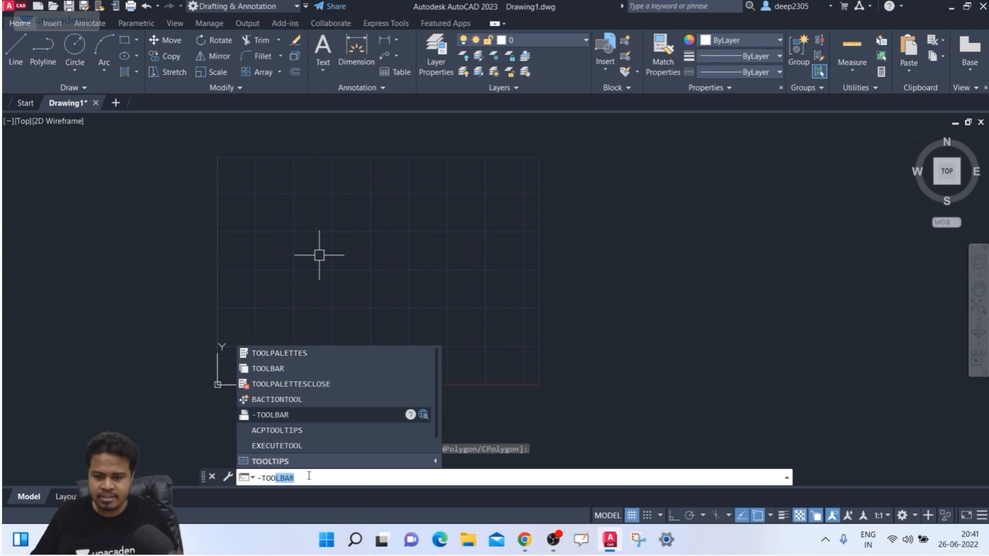
- Dock Tool Palettes at the left, browse to Annotation, and pick Arrows - Imperial
click(316, 352)
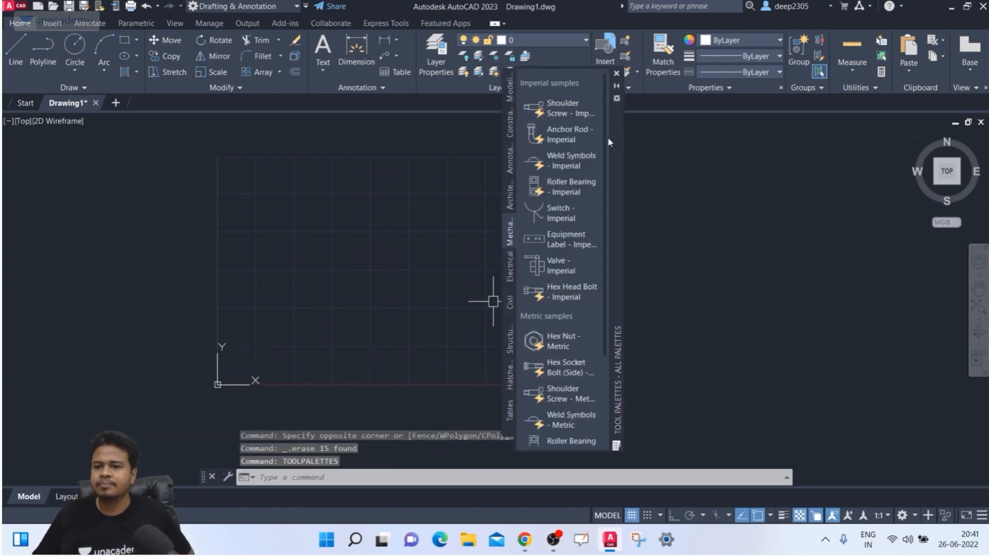
drag(613, 147, 67, 143)
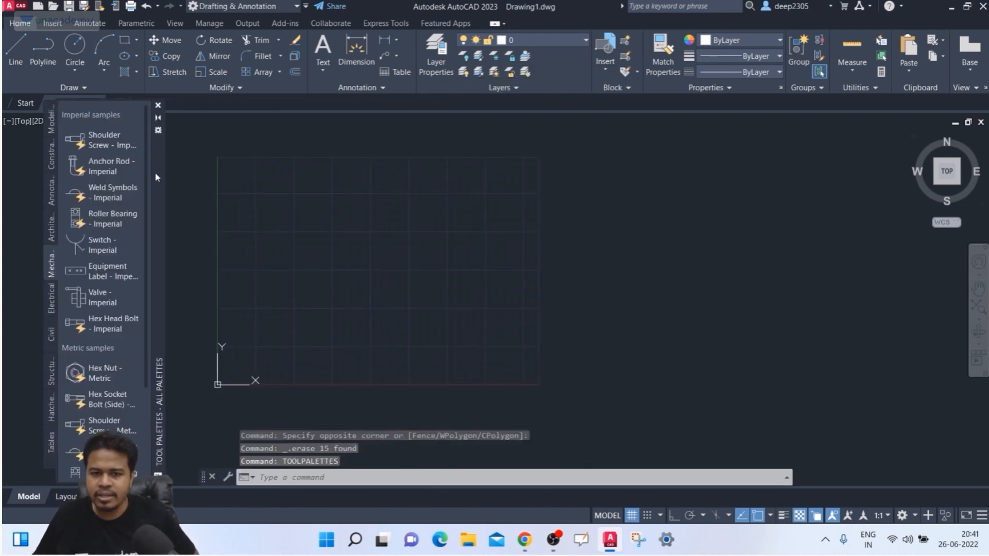
click(54, 128)
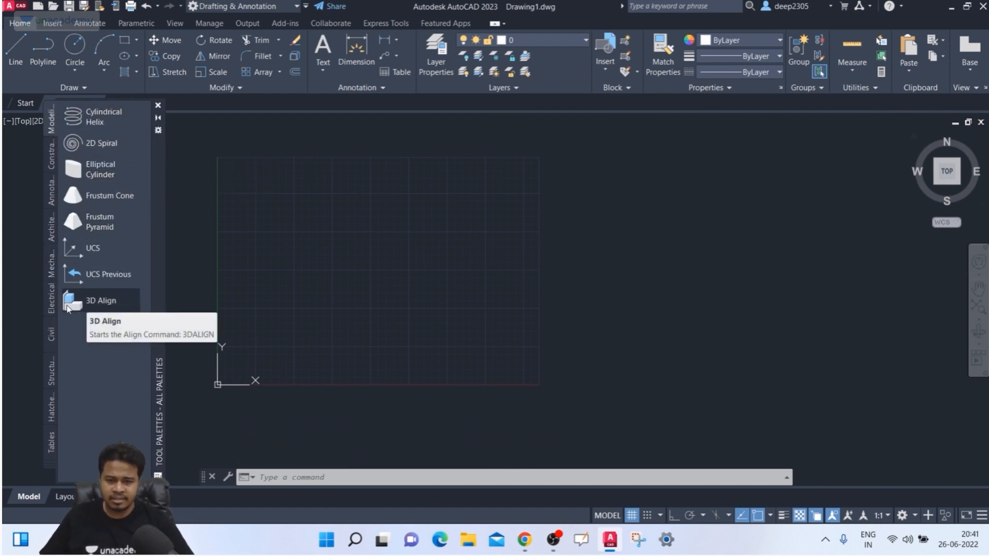
click(52, 150)
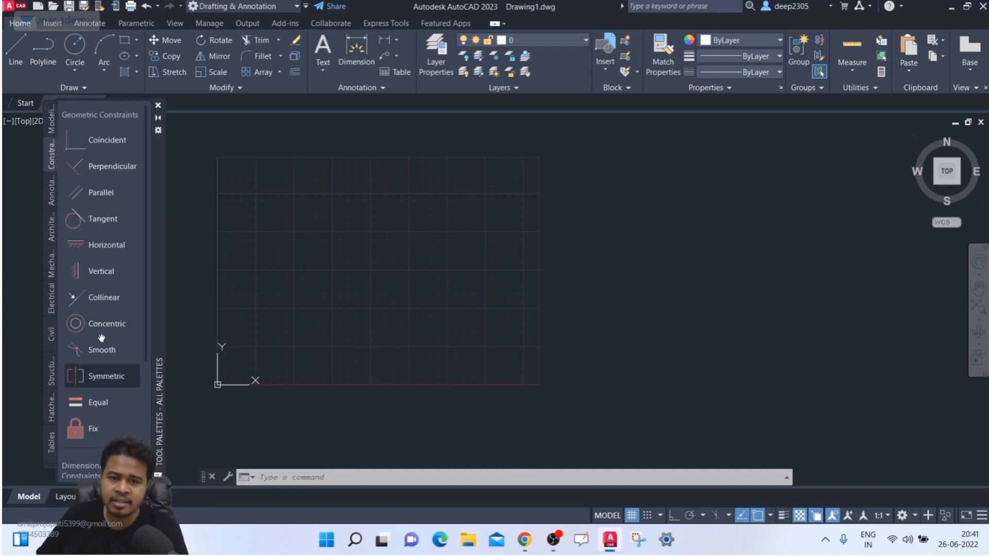
click(53, 123)
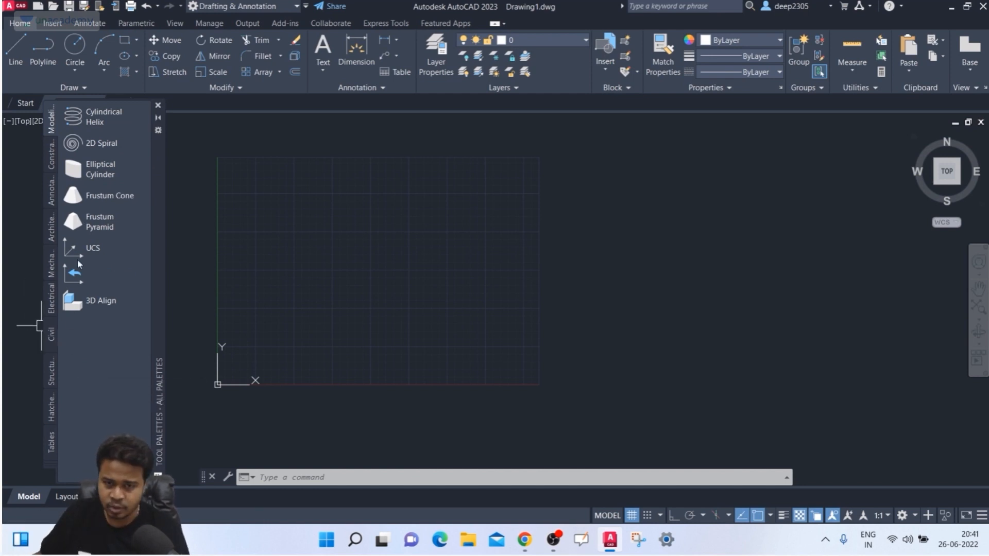
click(53, 203)
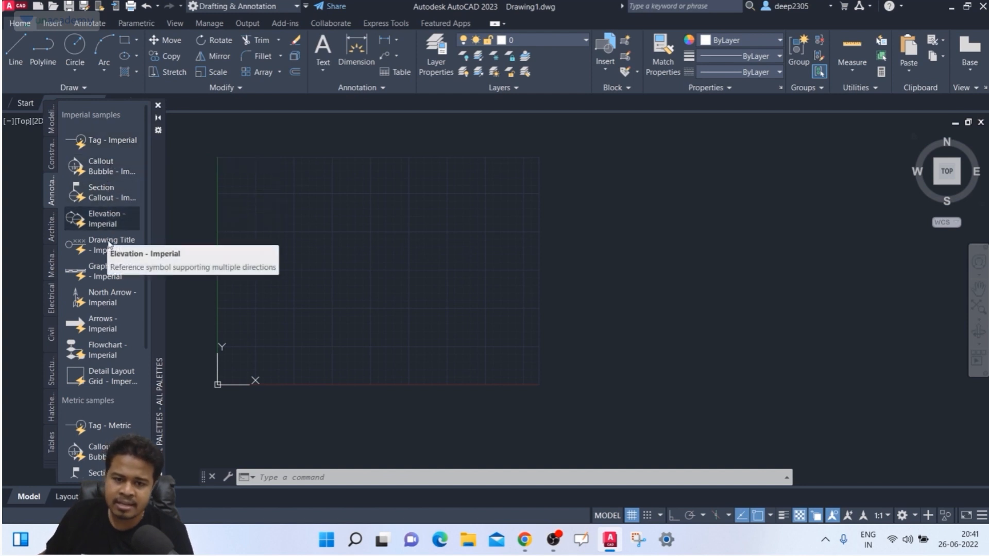
click(111, 332)
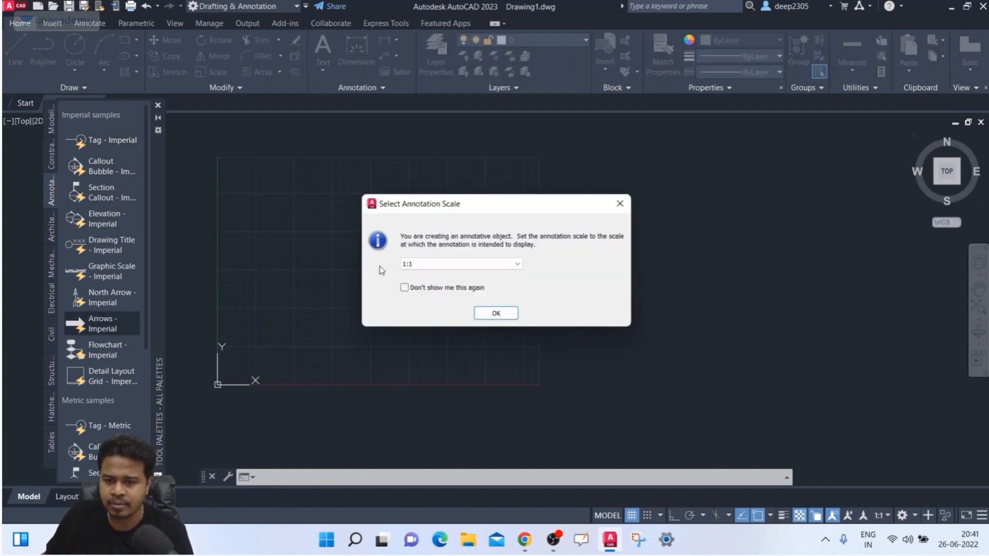
- Accept the 1:1 annotation scale and place the blue Imperial arrow in the drawing
click(489, 314)
scroll(344, 272, up, 3)
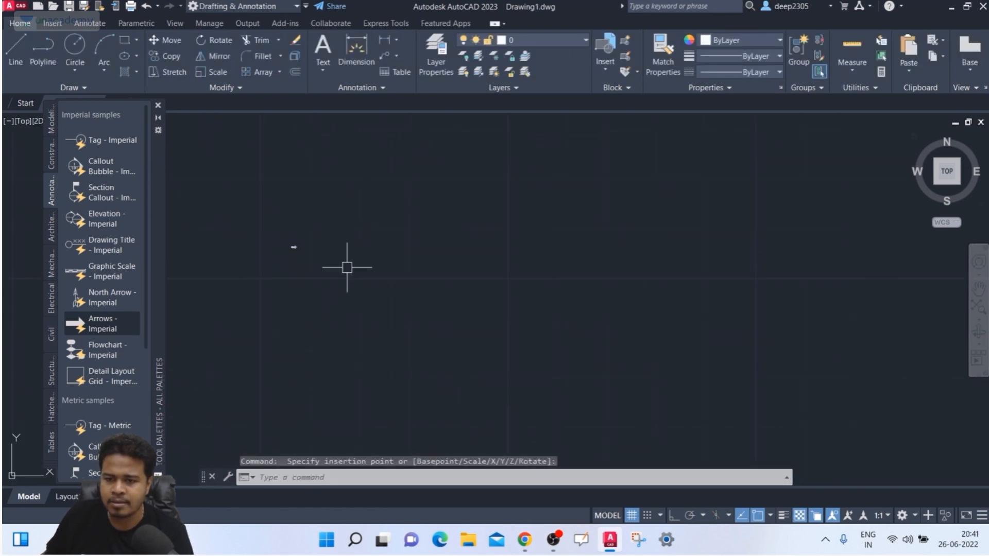
scroll(260, 242, up, 8)
scroll(516, 261, up, 4)
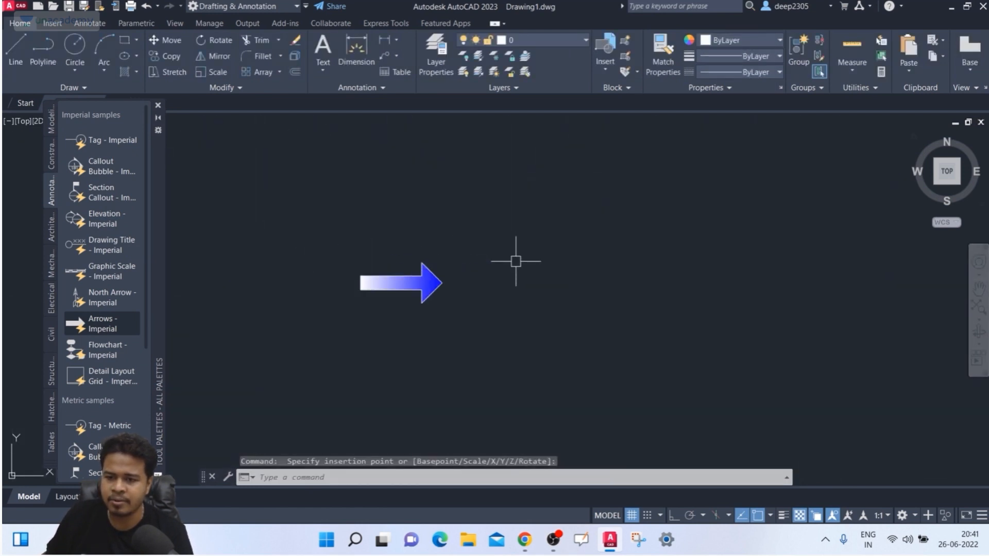
scroll(455, 270, down, 4)
scroll(456, 269, up, 4)
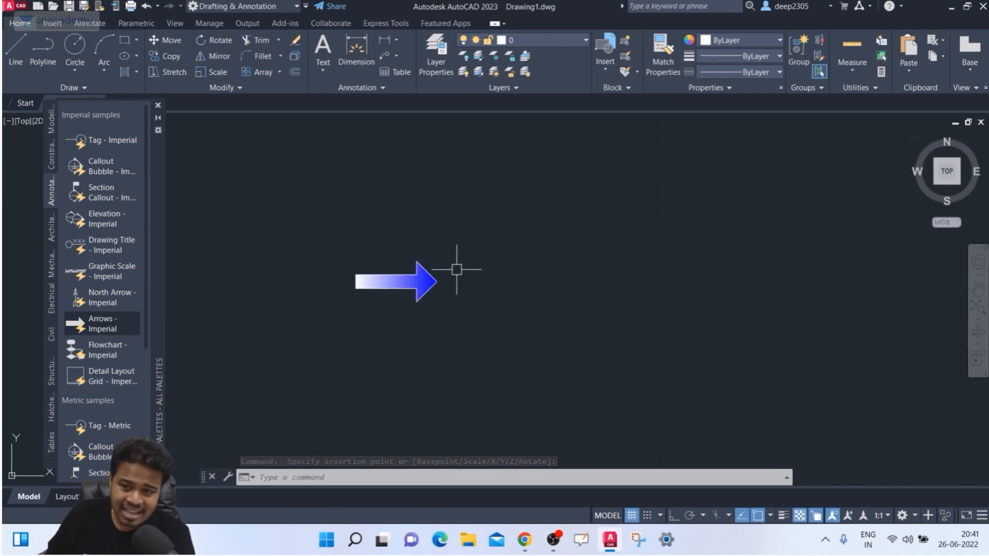
click(456, 269)
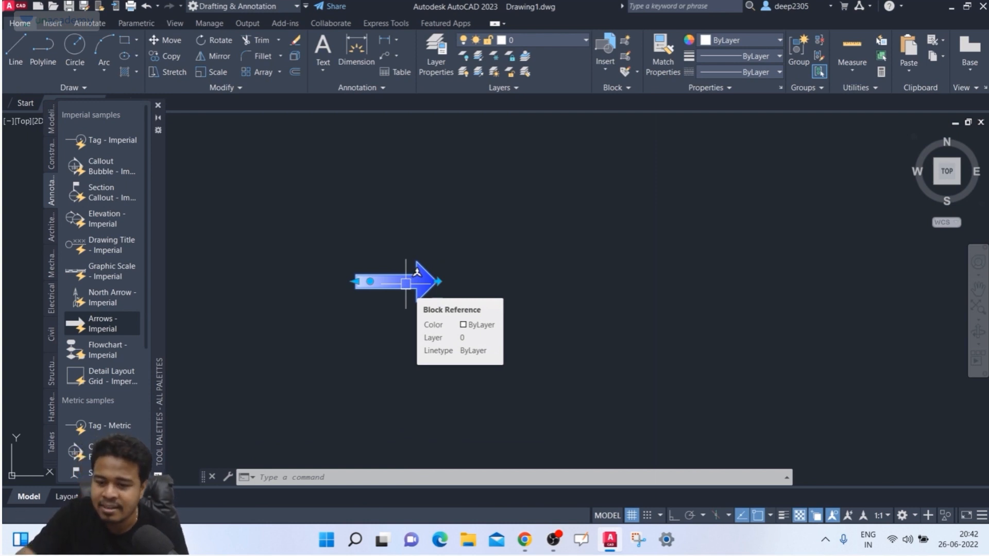
- Scale the arrow up from its tail to a factor of 76.6425 with SC
text(SC)
key(Return)
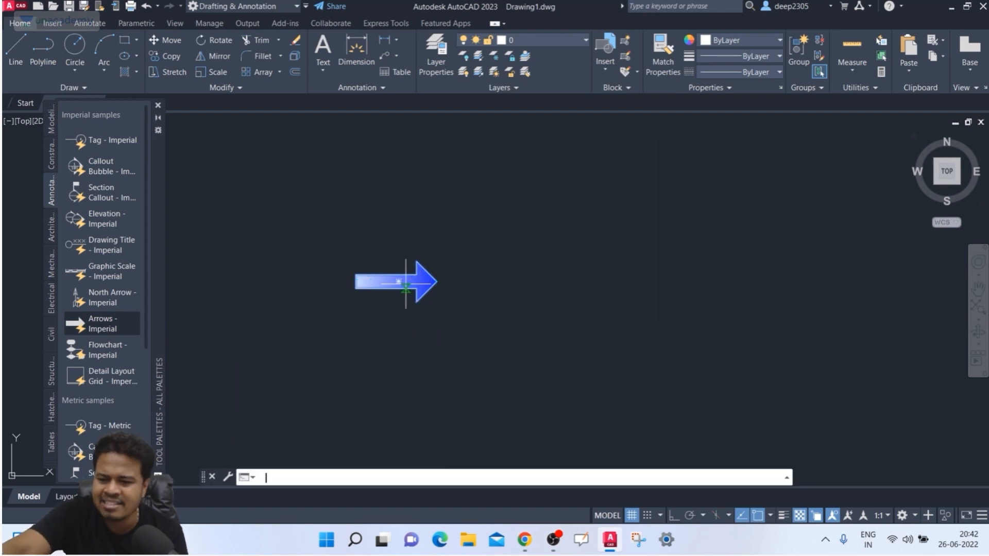
click(356, 289)
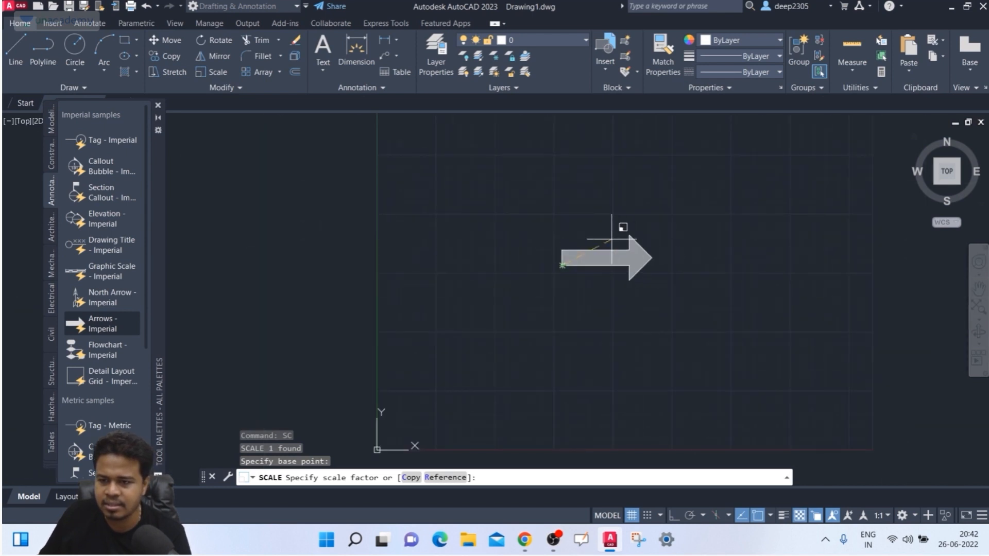
click(623, 227)
middle_drag(580, 241, 405, 235)
- Dock the Properties palette on the right and select the arrow to show its block properties
click(504, 220)
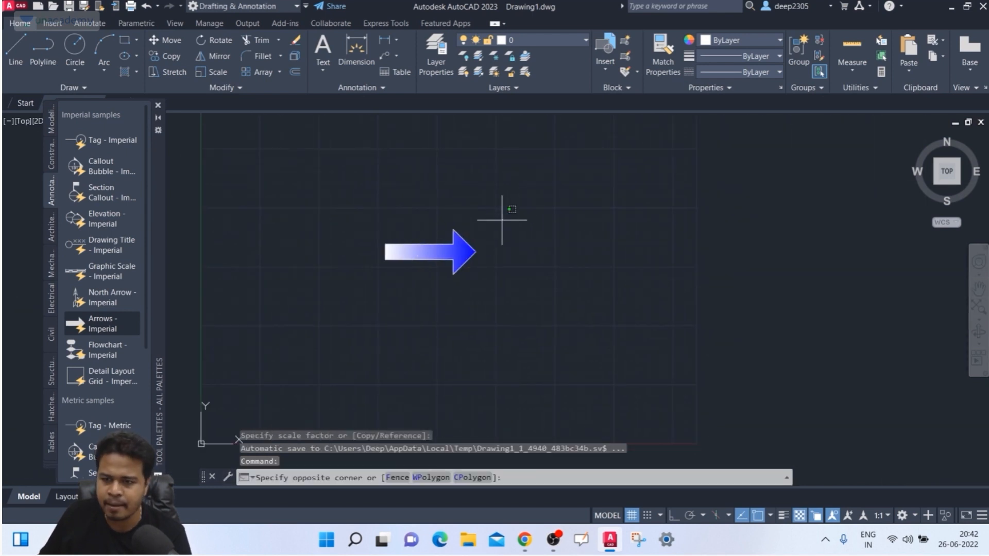
click(498, 251)
text(p)
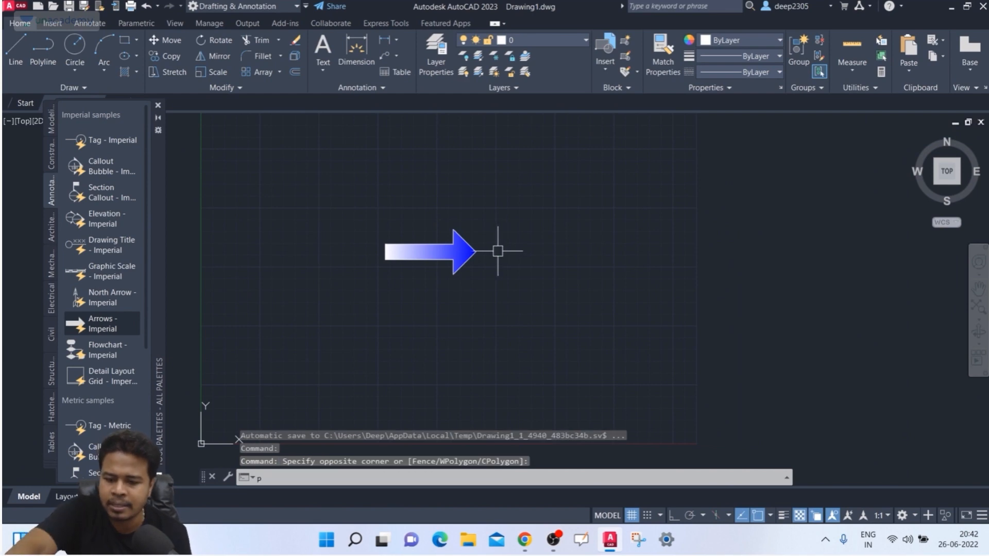
text(r)
key(Return)
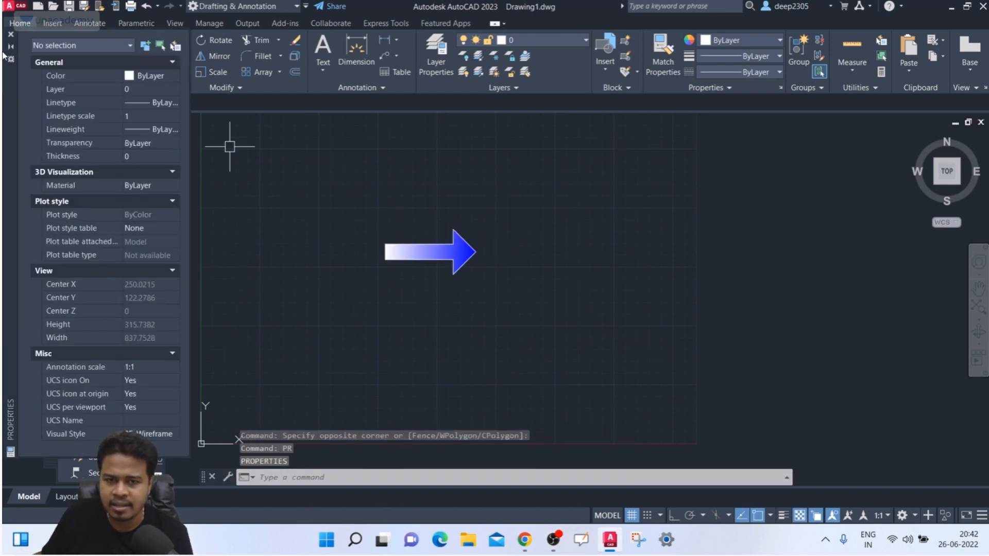
drag(8, 82, 778, 113)
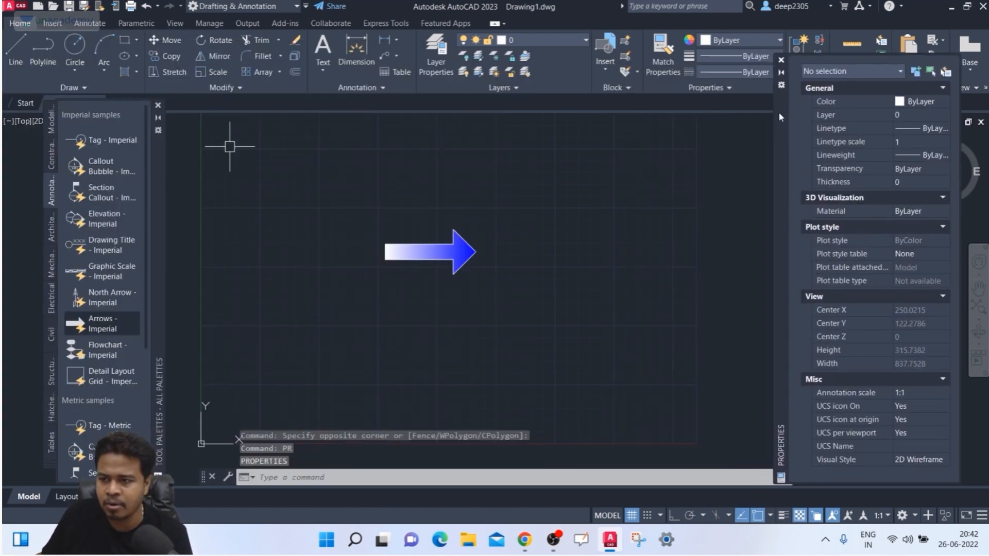
click(479, 209)
click(407, 278)
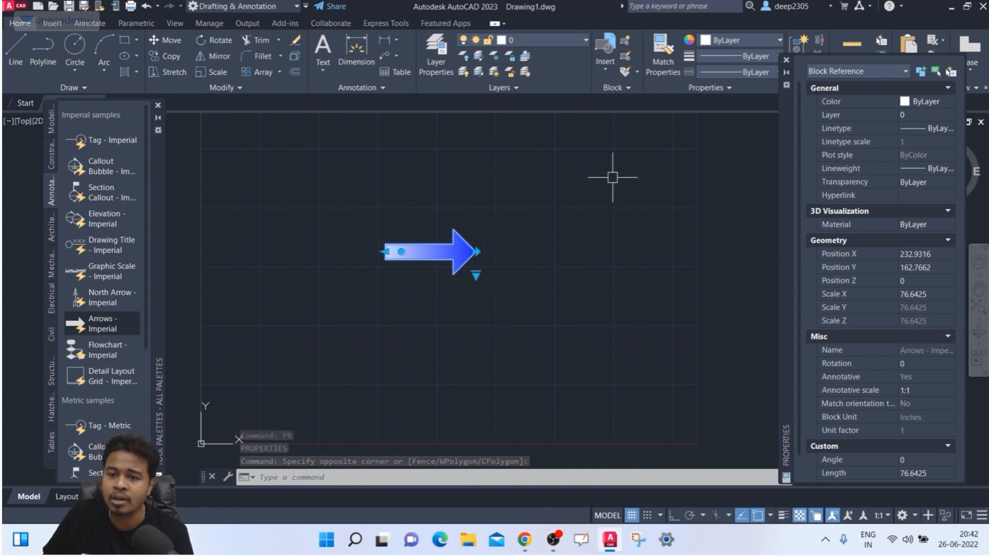
scroll(479, 232, up, 2)
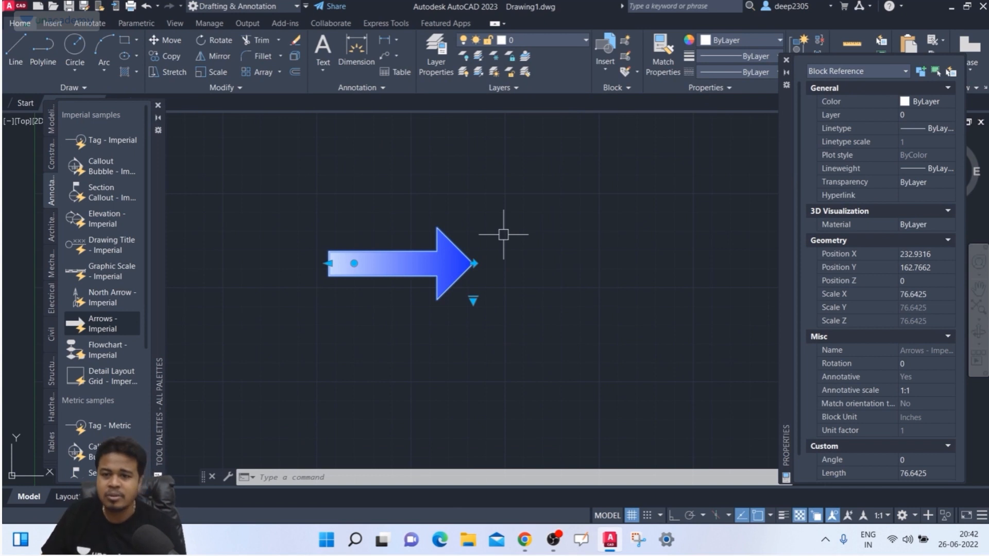
- Flip the arrow left and back so it points right again
click(473, 263)
click(474, 264)
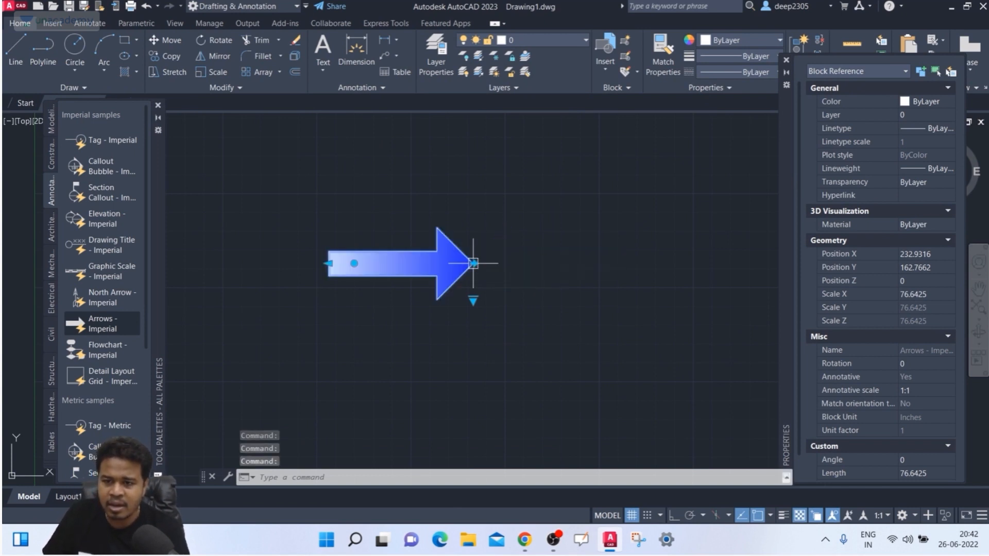
click(474, 263)
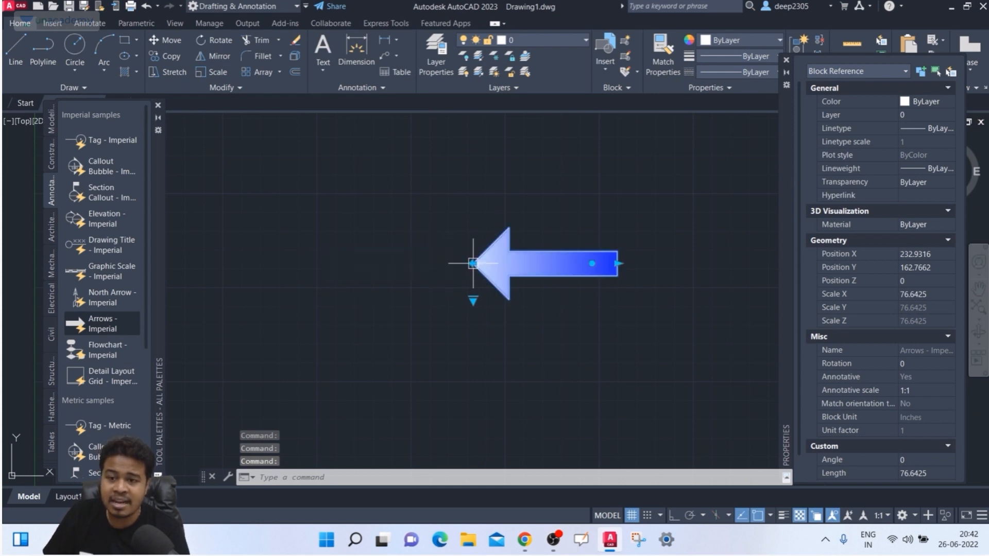
click(473, 263)
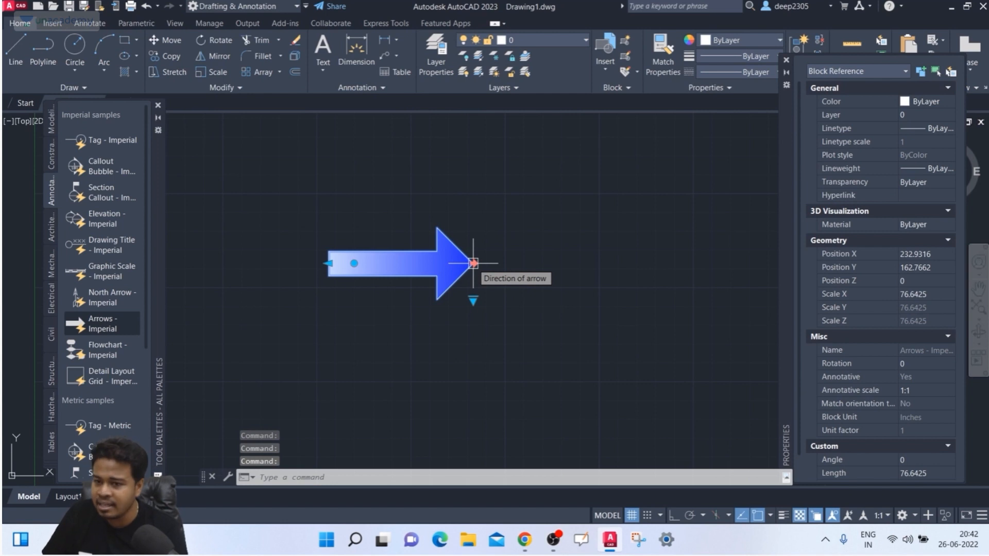
- Try the Double, Fancy and tapered arrow types, settling on the feathered Tail arrow
click(473, 299)
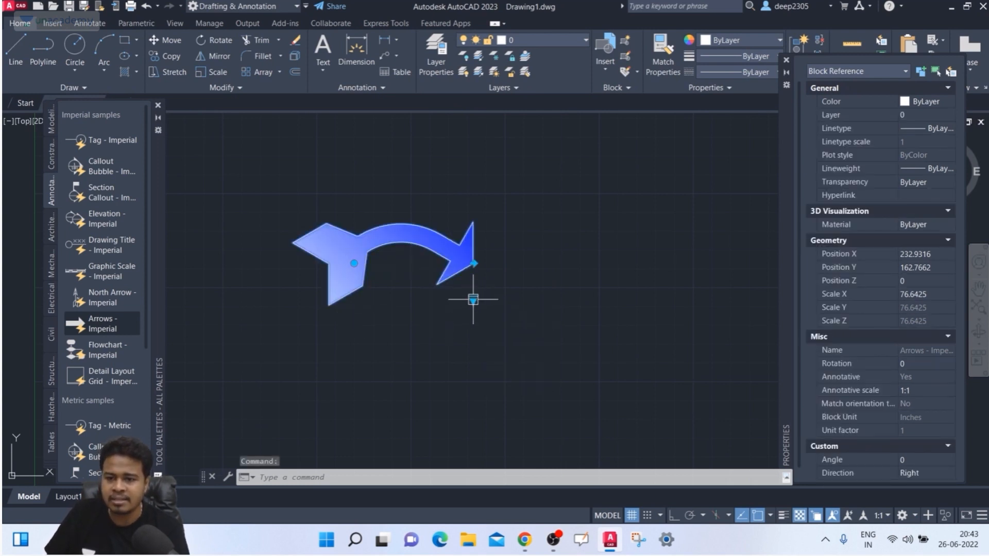
click(474, 299)
click(510, 333)
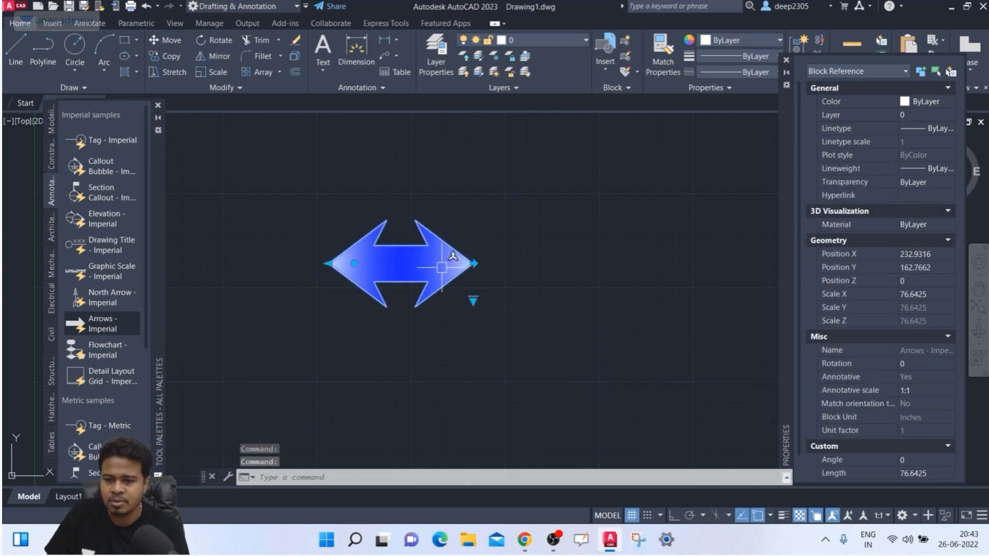
click(474, 299)
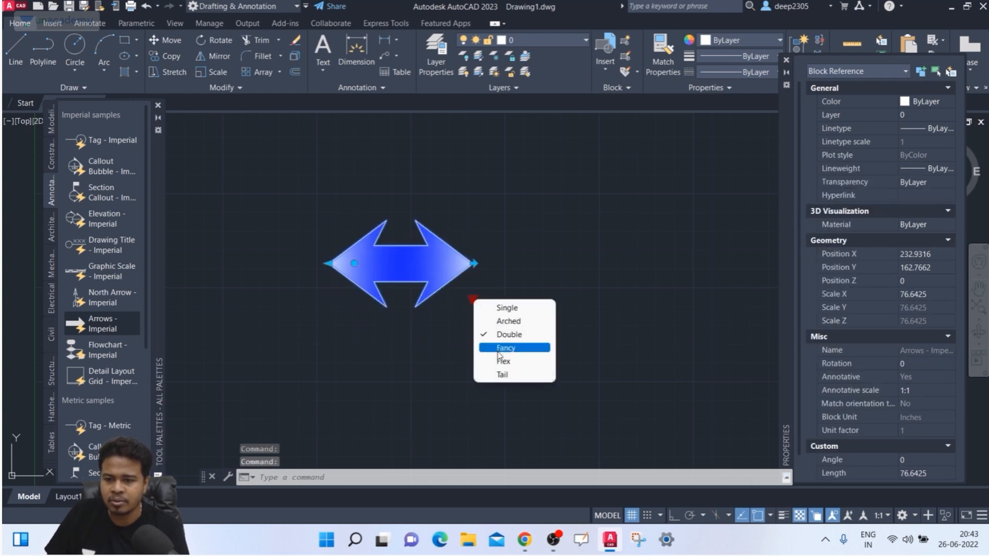
click(509, 346)
click(475, 304)
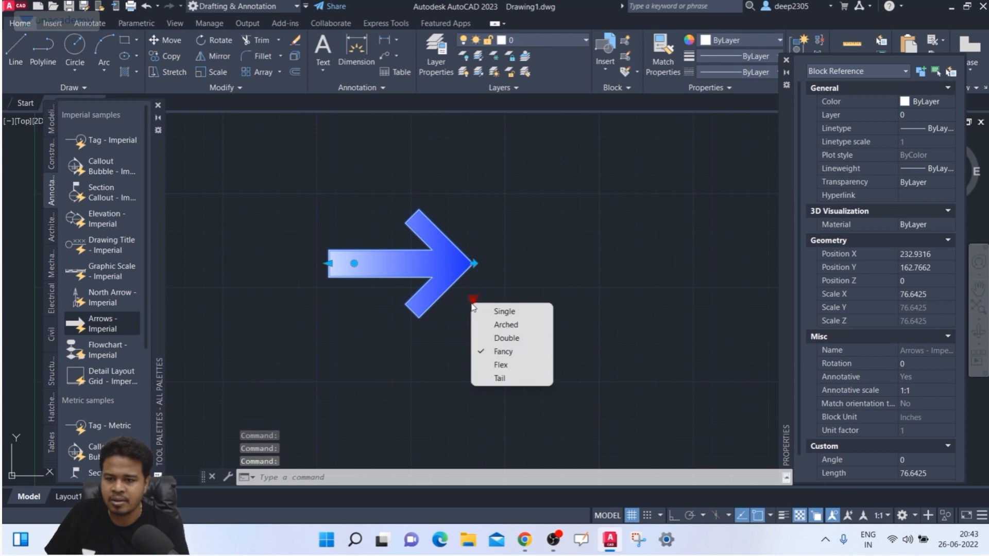
click(510, 364)
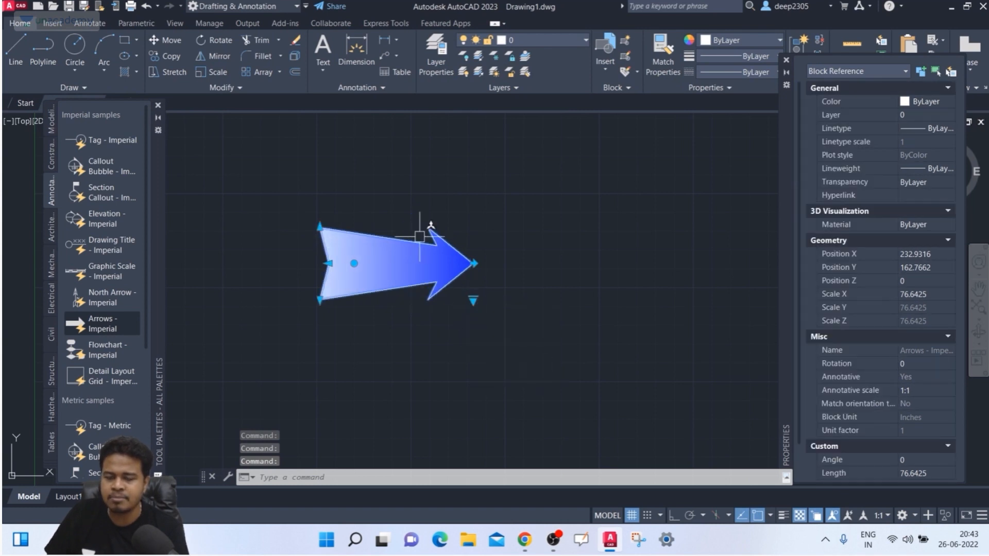
click(474, 299)
click(510, 372)
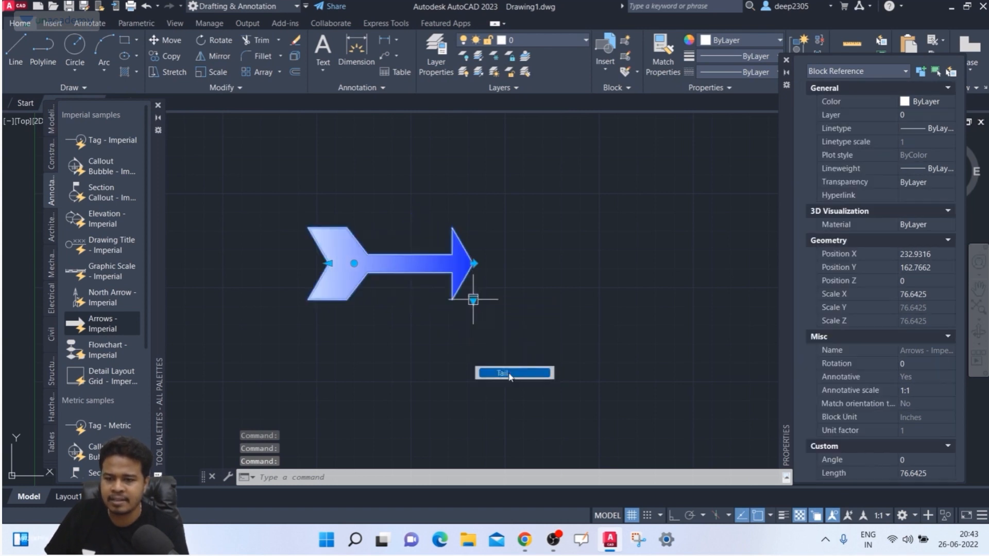
middle_drag(365, 283, 354, 252)
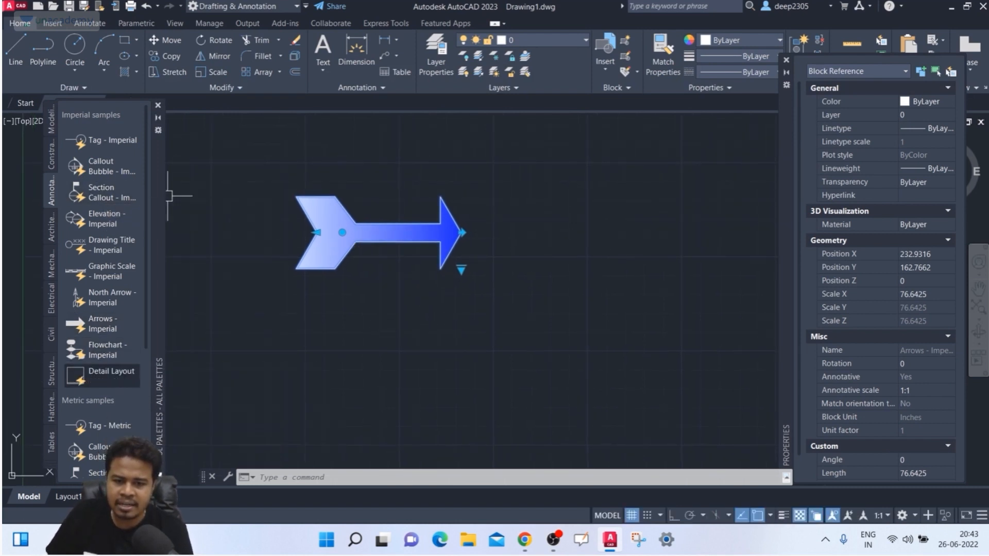
- Insert a Detail Layout Grid block from the palette below the arrow and select it
click(103, 376)
scroll(485, 344, up, 3)
click(531, 308)
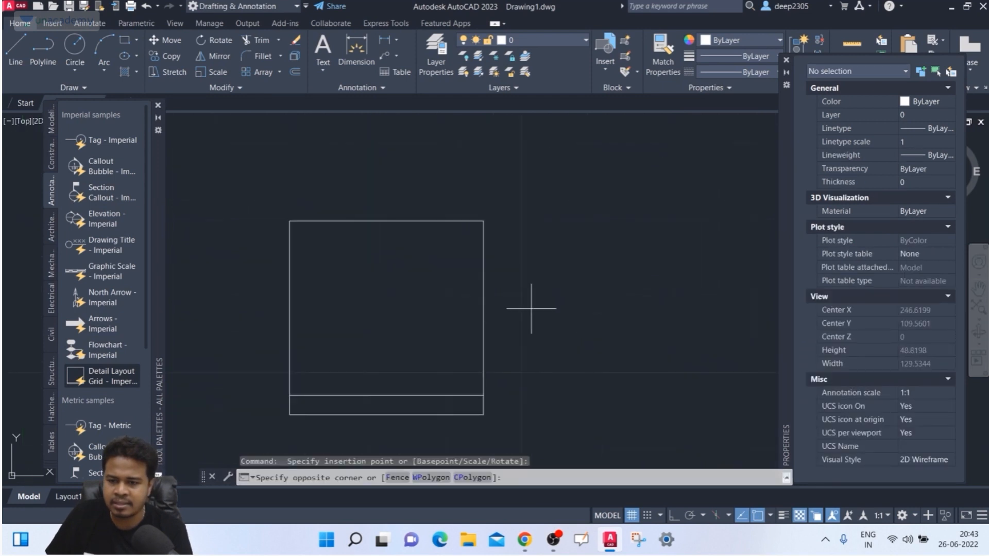
click(423, 363)
scroll(440, 327, down, 1)
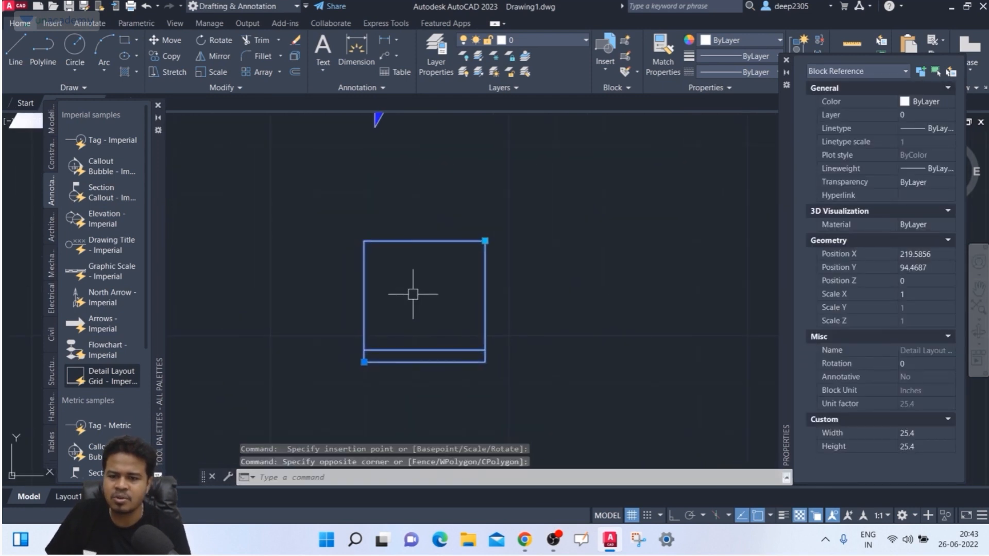
middle_drag(363, 345, 396, 389)
- Switch the arrow through Single and Arched styles, ending as a Double-headed arrow, then deselect
scroll(420, 325, down, 1)
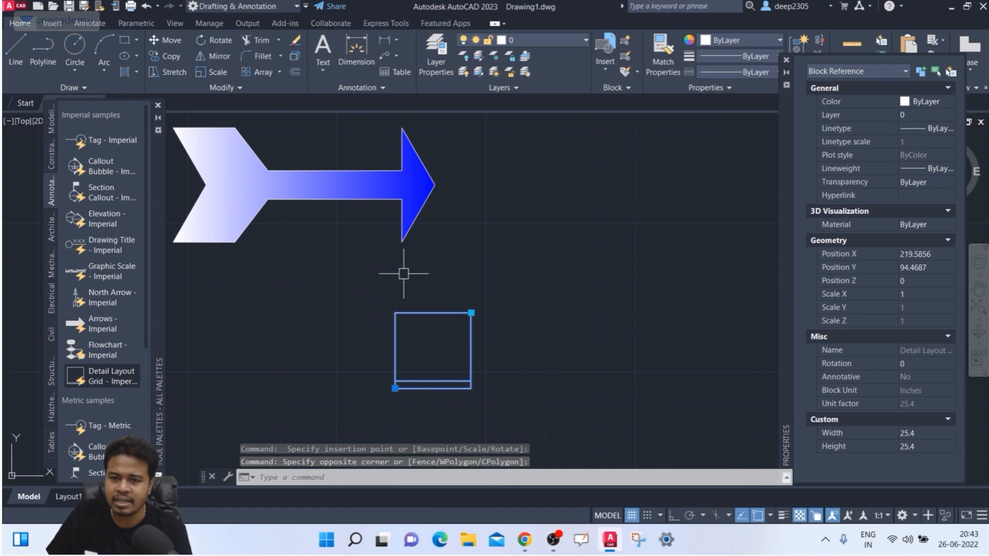
key(Escape)
click(412, 201)
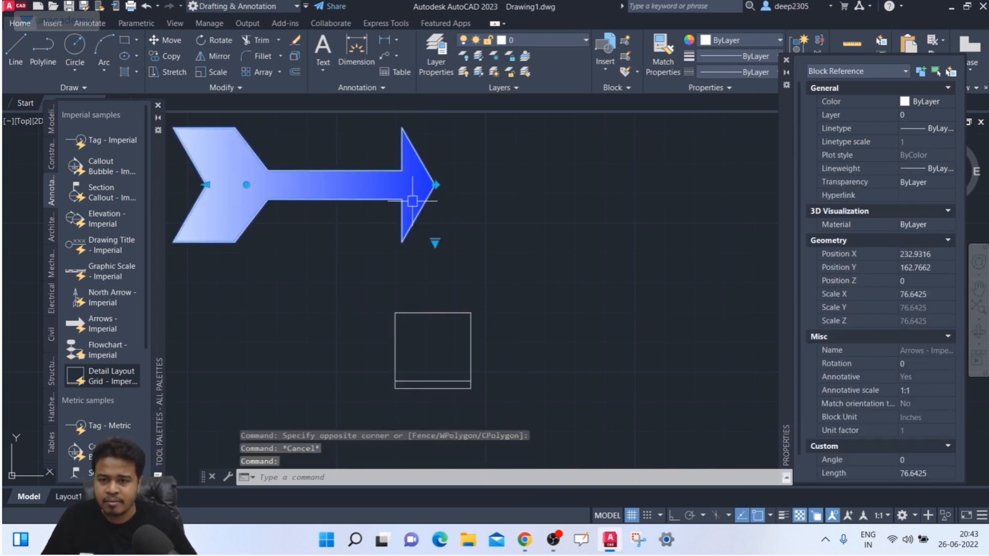
click(435, 242)
click(462, 248)
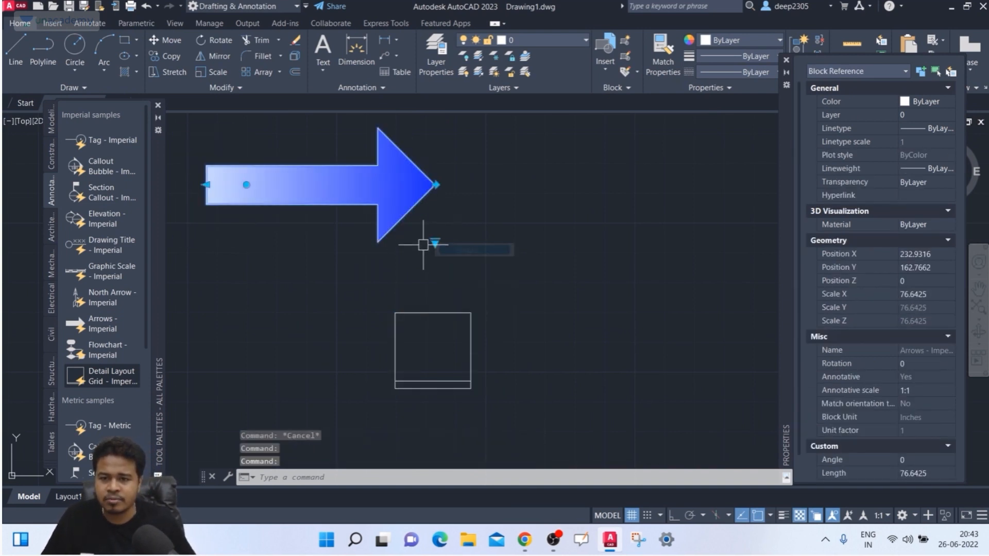
click(435, 241)
click(461, 261)
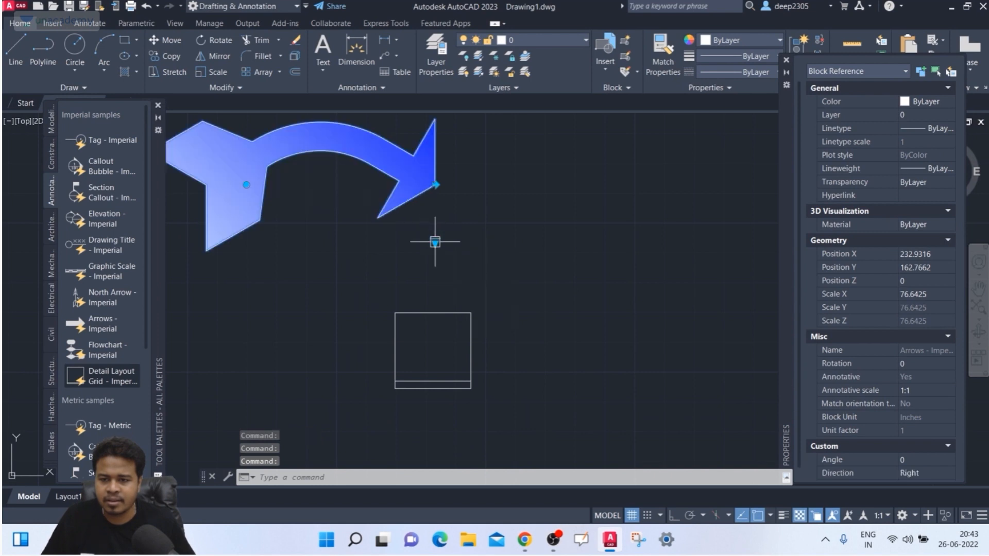
click(435, 241)
click(470, 275)
key(Escape)
scroll(435, 241, down, 3)
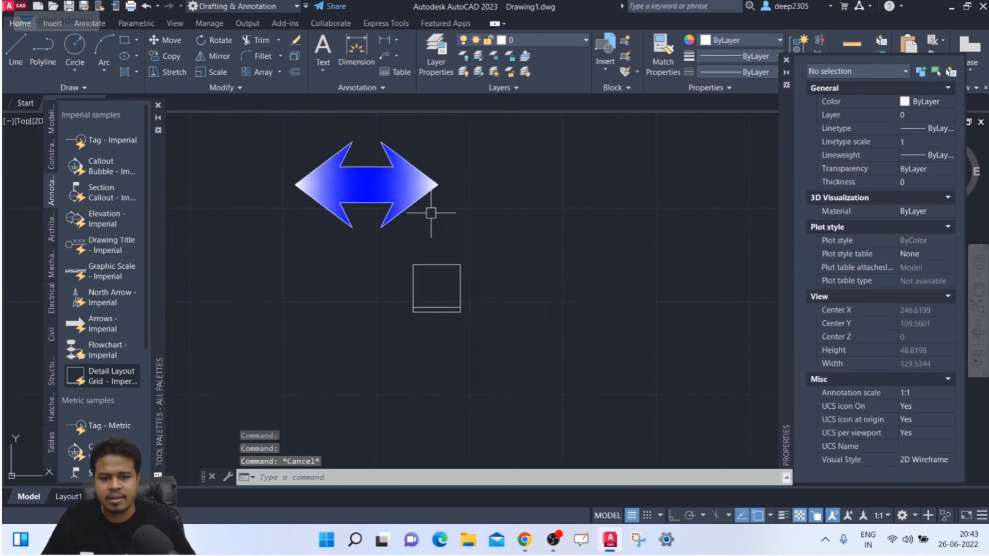
scroll(77, 299, down, 5)
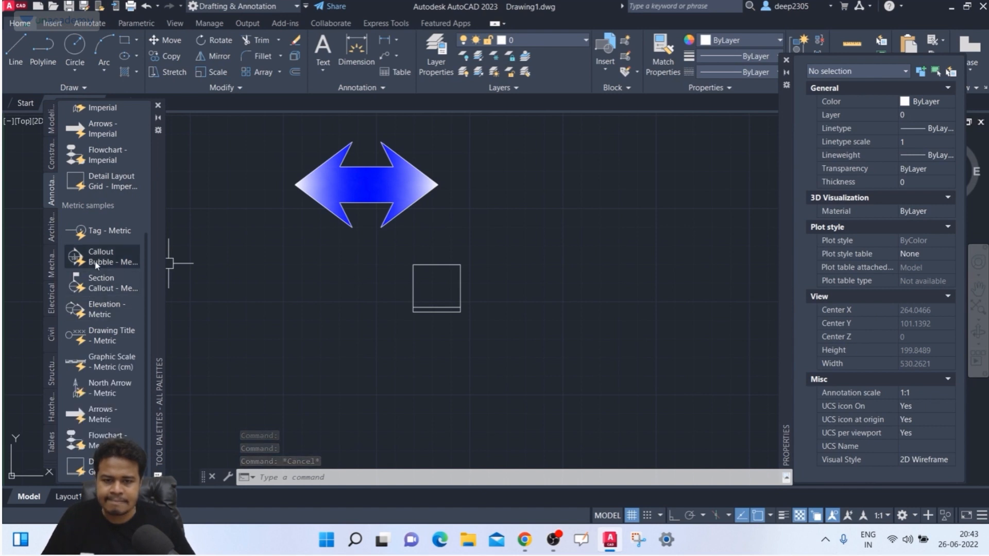
- Place a Callout Bubble - Metric block reading 1 over 101 in the drawing
click(105, 276)
scroll(549, 248, up, 4)
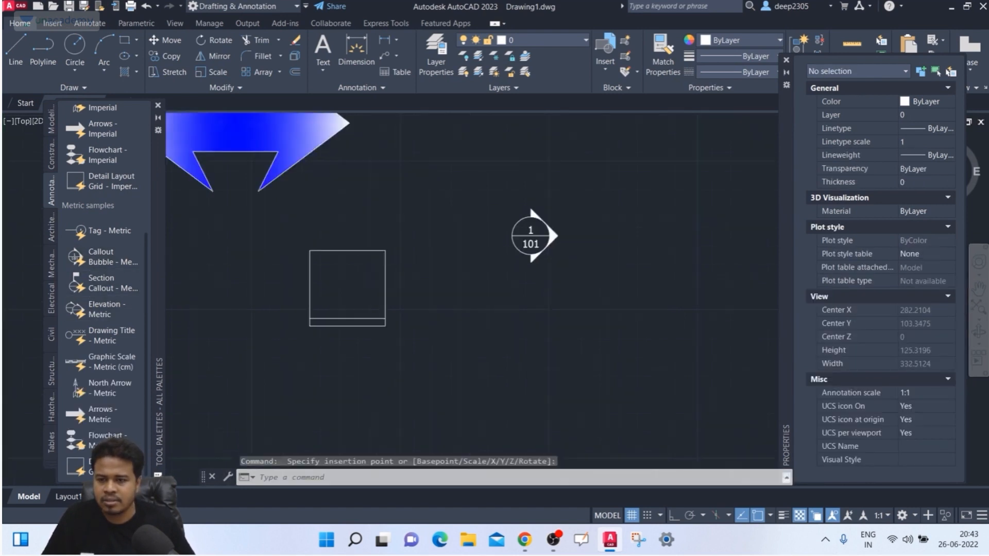
middle_drag(549, 248, 557, 292)
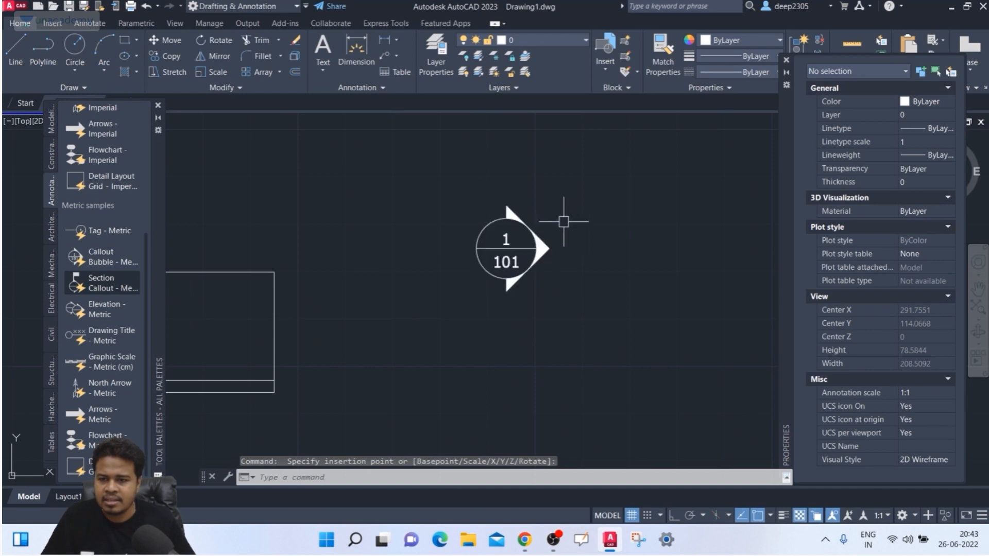
click(564, 222)
- Flip the callout arrow left and back to point right, then show the Mechanical samples
click(501, 278)
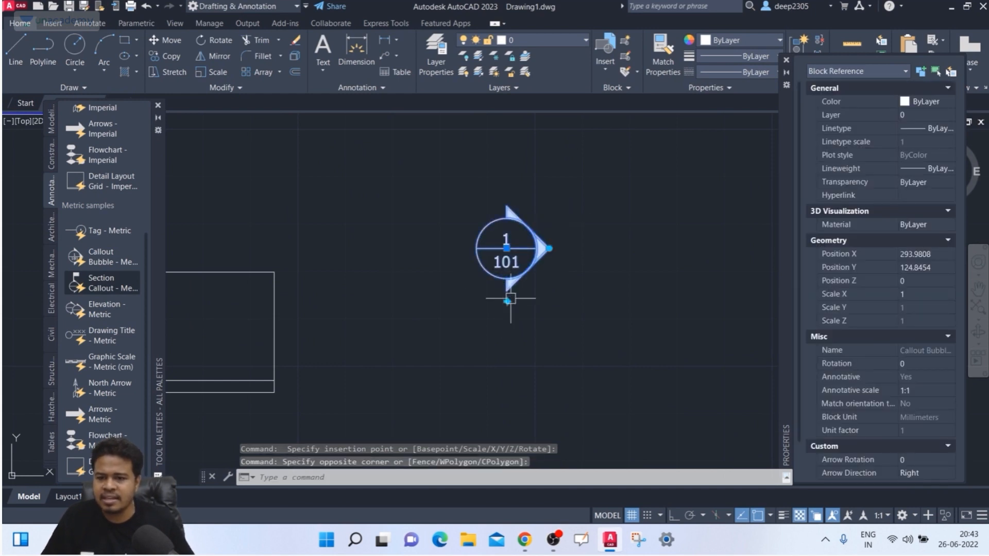
click(506, 301)
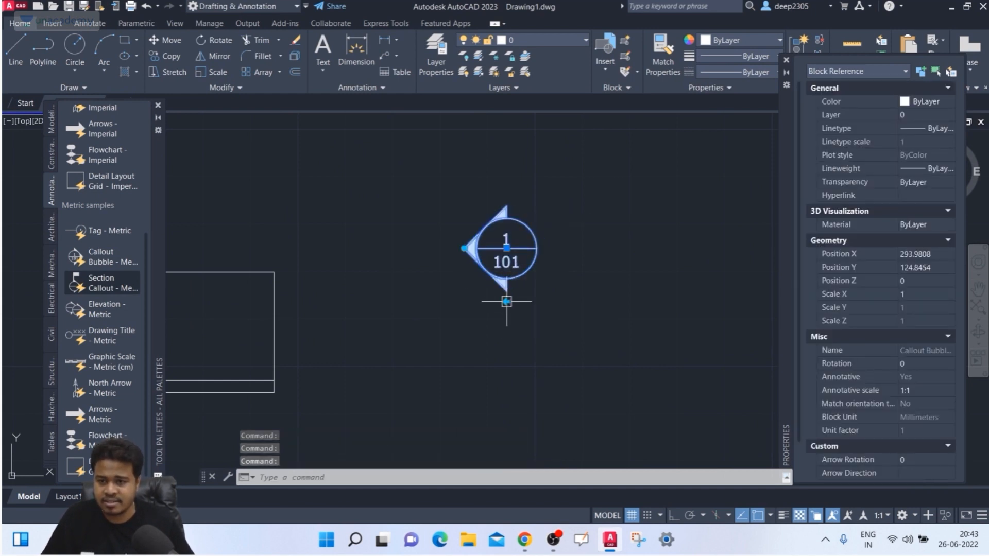
click(507, 302)
key(Escape)
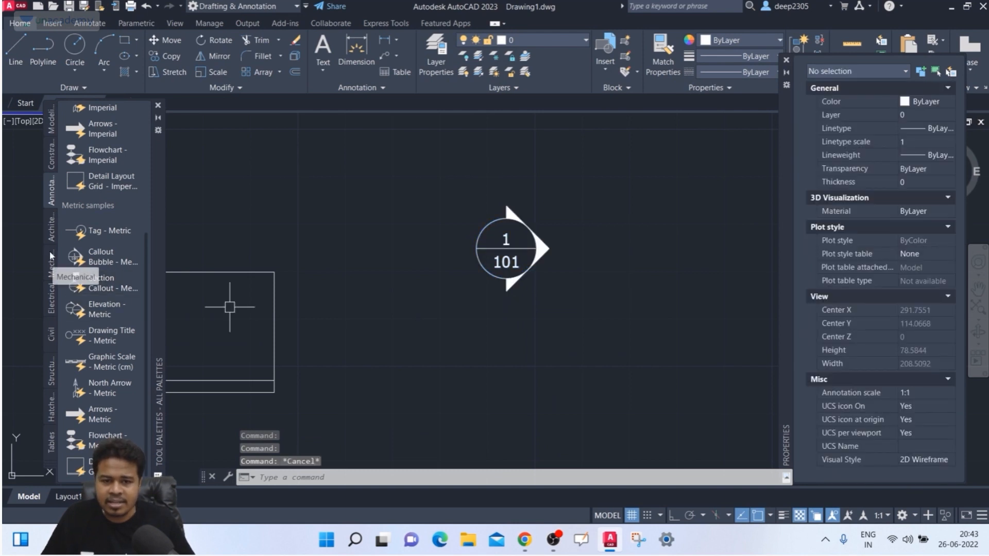
click(52, 261)
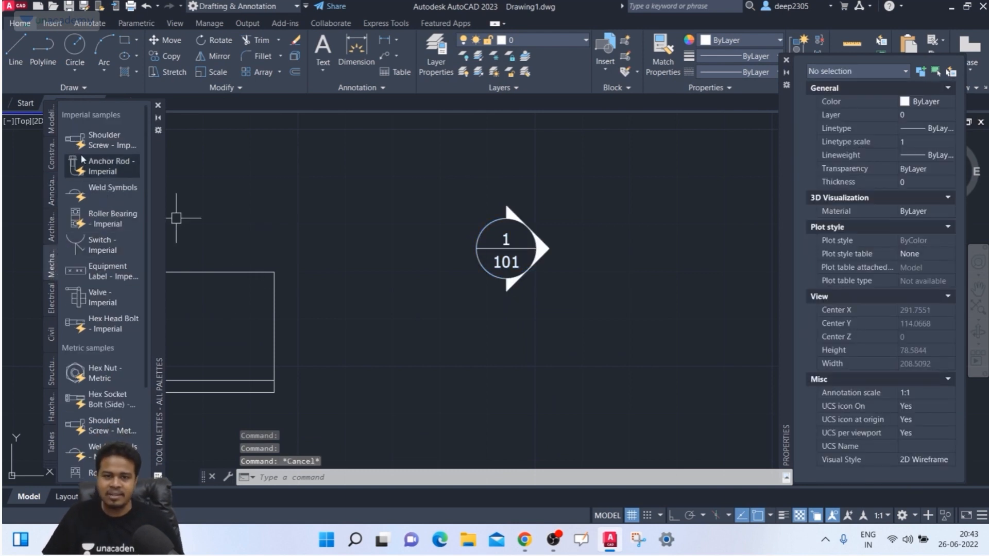
- Place a Shoulder Screw - Imperial block (SSI-4, 4-40) above-left of the callout and select it
click(94, 136)
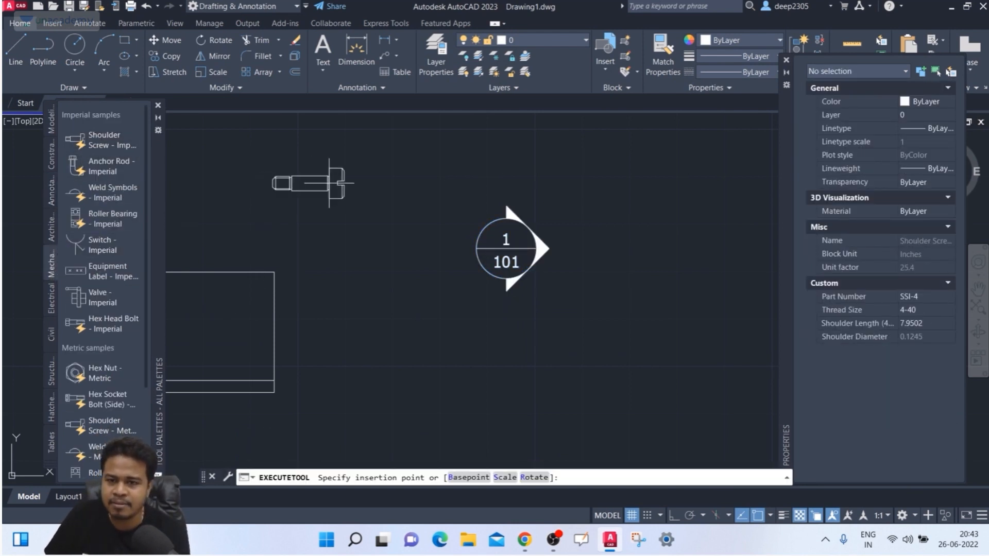
click(356, 183)
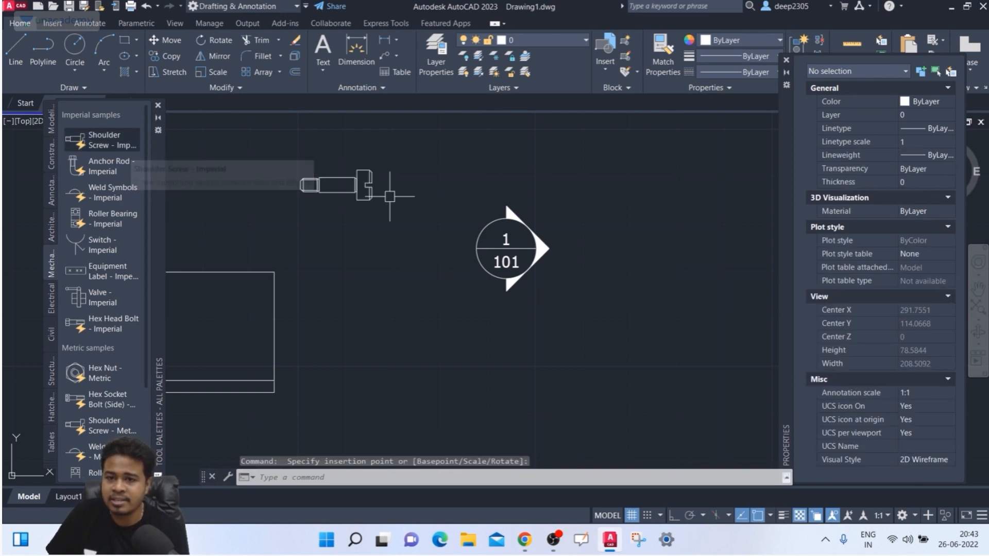
click(406, 175)
click(362, 217)
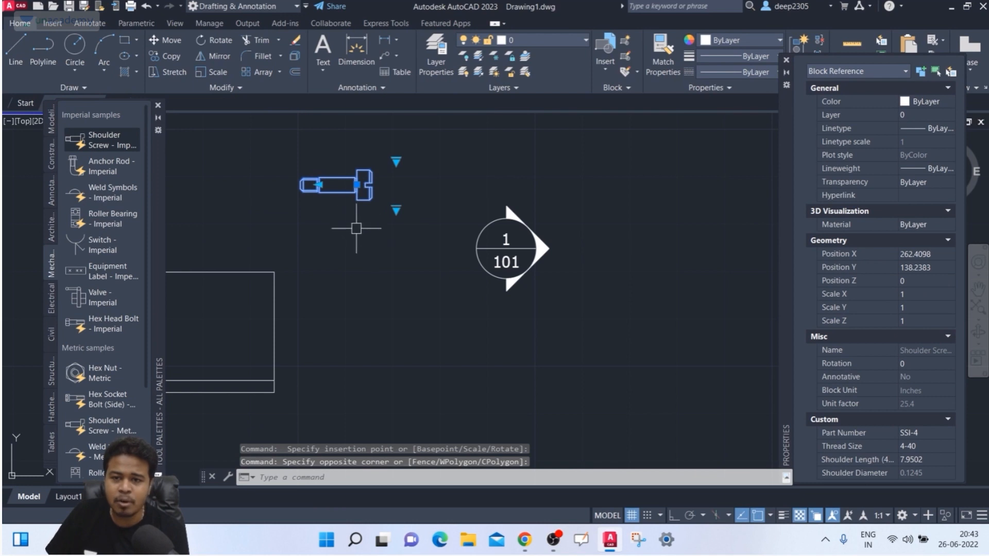
scroll(341, 220, up, 2)
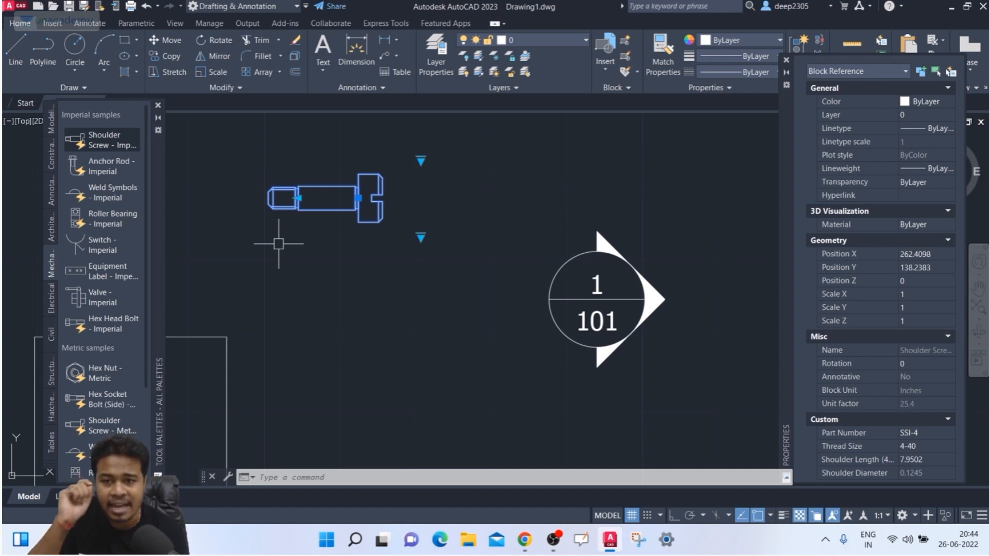
click(421, 159)
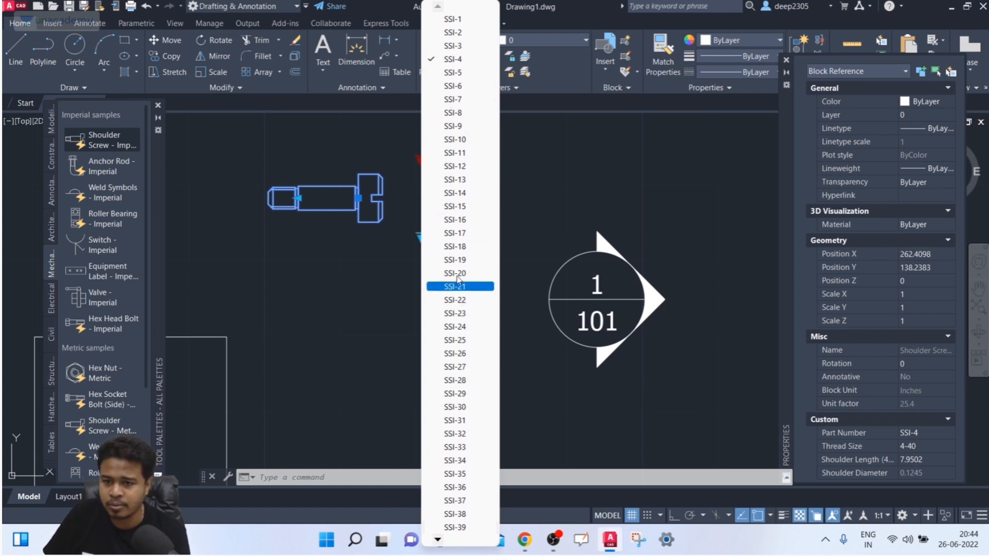
- Try screw part numbers SSI-19 and SSI-20 and threads 4-40, 8-32, 10-32 and 1/4-20
click(455, 259)
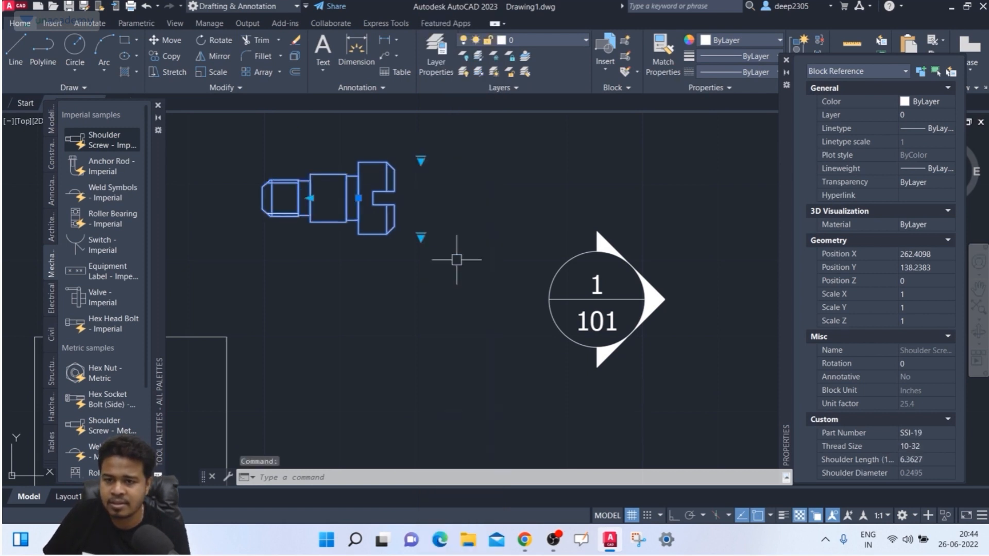
click(421, 159)
click(455, 273)
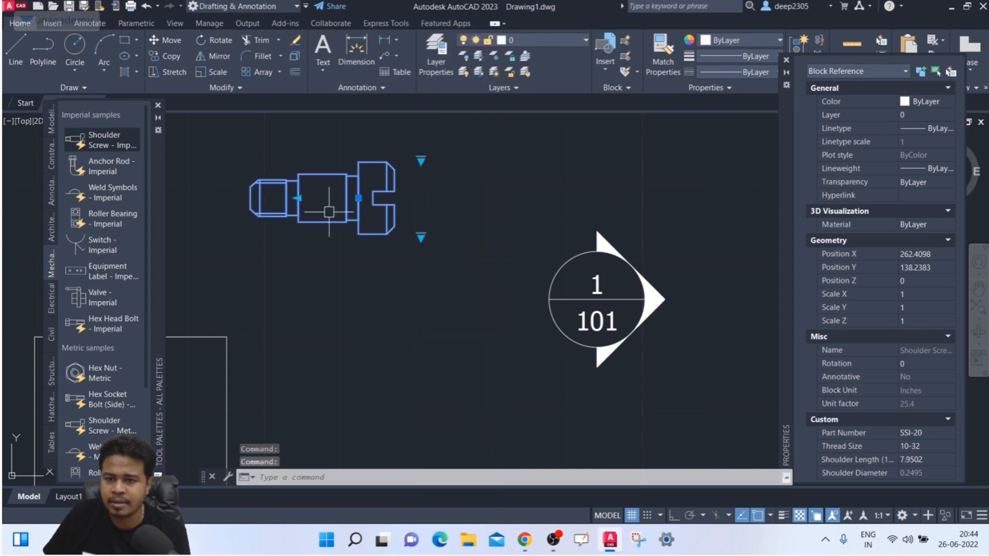
click(421, 237)
click(451, 244)
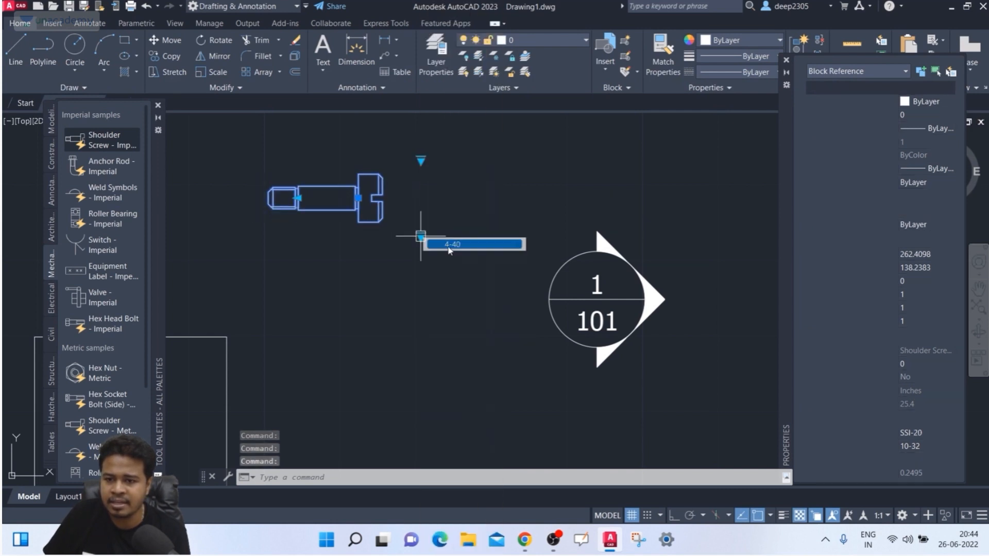
click(421, 237)
click(446, 258)
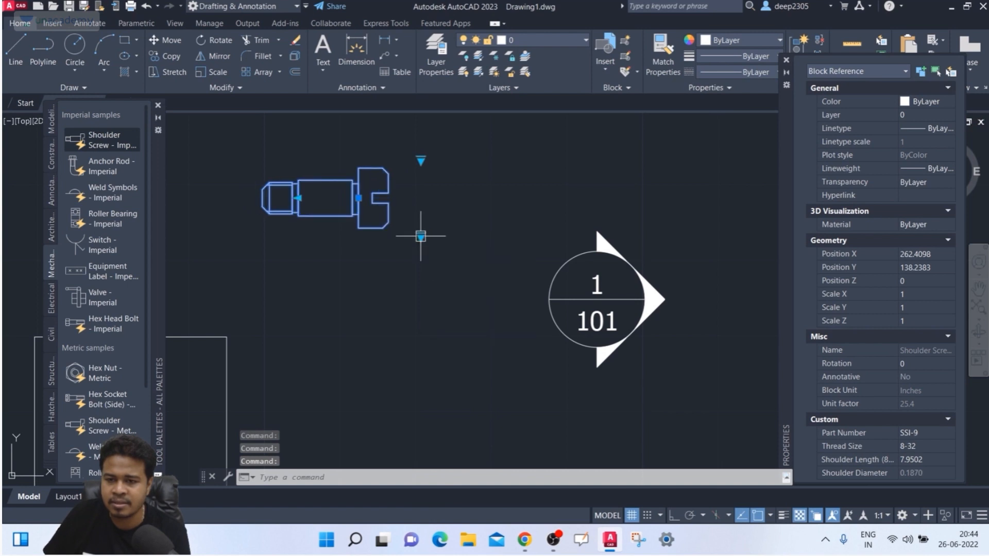
click(421, 237)
click(454, 271)
click(421, 237)
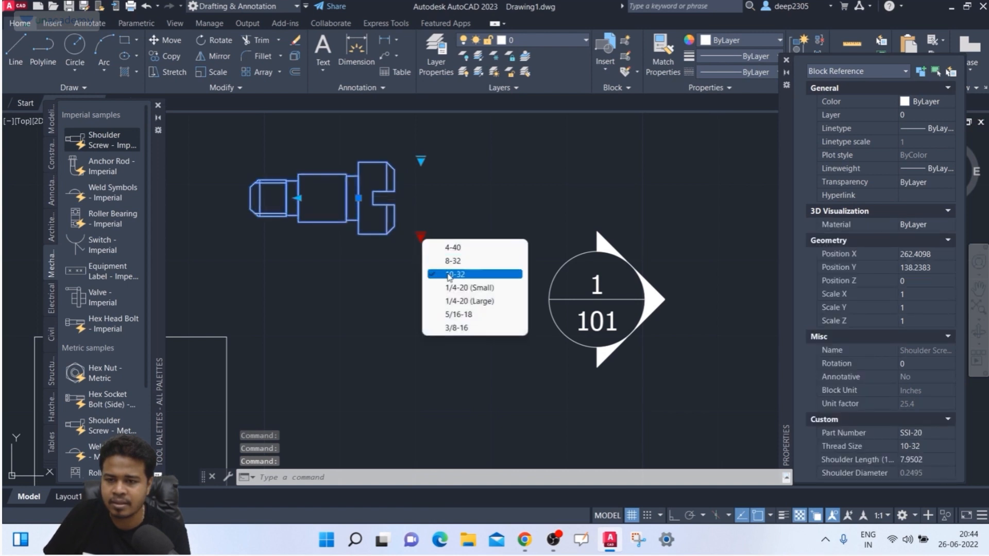
click(454, 285)
- Change the screw's part number again, trying SSI-16 and SSI-18
click(423, 164)
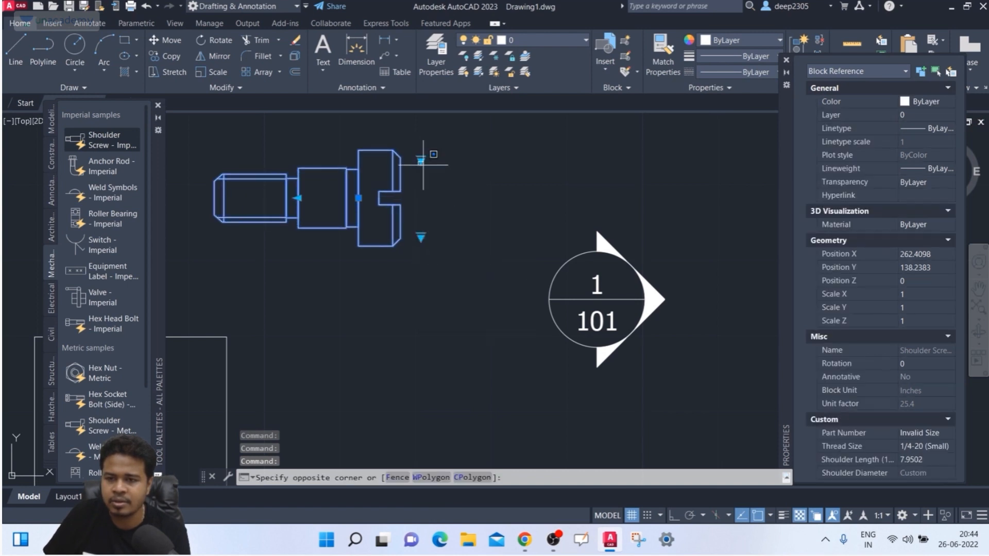
click(421, 160)
click(421, 161)
click(454, 222)
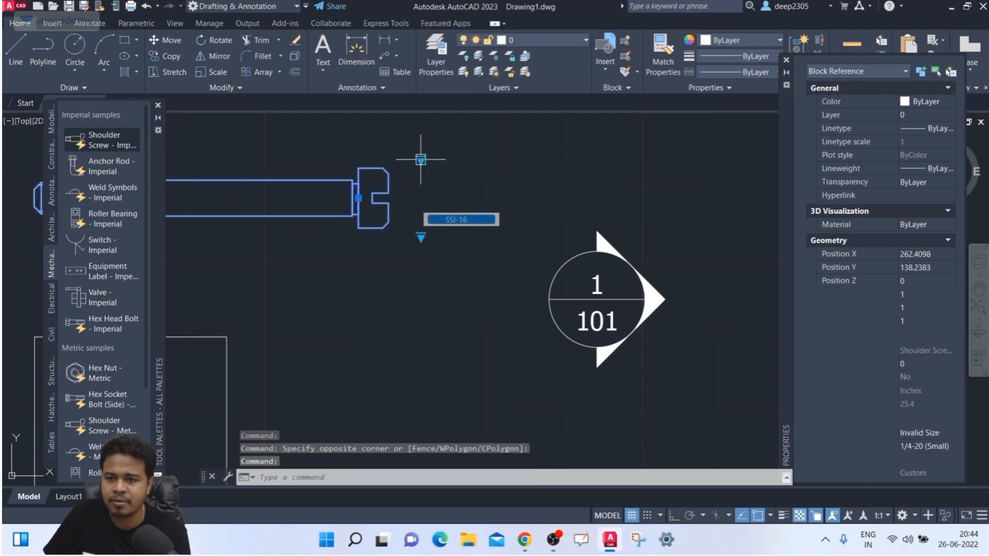
click(423, 162)
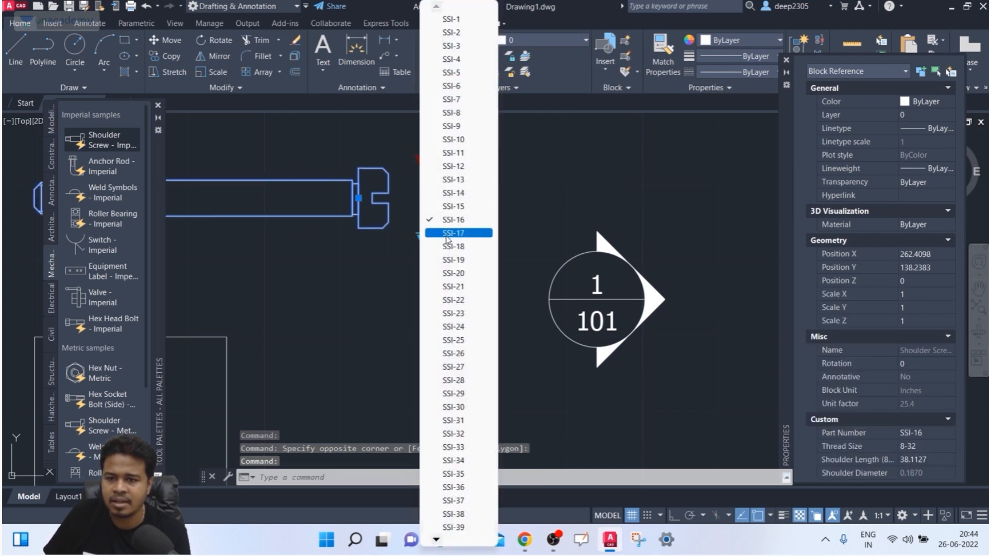
click(453, 218)
- Stretch the screw's shoulder length grip out to about 19.0627
middle_drag(389, 247, 413, 254)
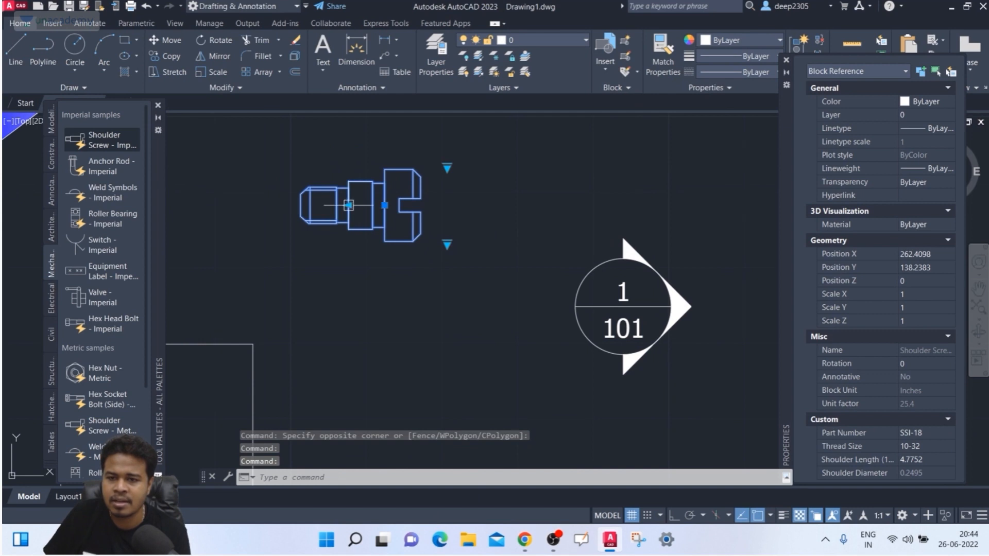
click(348, 205)
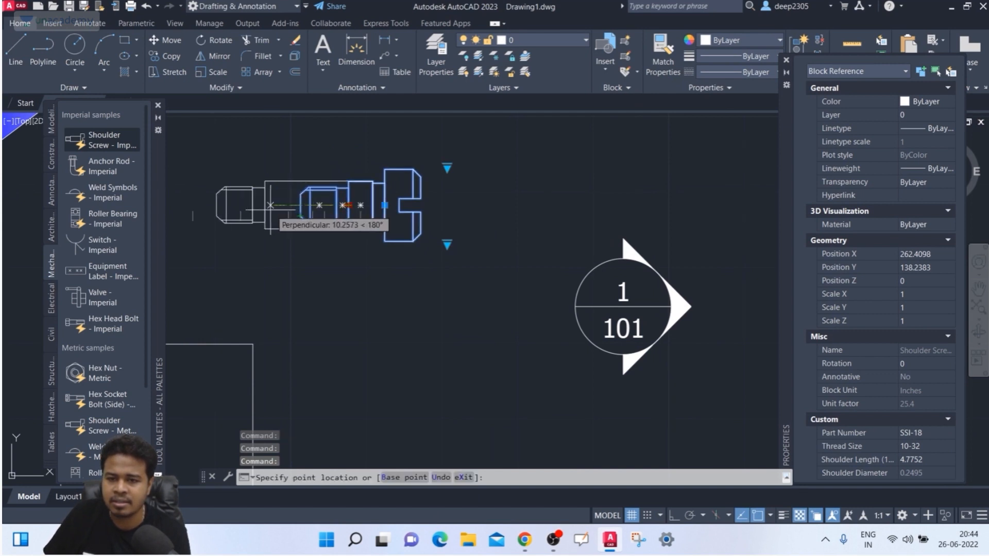
click(271, 205)
middle_drag(323, 241, 374, 250)
click(319, 216)
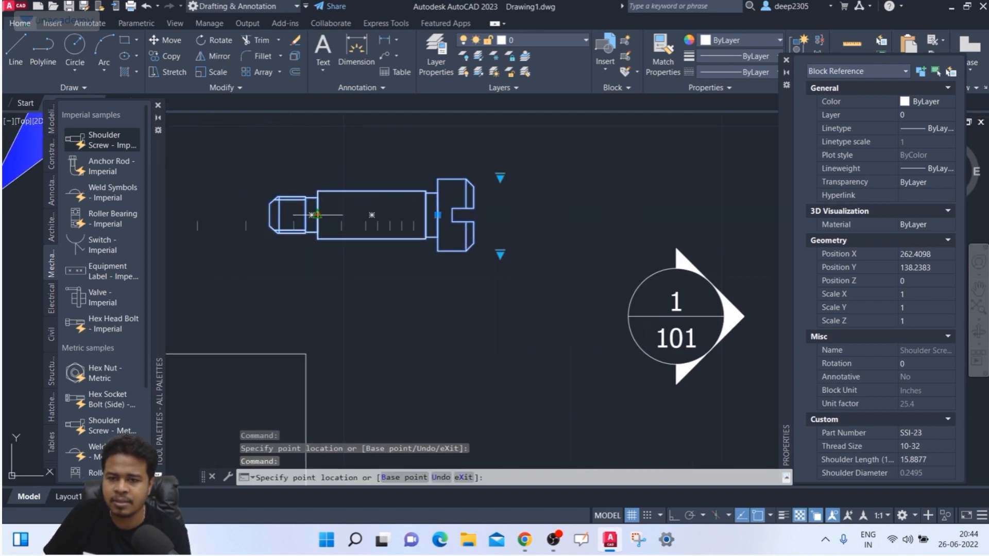
middle_drag(248, 217, 349, 222)
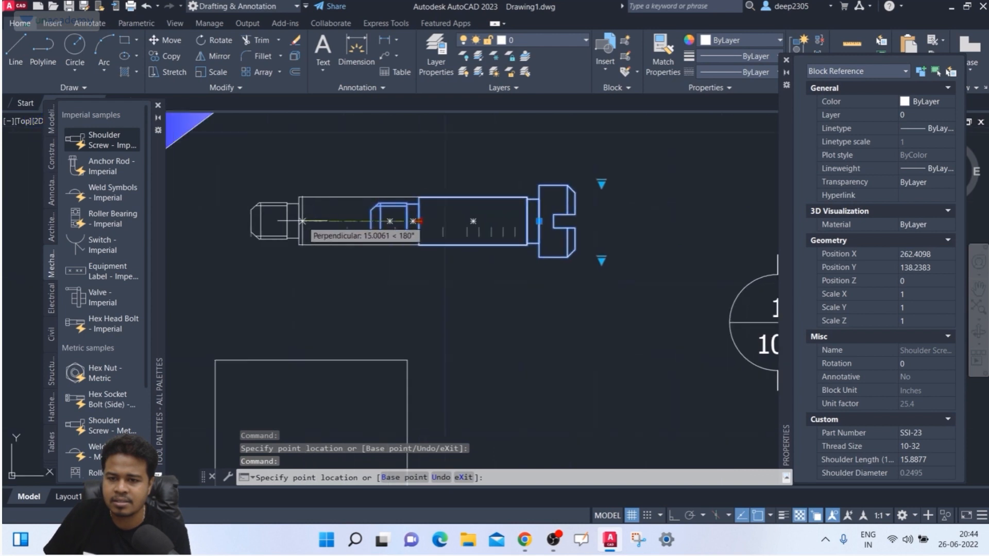
click(394, 222)
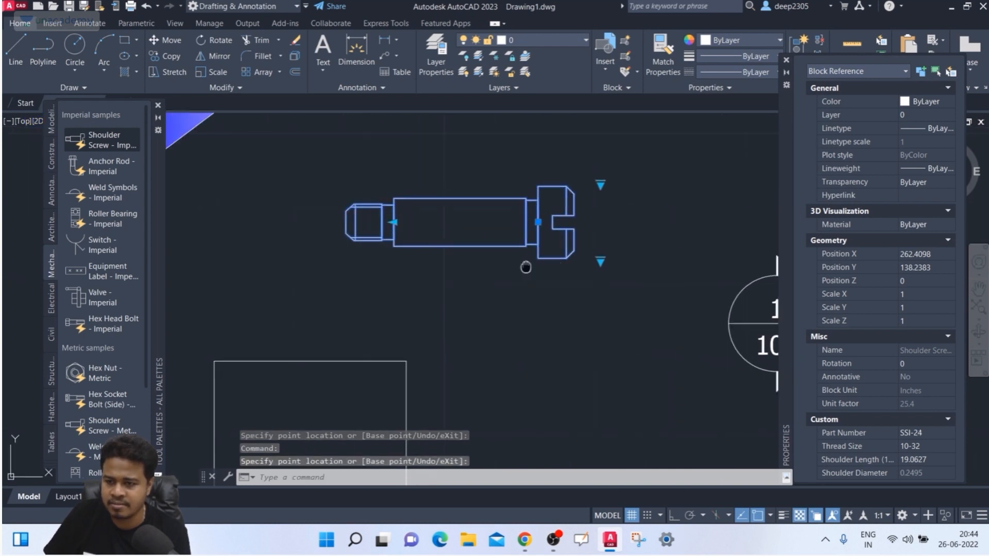
- Move the screw slightly upward by its base grip and deselect it
middle_drag(526, 268, 498, 287)
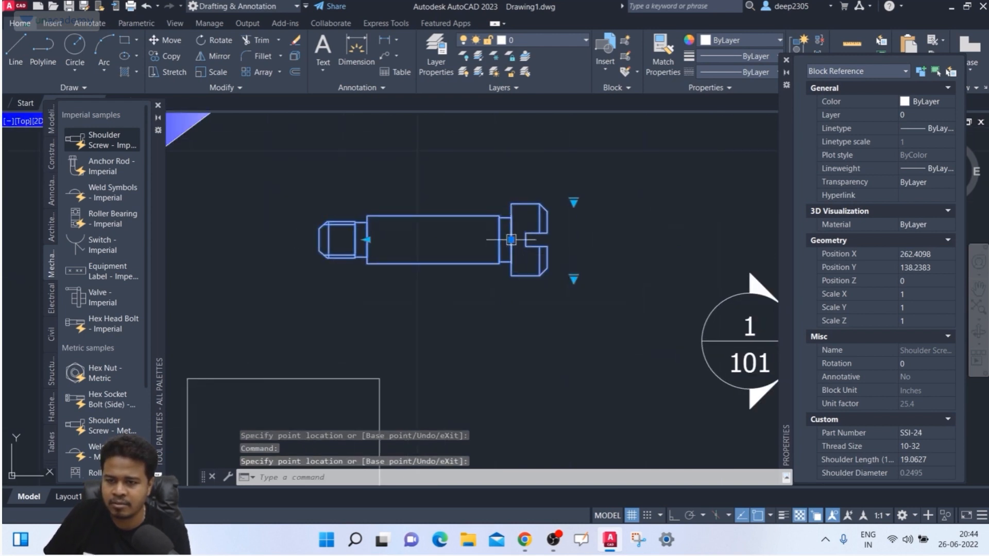
click(509, 239)
click(511, 186)
middle_drag(474, 252, 450, 281)
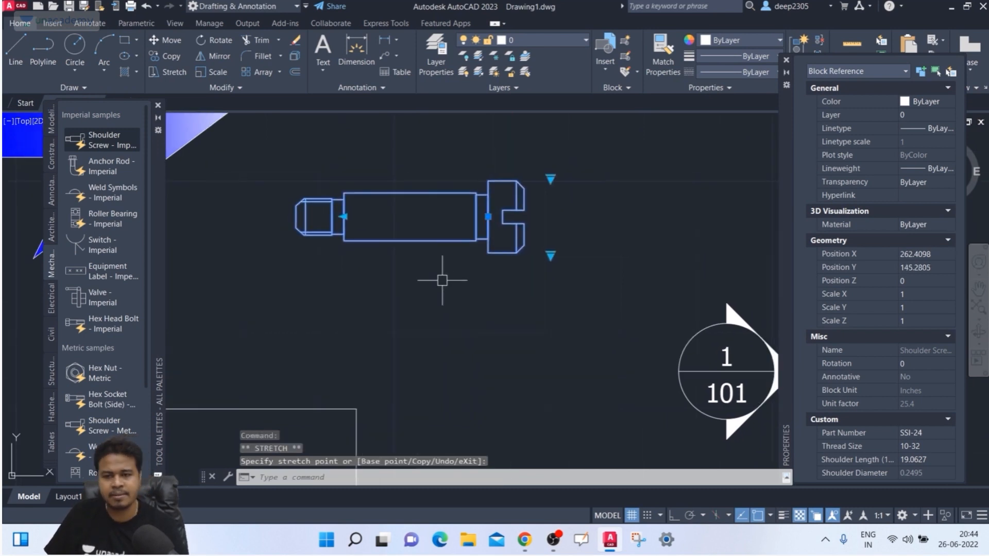
key(Escape)
click(96, 297)
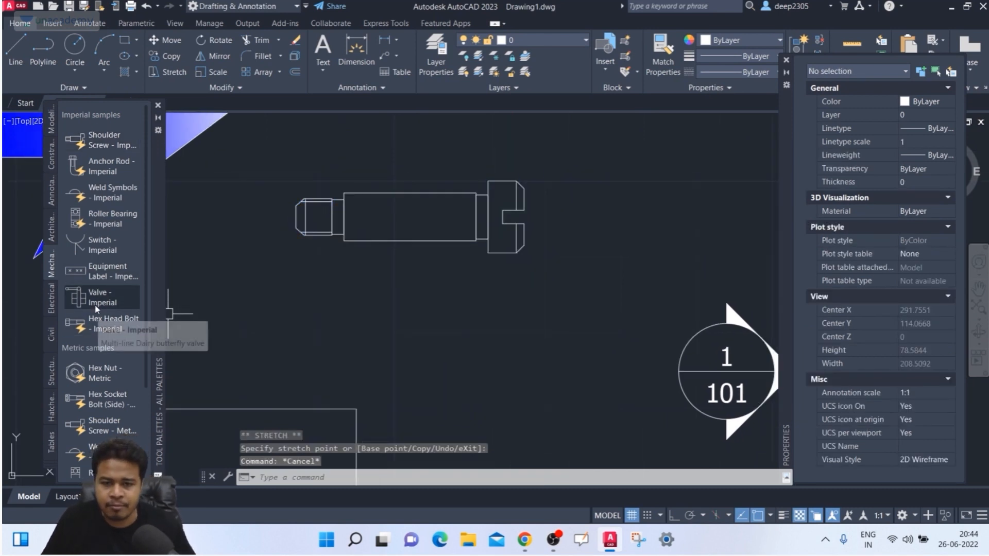
- Place a Valve - Imperial block with attributes ball, XXX and unacademy
click(462, 331)
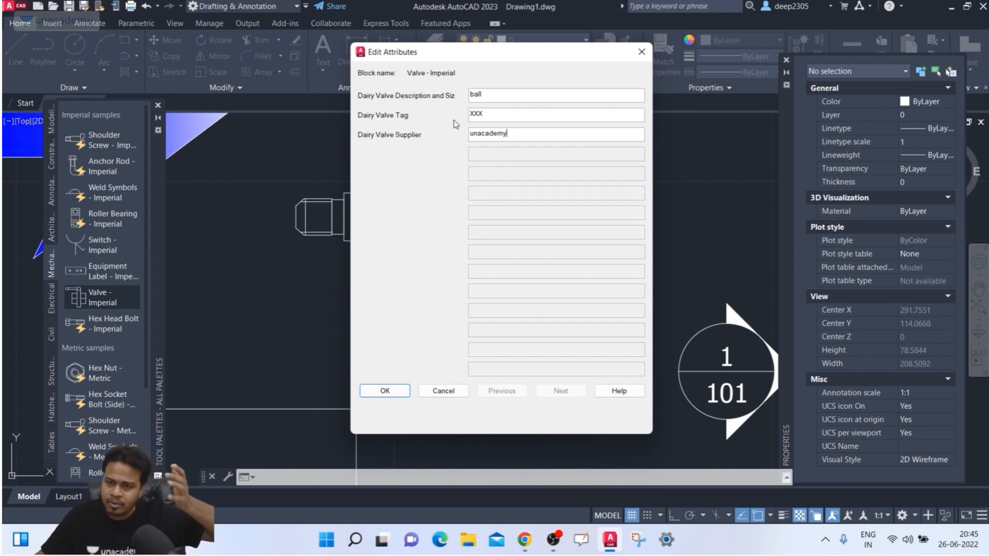
click(392, 391)
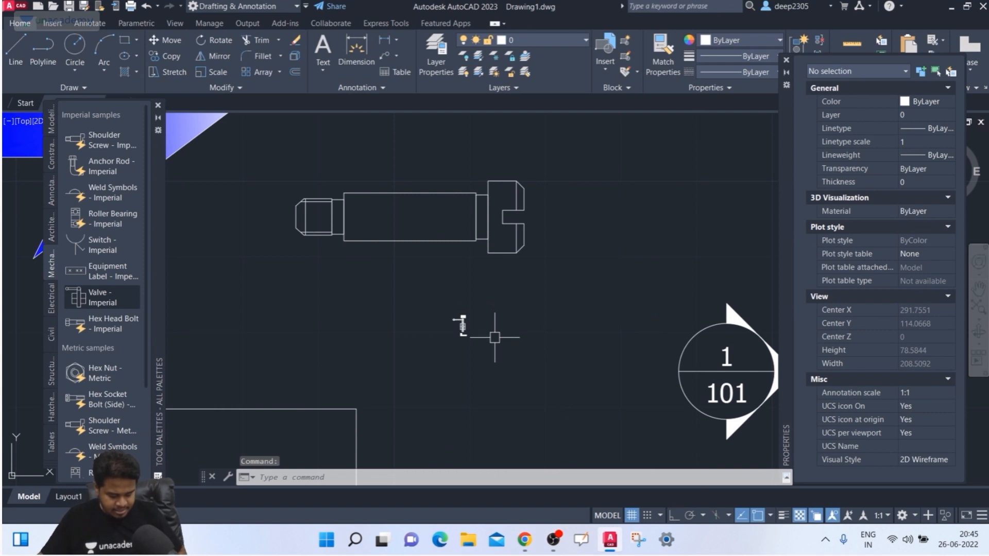
- Scale the valve block up with SC so its XXX, ball and unacademy labels read clearly
text(sc)
key(Return)
click(507, 309)
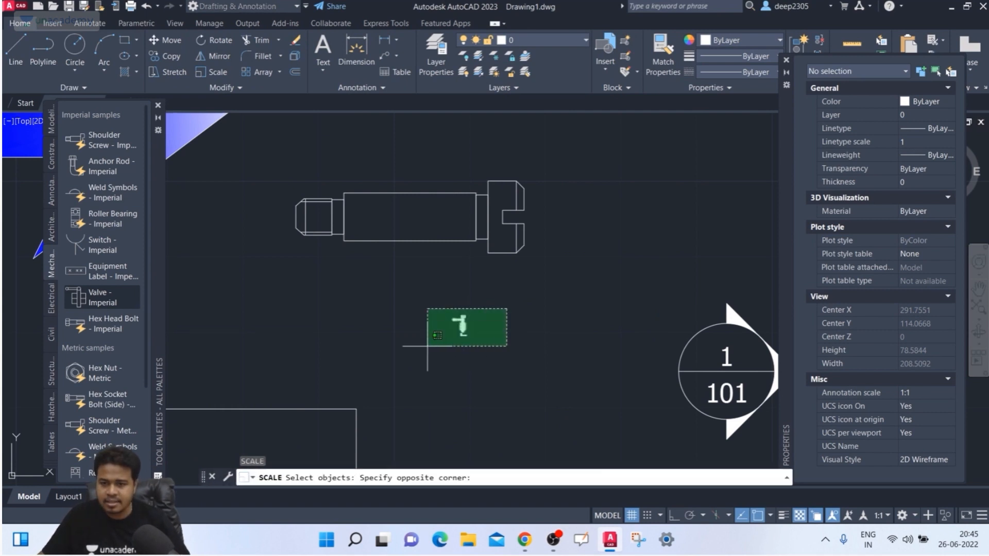
click(427, 346)
key(Return)
scroll(469, 333, up, 10)
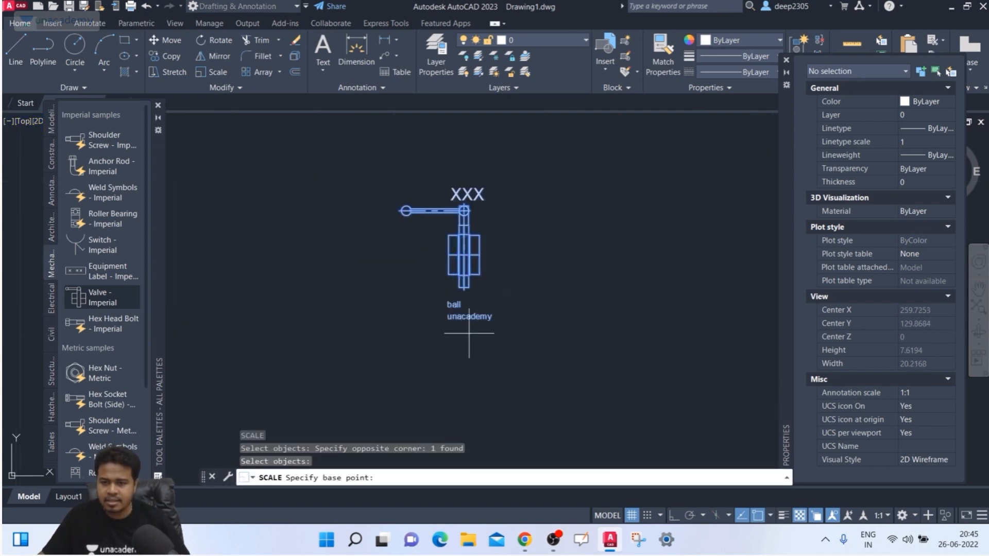
click(464, 287)
scroll(495, 283, down, 3)
scroll(536, 271, up, 4)
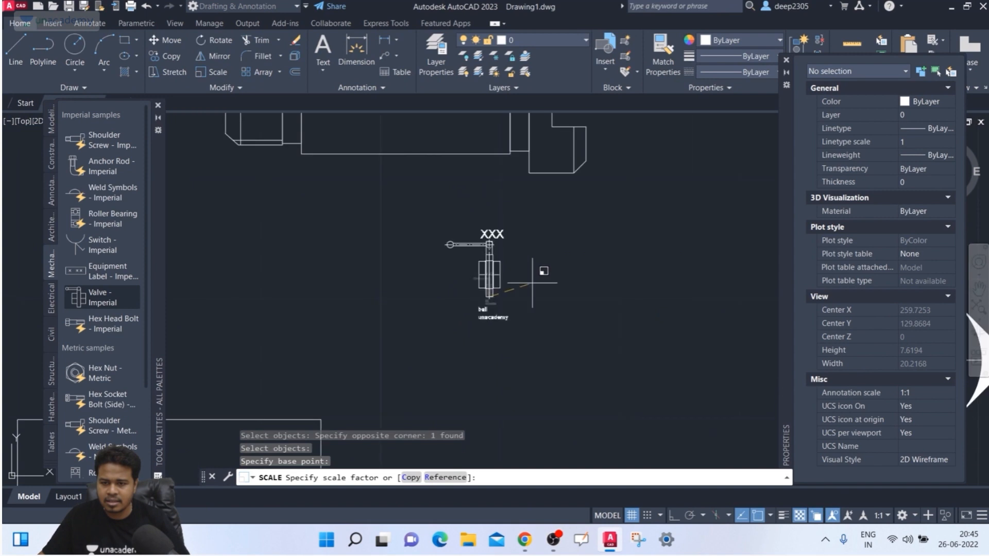
click(567, 254)
middle_drag(560, 267, 528, 329)
key(Escape)
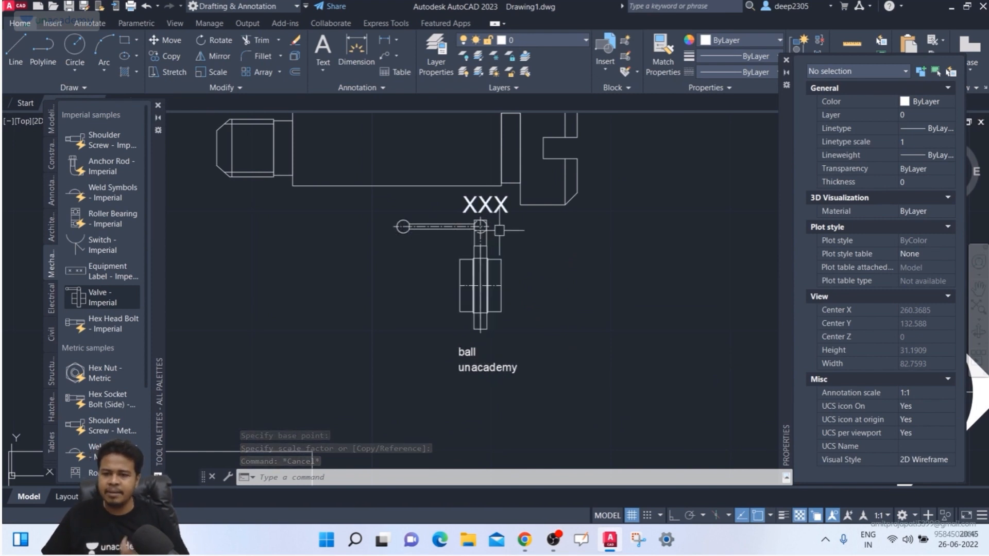
middle_drag(491, 202, 484, 222)
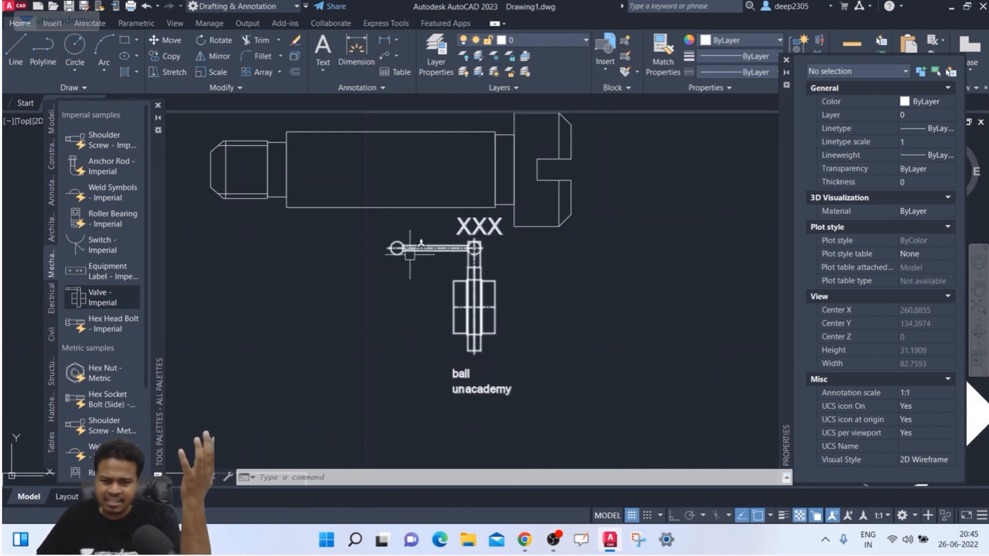
click(91, 230)
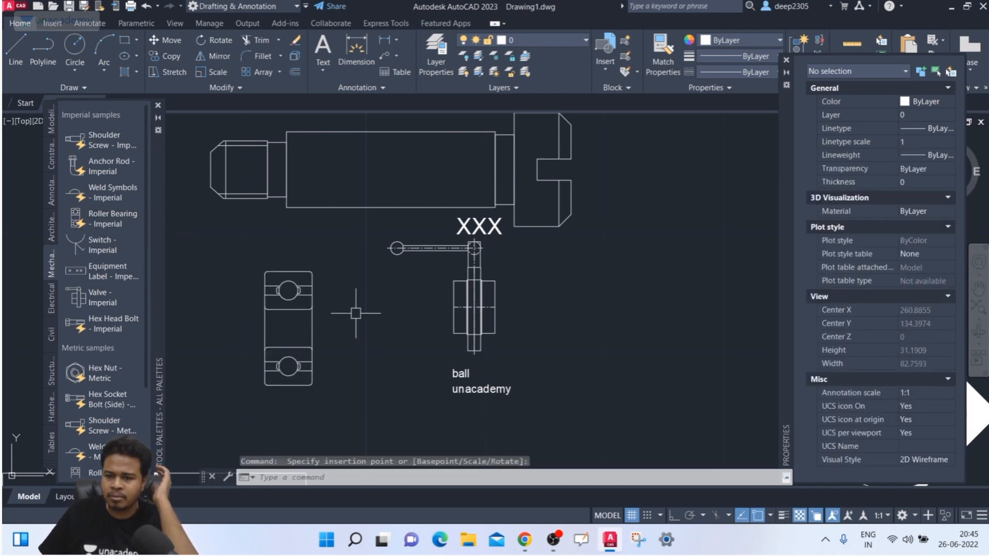
click(601, 289)
click(453, 338)
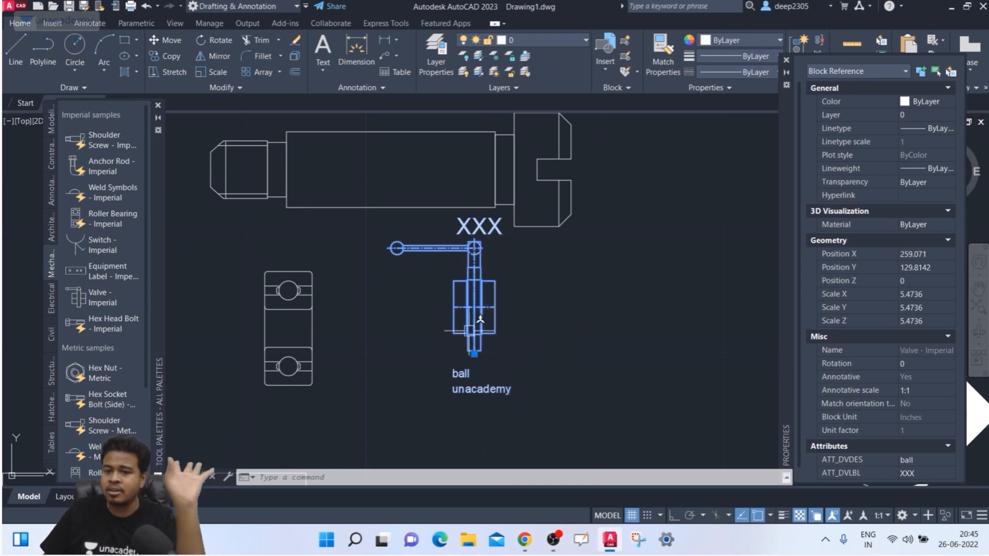
click(323, 333)
key(Escape)
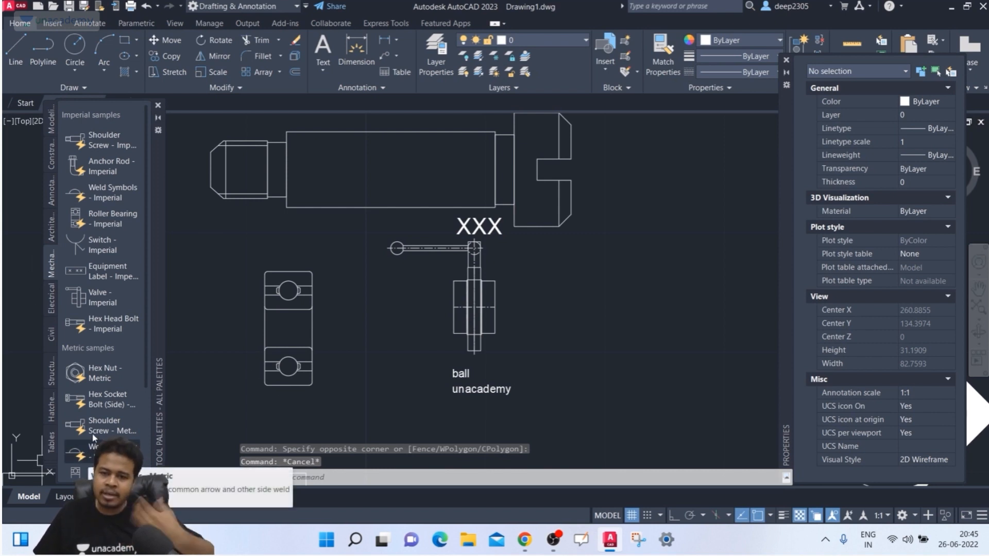
click(278, 365)
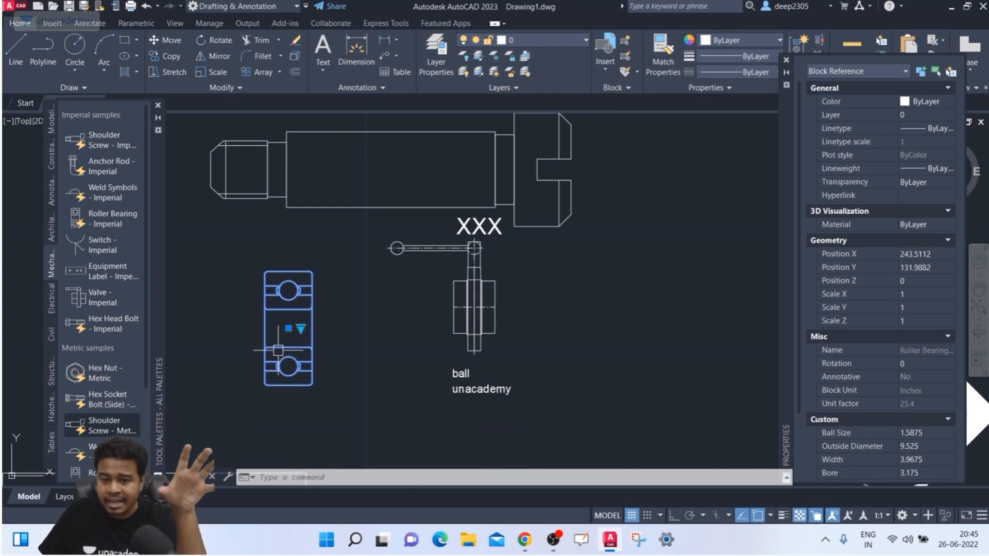
click(301, 329)
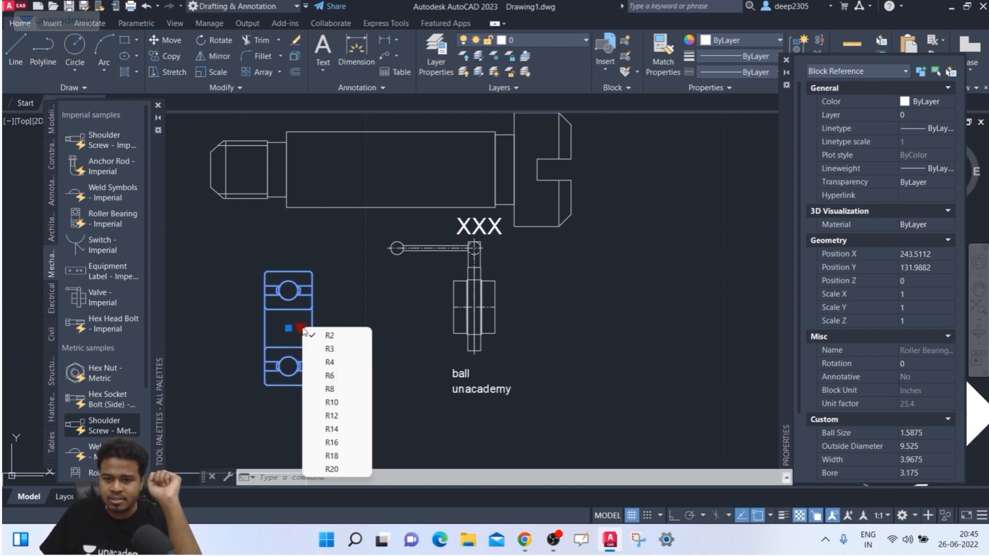
click(308, 342)
click(301, 329)
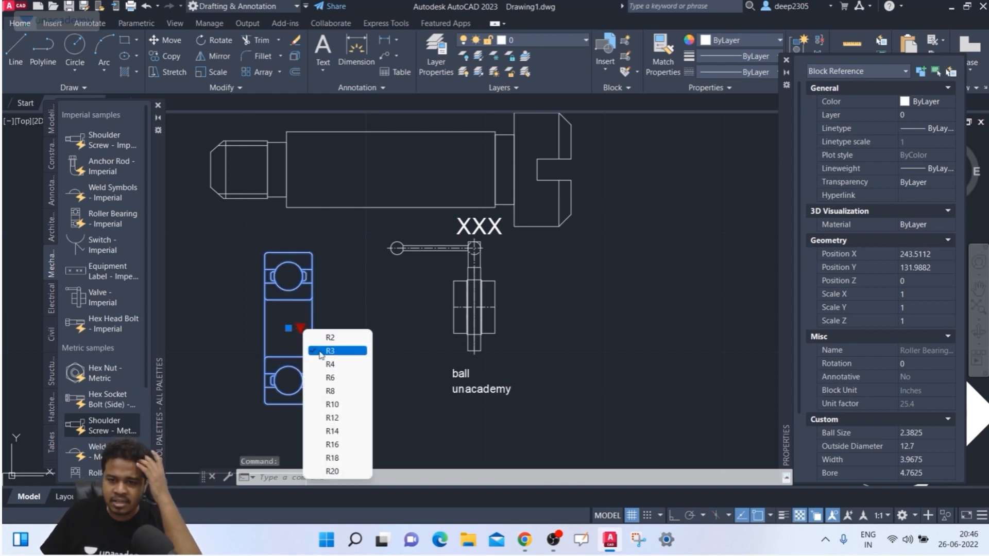
click(327, 377)
scroll(303, 340, down, 2)
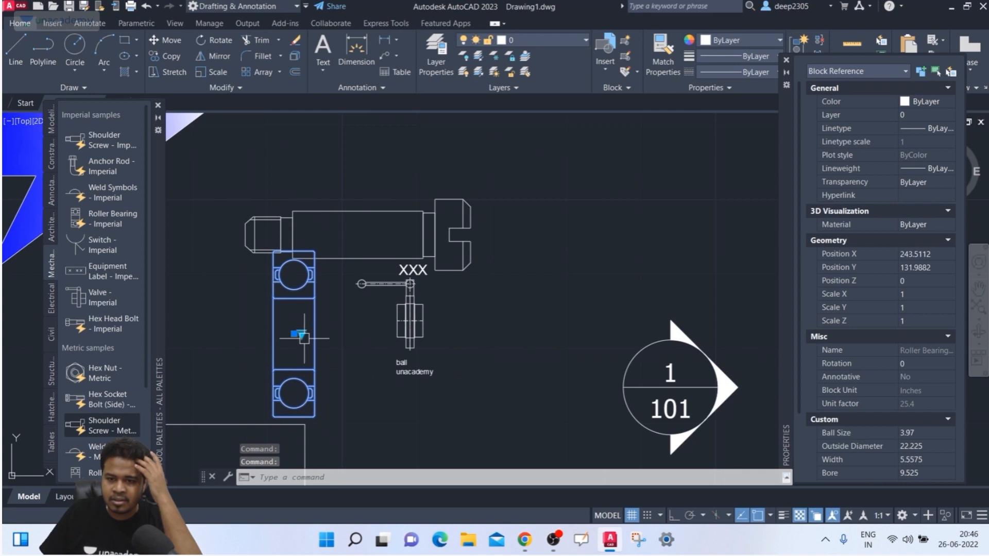
click(302, 334)
click(328, 411)
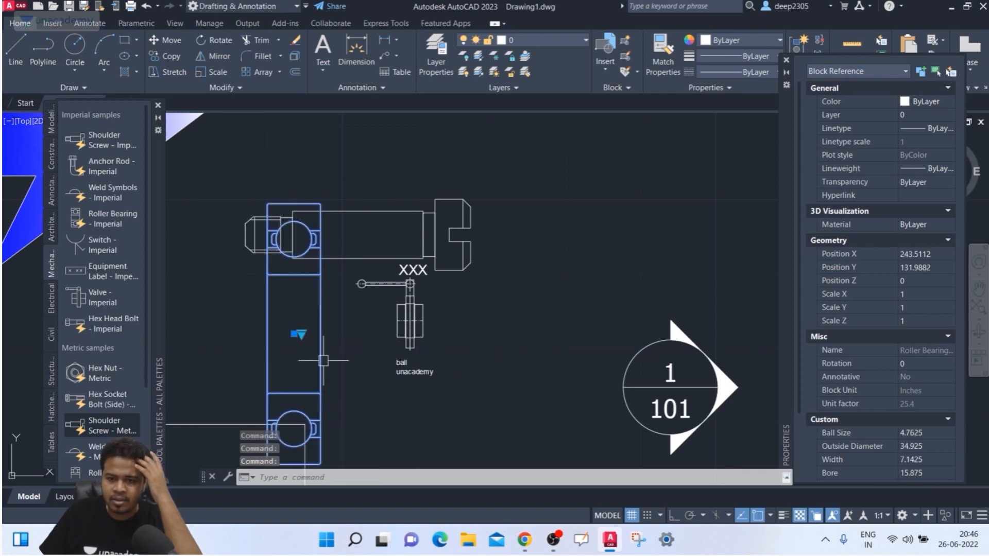
click(339, 344)
click(306, 362)
key(Delete)
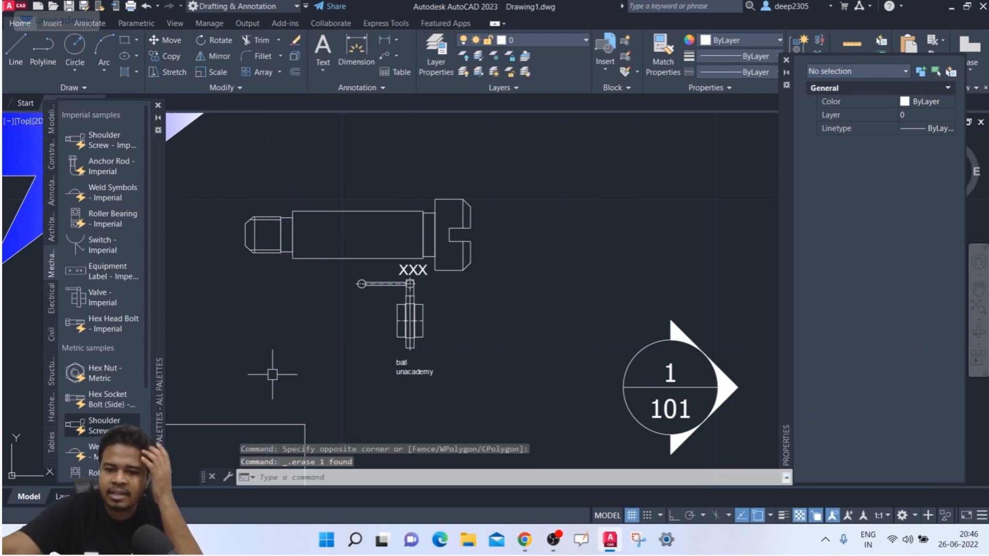
- Insert a Hex Nut - Metric right of the shoulder screw and change its size from M8 to M10
scroll(87, 322, down, 3)
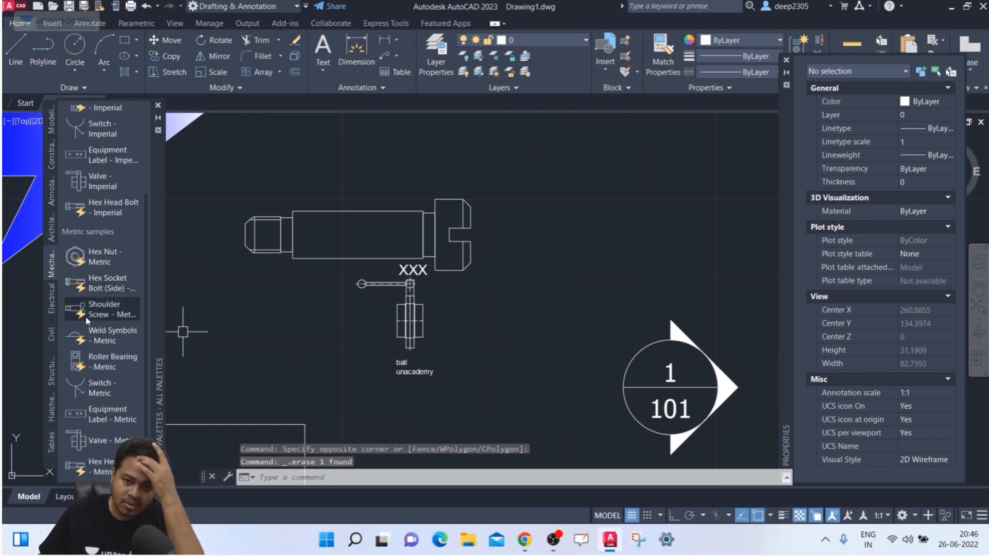
click(117, 260)
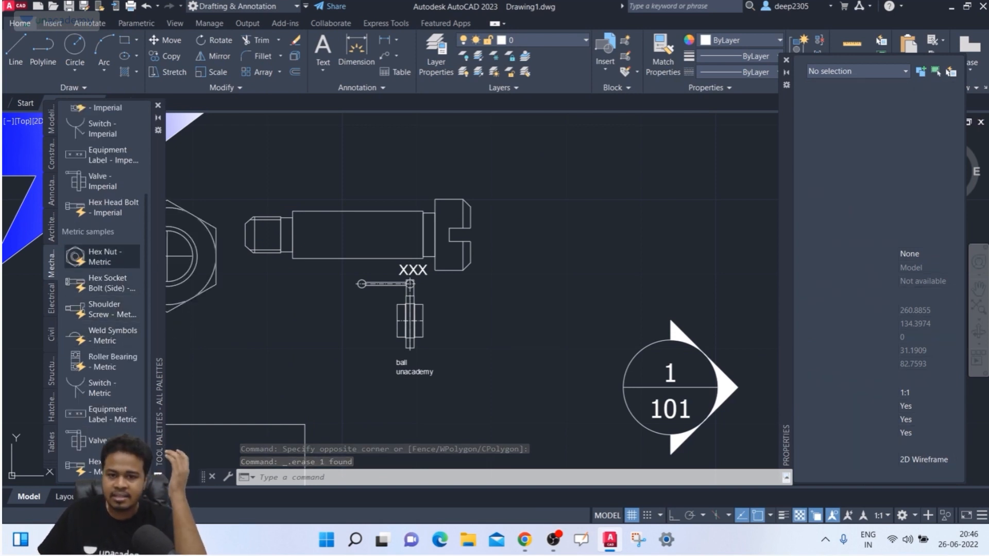
click(662, 180)
click(620, 234)
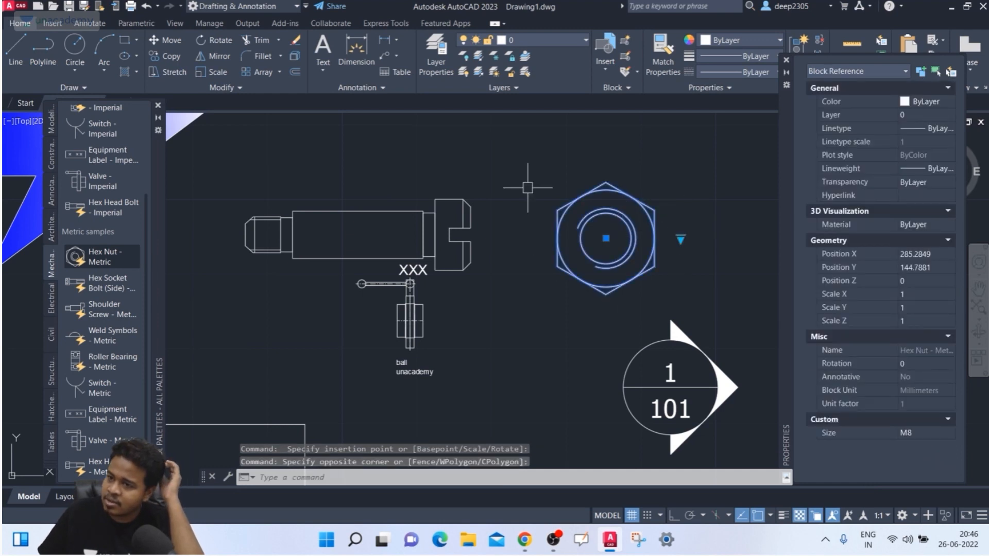
click(680, 240)
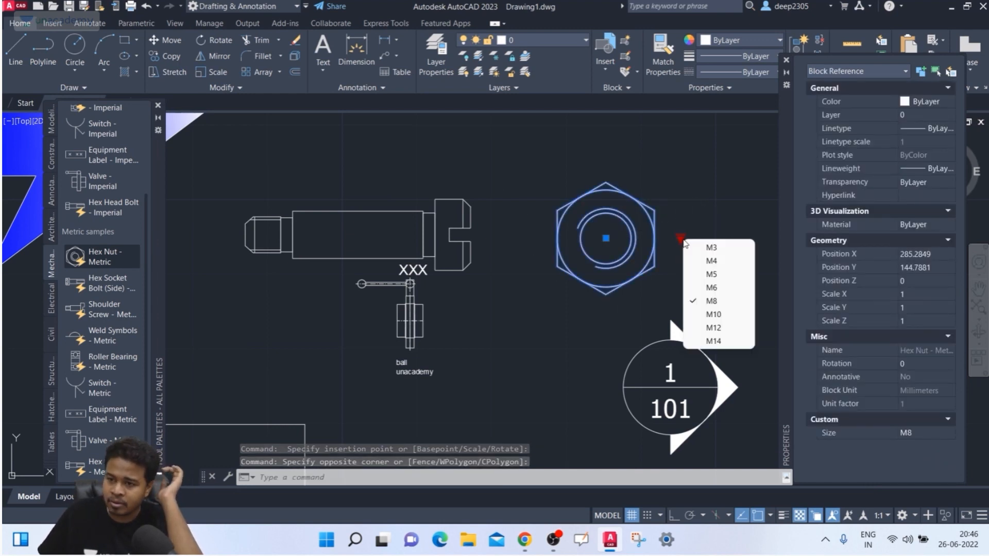
click(716, 313)
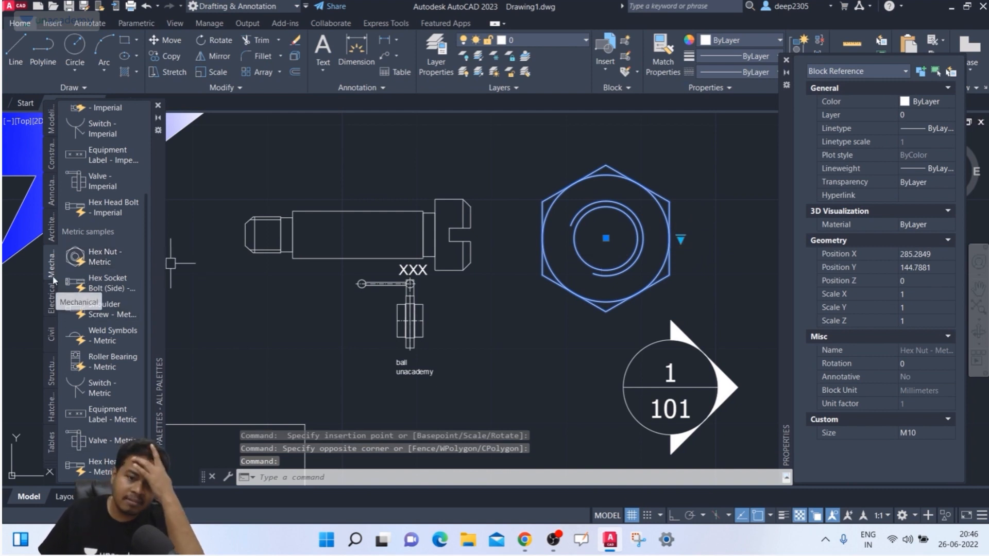
click(51, 298)
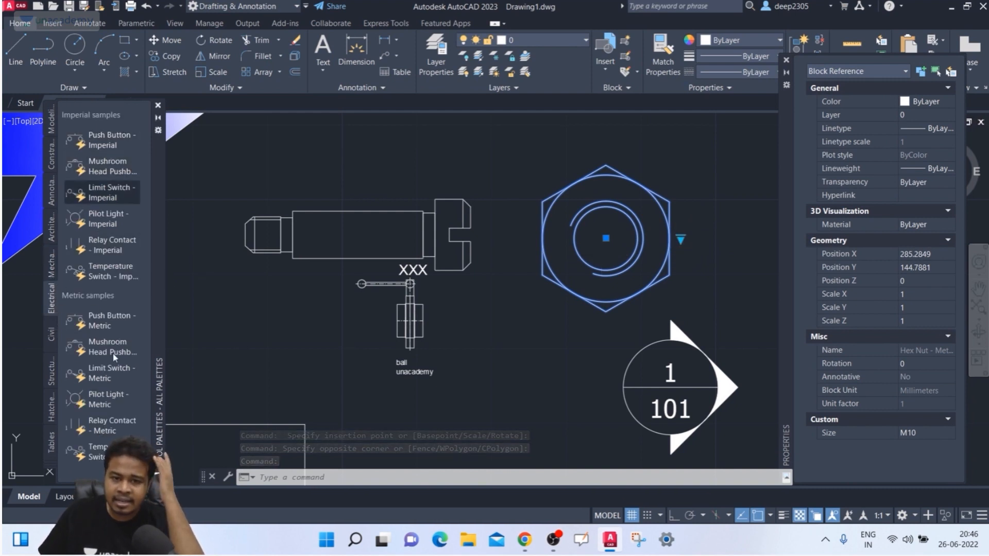
- Browse the Civil, Structural and Tables palettes, ending on the Imperial and ISO hatch swatches
click(52, 336)
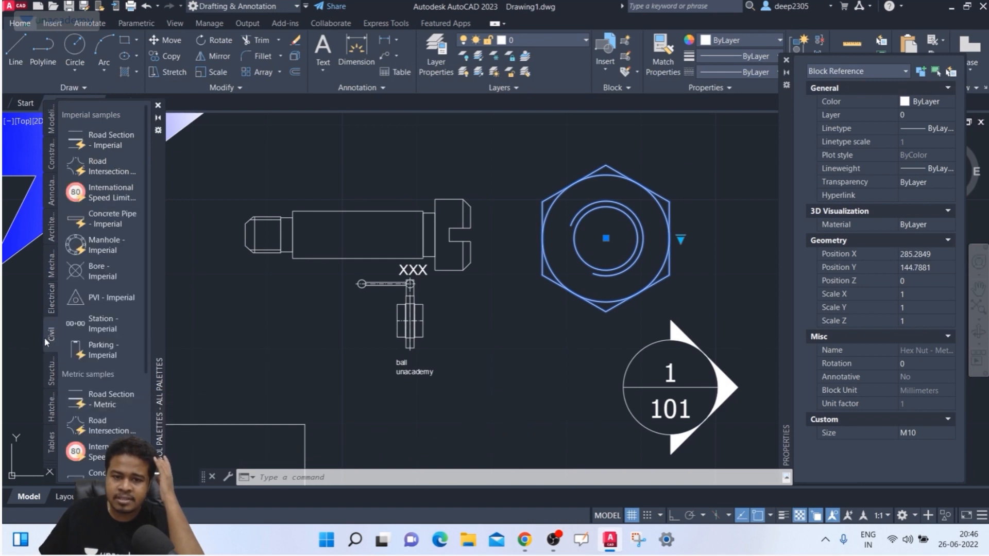
scroll(85, 227, down, 3)
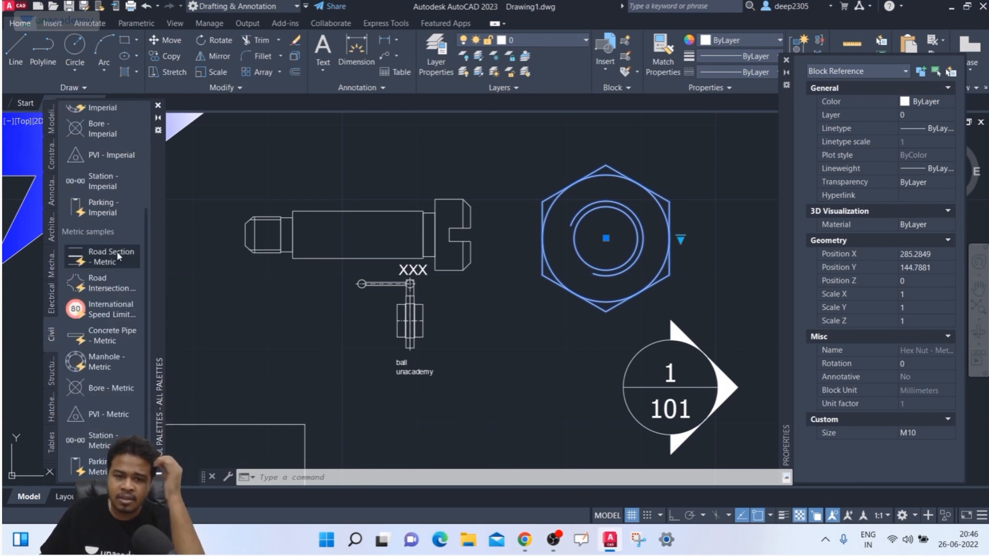
click(53, 373)
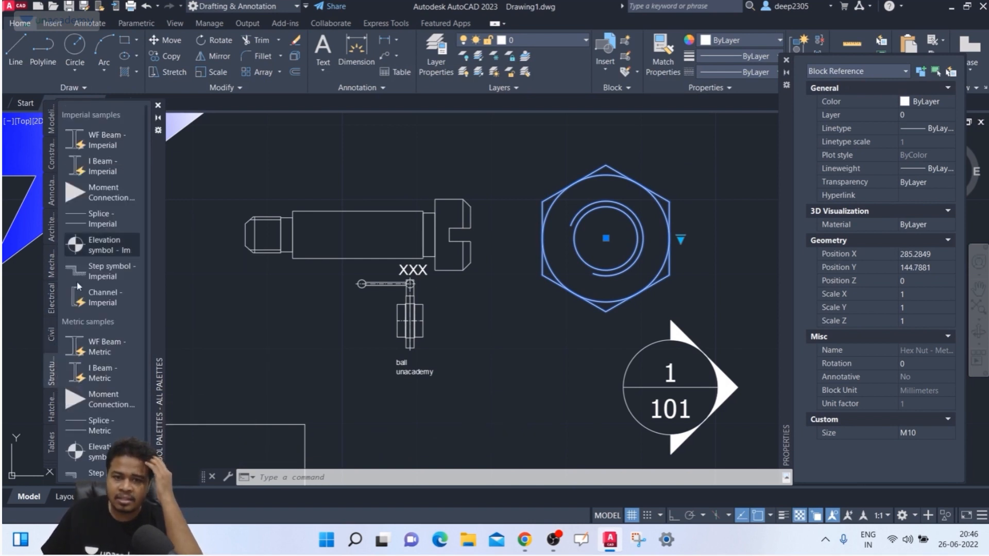
scroll(82, 399, down, 1)
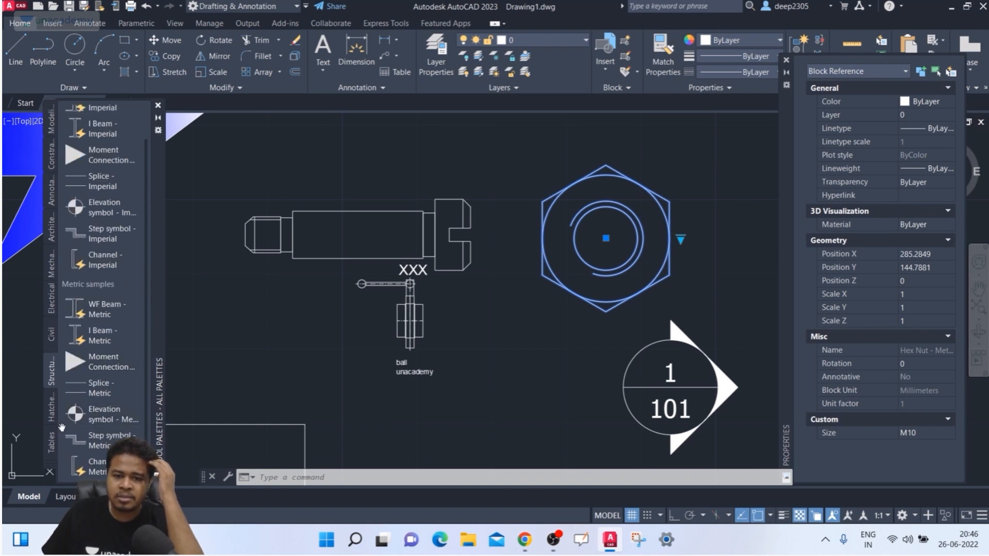
click(50, 442)
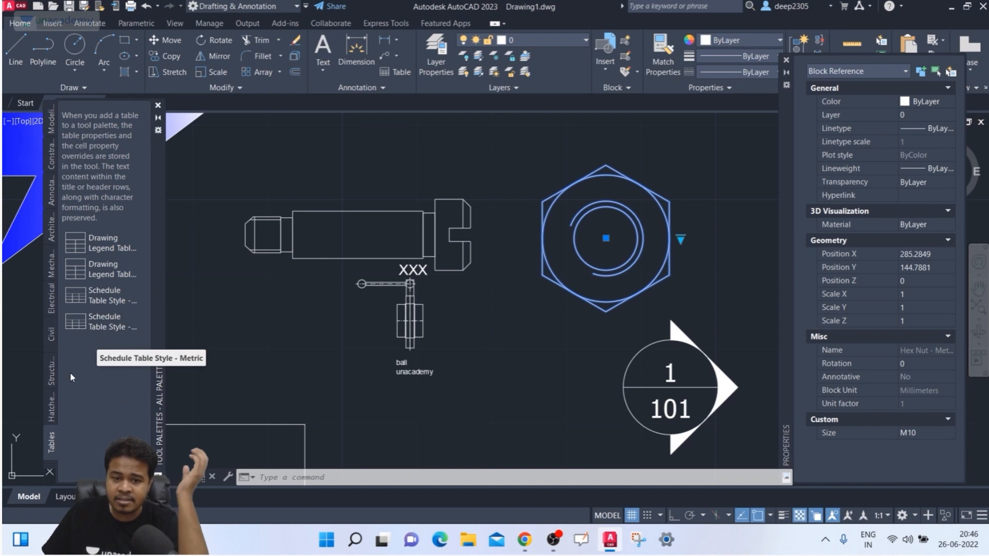
click(54, 415)
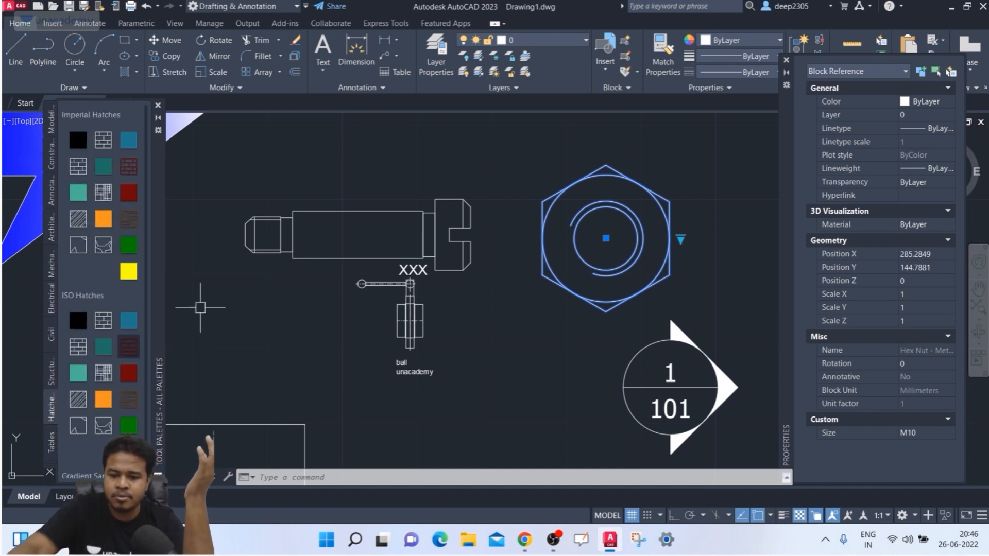
- Draw a small rectangle below the screw with REC and fill it with a brick hatch
text(rec)
key(Return)
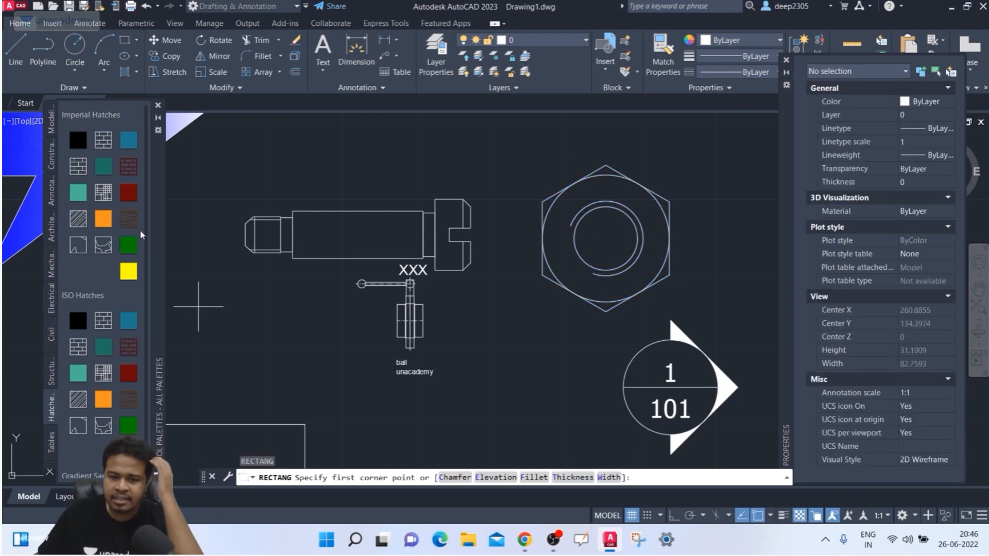
click(234, 312)
click(324, 382)
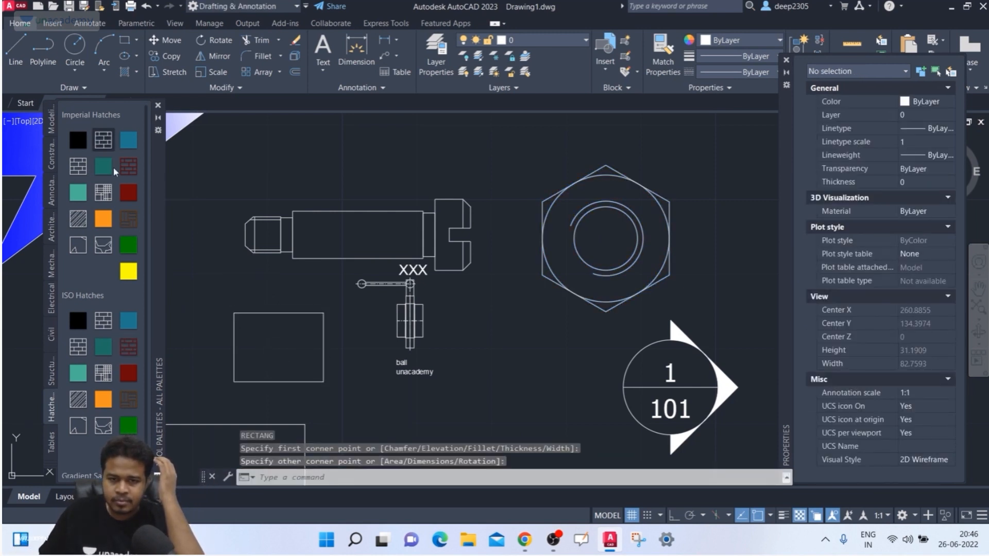
click(128, 193)
click(284, 348)
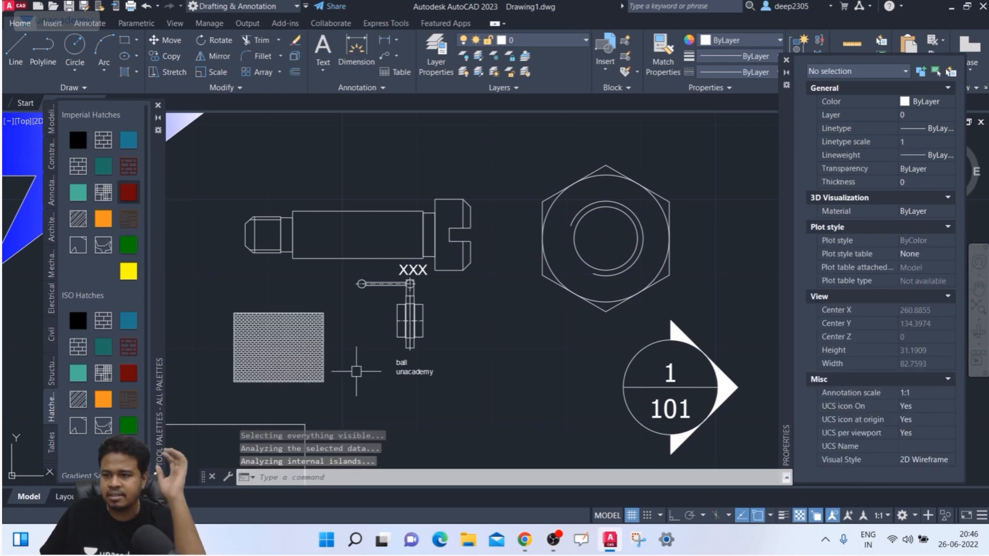
- Fill the bolt's shank rectangle with the diagonal-line hatch from Imperial Hatches
scroll(348, 335, up, 5)
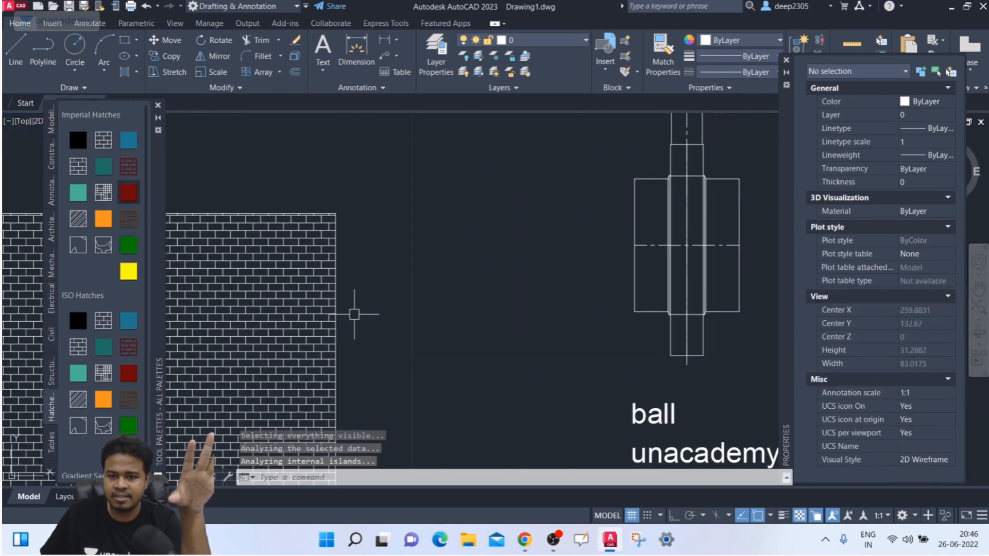
scroll(354, 314, down, 5)
scroll(364, 304, up, 2)
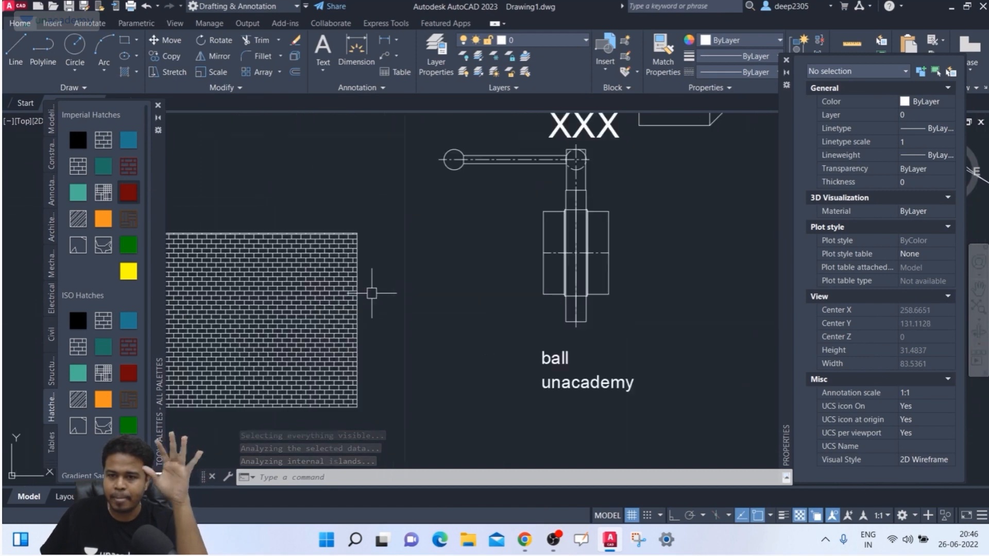
middle_drag(371, 287, 215, 358)
click(78, 219)
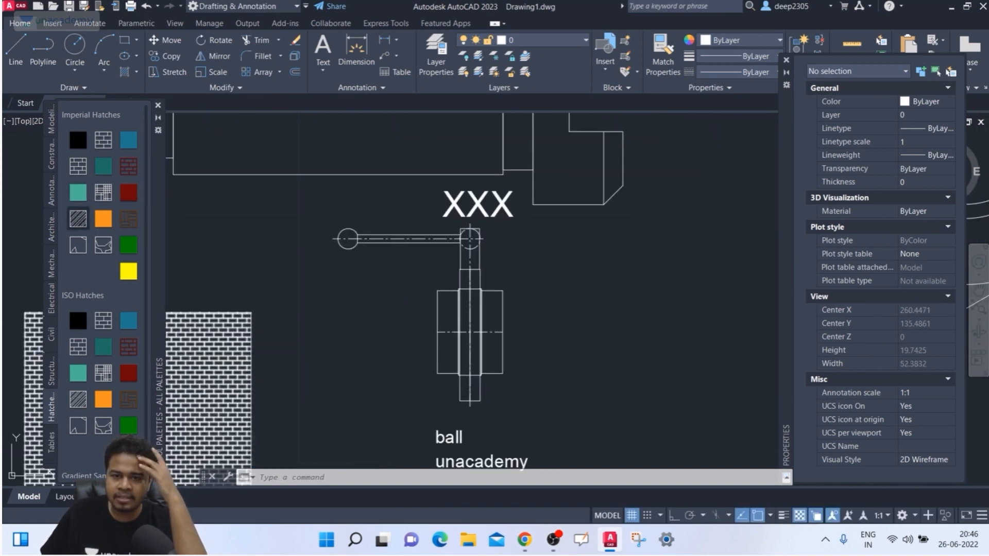
click(307, 155)
scroll(345, 232, down, 3)
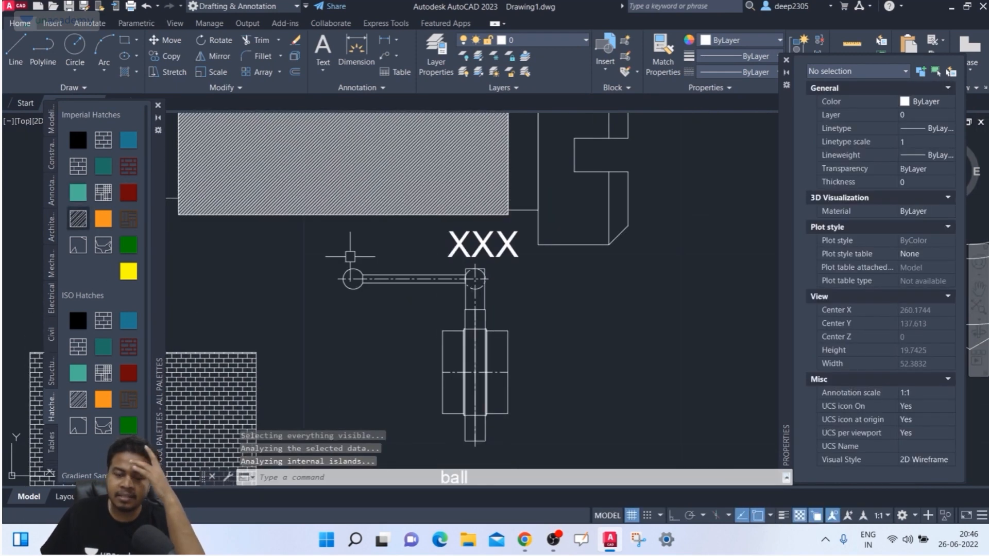
middle_drag(356, 266, 359, 273)
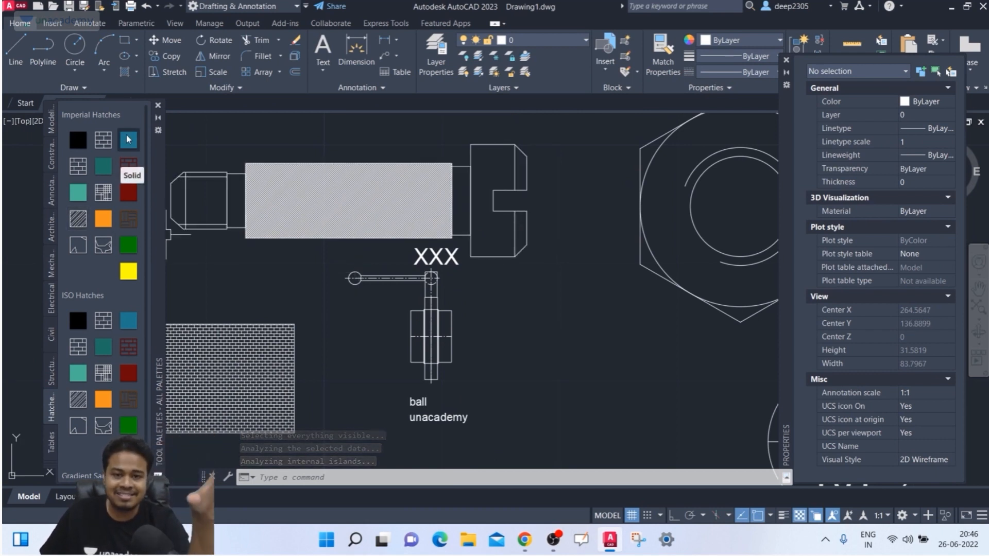
scroll(124, 367, down, 1)
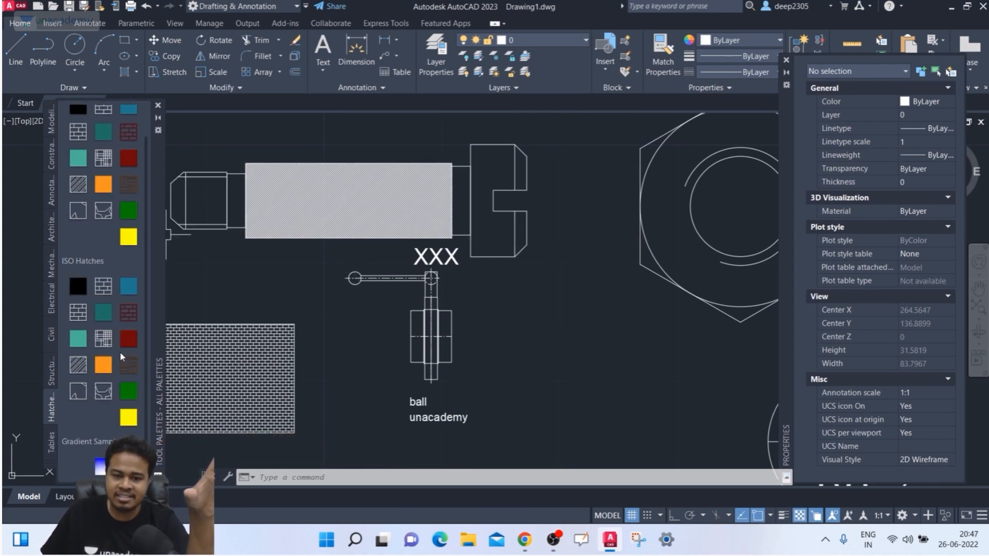
scroll(122, 351, up, 1)
scroll(363, 244, down, 6)
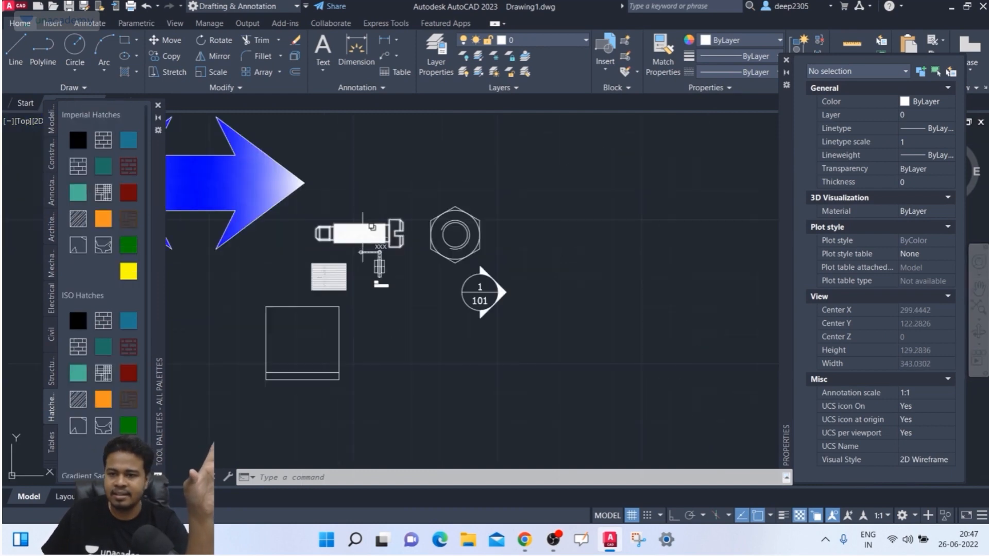
middle_drag(363, 241, 510, 280)
- Select and then deselect the blue double-arrow block and the hex nut
click(412, 227)
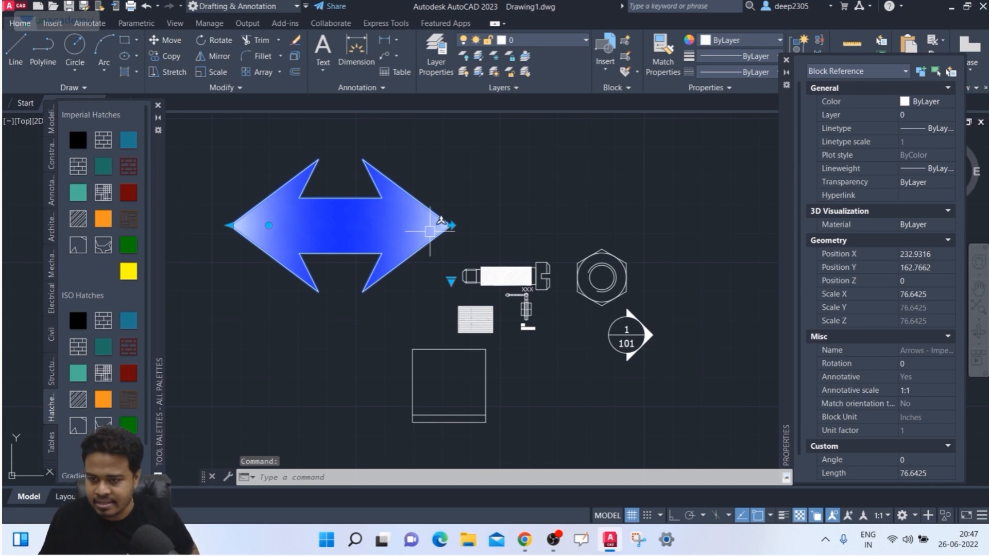
key(Escape)
scroll(593, 263, up, 3)
click(765, 220)
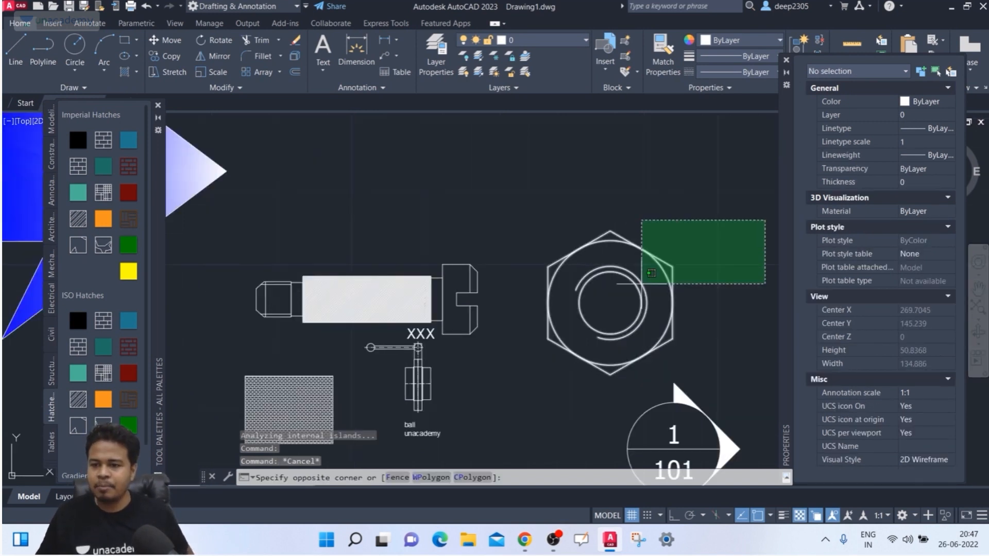
click(651, 273)
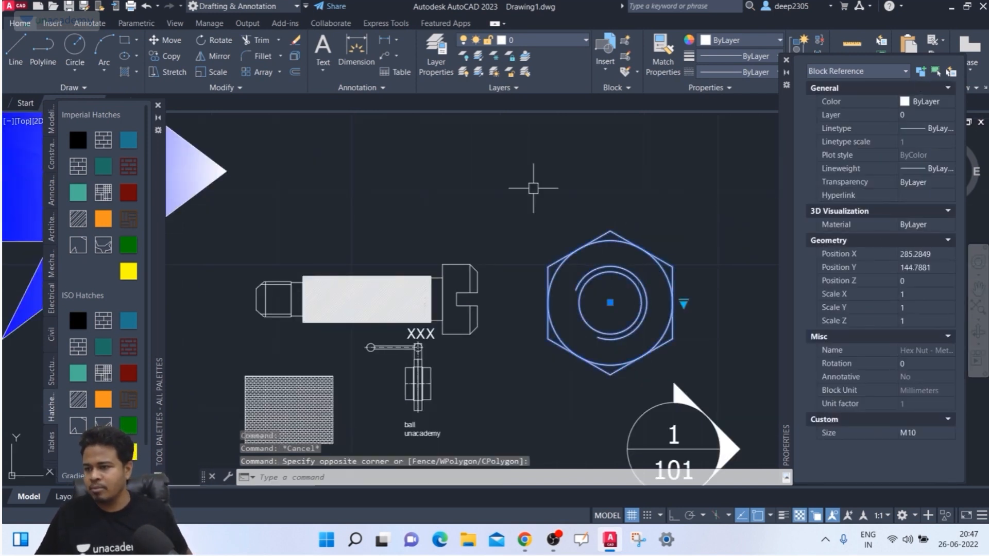
key(Escape)
- Select the M10 hex nut block and centre it in the view
scroll(567, 216, down, 4)
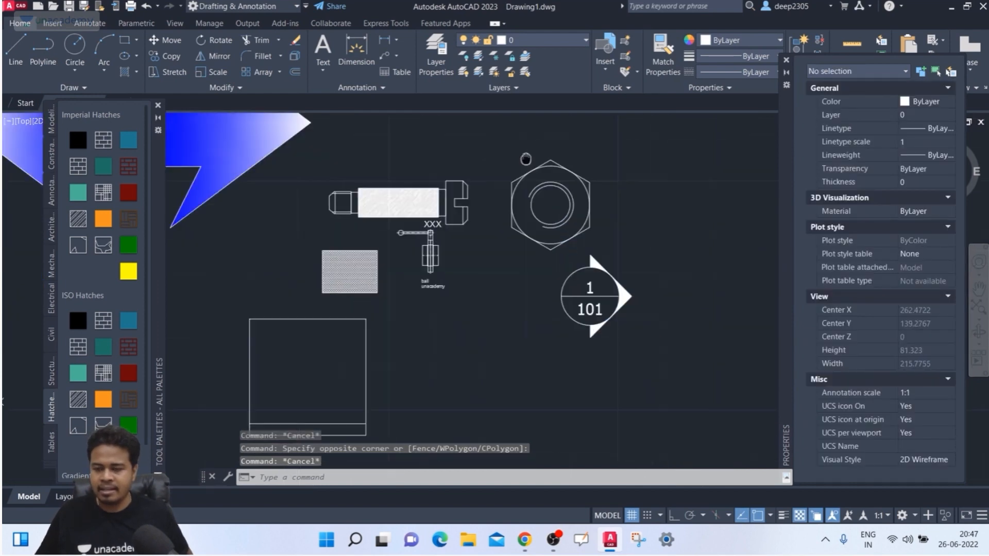
click(540, 194)
middle_drag(540, 194, 531, 277)
scroll(531, 278, up, 2)
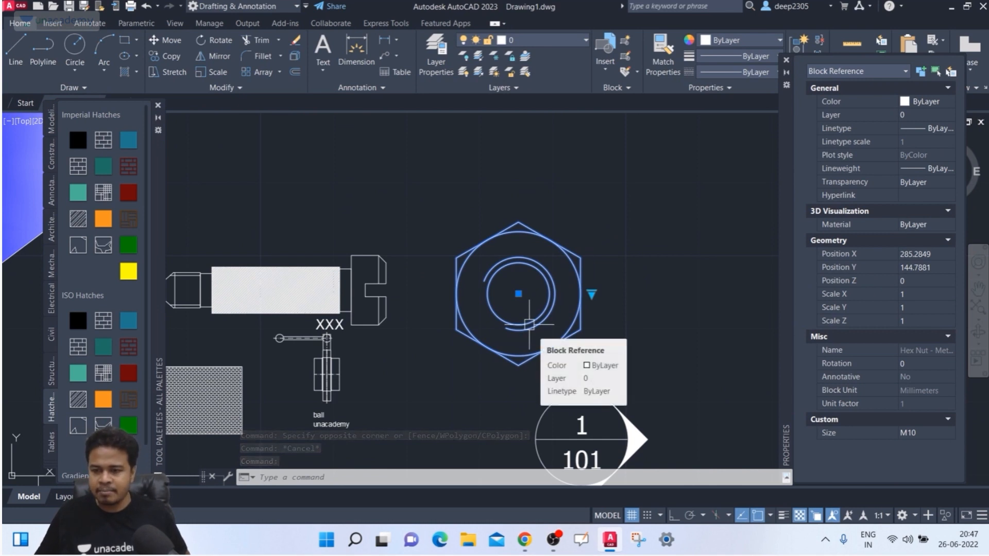
- In the Block Editor, add a circle at the hex nut's lower-left corner and save the block
right_click(529, 324)
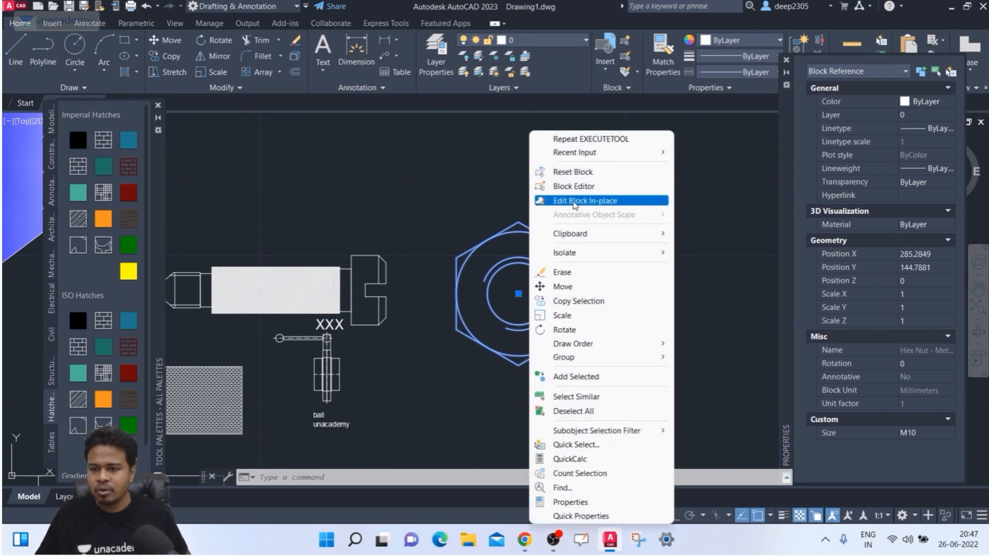
click(574, 187)
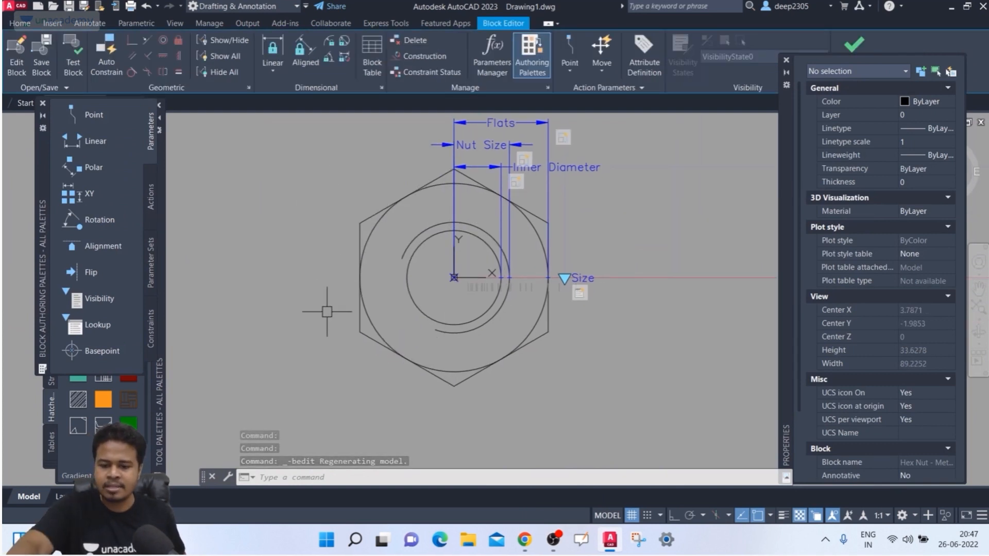
text(c)
key(Return)
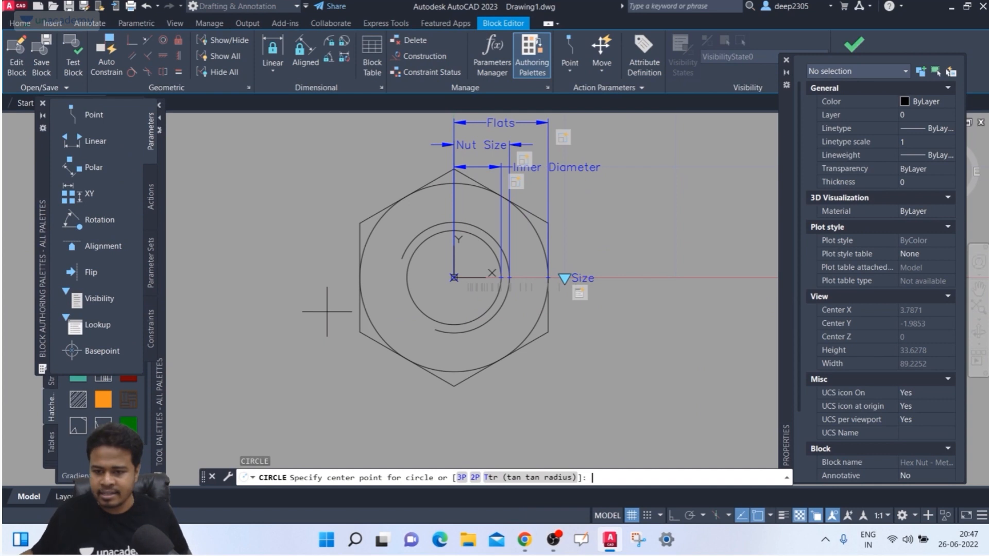
click(403, 356)
click(360, 357)
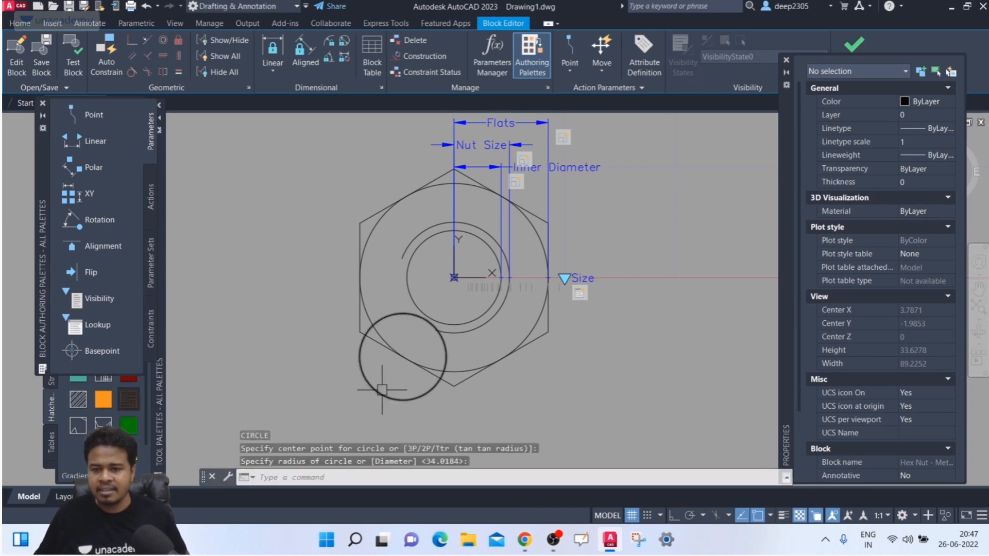
click(864, 48)
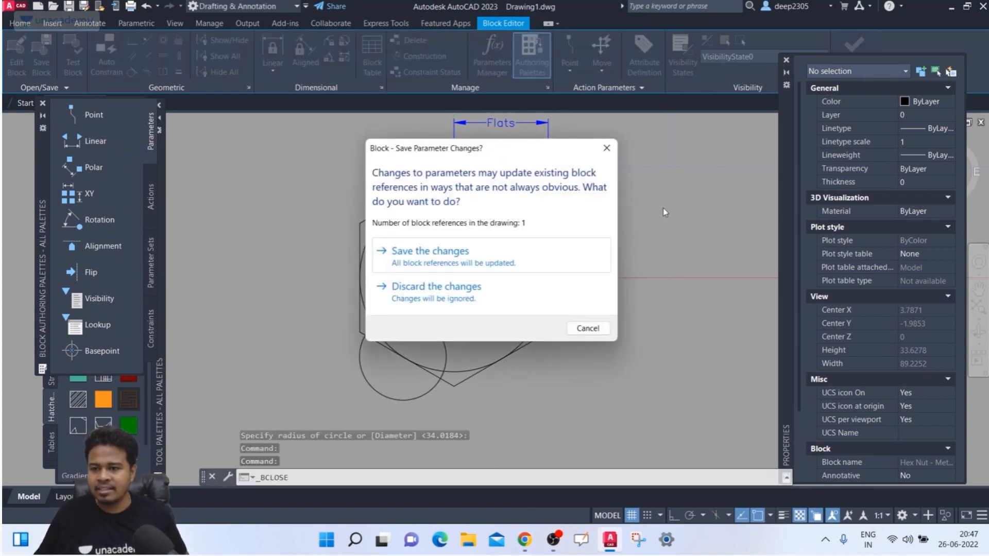
click(410, 268)
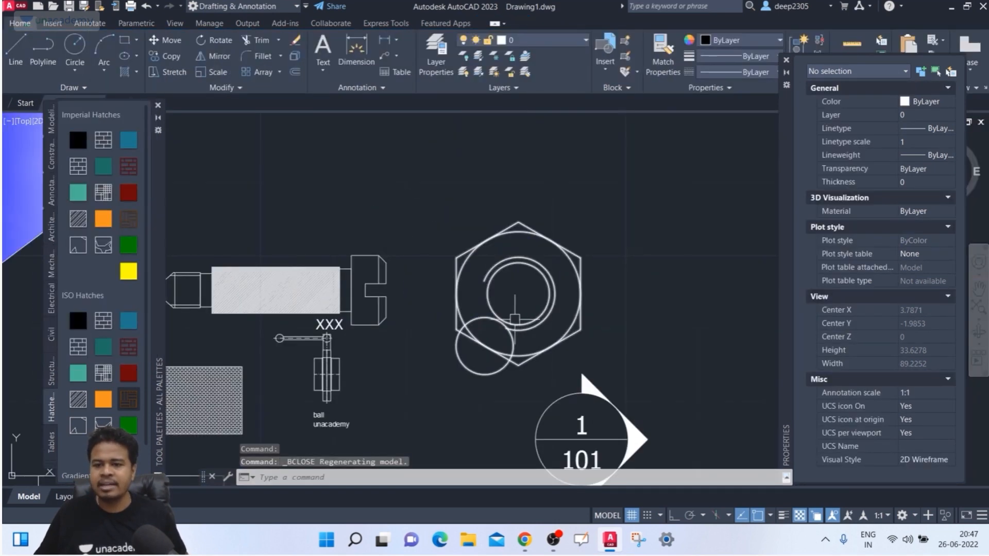
- Close the Tool Palettes, deselect the hex nut, and zoom out to show all nine objects
click(511, 321)
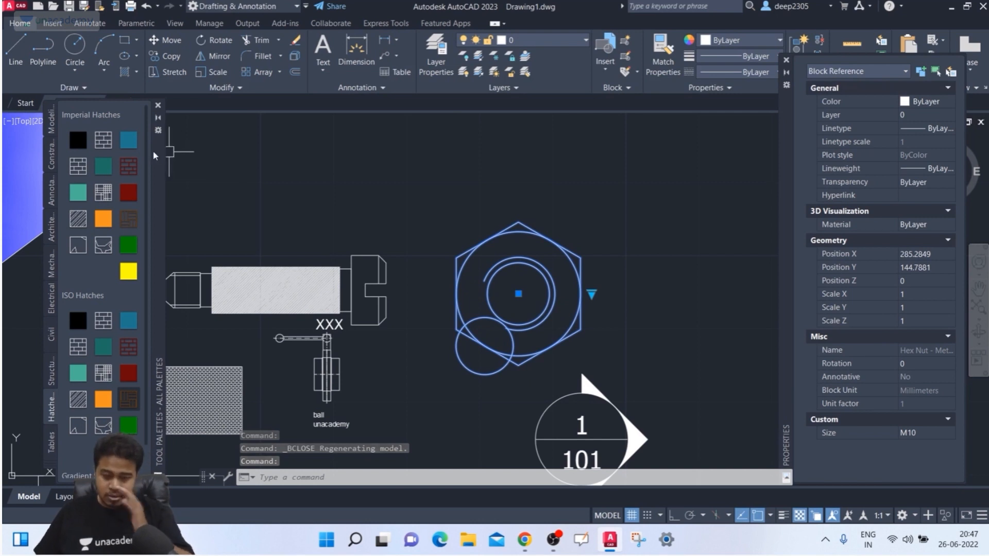
click(158, 105)
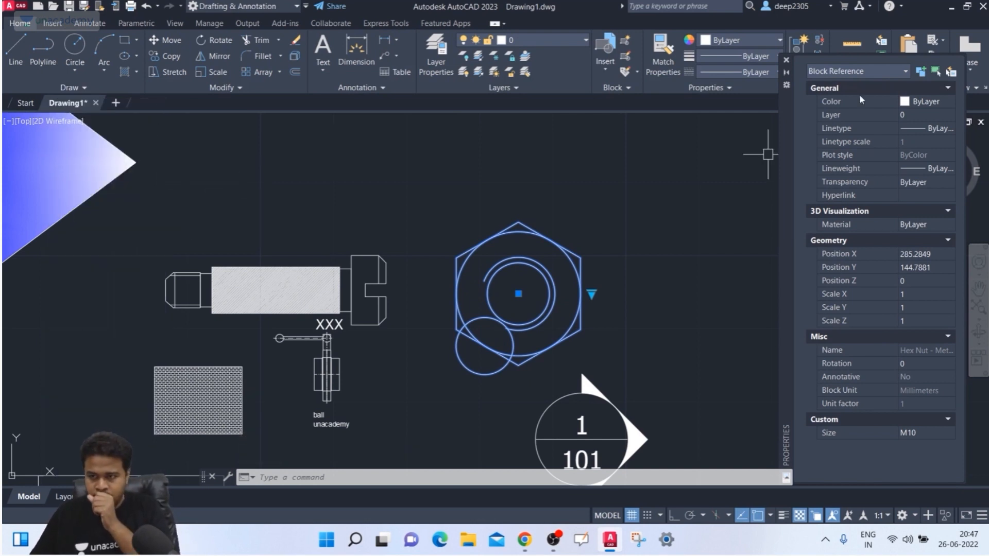
scroll(509, 170, down, 2)
key(Escape)
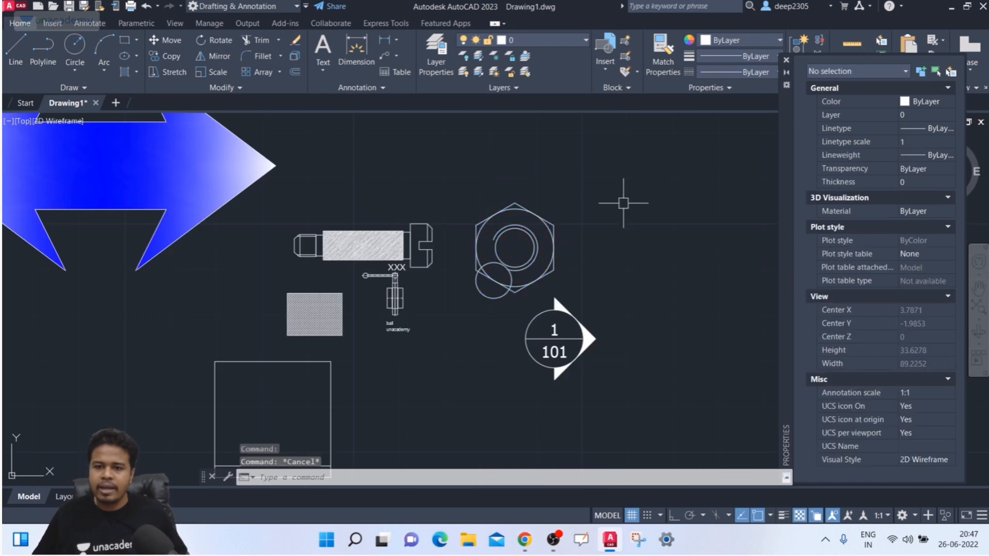
scroll(634, 192, down, 4)
scroll(567, 216, down, 2)
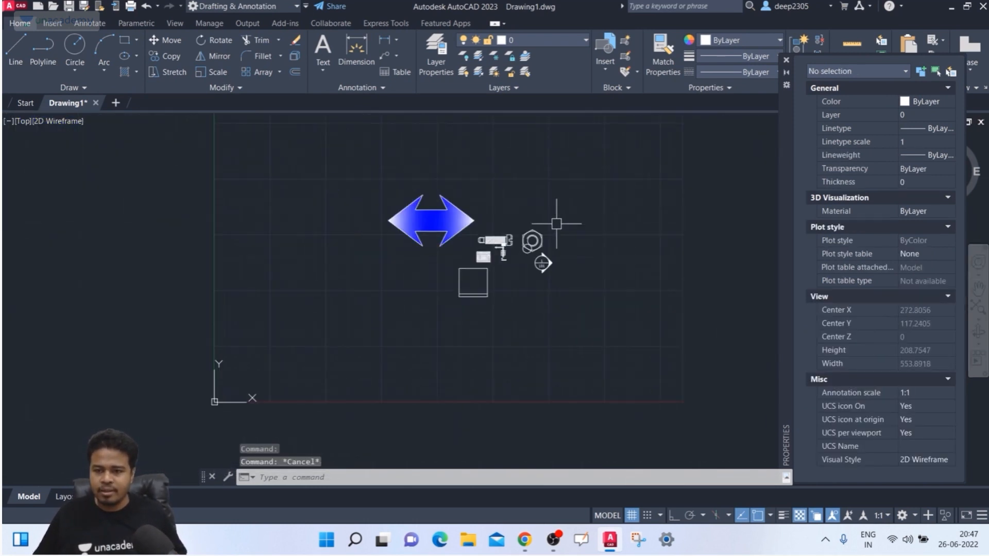
click(611, 178)
- Window-select all nine objects and delete them, leaving Drawing1's model space empty
click(353, 332)
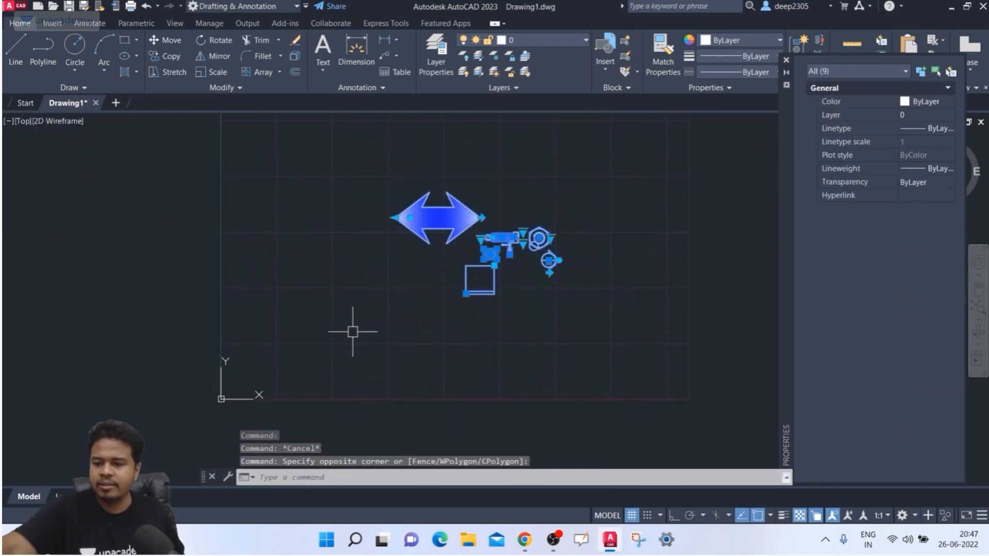
key(Delete)
scroll(340, 250, down, 2)
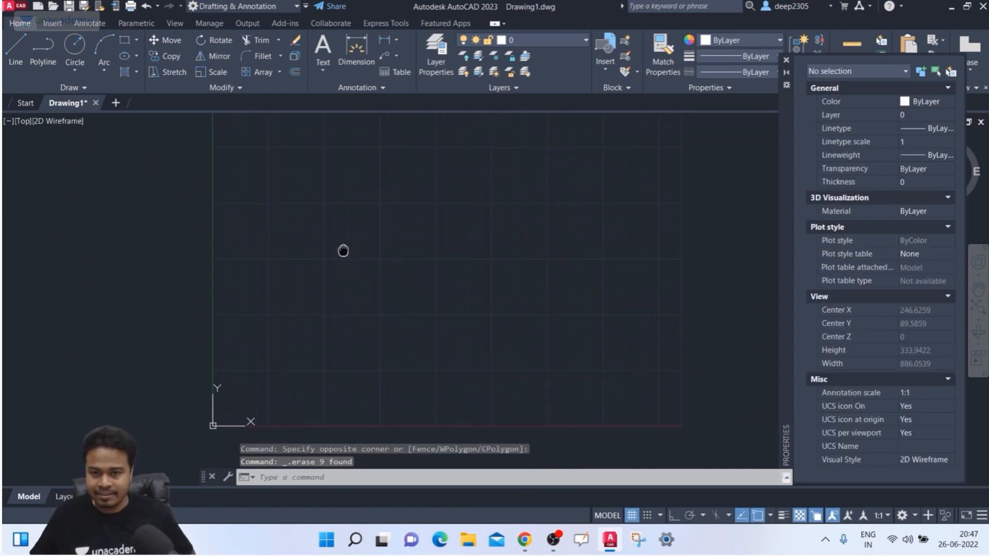
middle_drag(349, 245, 365, 251)
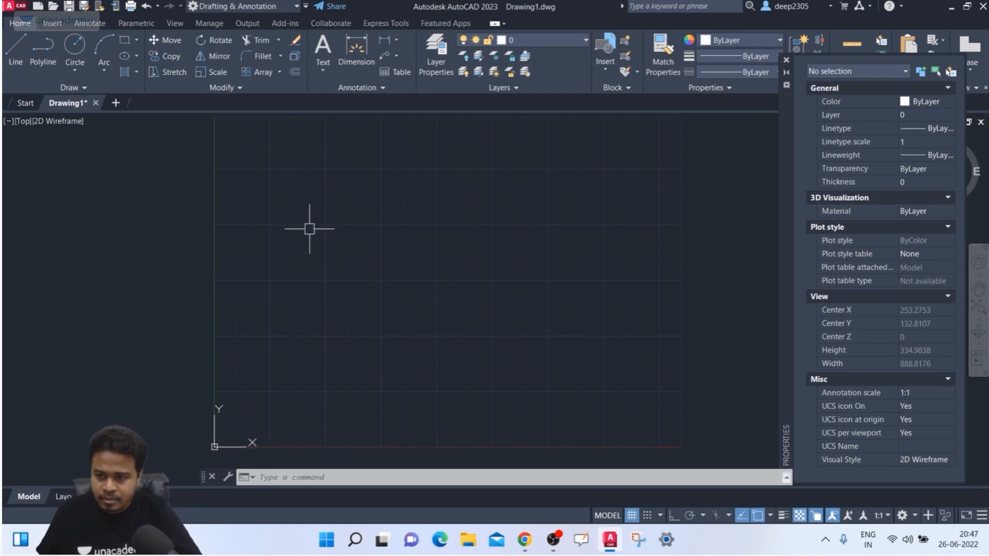
middle_drag(310, 229, 285, 233)
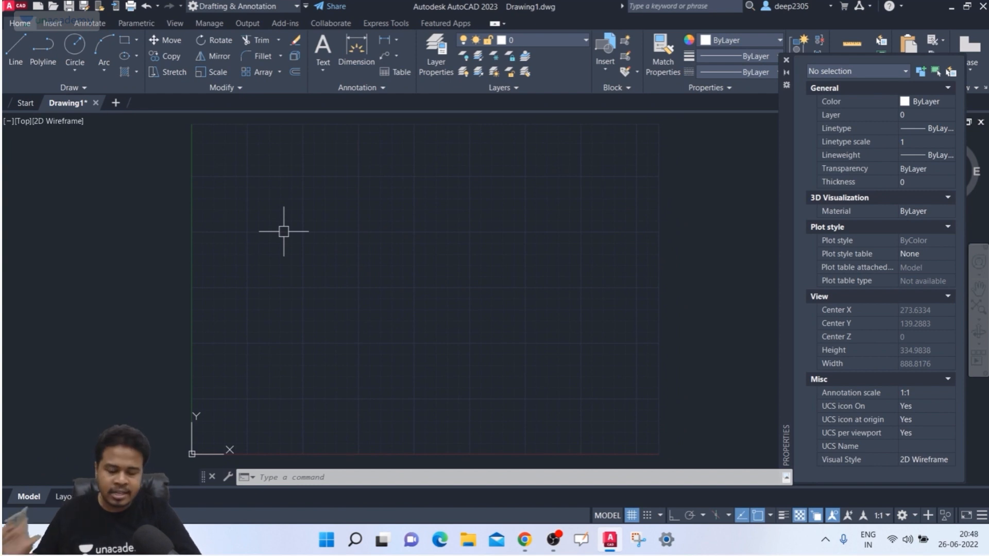
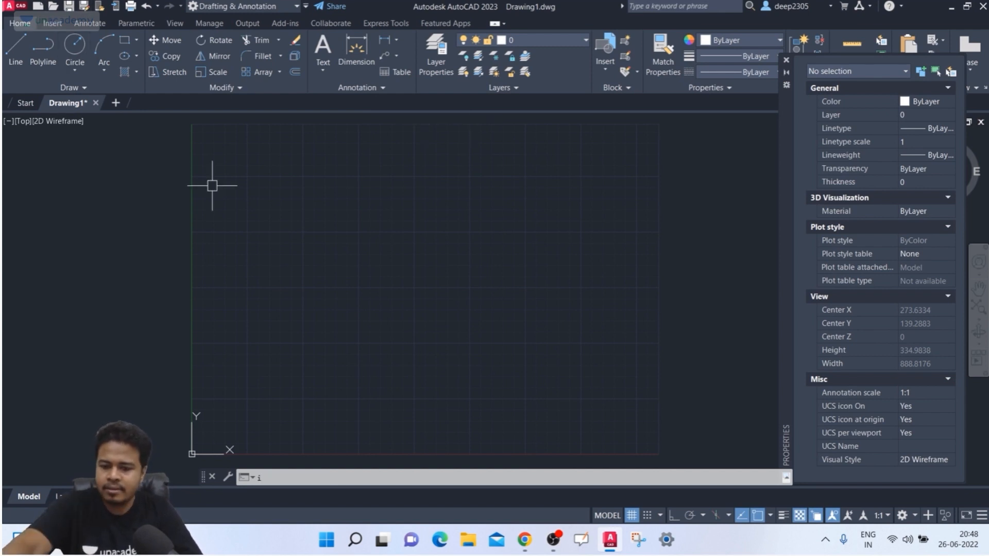
- Run the INSERT command to bring up the Blocks palette for Drawing1
key(Return)
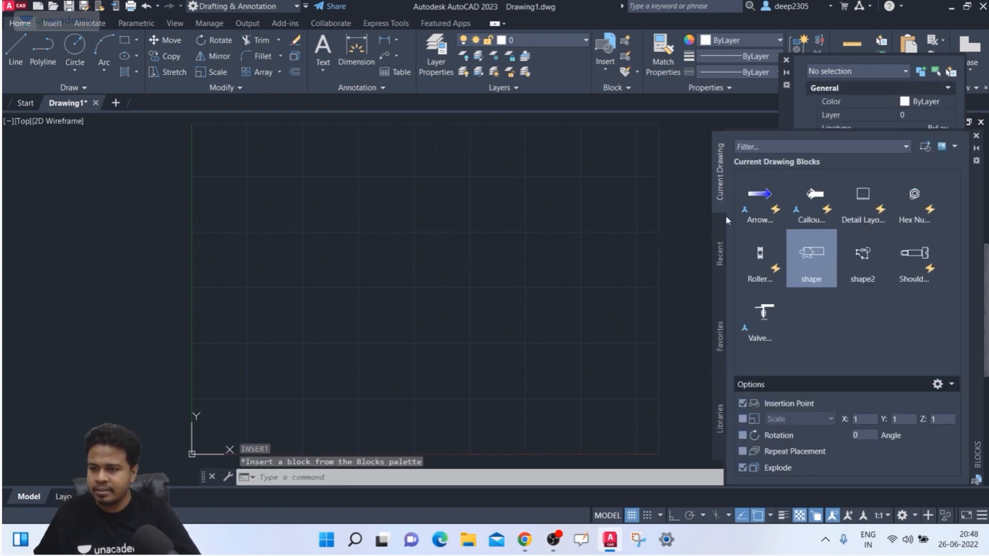
- Insert the TITLE BLOCK STANDARD DEEP drawing near the origin and accept its attribute values
click(923, 145)
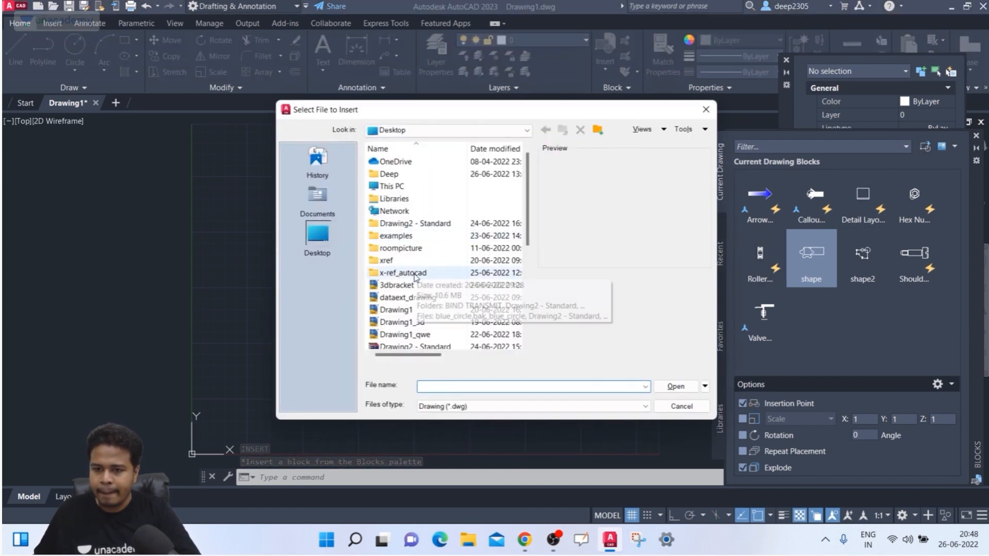
scroll(416, 285, down, 4)
scroll(416, 284, down, 1)
click(407, 273)
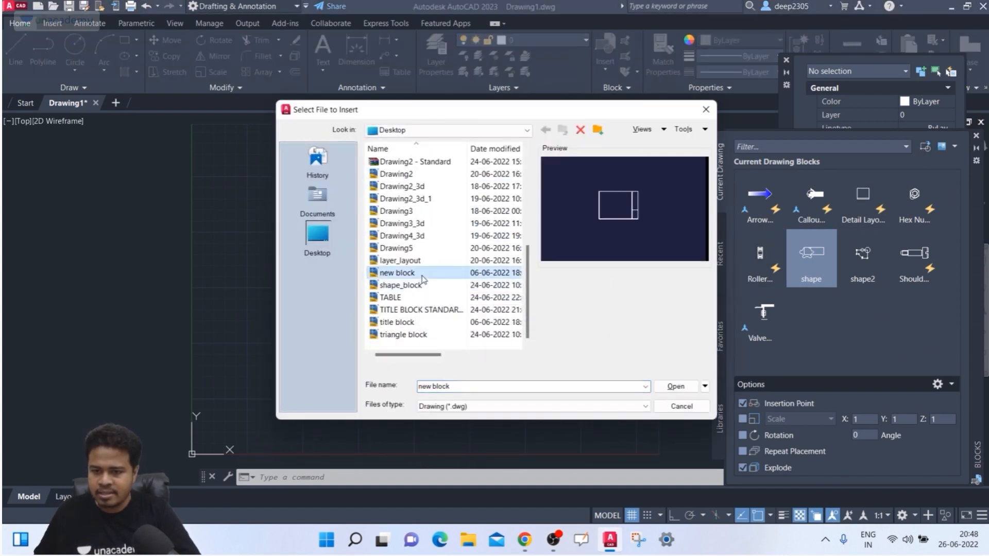
click(410, 310)
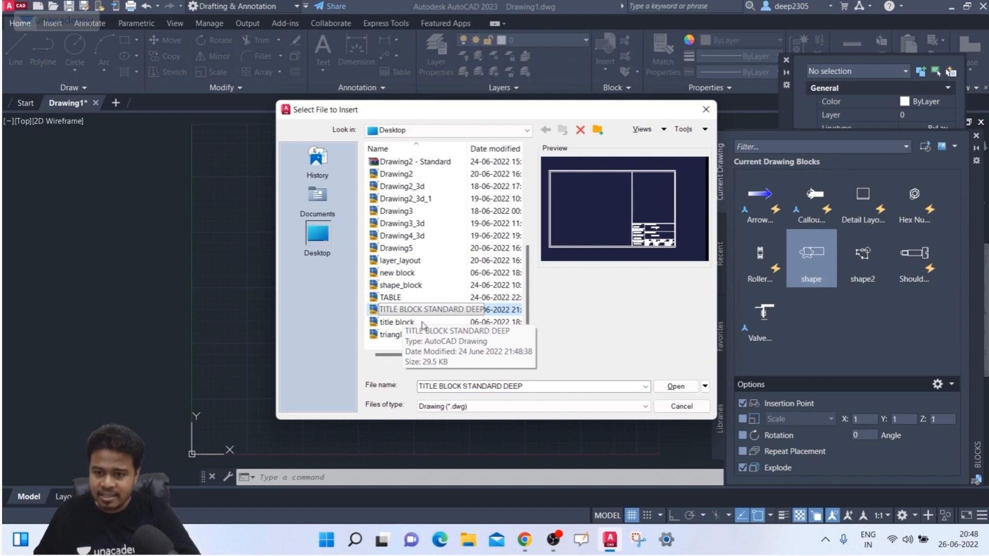
click(676, 386)
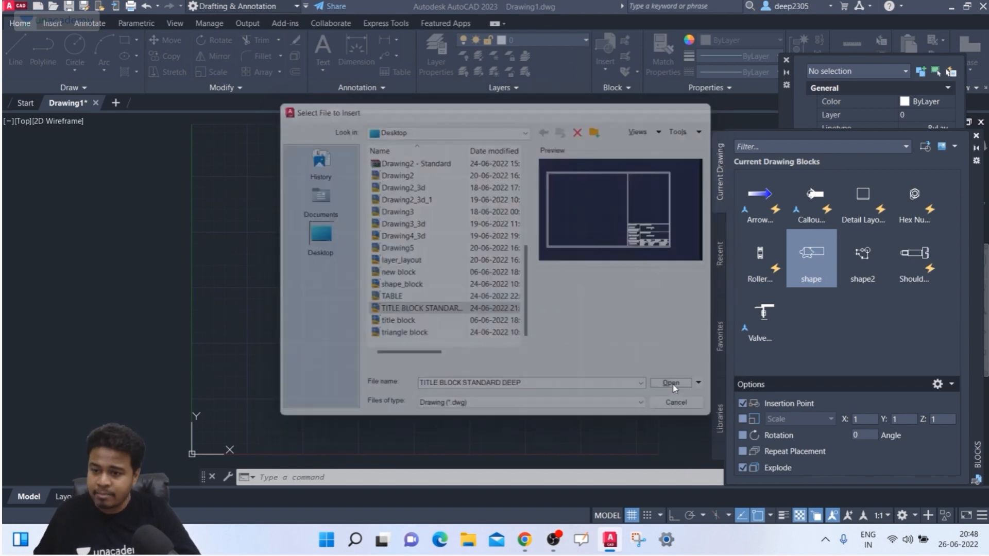
scroll(230, 160, down, 4)
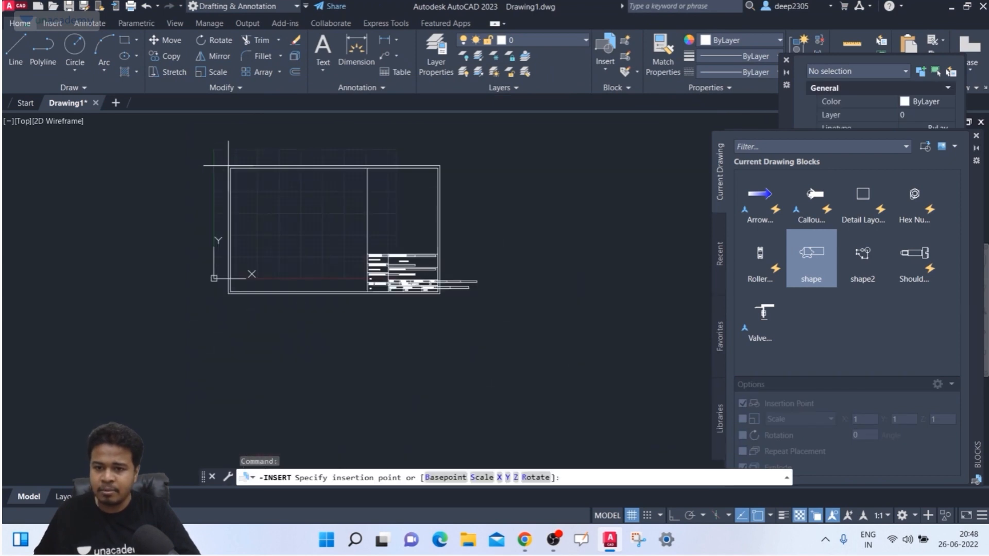
click(228, 166)
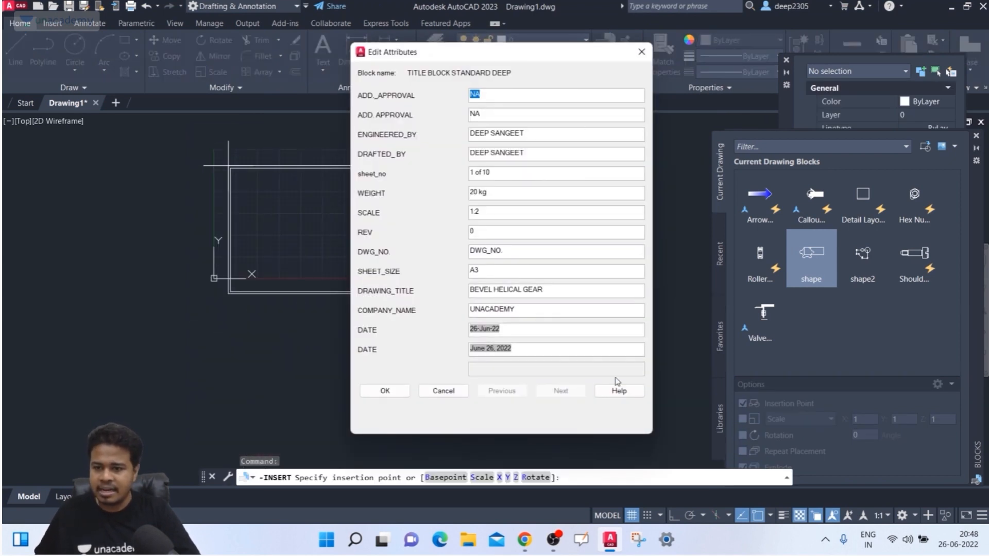
click(386, 391)
scroll(453, 176, up, 4)
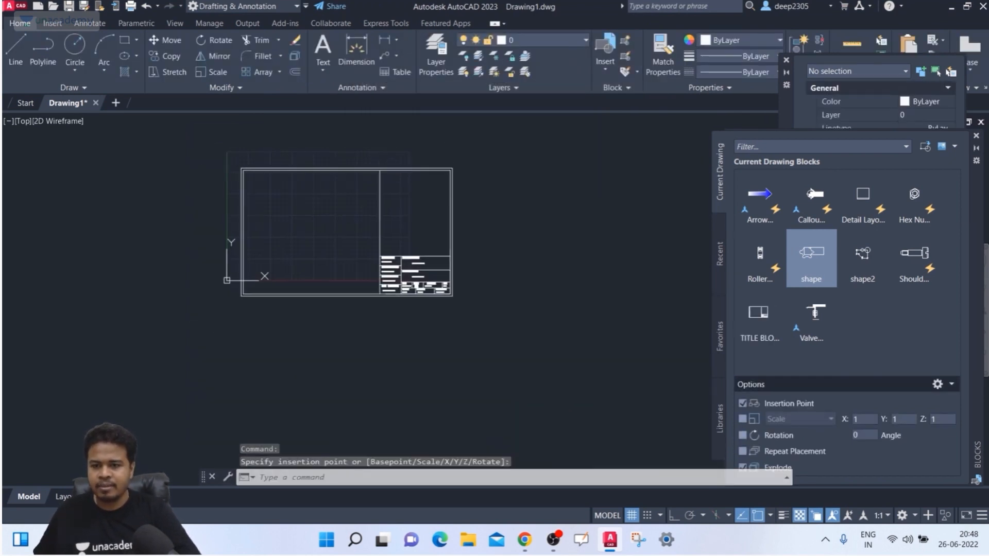
- Cancel the insert, select the title block's outer frame lines, then clear that selection
key(Escape)
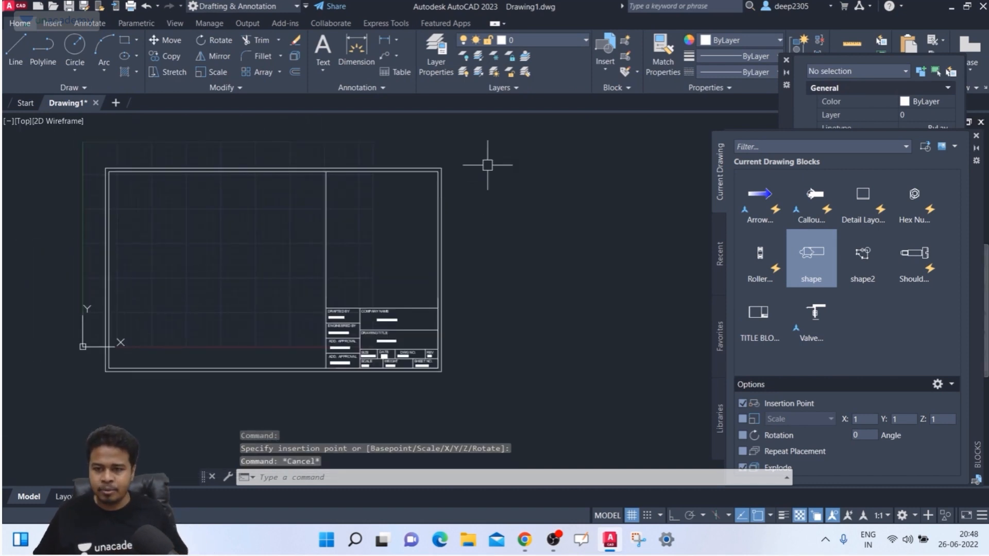
click(486, 159)
click(437, 181)
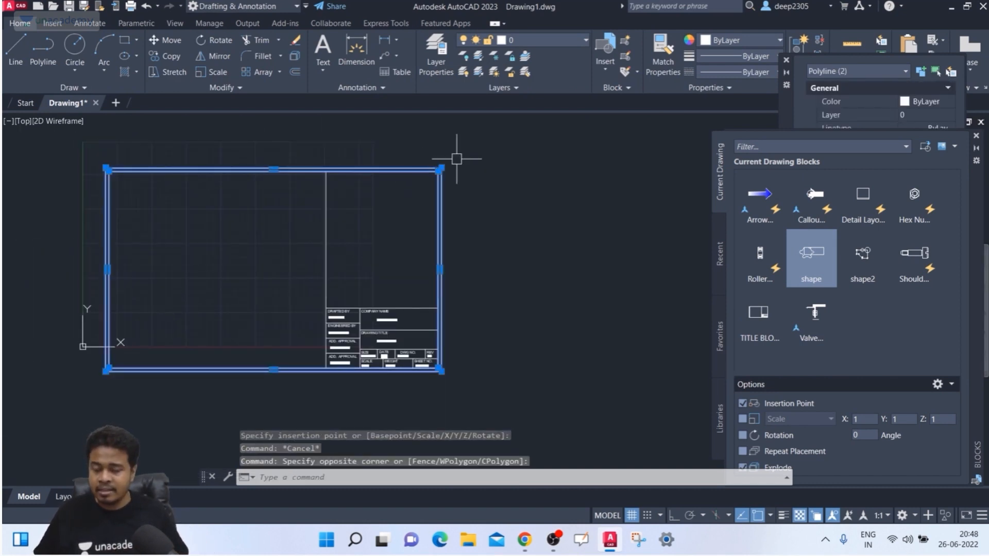
right_click(386, 172)
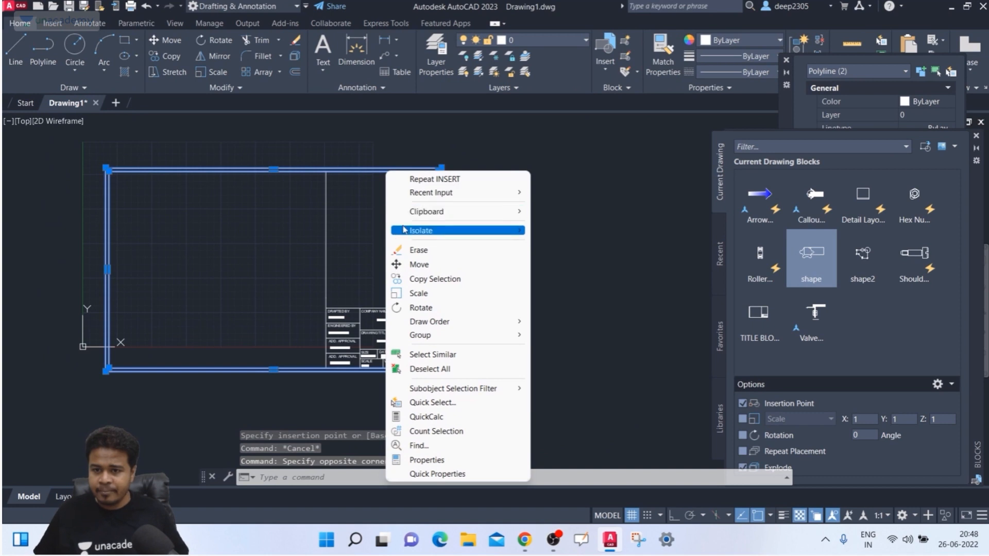
key(Escape)
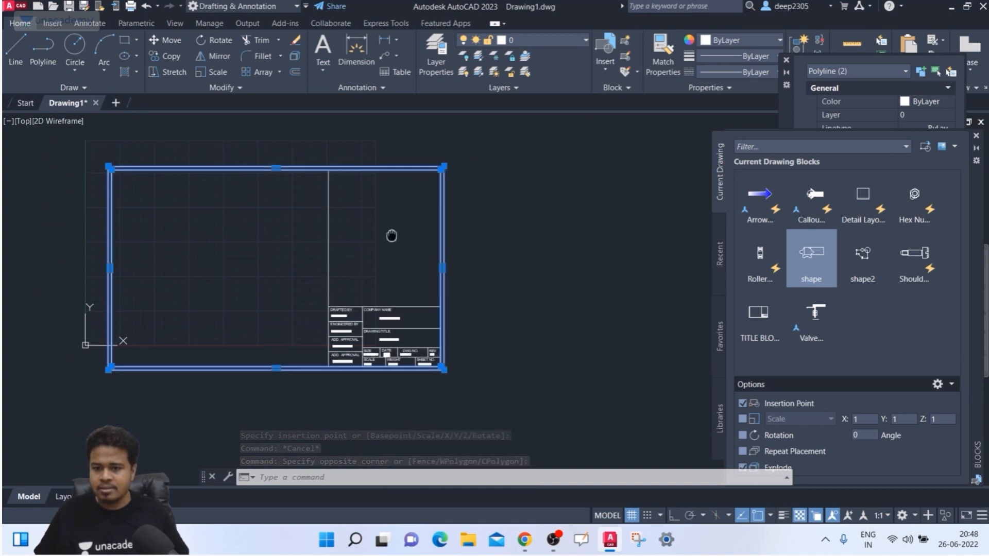
key(Escape)
- Window-select all 49 title block objects and erase them
middle_drag(391, 234, 408, 221)
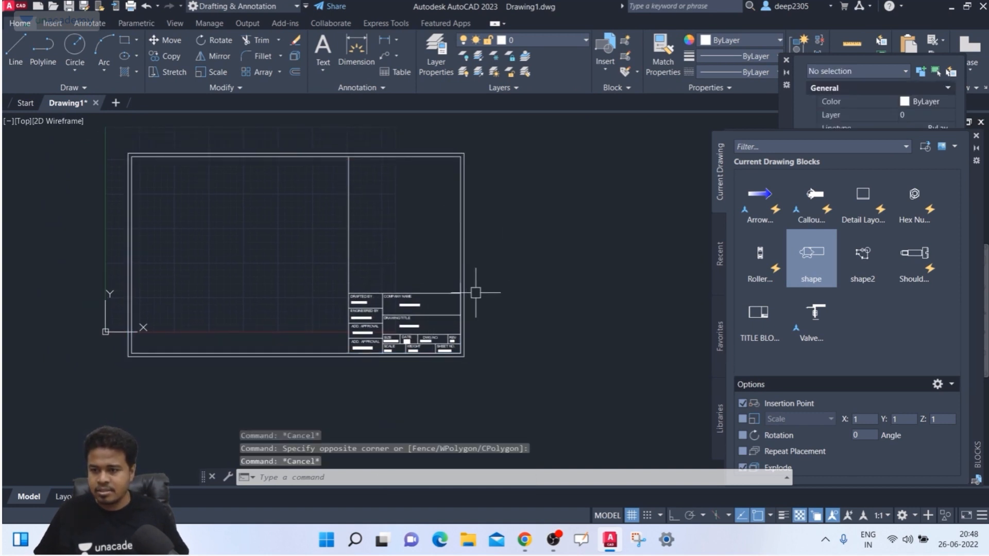
middle_drag(465, 287, 473, 272)
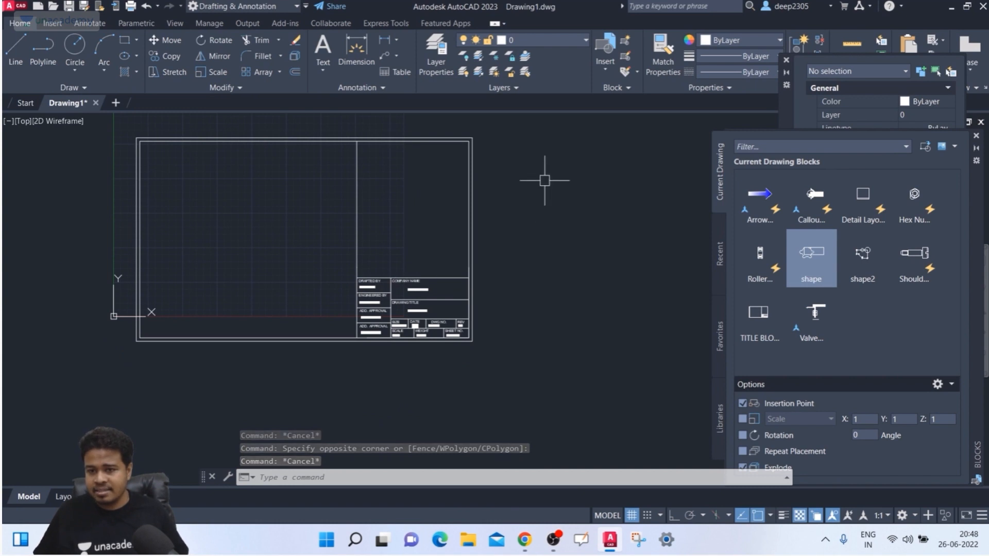
click(547, 134)
click(133, 354)
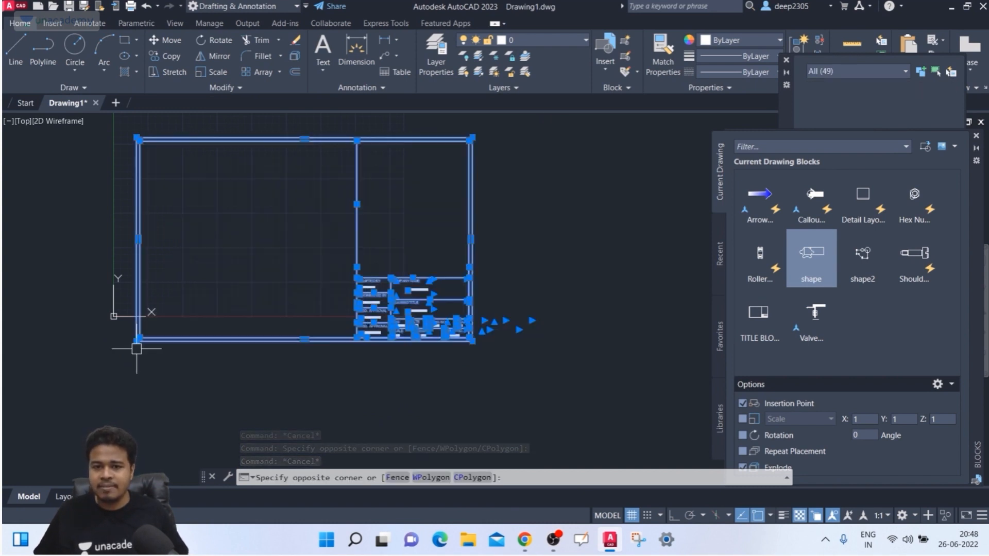
right_click(176, 341)
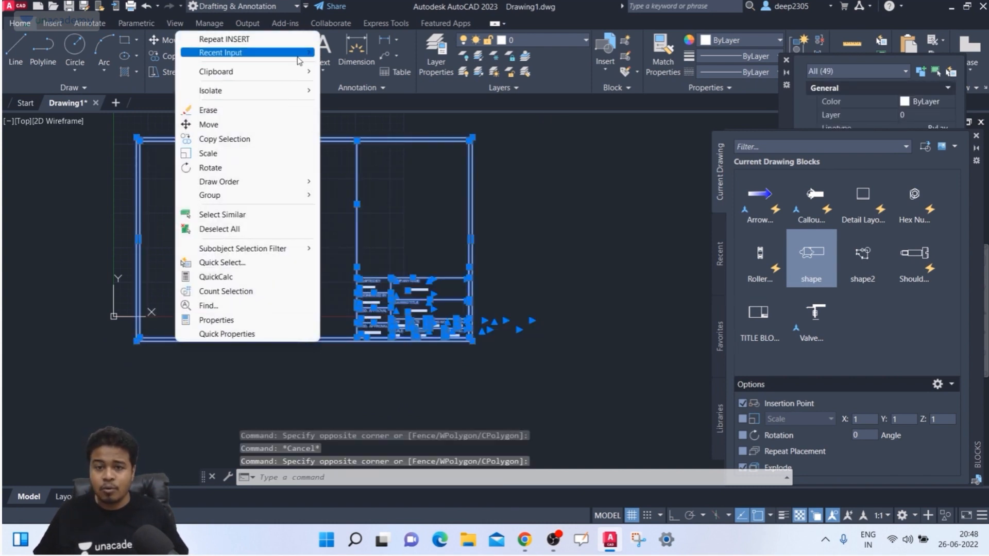
key(Escape)
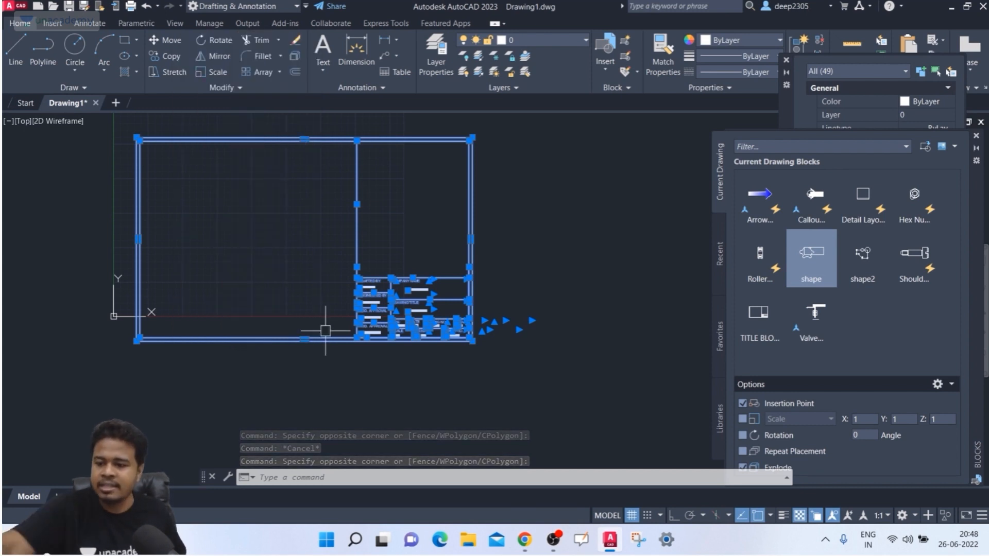
key(Delete)
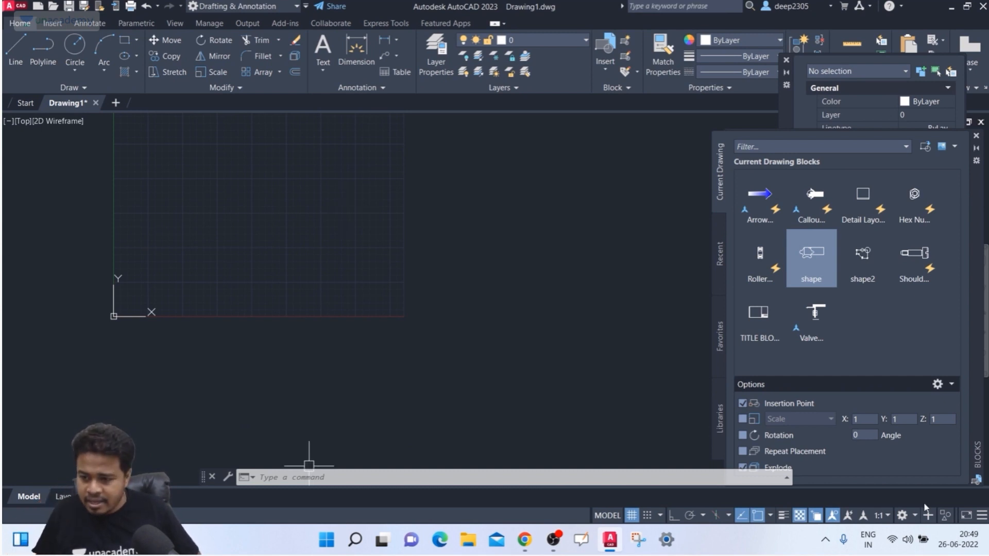
- With Explode unchecked, insert TITLE BLOCK STANDARD DEEP as one block and accept its attributes
click(760, 469)
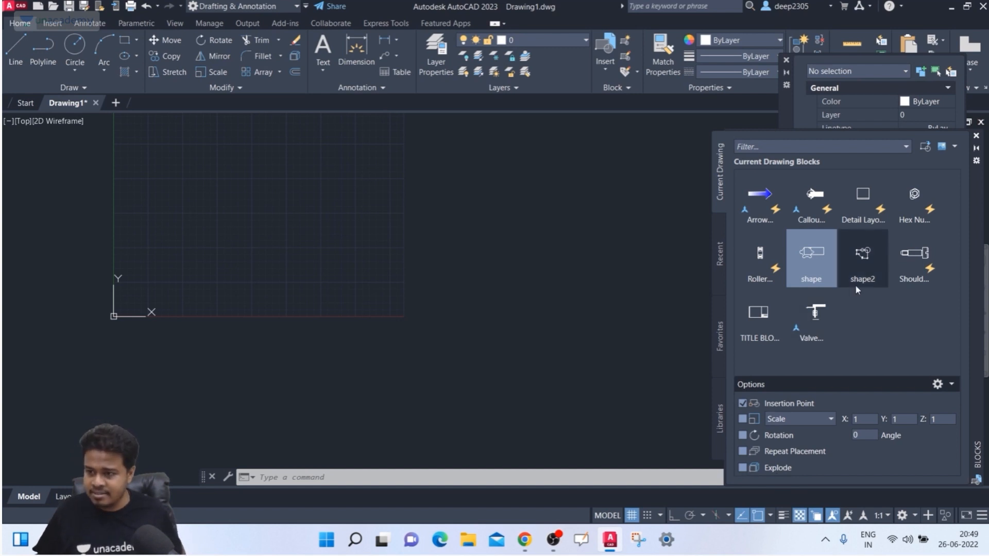
click(764, 326)
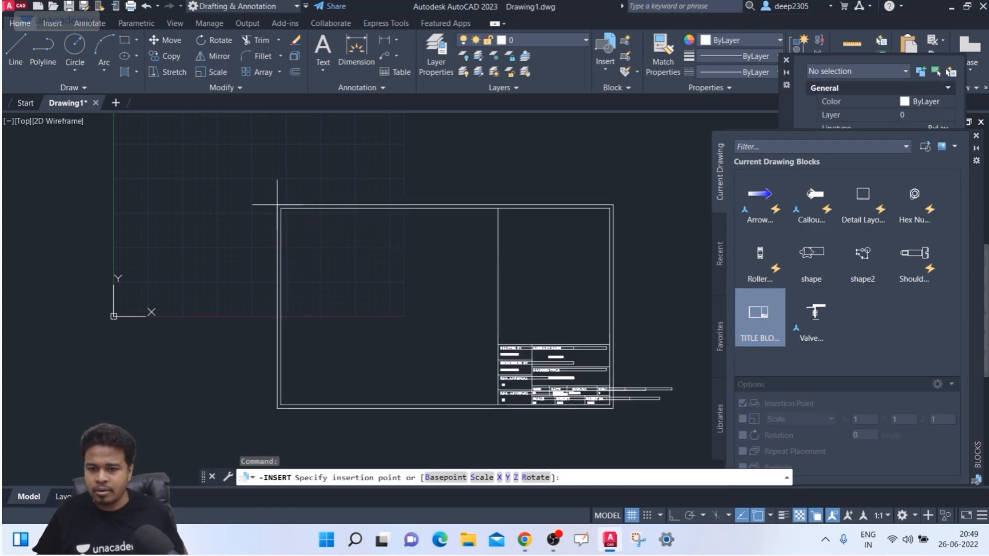
click(276, 205)
click(385, 391)
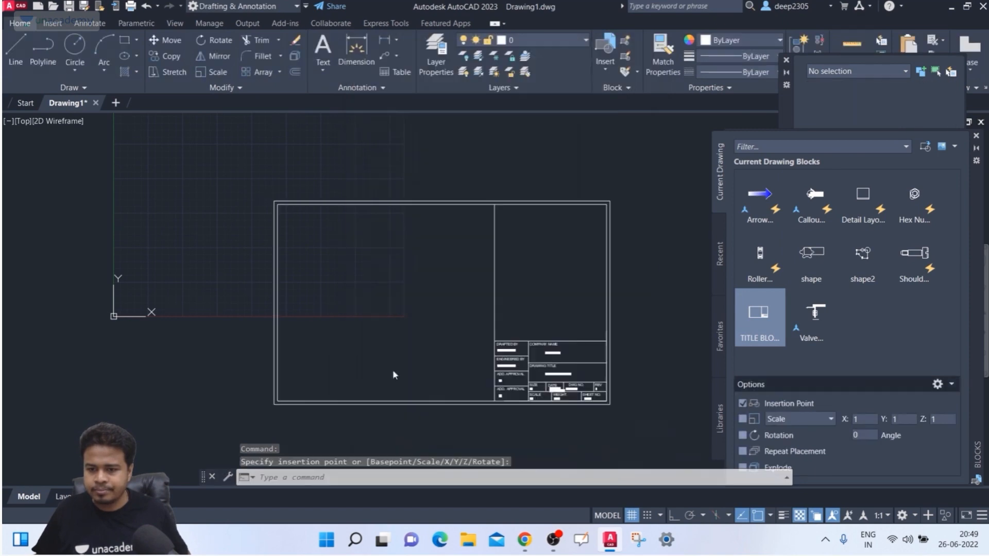
key(Escape)
- Open the title block in the Block Editor, then close it saving the changes
click(409, 401)
right_click(408, 400)
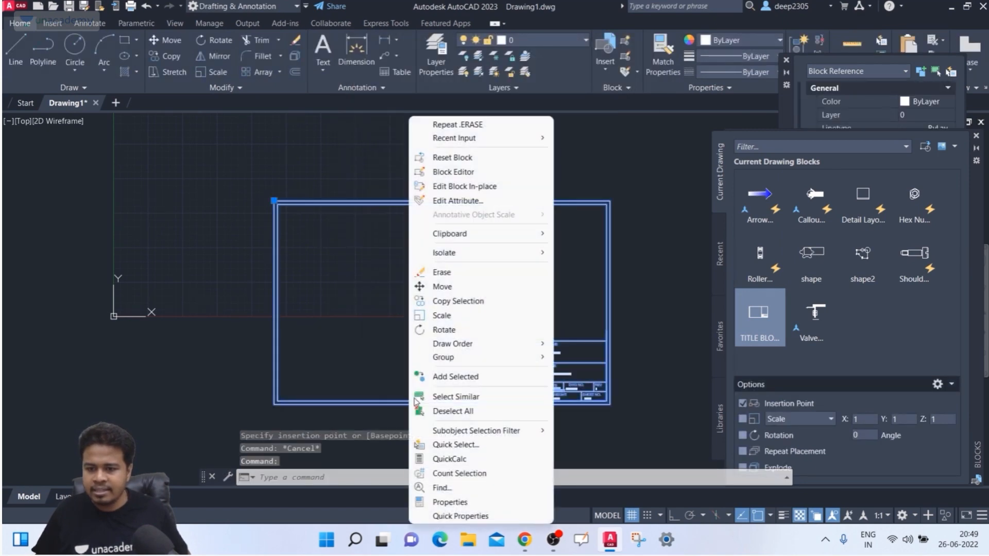
click(459, 171)
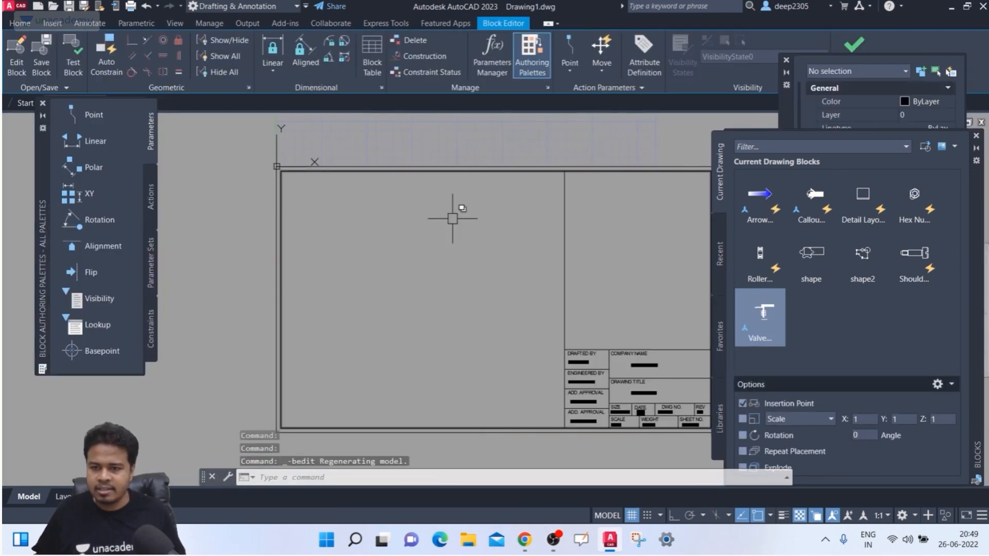
click(850, 40)
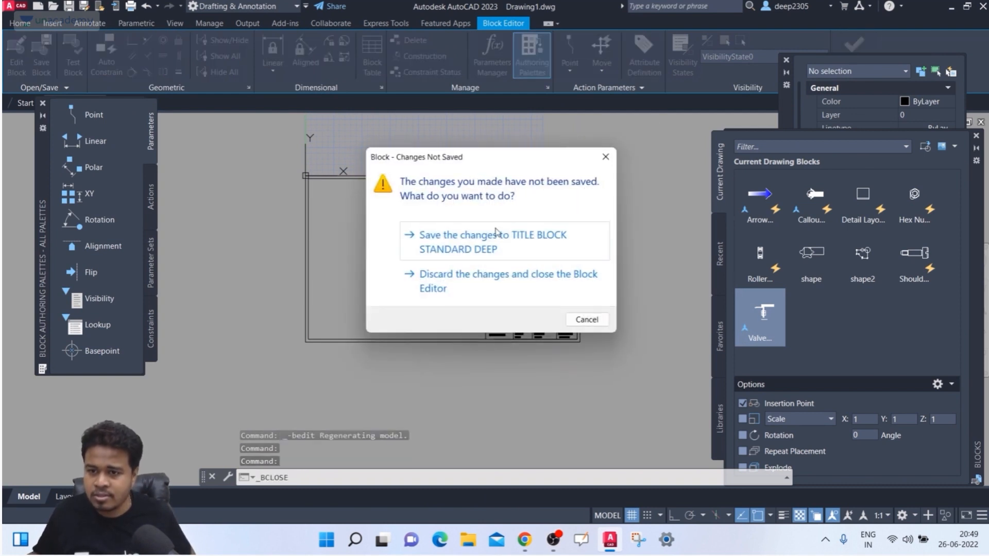
click(495, 231)
mouse_move(452, 213)
middle_down()
mouse_move(423, 164)
mouse_move(414, 178)
middle_up()
scroll(422, 165, down, 2)
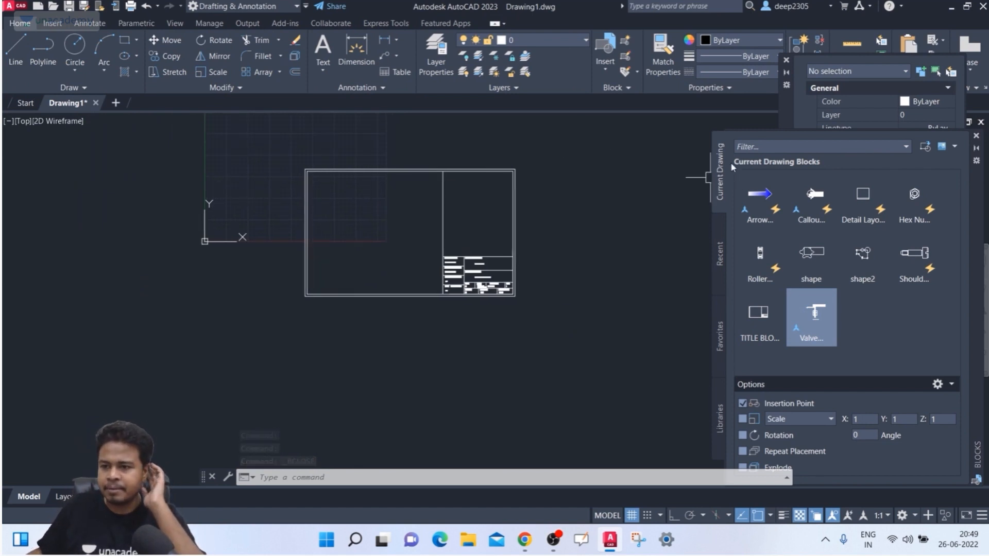
- Close the Blocks palette and erase the title block reference
click(976, 136)
click(601, 126)
click(374, 270)
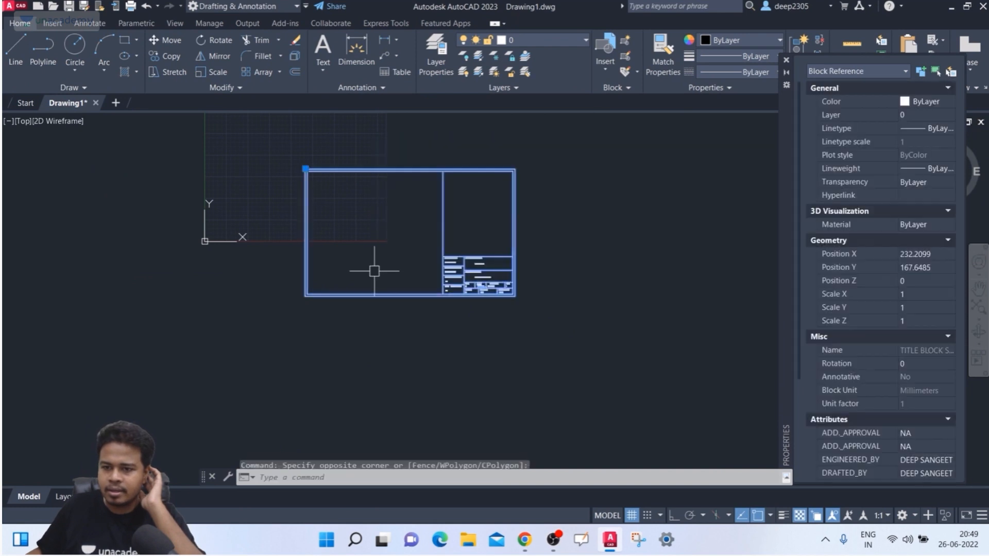
key(Delete)
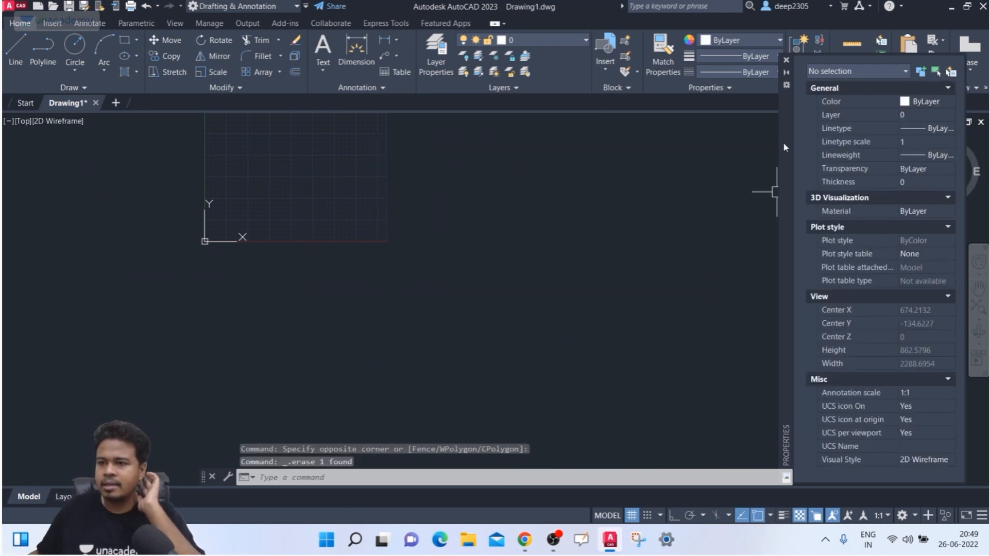
- Close the Properties panel, recentre the view, and reopen the Blocks palette with I
click(787, 60)
middle_drag(353, 178, 410, 320)
scroll(381, 290, up, 2)
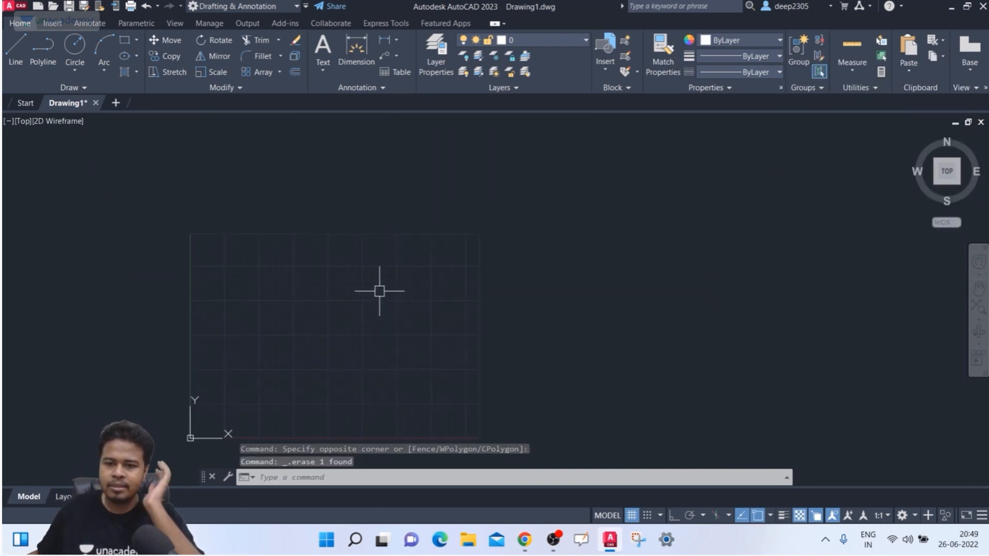
middle_drag(380, 291, 389, 241)
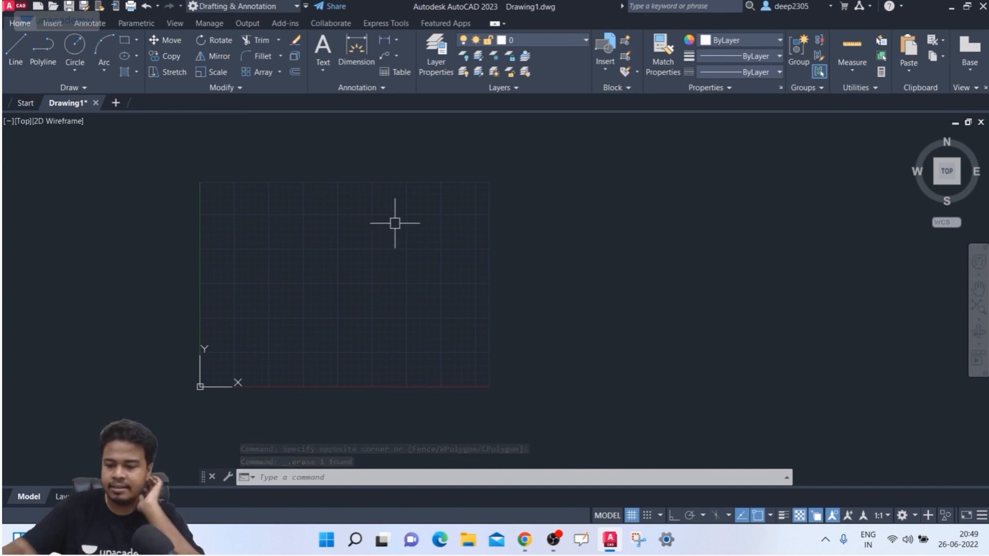
text(i)
key(Return)
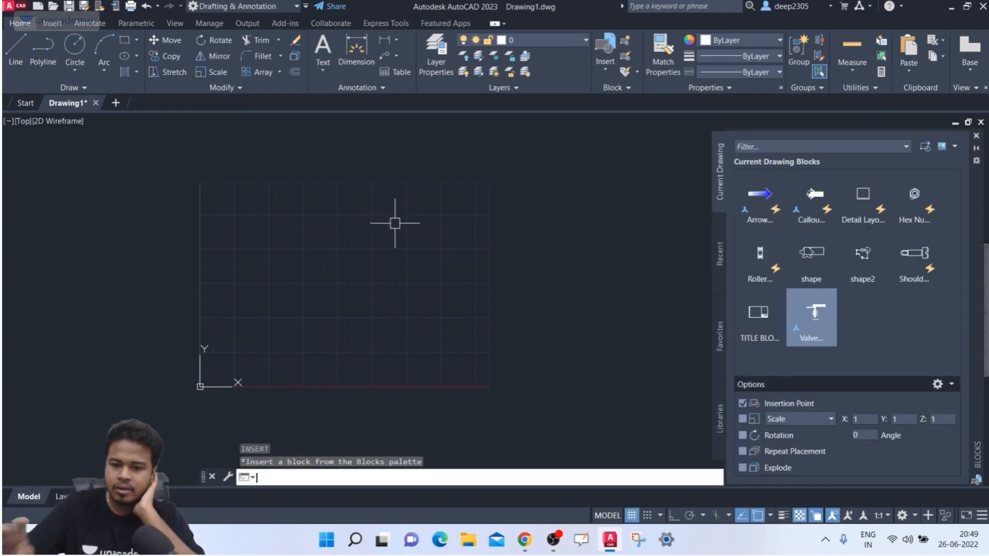
- In the Select File to Insert browser, switch Look in to Local Disk (C:)
click(926, 148)
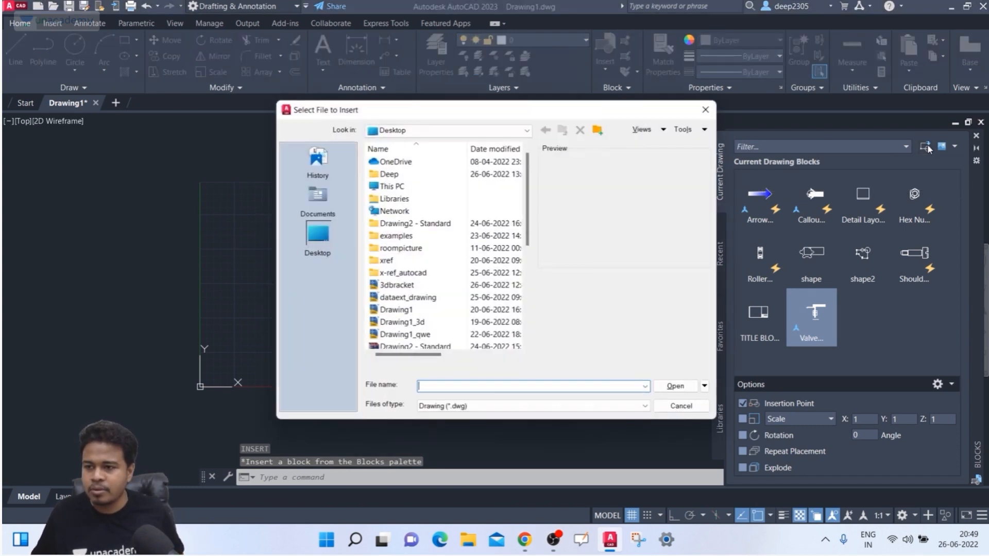
click(708, 110)
click(926, 148)
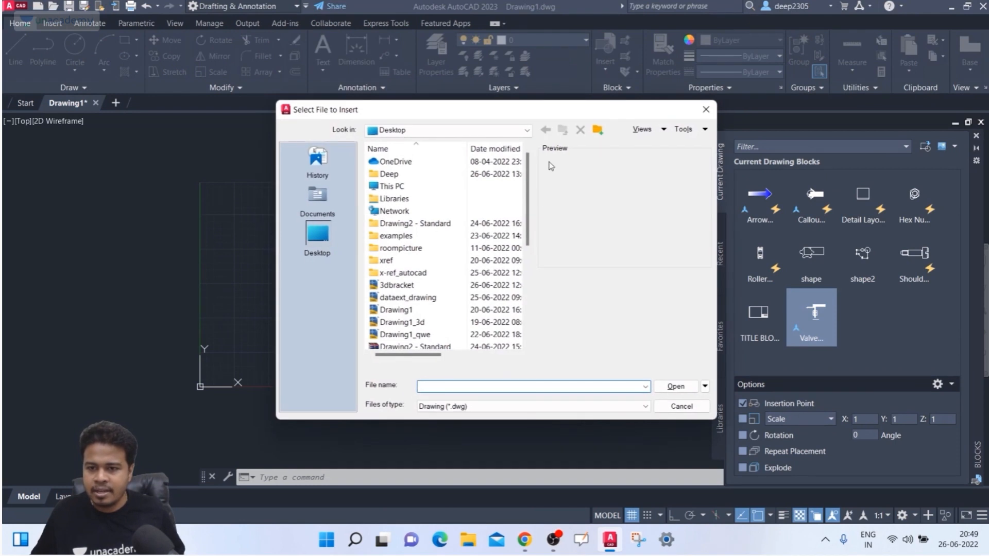
click(521, 130)
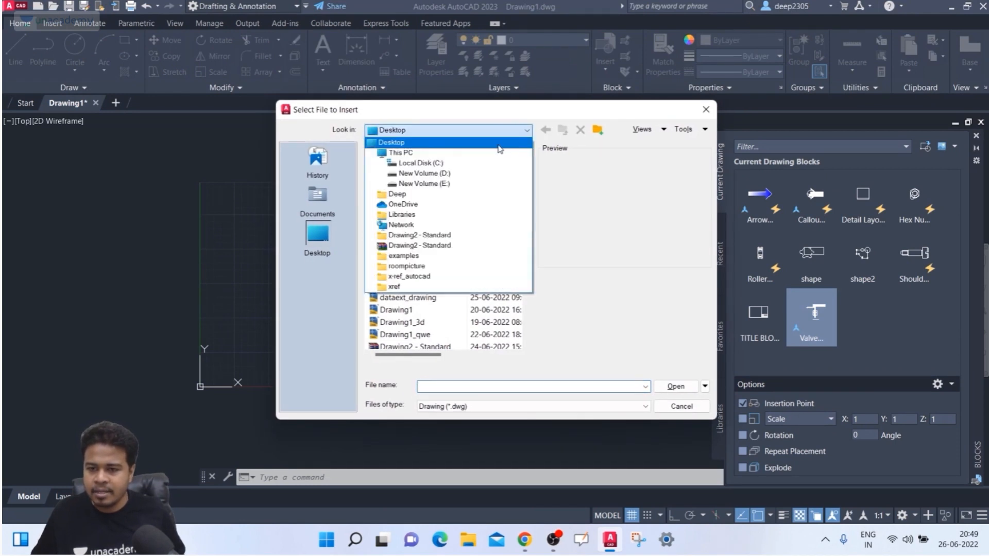
click(453, 163)
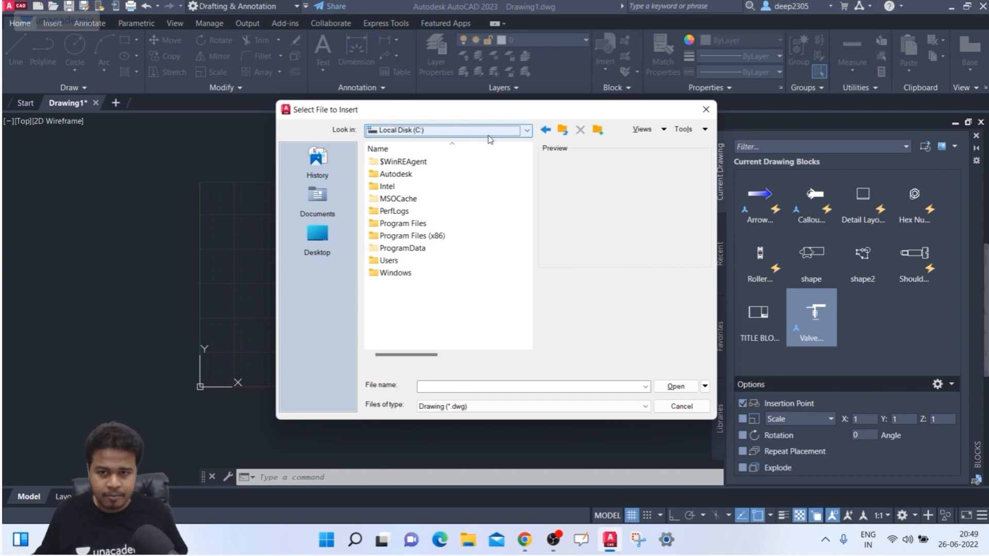
- Navigate into Program Files > Autodesk > AutoCAD 2023 and explore its en-US and ACADLP folders
double_click(411, 225)
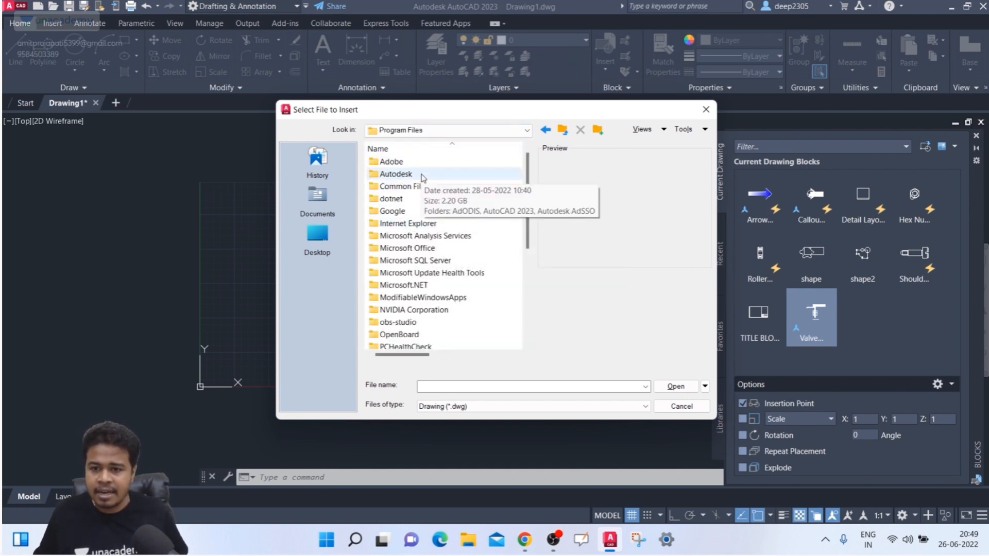
double_click(397, 174)
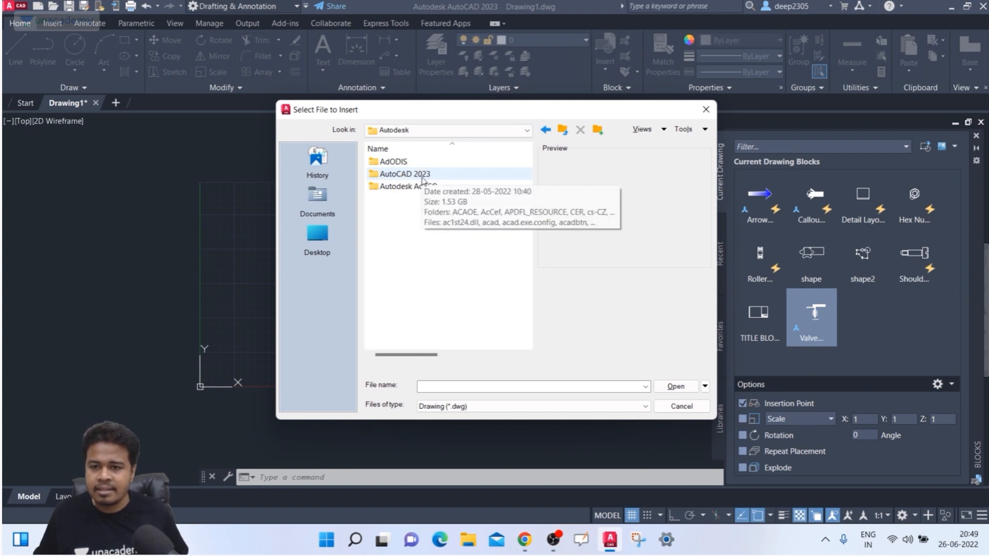
double_click(449, 177)
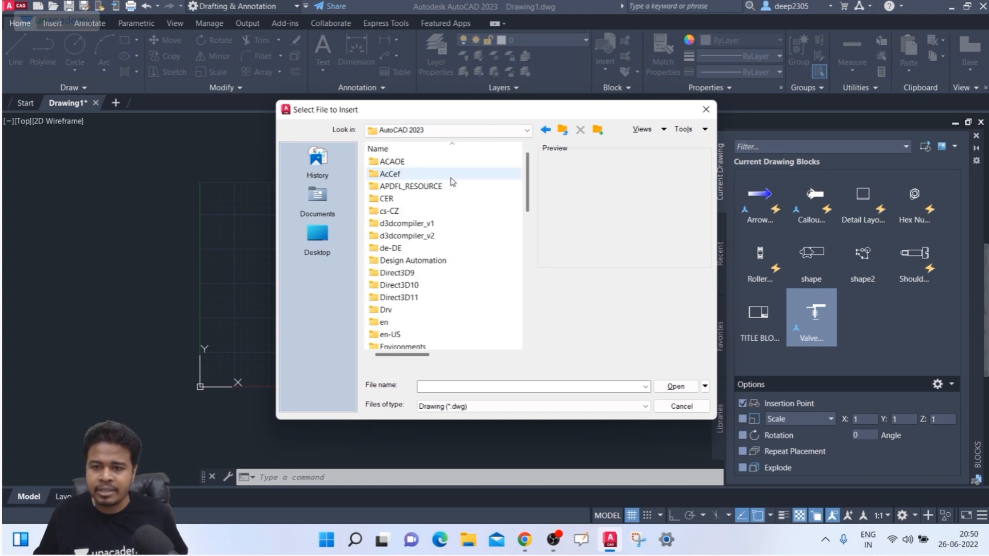
scroll(439, 217, down, 4)
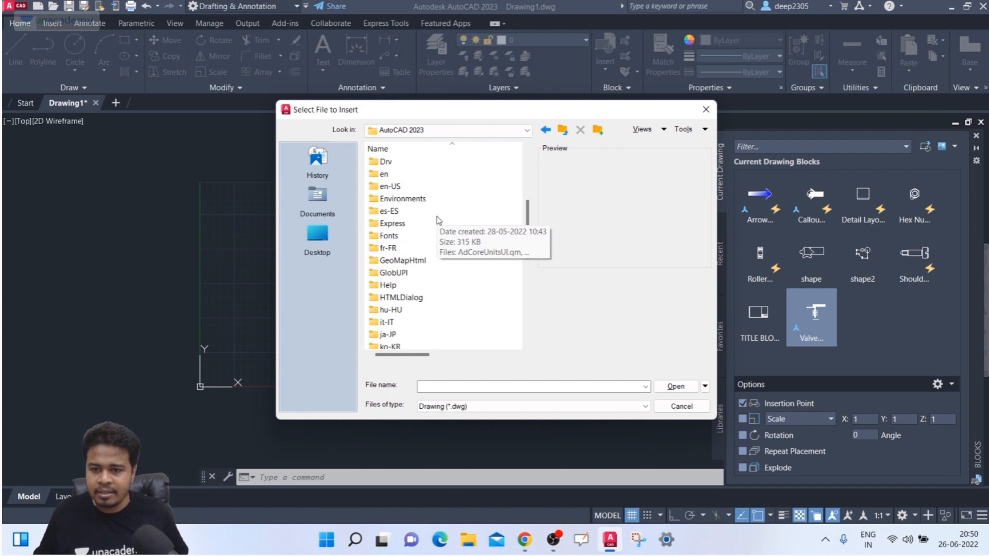
click(410, 212)
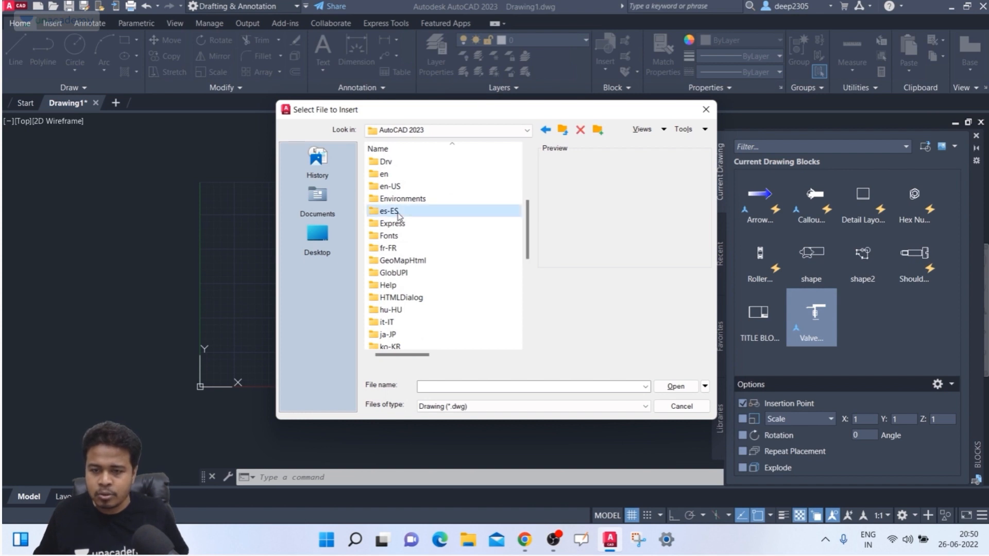
click(407, 188)
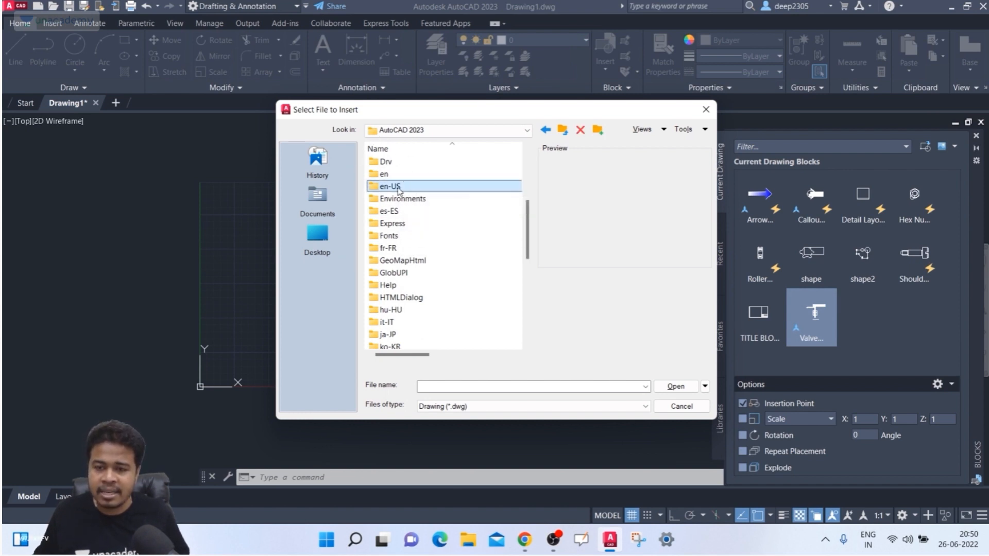
double_click(407, 188)
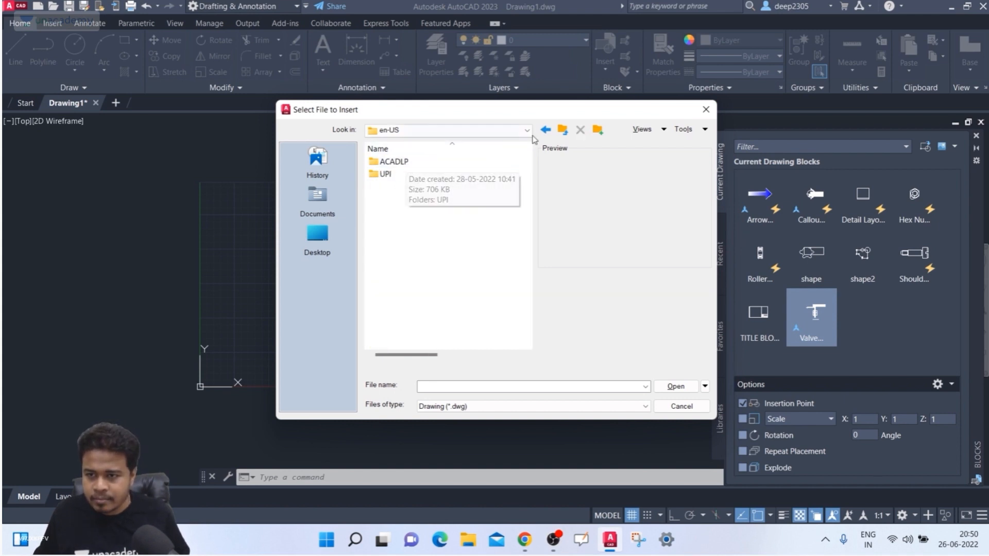
double_click(432, 162)
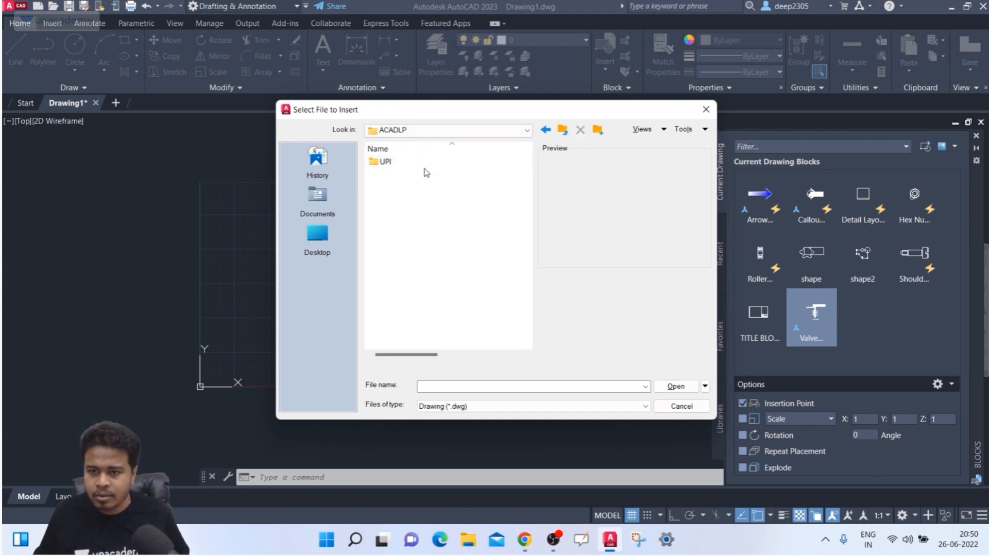
click(564, 133)
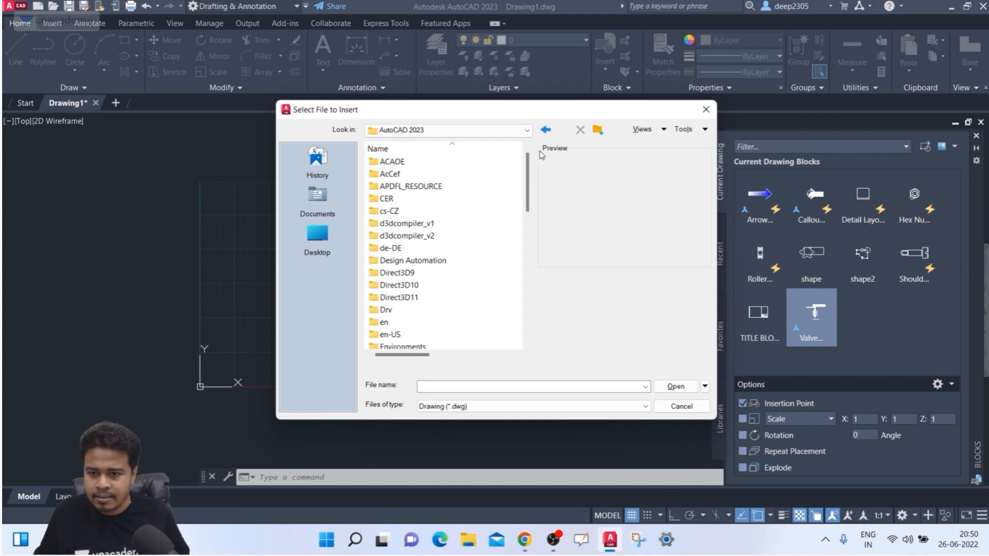
- Scroll through the AutoCAD 2023 folder list, then step back up to Program Files
scroll(457, 261, down, 4)
scroll(456, 255, down, 1)
scroll(454, 248, up, 1)
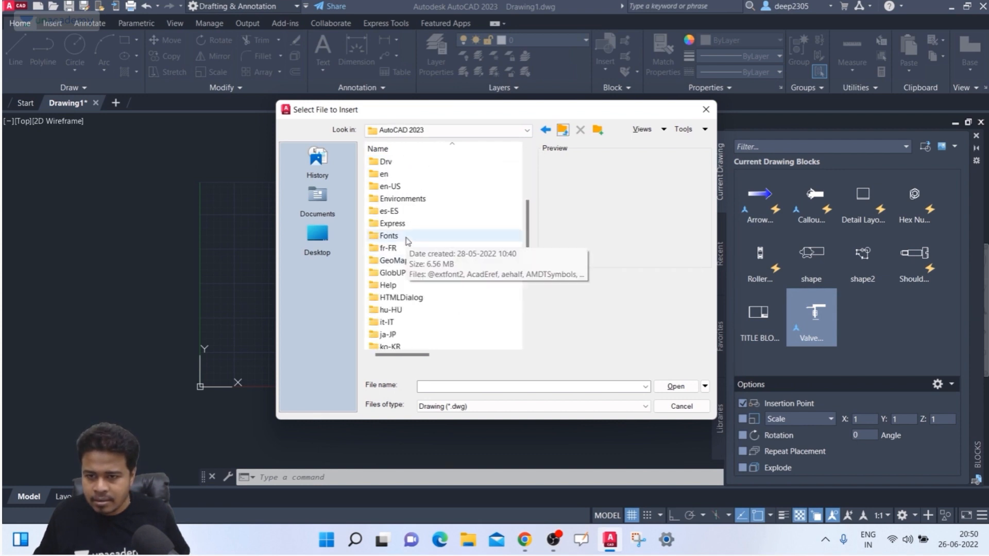
scroll(412, 231, down, 3)
scroll(412, 231, down, 3)
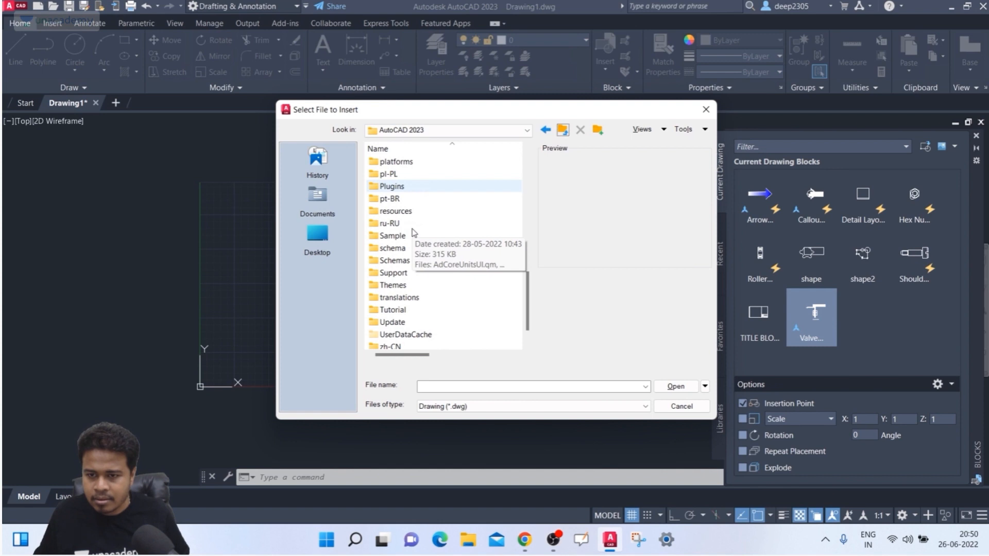
scroll(414, 230, down, 2)
scroll(407, 257, up, 6)
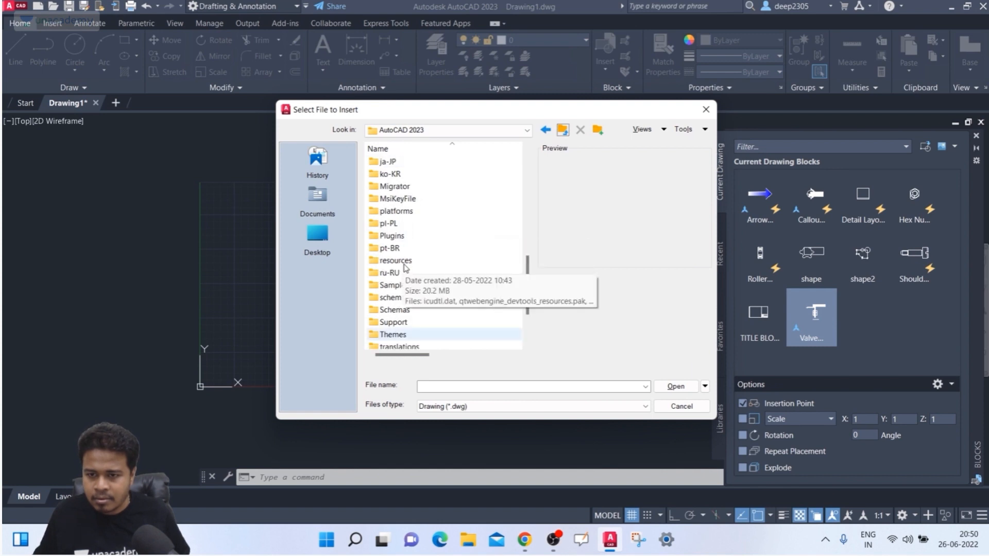
scroll(407, 265, up, 7)
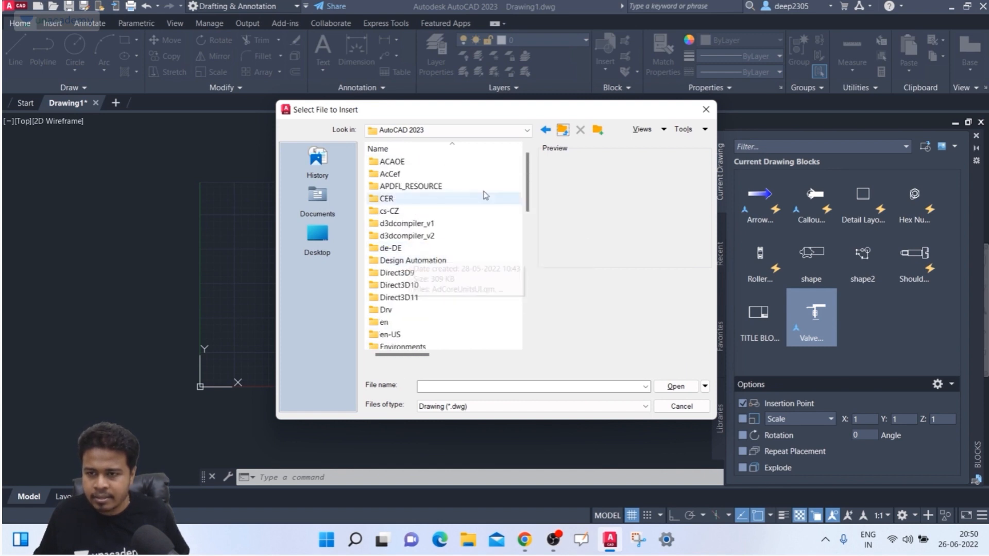
click(563, 130)
click(564, 130)
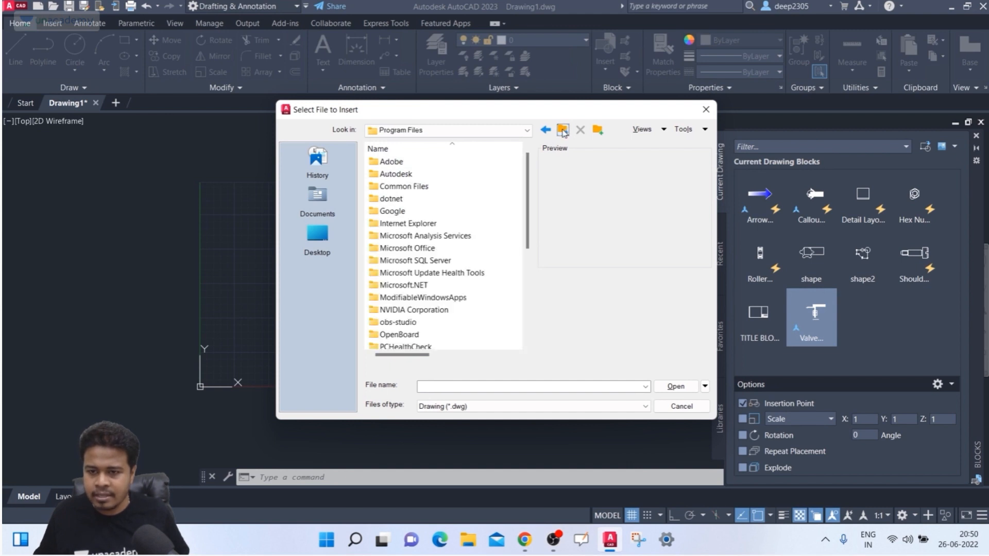
scroll(436, 224, down, 4)
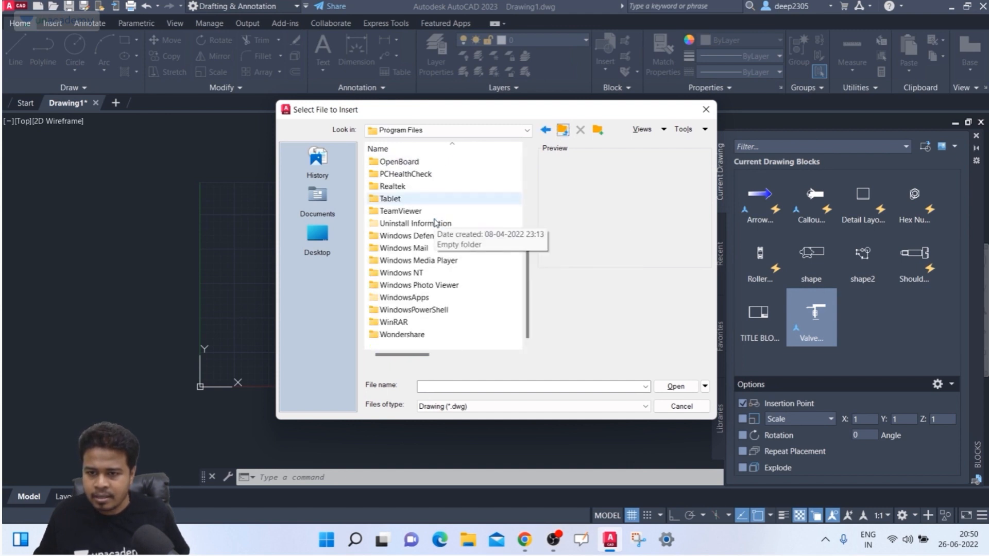
scroll(437, 223, up, 4)
- Reopen Autodesk > AutoCAD 2023, look into the Sample folder, then return to Autodesk
double_click(411, 175)
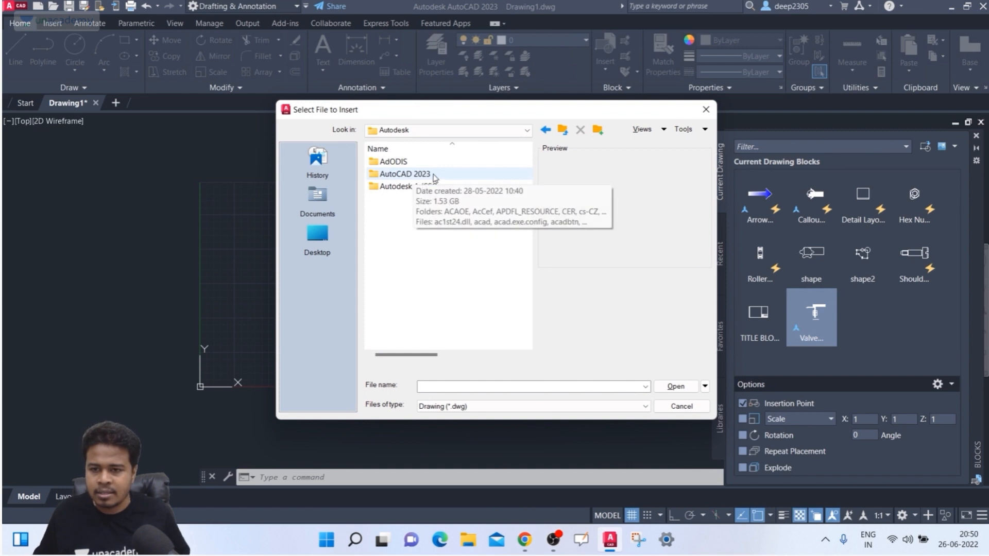
double_click(432, 176)
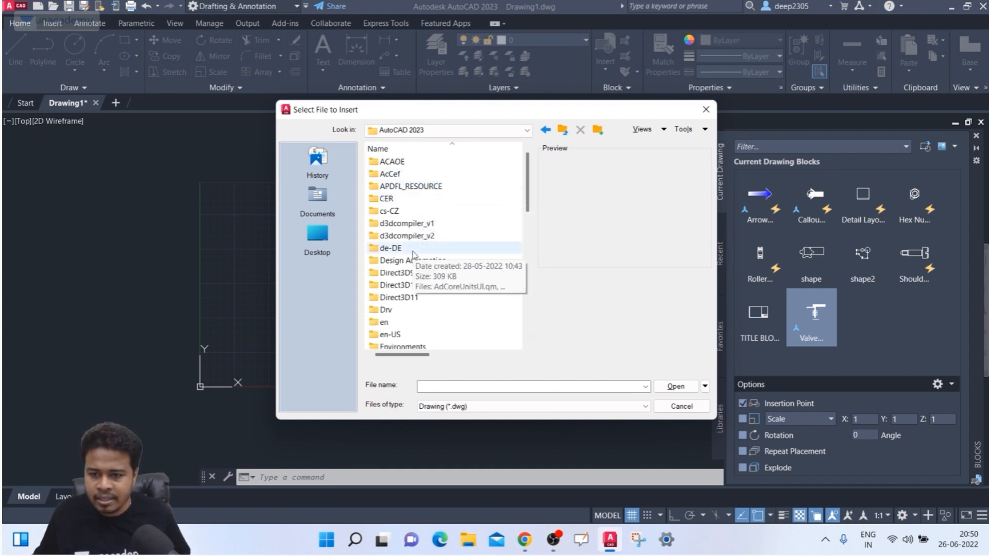
scroll(414, 255, down, 12)
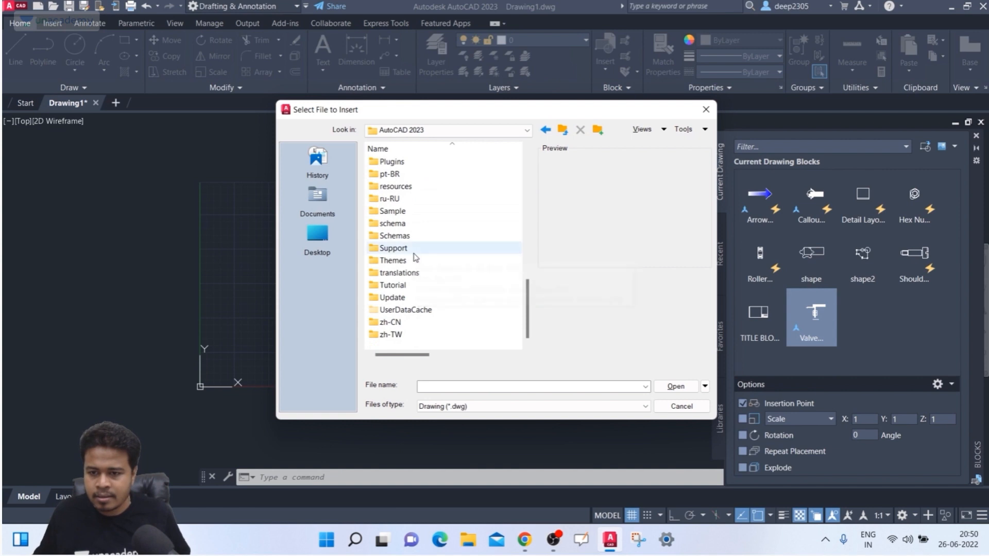
click(411, 215)
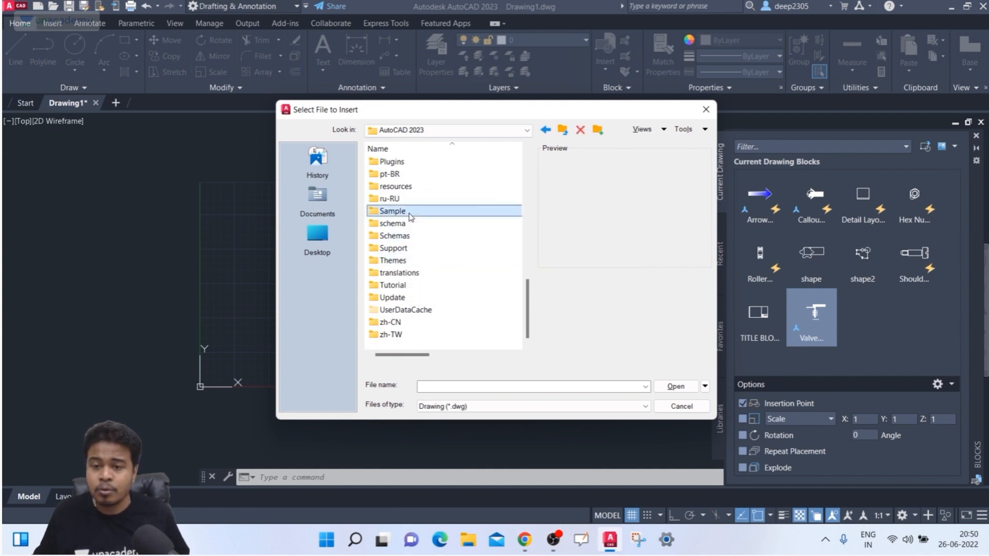
double_click(411, 215)
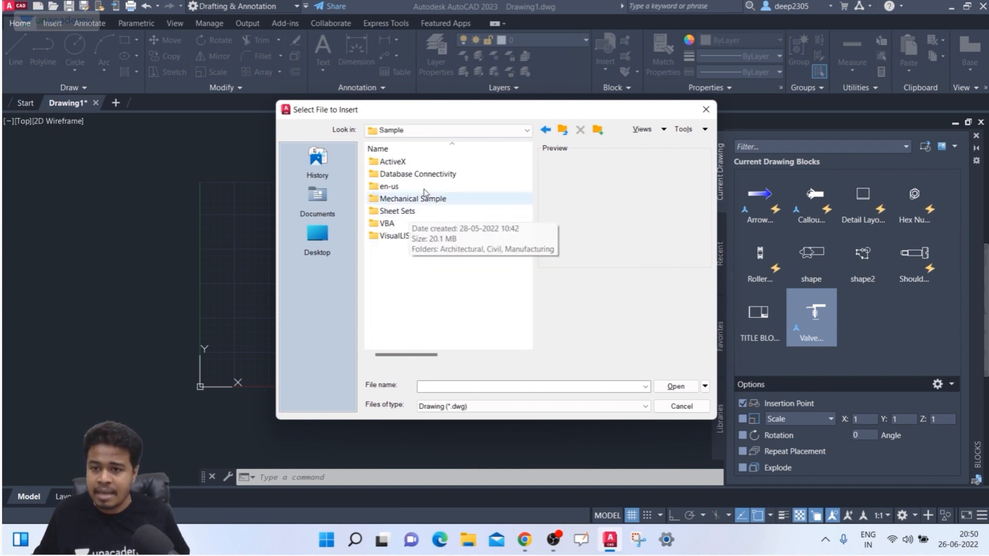
click(563, 130)
scroll(411, 273, down, 5)
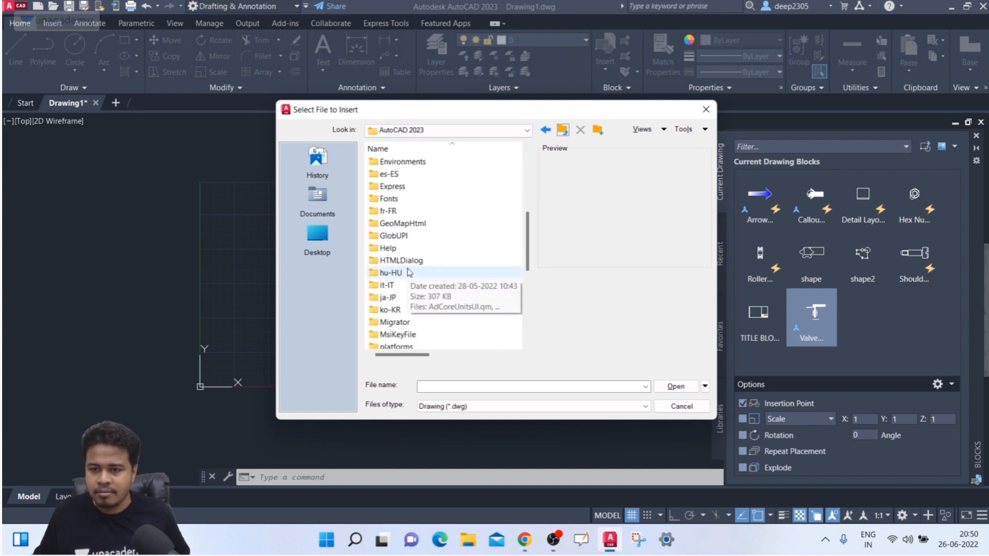
click(411, 248)
key(BackSpace)
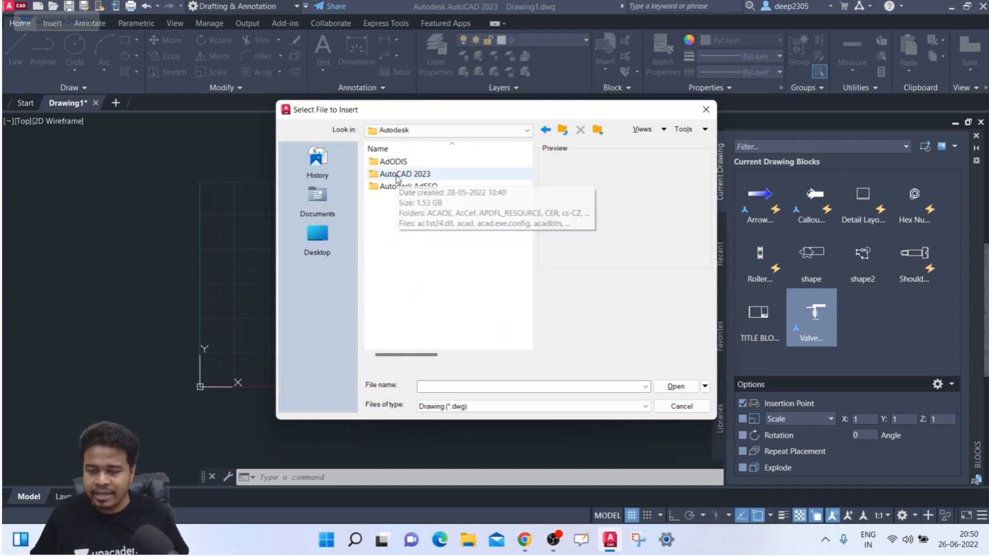
- Open AutoCAD 2023 > Sample > en-us > Dynamic Blocks
double_click(405, 174)
key(s)
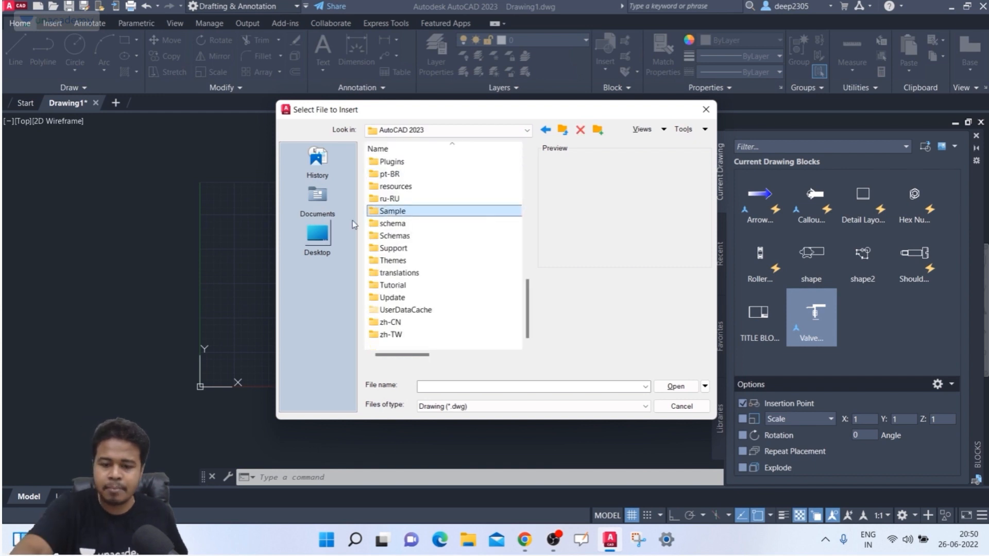
click(439, 212)
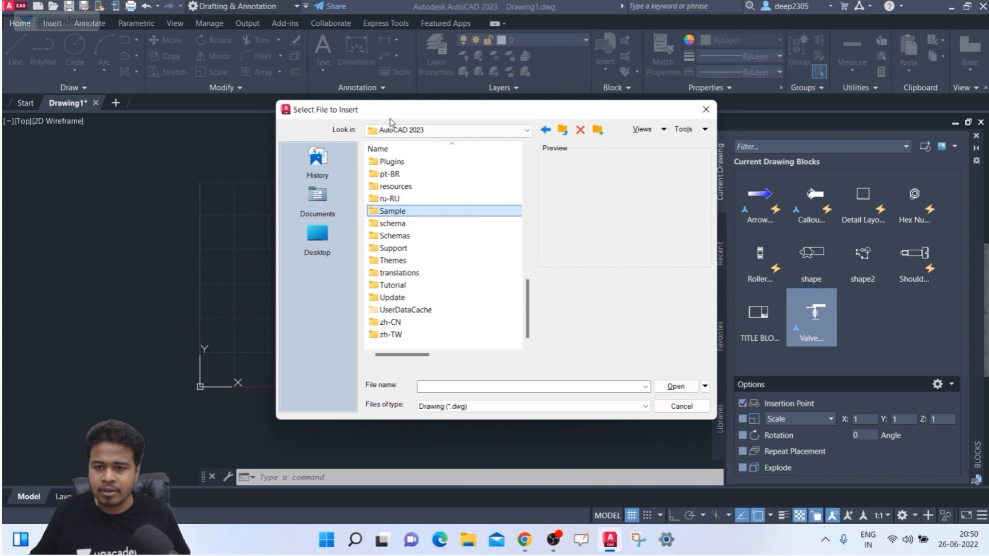
double_click(429, 211)
click(414, 189)
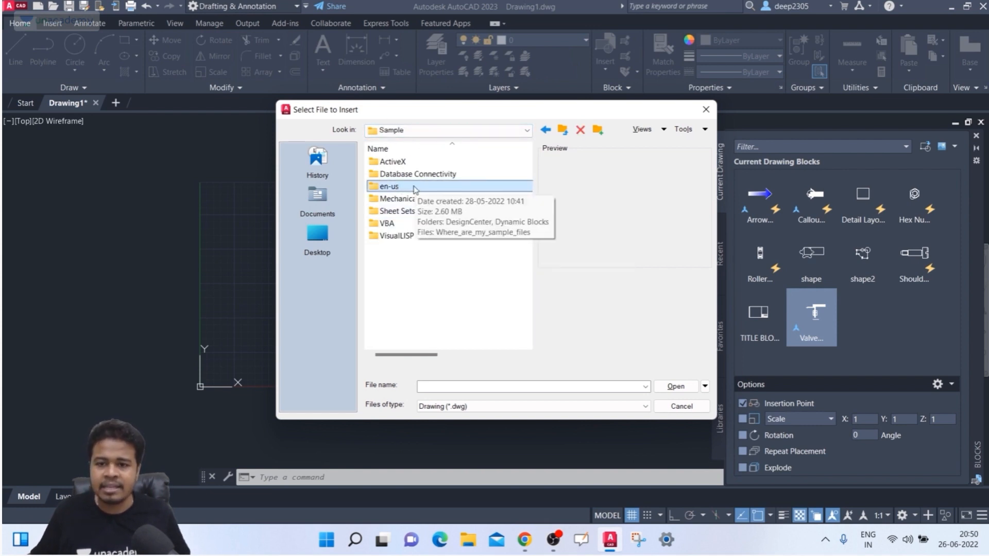
double_click(416, 188)
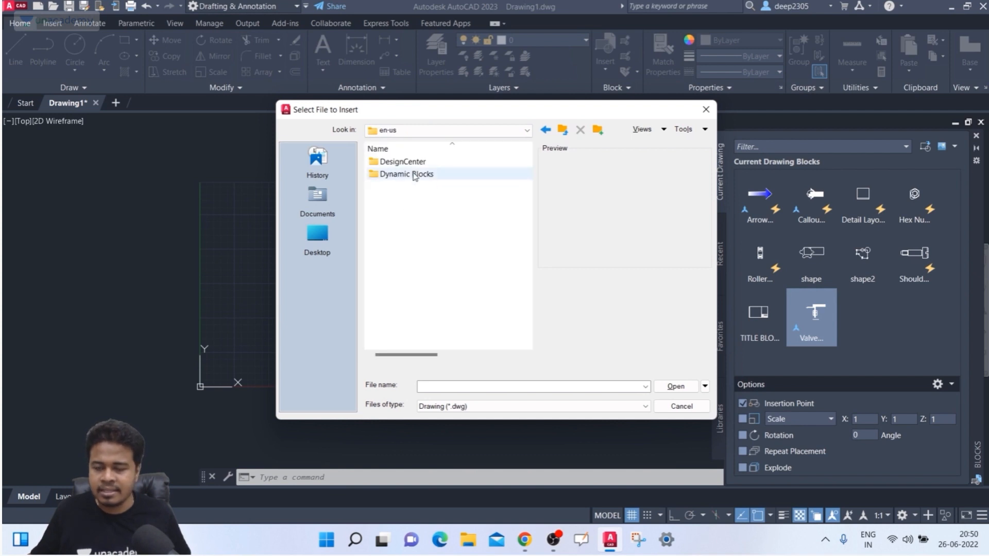
click(399, 175)
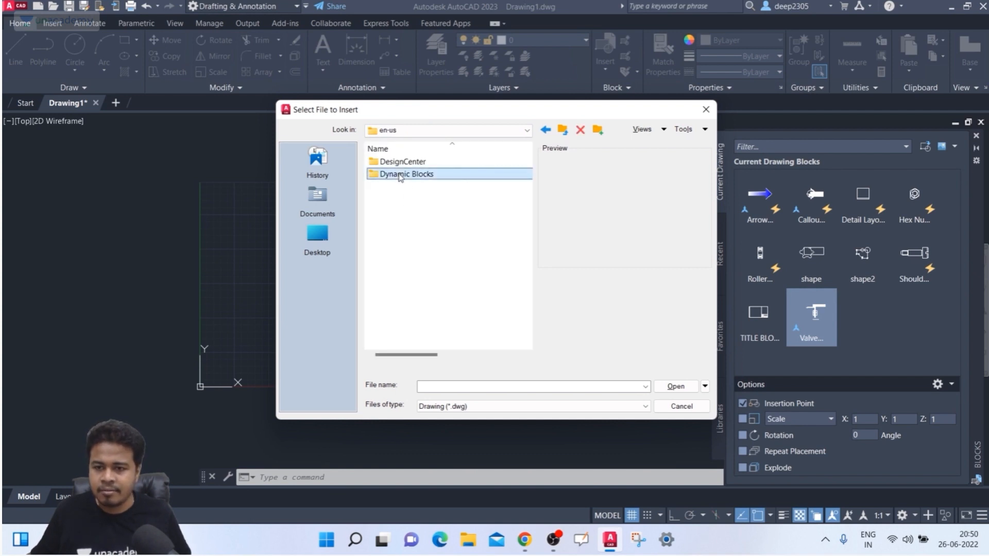
double_click(453, 178)
click(441, 175)
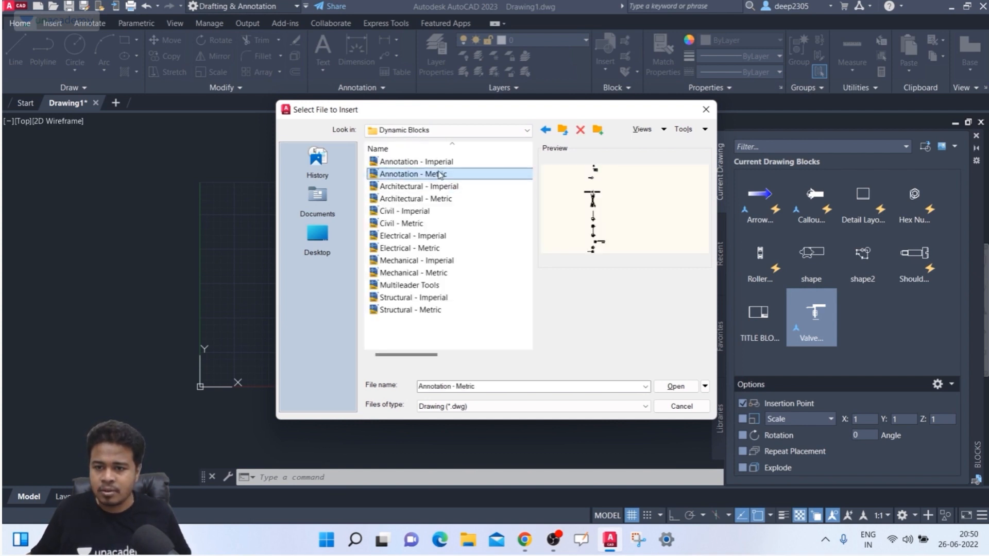
click(433, 335)
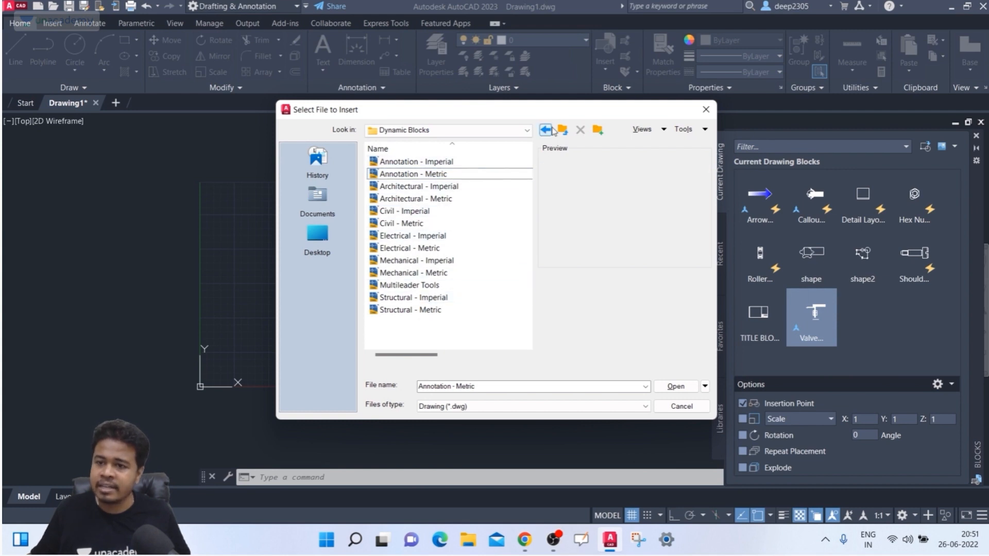
click(566, 135)
double_click(412, 173)
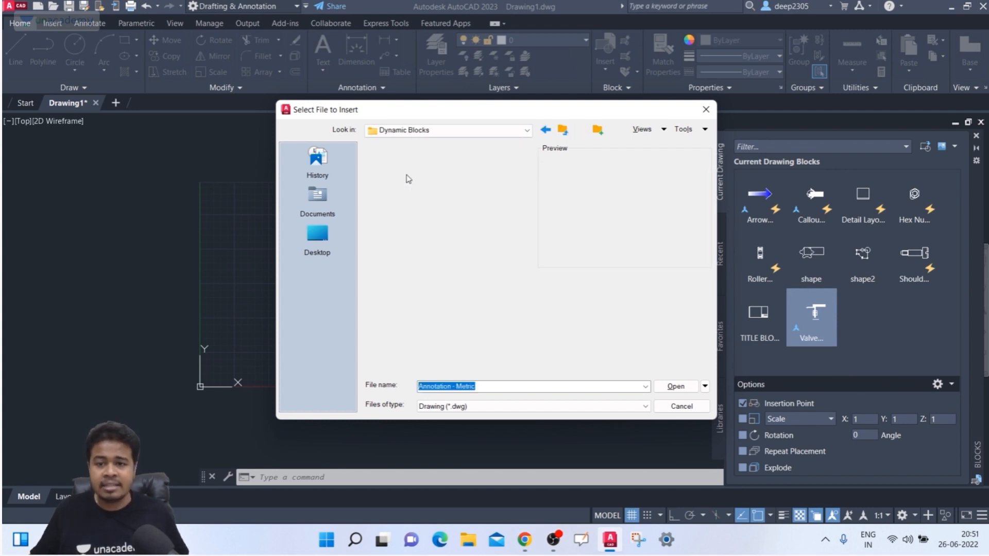
click(411, 311)
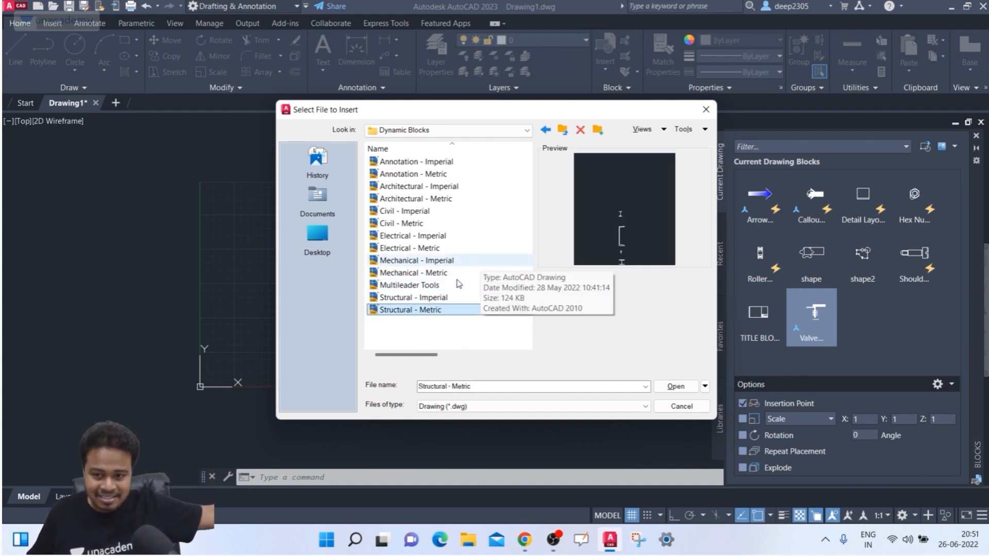
click(401, 273)
click(402, 263)
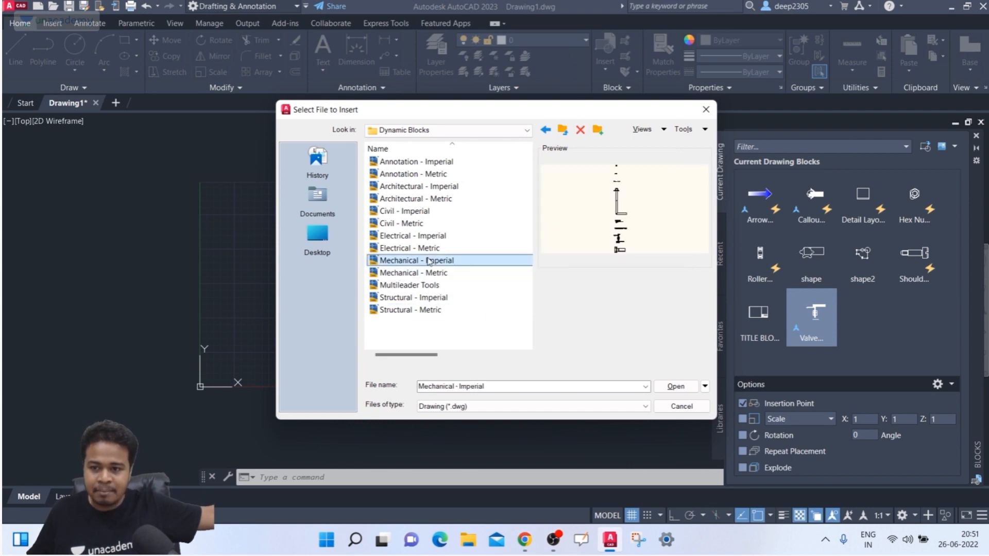
click(401, 273)
click(411, 263)
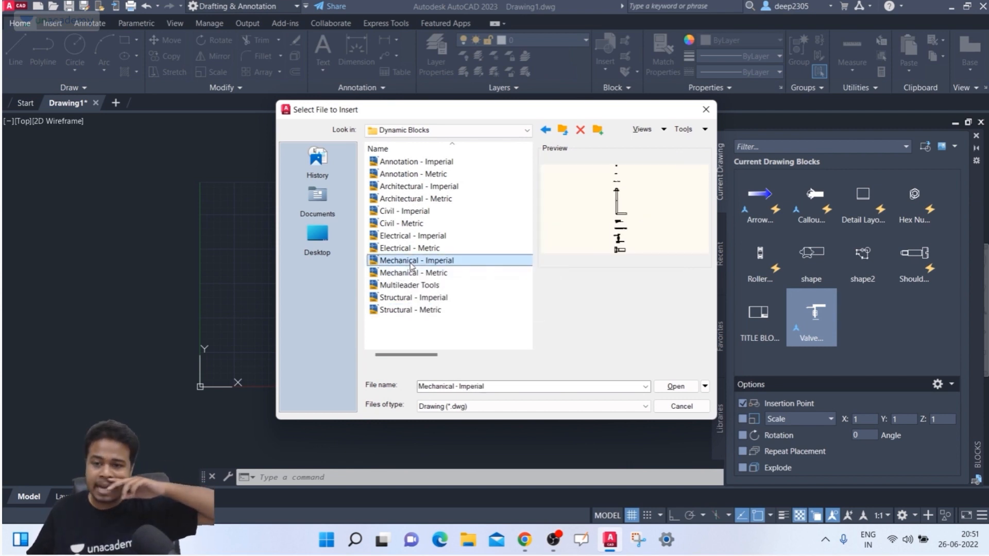
click(563, 130)
- Open the DesignCenter folder and preview the circuits, fasteners, hydraulic and kitchen drawings
double_click(407, 162)
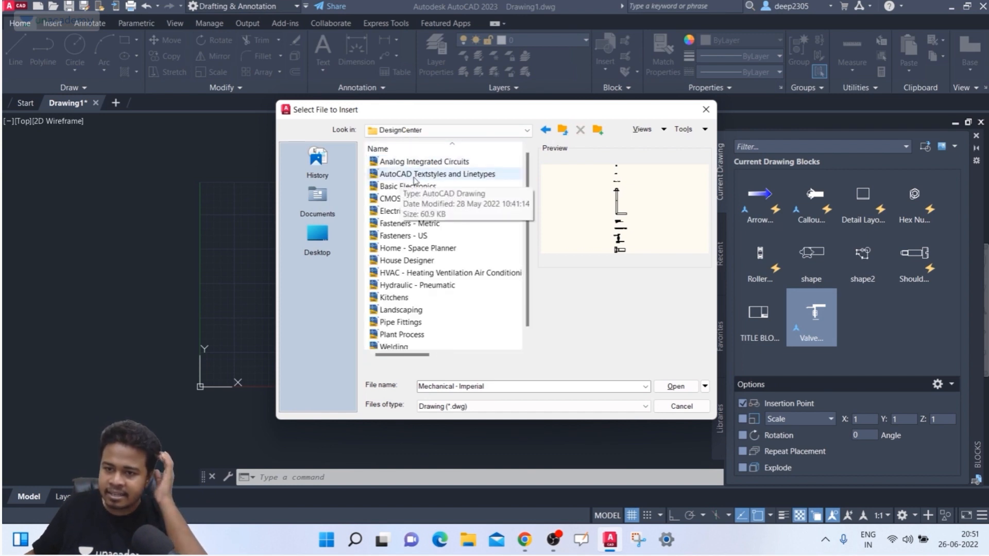
click(415, 164)
click(407, 199)
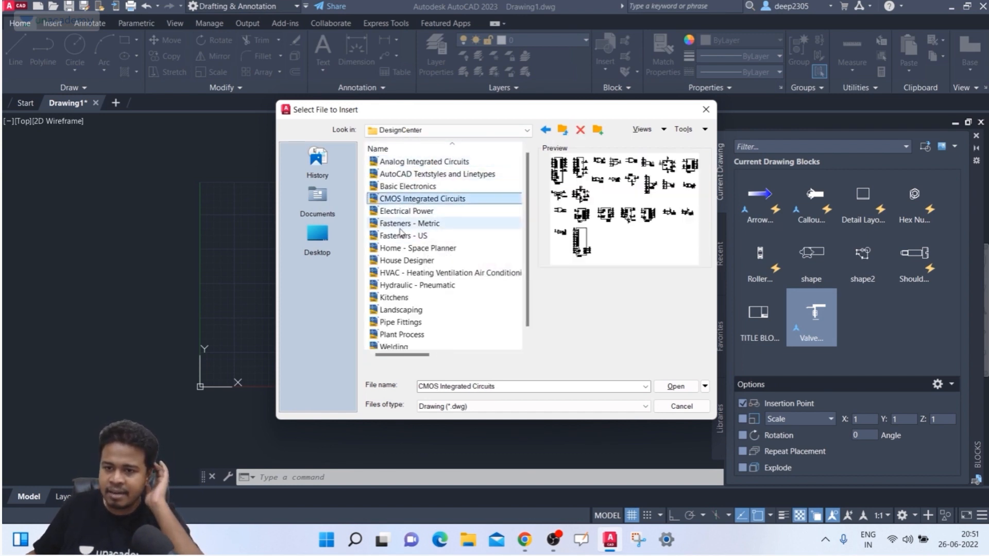
scroll(403, 241, down, 1)
click(411, 213)
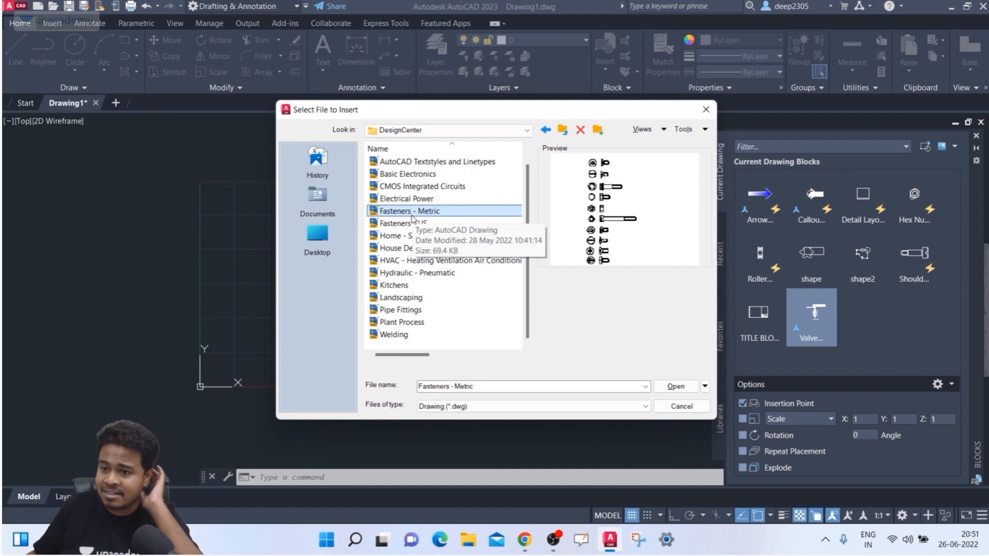
click(402, 225)
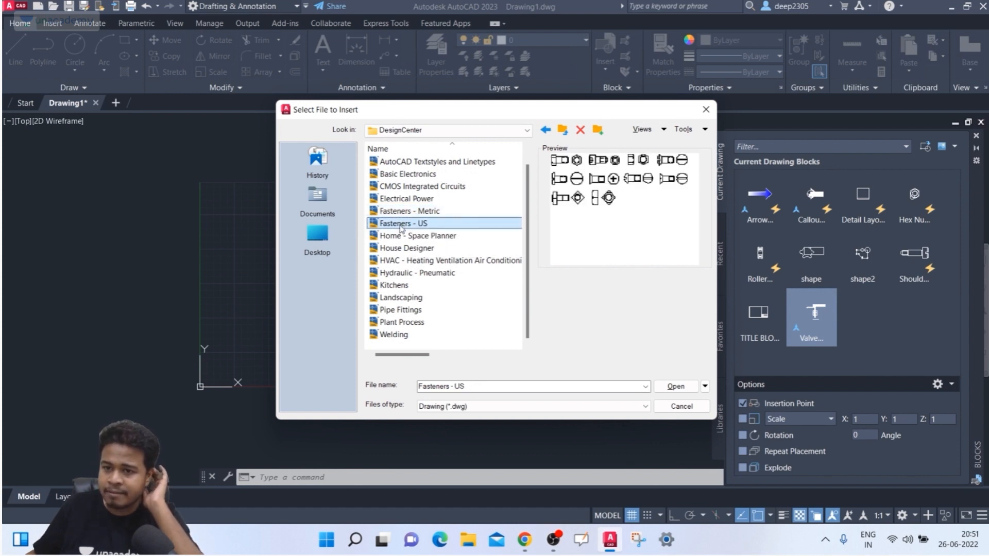
click(413, 275)
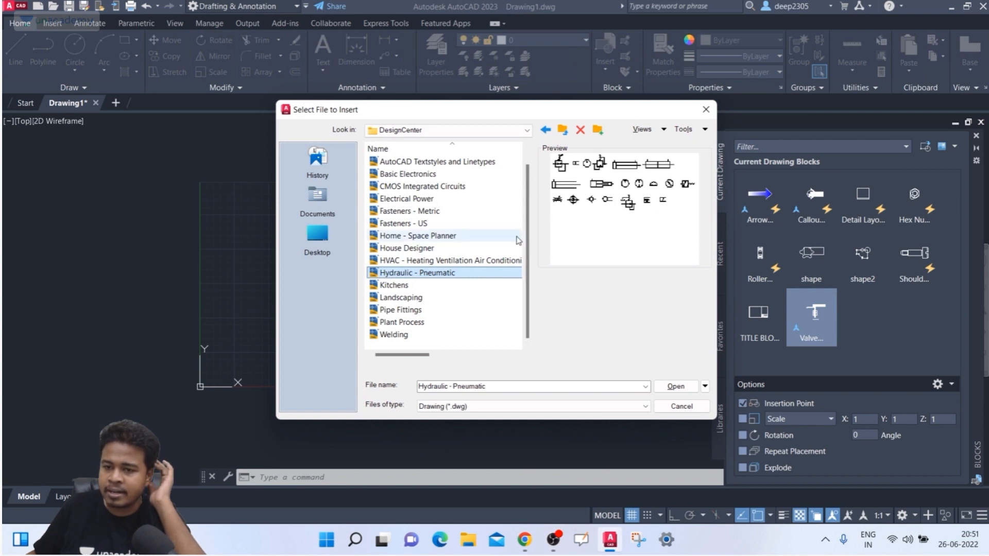
click(415, 286)
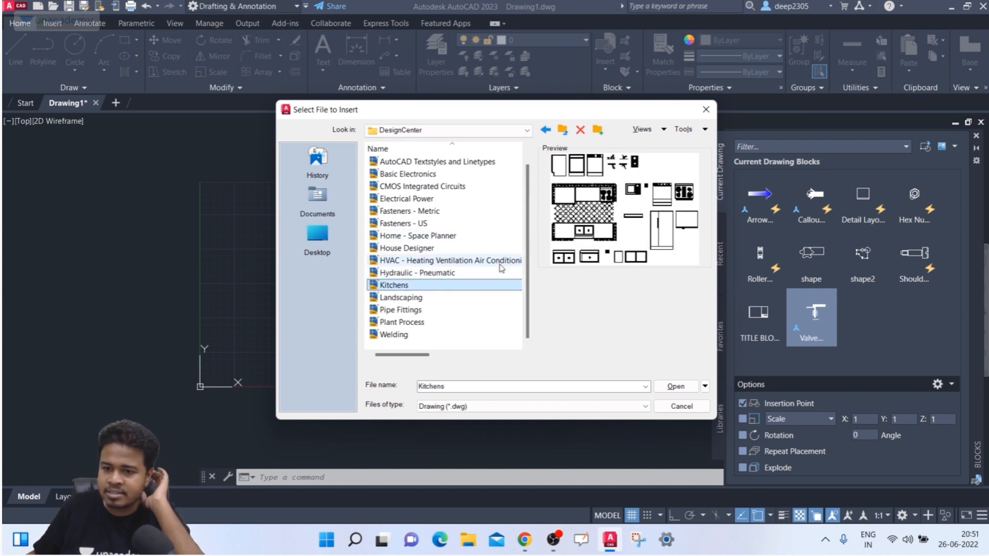
- Compare Landscaping, Plant Process, Pipe Fittings and Welding, then open Landscaping for insertion
click(435, 297)
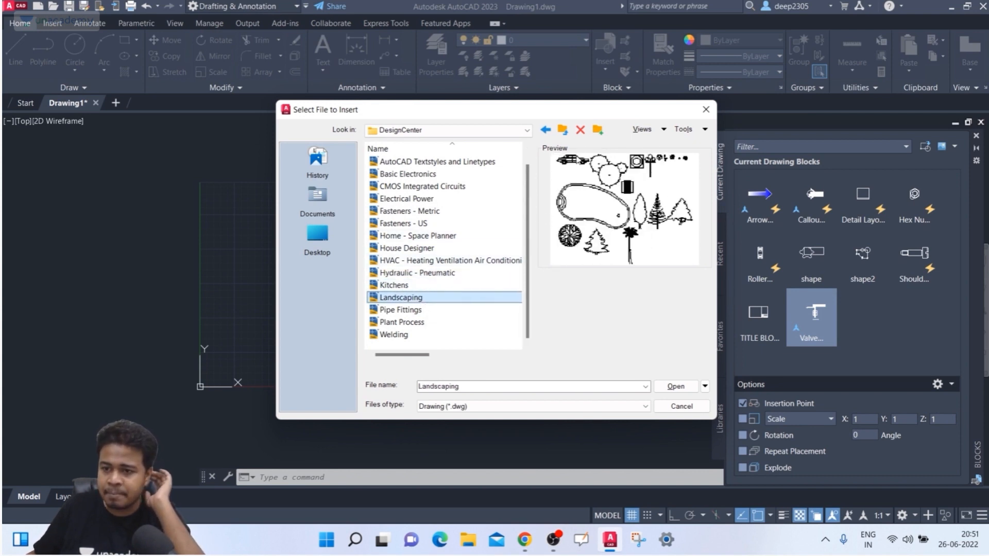
click(419, 321)
click(416, 311)
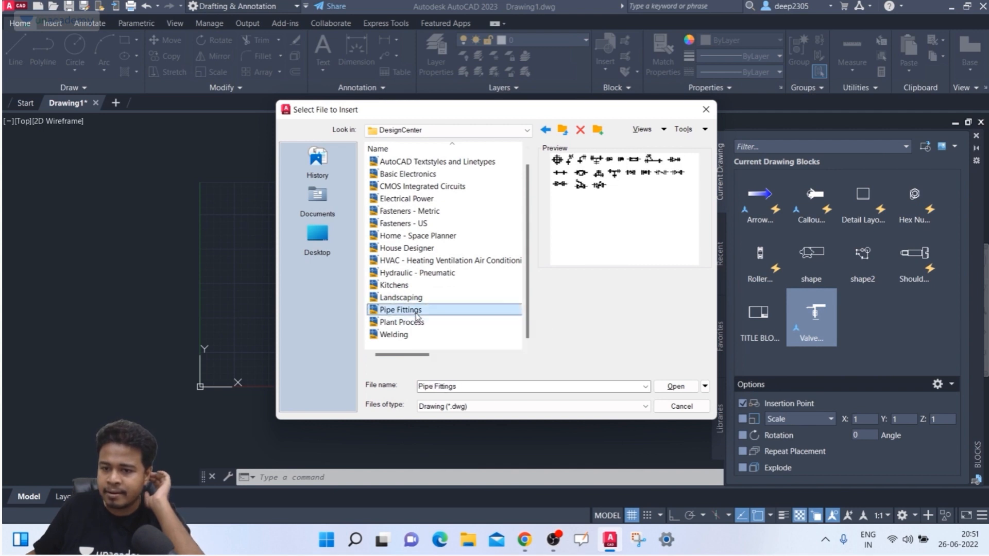
click(400, 299)
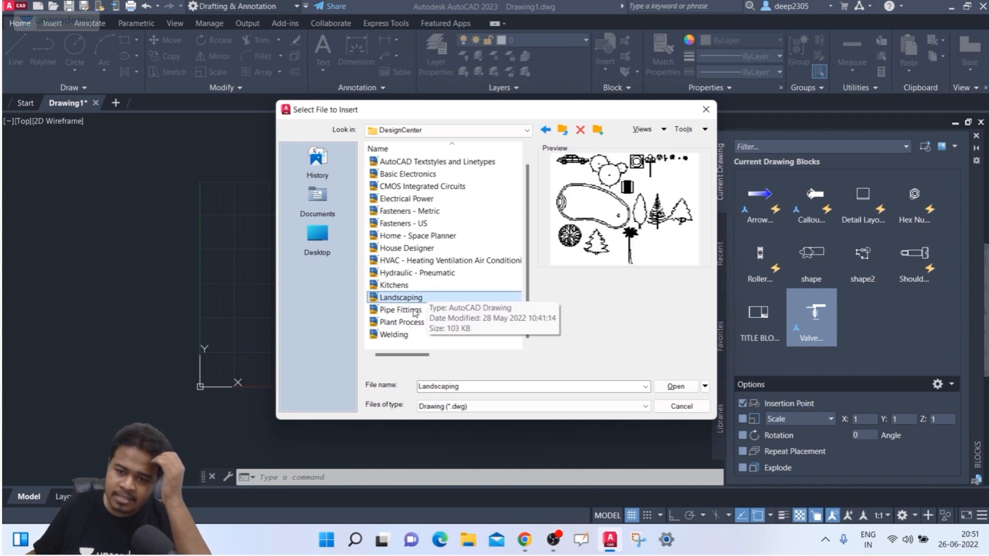
click(395, 335)
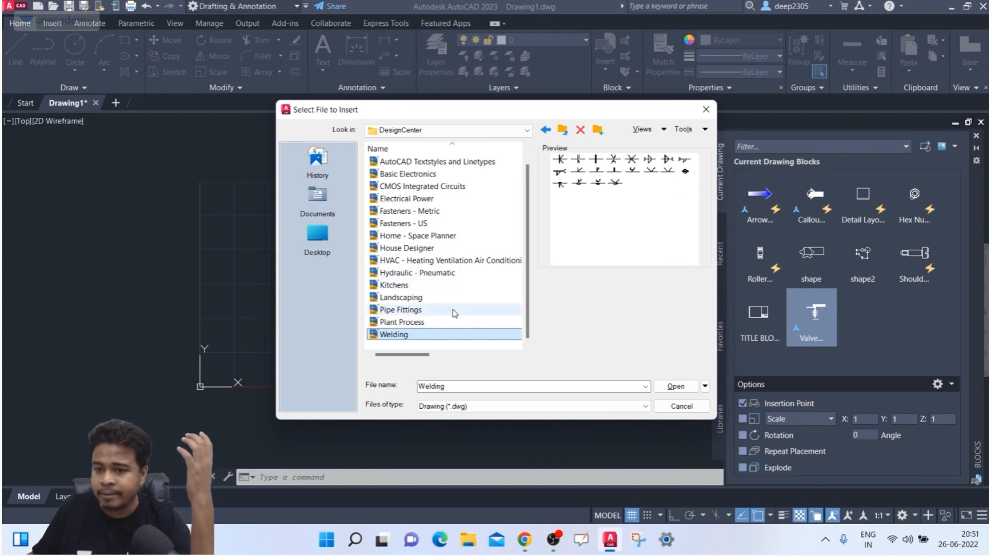
click(433, 309)
click(404, 298)
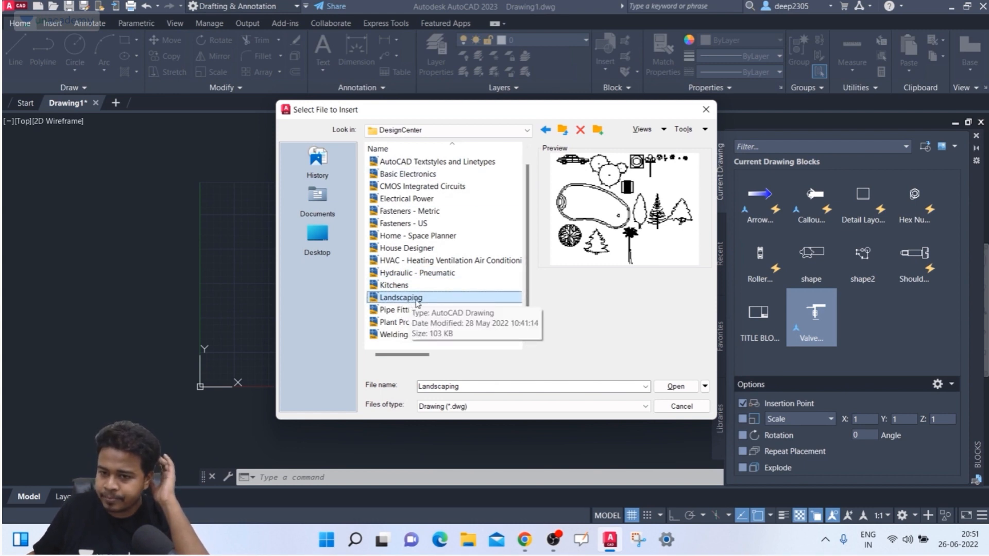
click(675, 386)
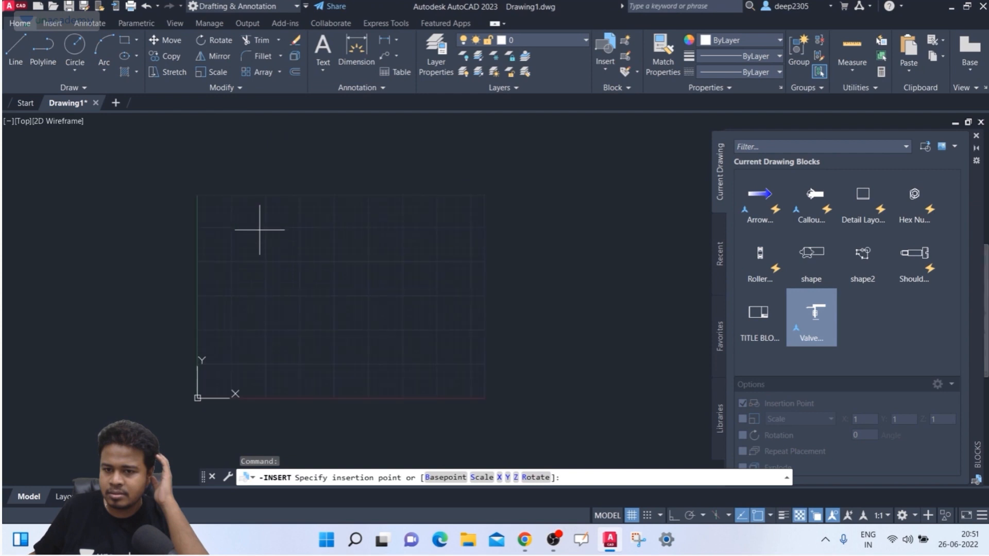
- Place the Landscaping block and zoom in on its car, trees and kidney-shaped pool
click(259, 229)
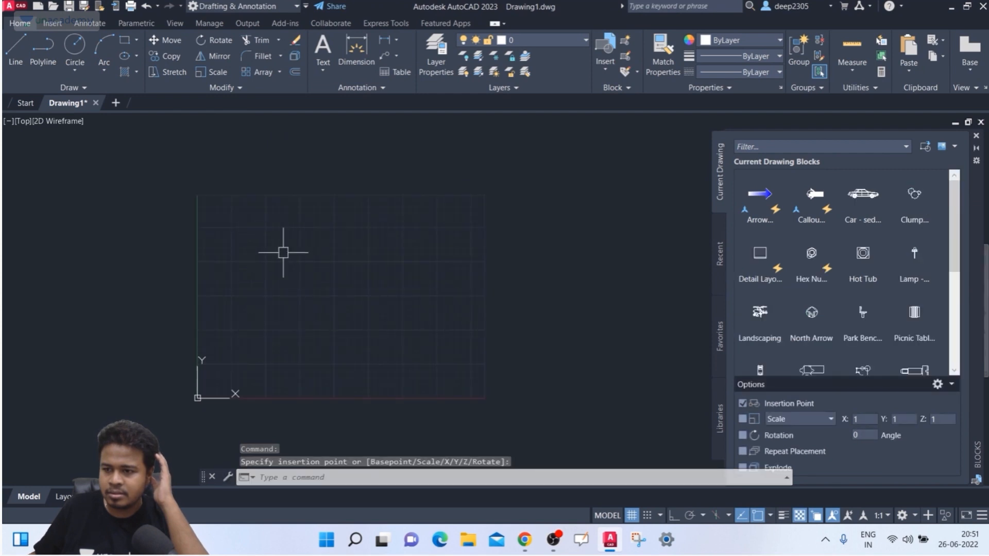
scroll(276, 240, down, 5)
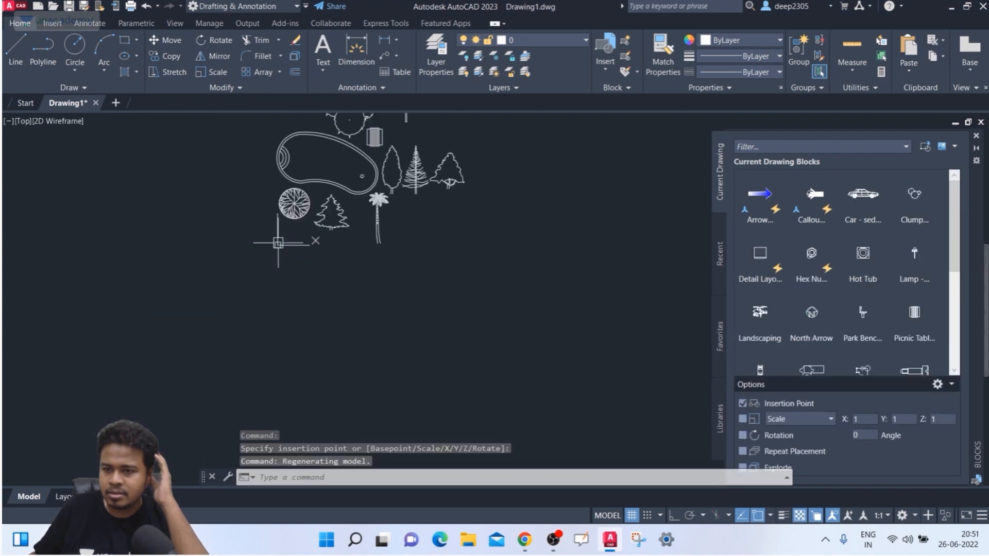
middle_drag(360, 232, 357, 309)
scroll(321, 232, up, 2)
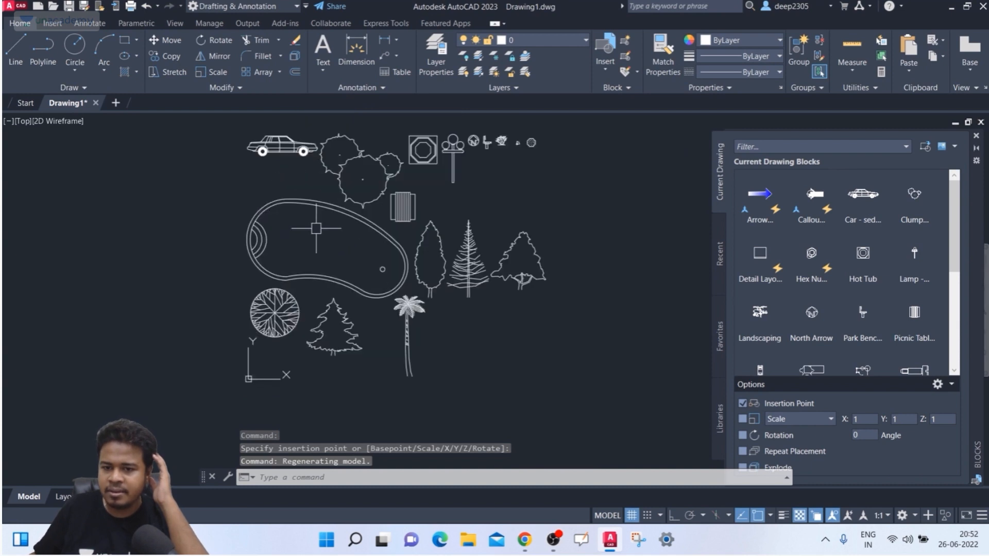
middle_drag(317, 232, 314, 266)
scroll(280, 211, up, 3)
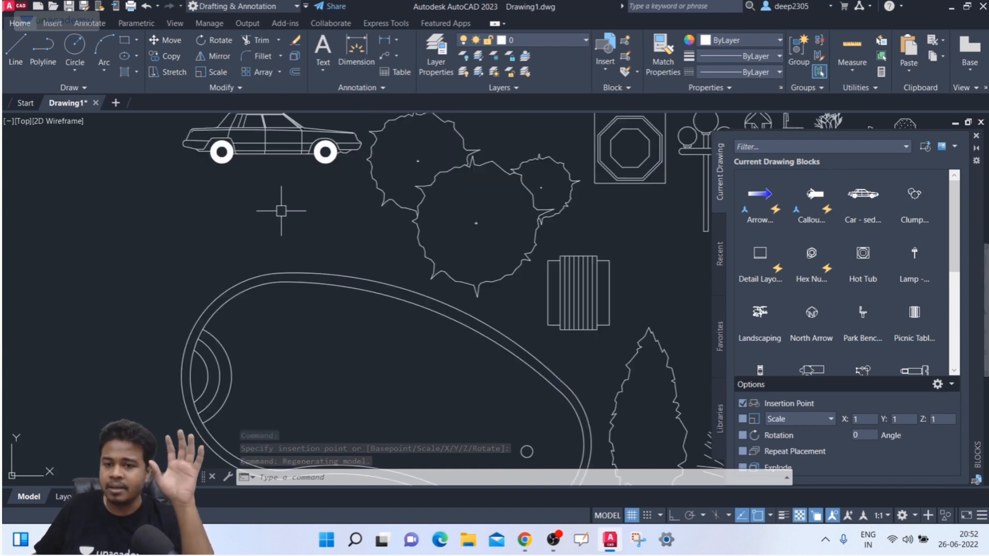
middle_drag(284, 226, 289, 259)
scroll(287, 199, down, 2)
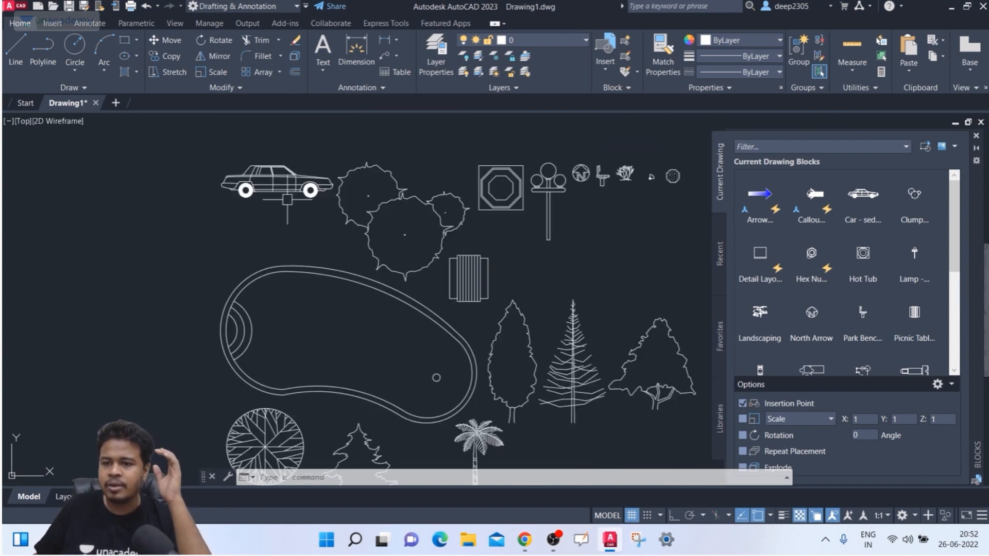
scroll(417, 199, down, 2)
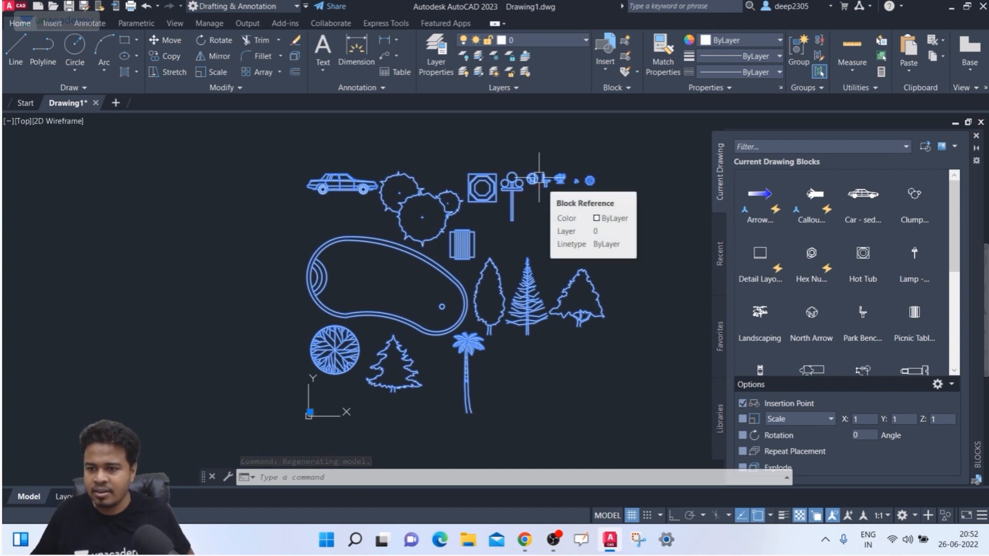
key(Escape)
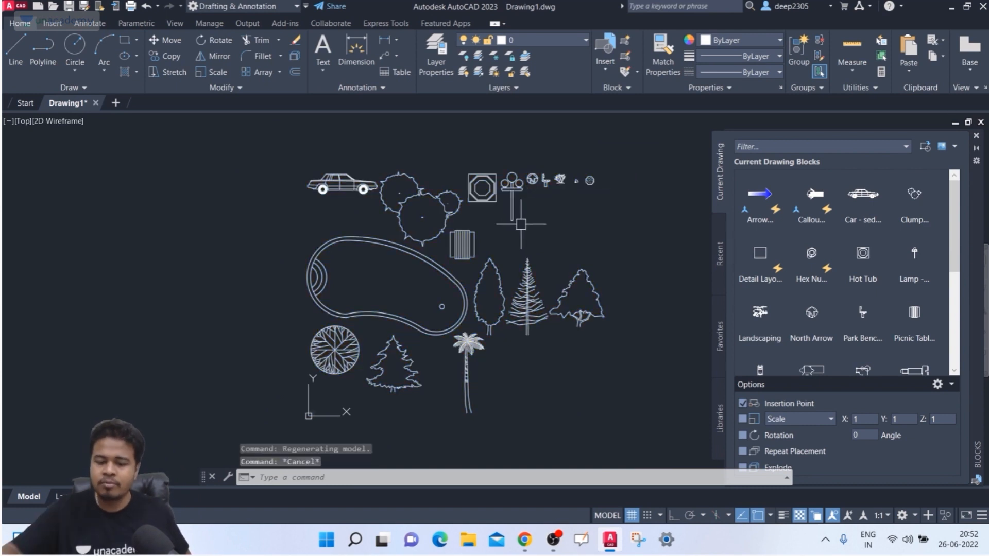
text(x)
key(Return)
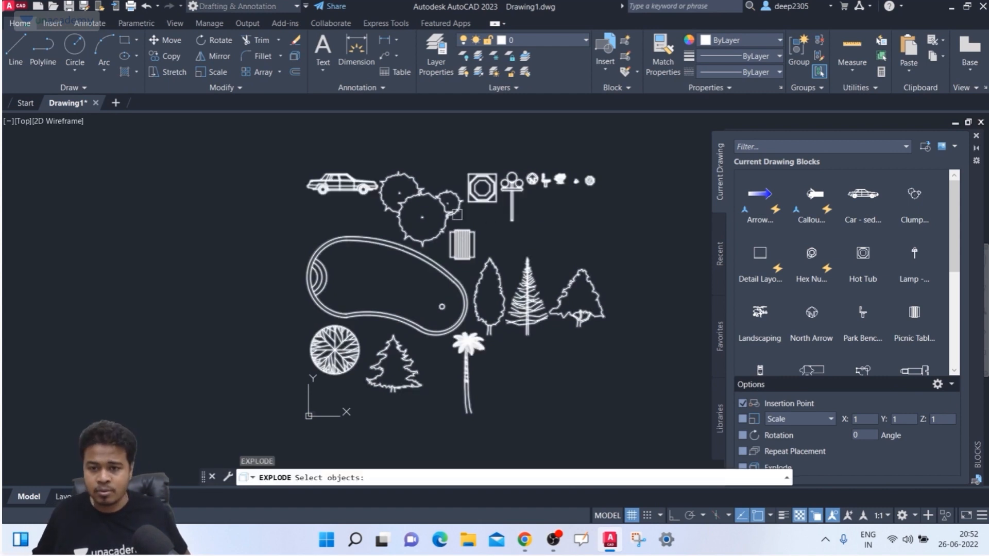
scroll(355, 165, up, 2)
click(356, 183)
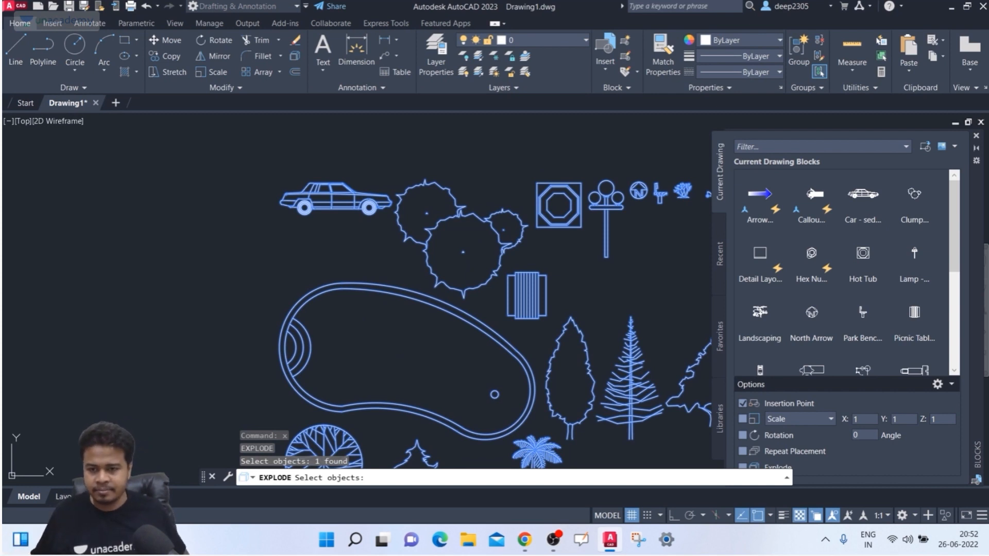
key(Return)
click(316, 191)
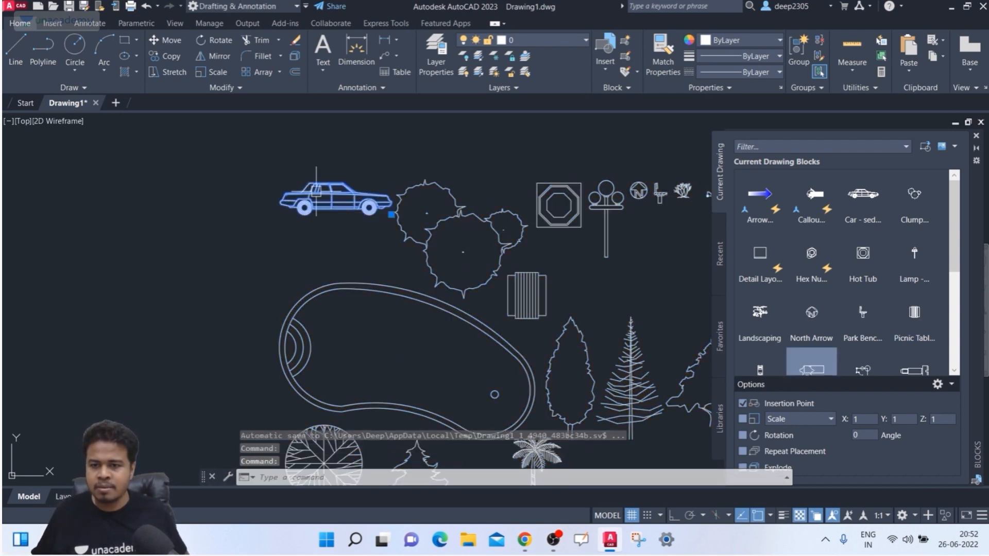
key(Escape)
click(415, 186)
click(537, 229)
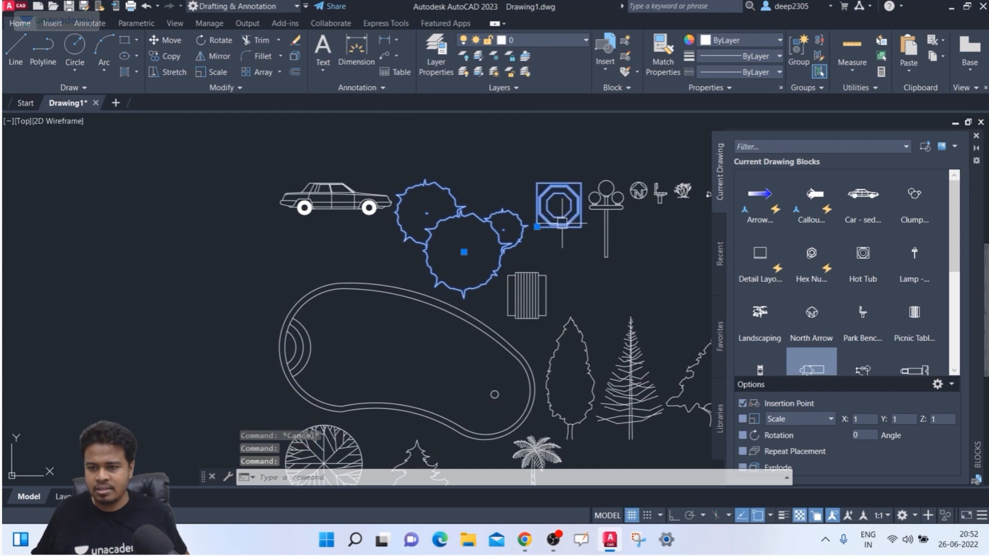
click(607, 233)
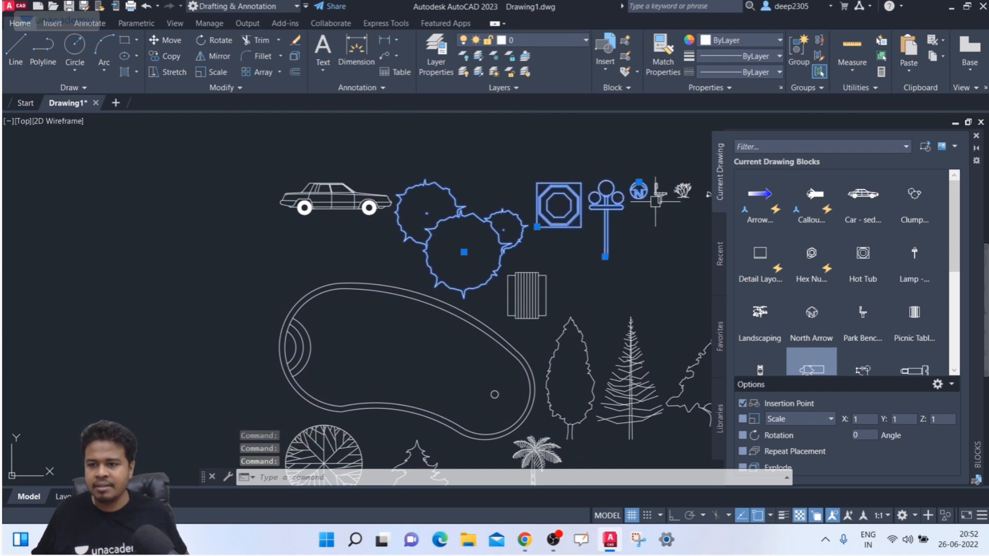
middle_drag(638, 239, 482, 166)
click(371, 232)
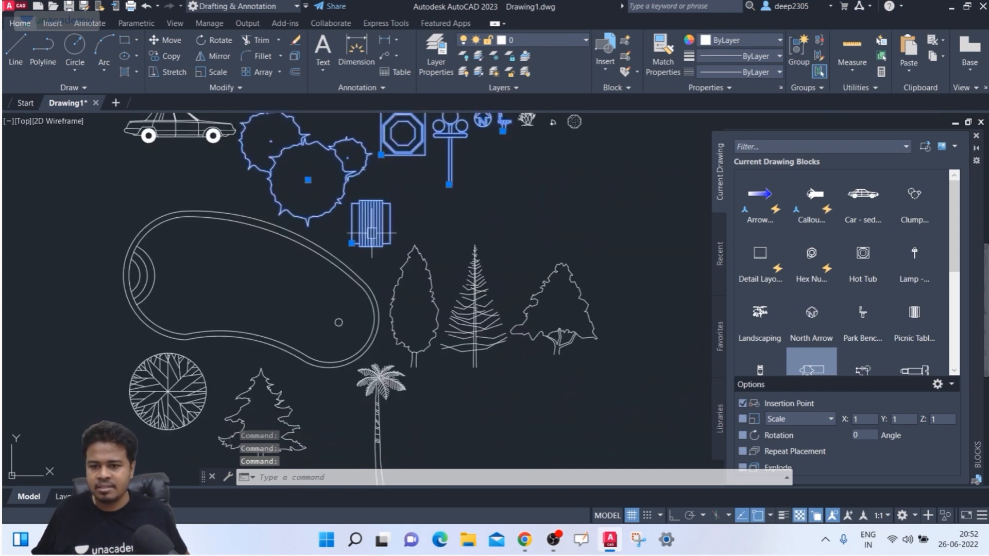
middle_drag(323, 267, 371, 240)
click(505, 275)
scroll(464, 294, up, 6)
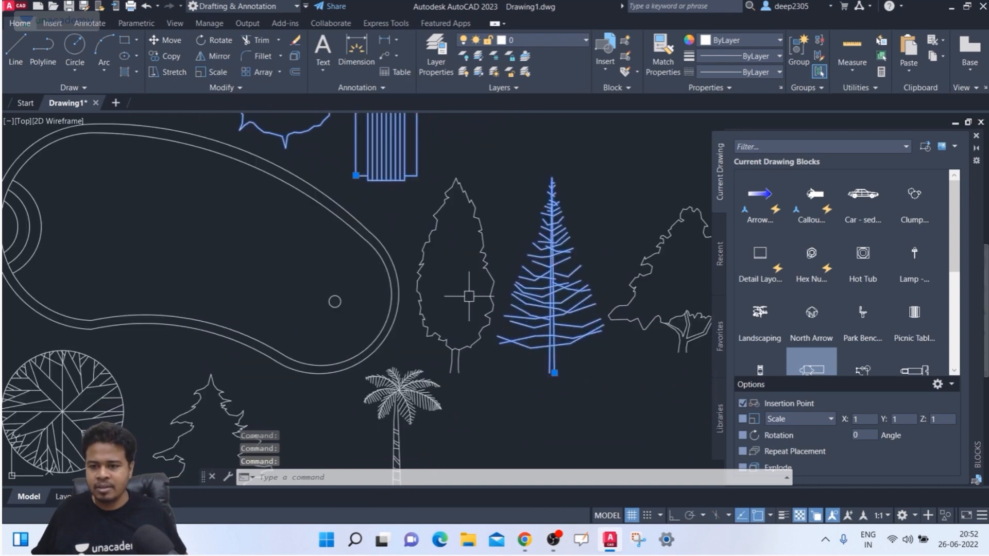
scroll(462, 293, down, 5)
middle_drag(441, 314, 423, 347)
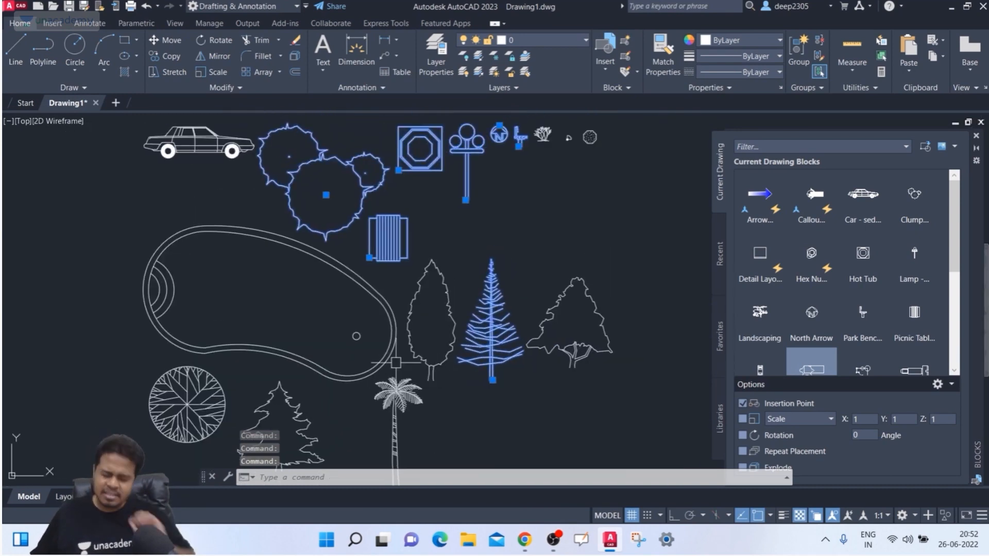
scroll(429, 319, up, 2)
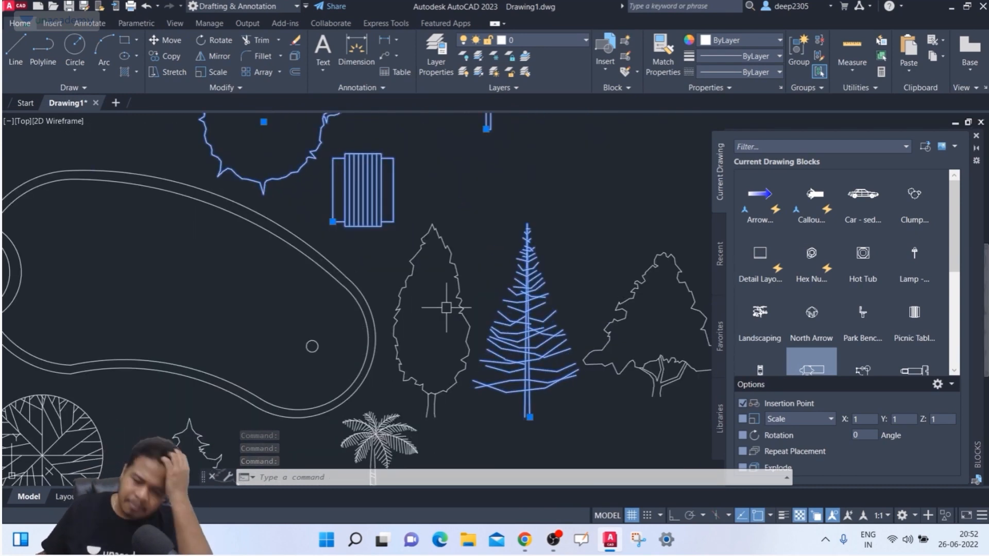
scroll(437, 313, down, 2)
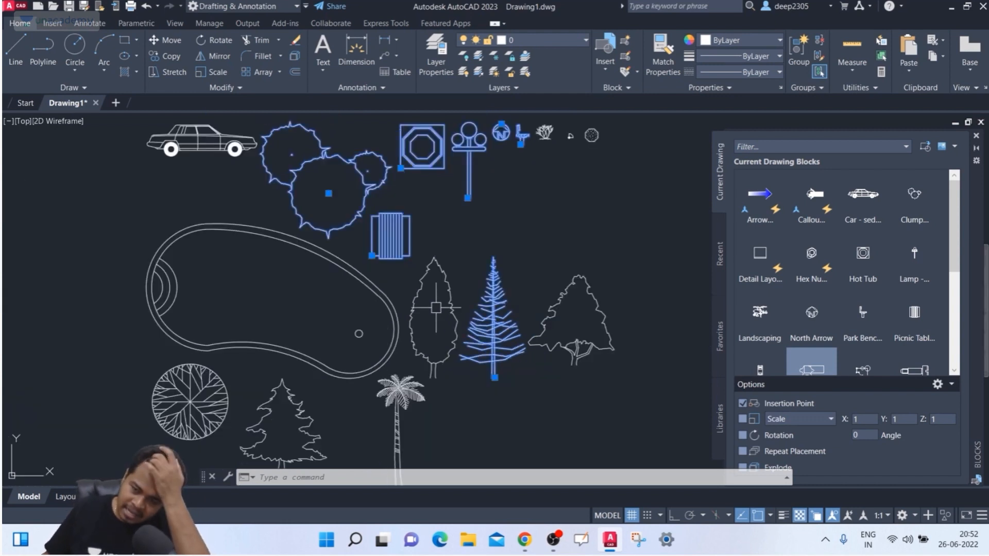
middle_drag(271, 280, 278, 263)
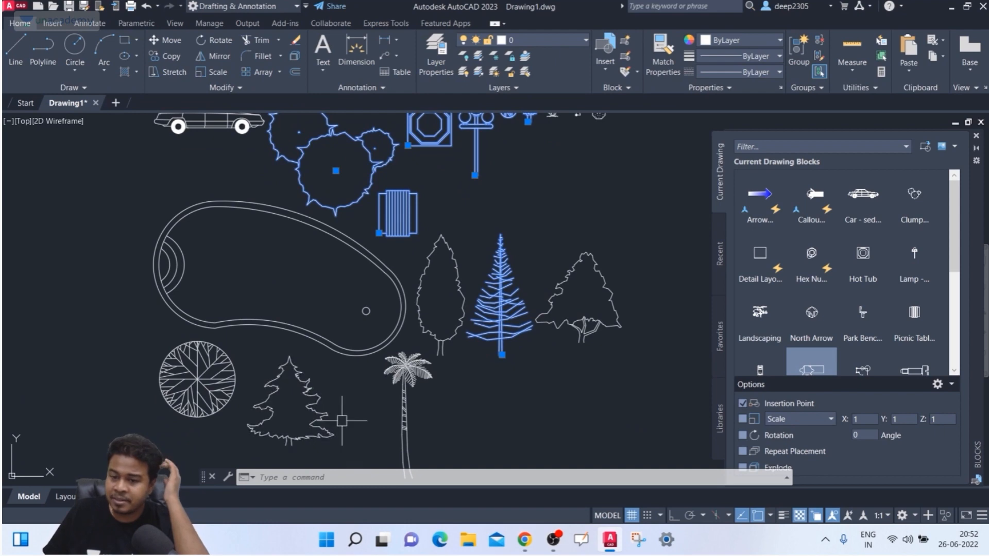
middle_drag(388, 353, 386, 315)
middle_drag(354, 240, 440, 381)
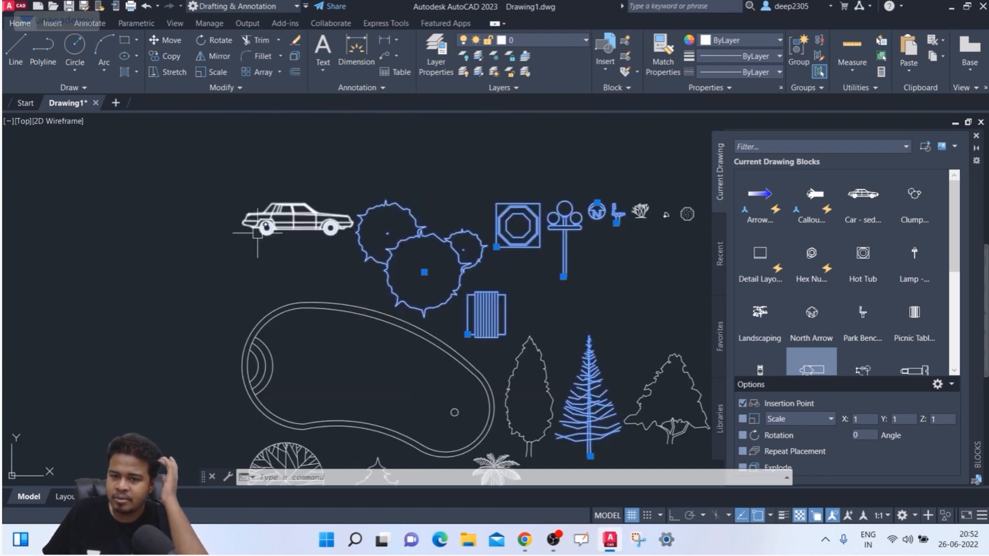
scroll(277, 232, up, 6)
middle_drag(299, 231, 262, 288)
click(267, 247)
scroll(288, 297, down, 3)
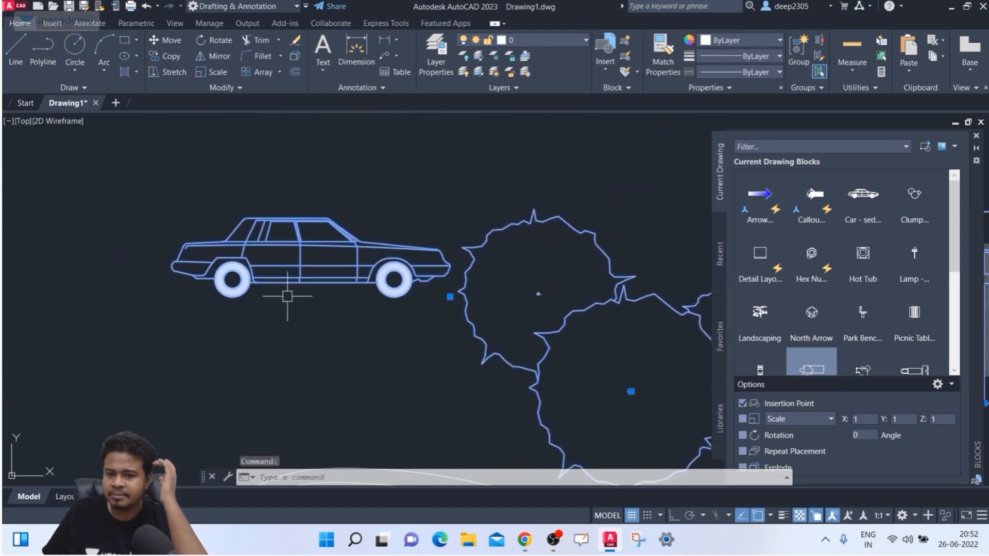
key(Escape)
key(Escape)
scroll(291, 286, down, 6)
middle_drag(268, 257, 223, 178)
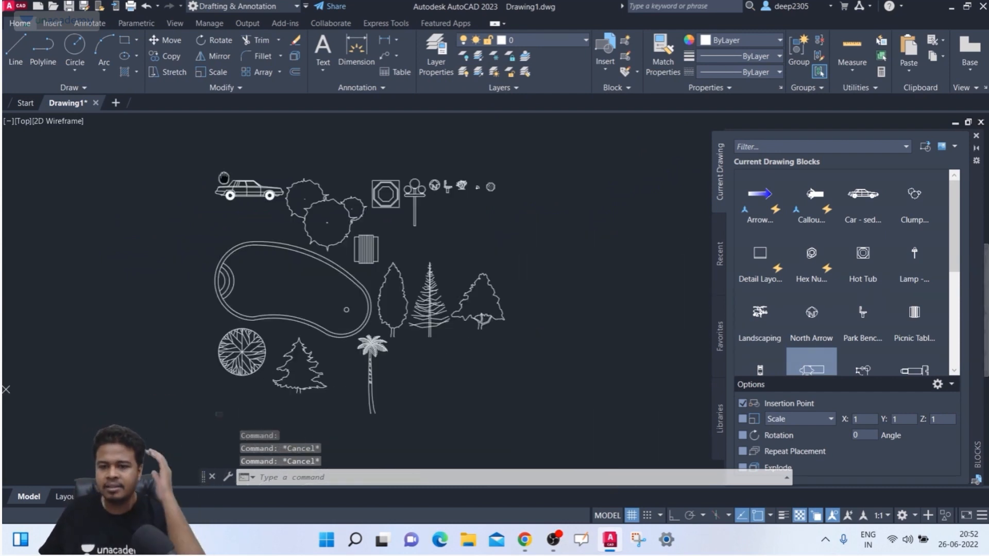
- Browse back to Dynamic Blocks, compare Civil - Imperial and Civil - Metric, and open Civil - Metric for insertion
click(925, 146)
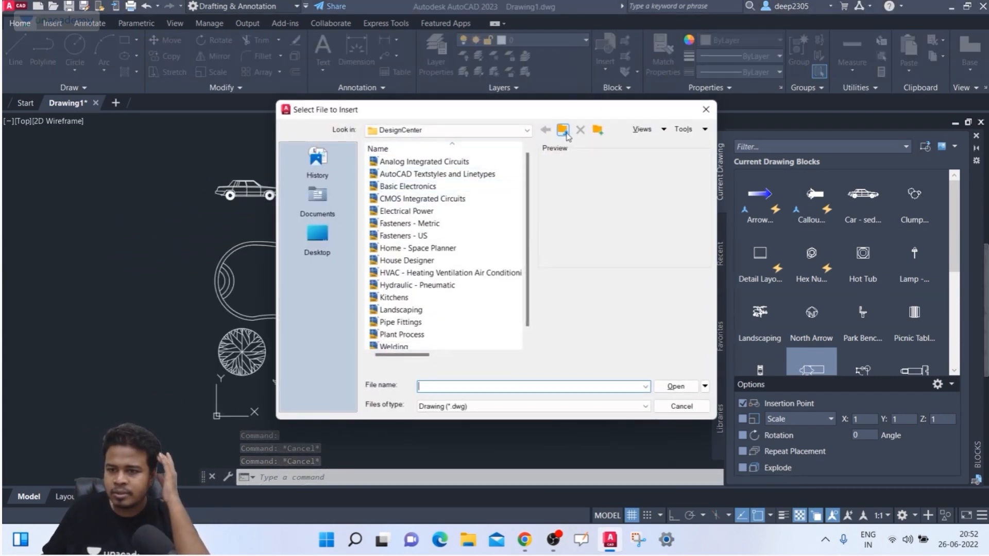
click(563, 129)
double_click(427, 174)
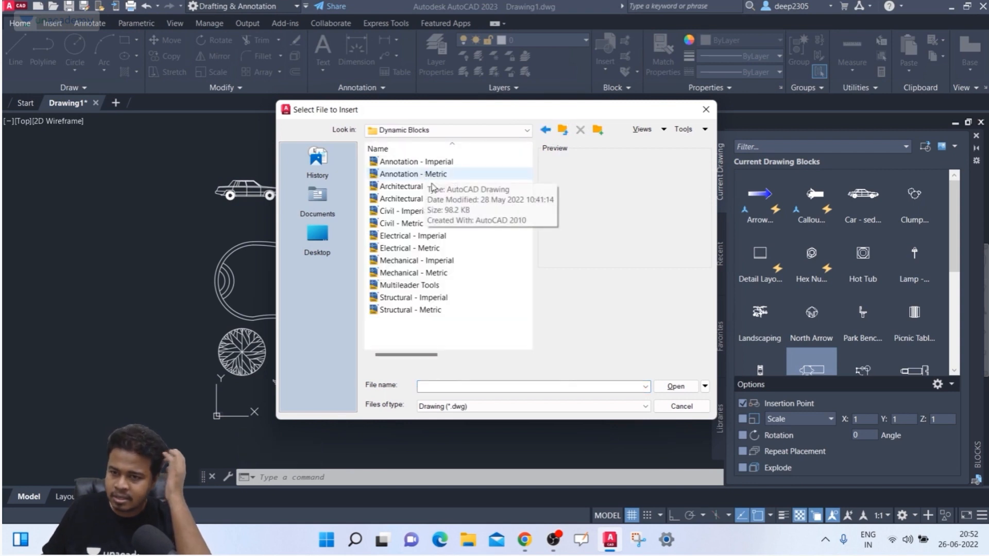
click(433, 211)
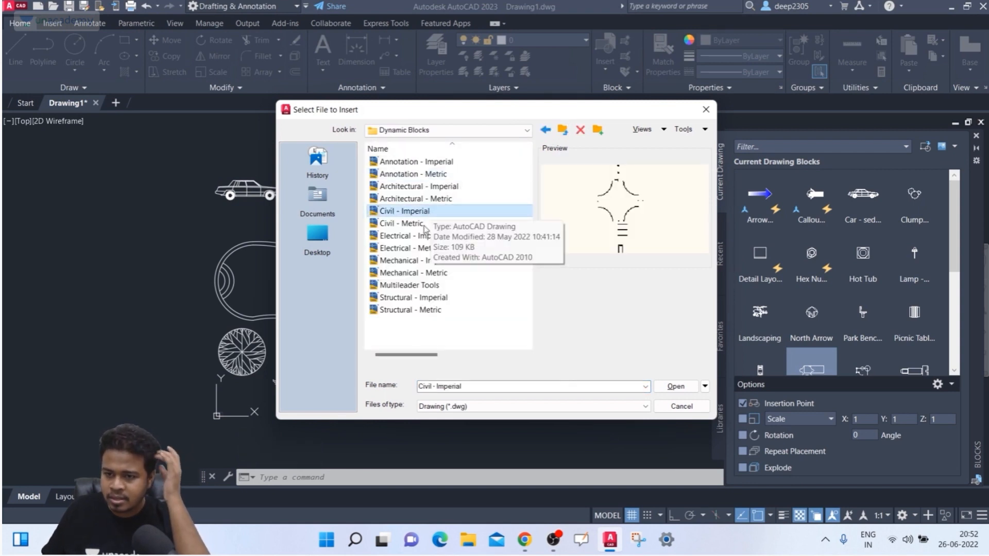
click(425, 225)
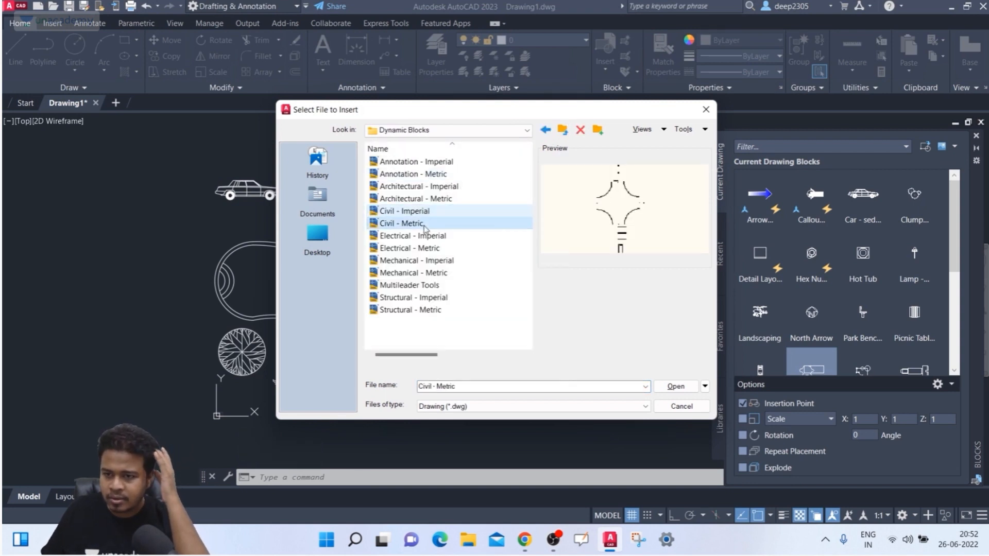
click(417, 286)
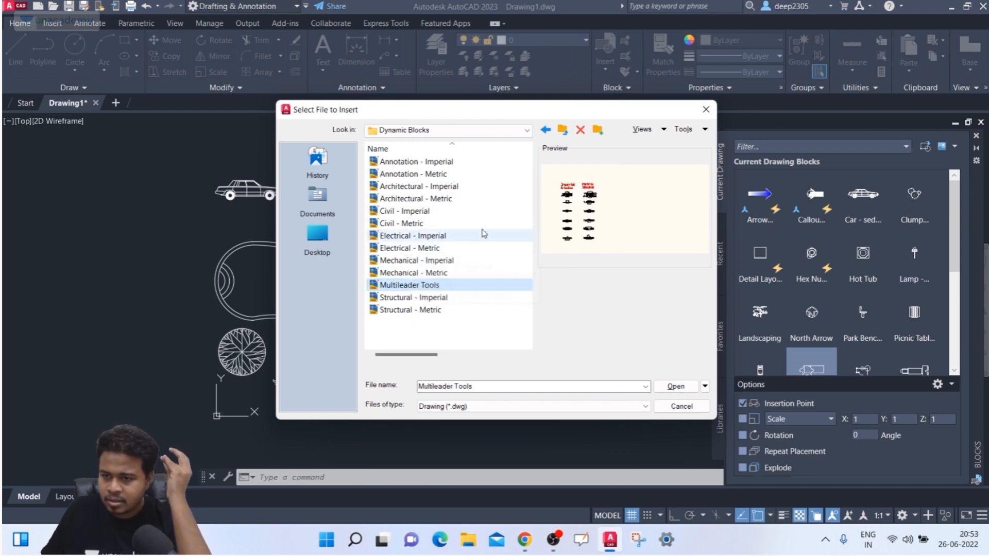
click(392, 225)
click(398, 213)
click(402, 226)
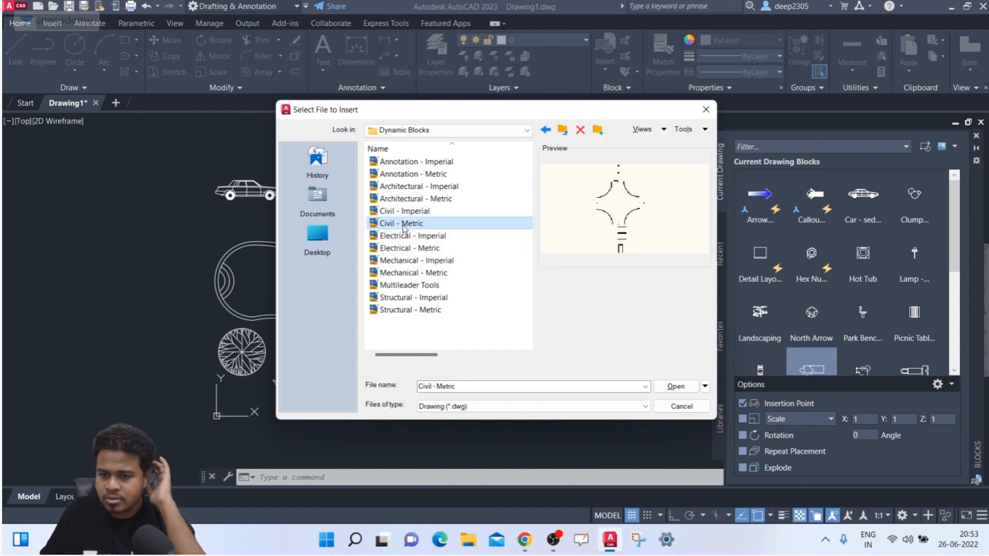
click(676, 386)
scroll(319, 208, down, 2)
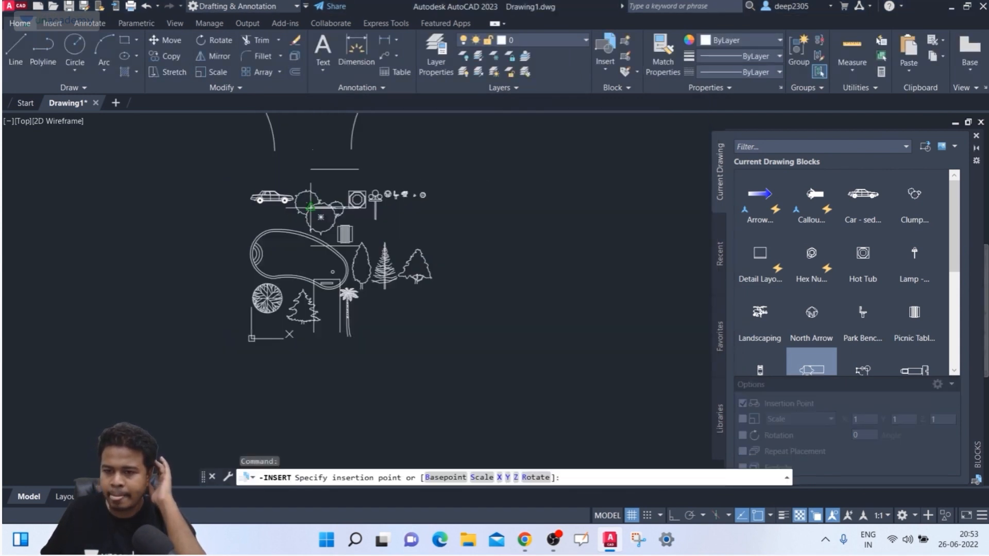
- Place the roundabout block beside the landscape blocks
middle_drag(321, 208, 444, 271)
scroll(420, 248, down, 2)
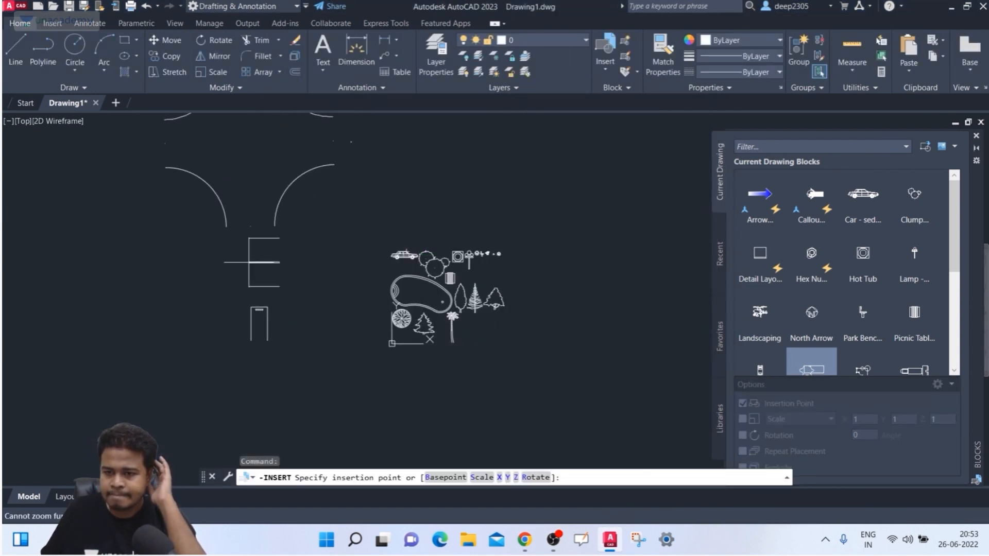
click(234, 282)
scroll(288, 232, down, 4)
middle_drag(312, 260, 324, 301)
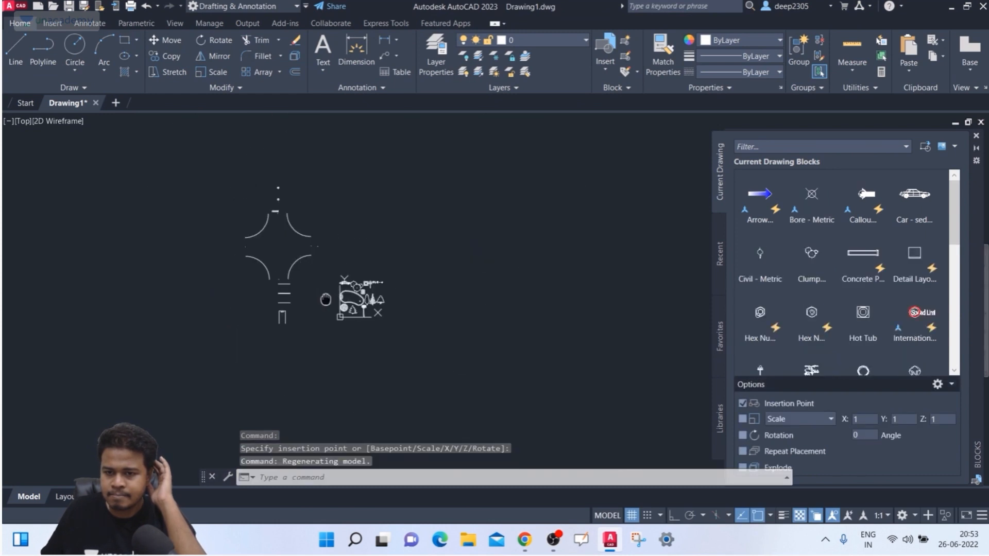
scroll(276, 209, up, 6)
scroll(297, 215, up, 5)
scroll(286, 268, down, 5)
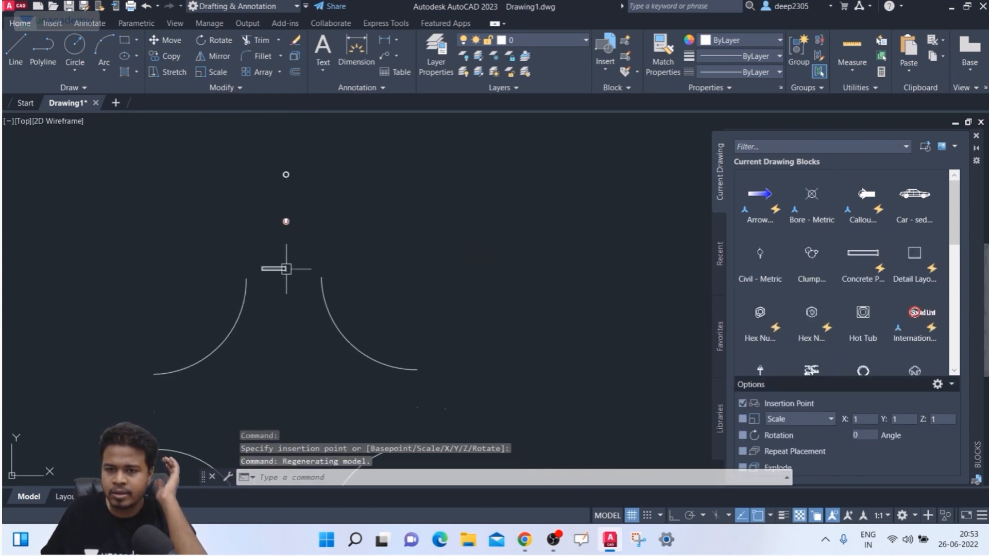
scroll(319, 249, up, 5)
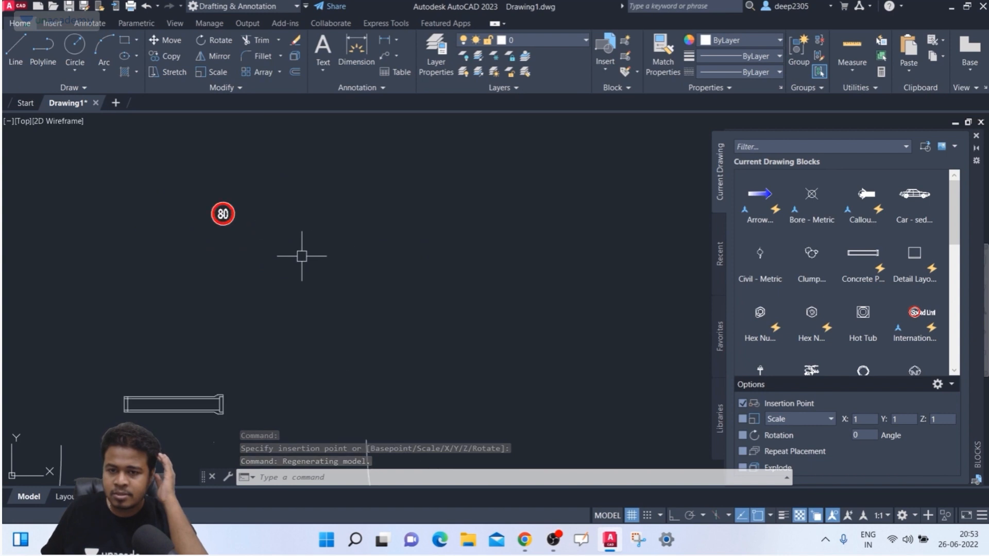
- Window-select the whole roundabout and explode it with X
middle_drag(301, 256, 391, 121)
click(349, 225)
click(291, 301)
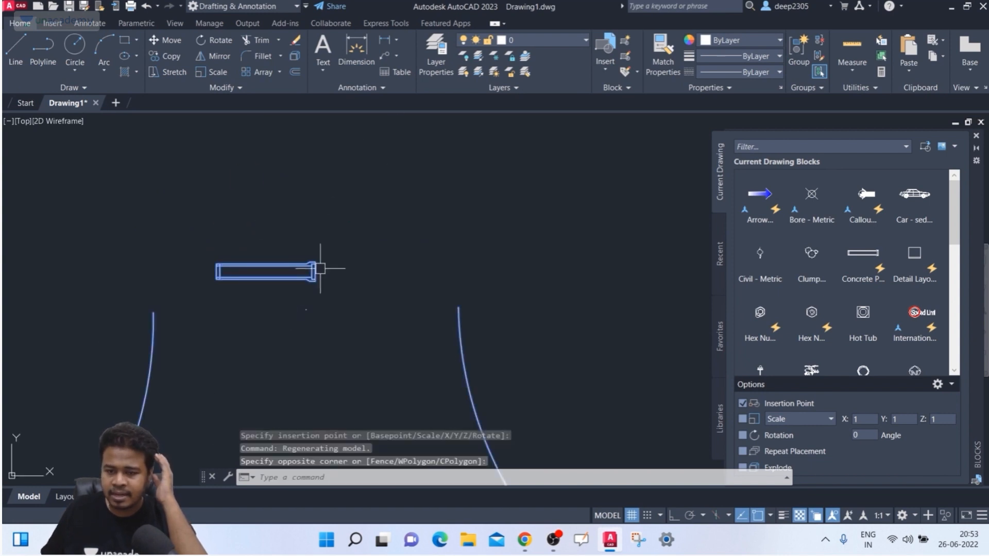
scroll(351, 253, down, 5)
key(Escape)
click(393, 220)
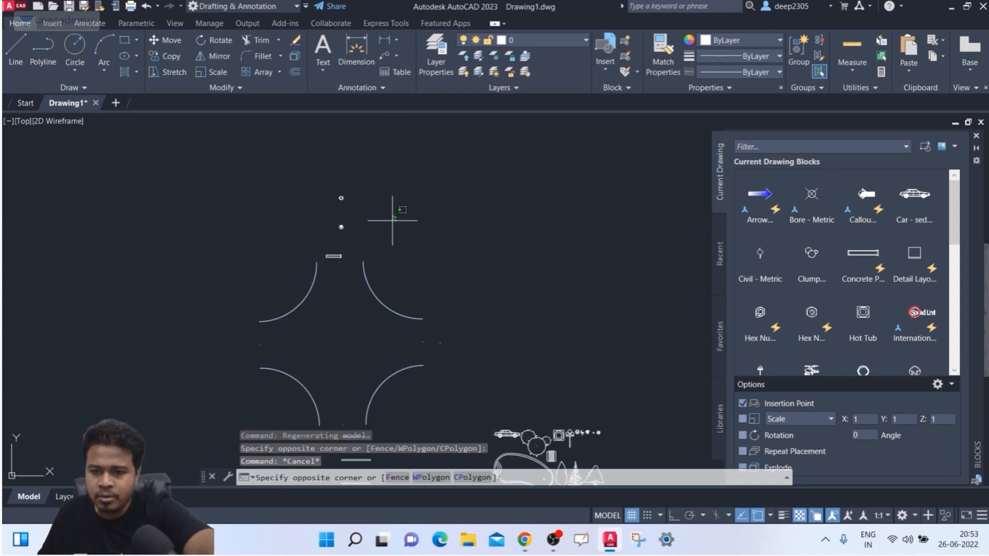
click(336, 278)
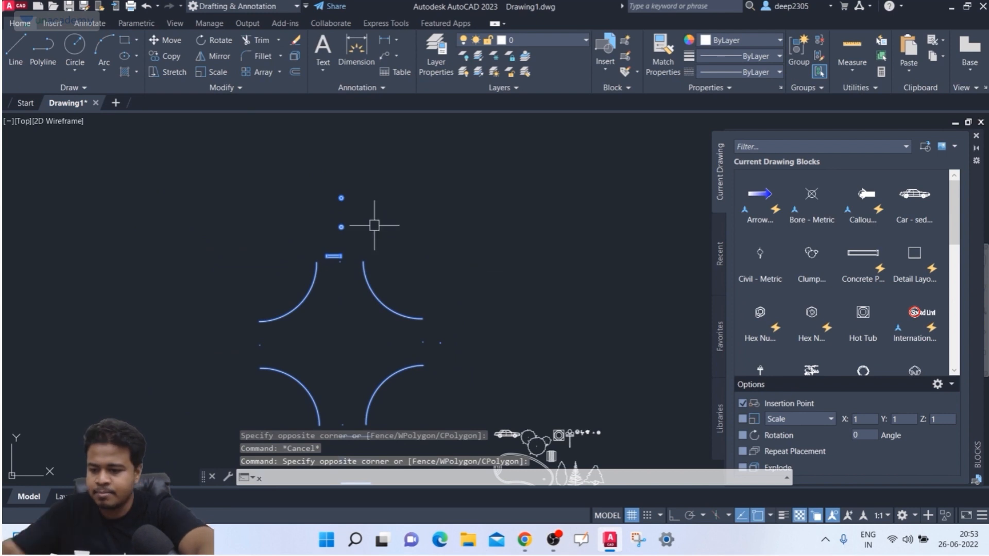
text(x)
key(Return)
scroll(291, 225, up, 5)
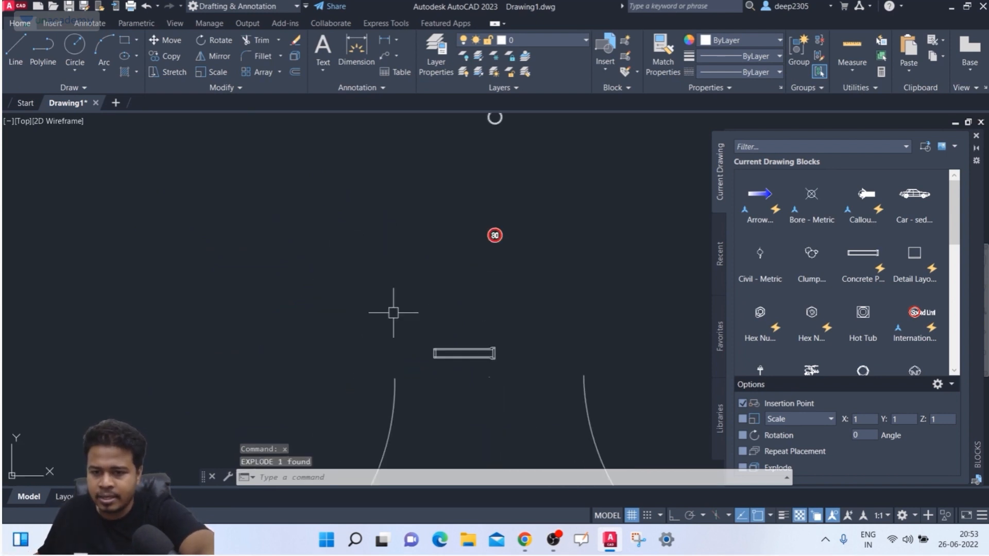
middle_drag(515, 392, 487, 350)
- Select the pipe block and pick a larger size from its size list
click(434, 299)
scroll(433, 333, up, 8)
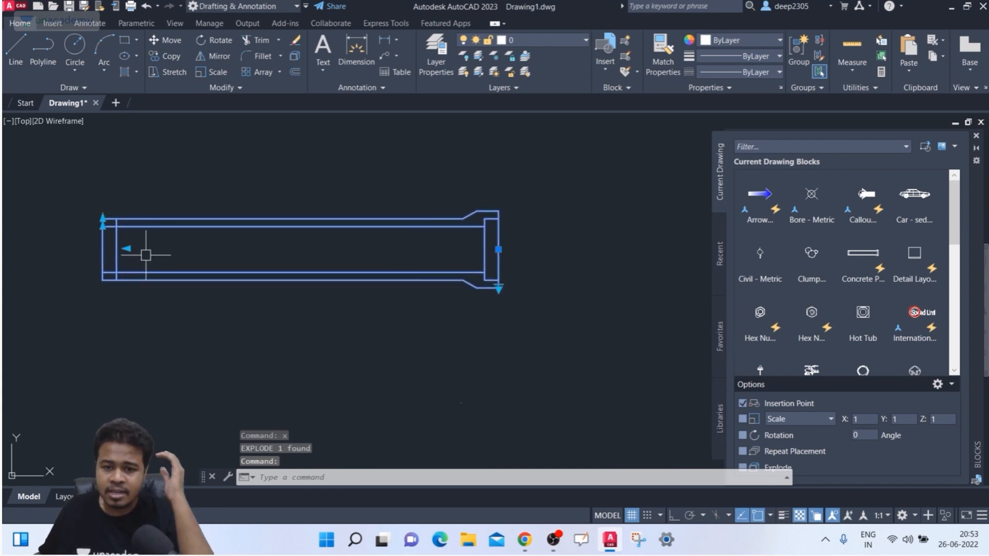
click(498, 287)
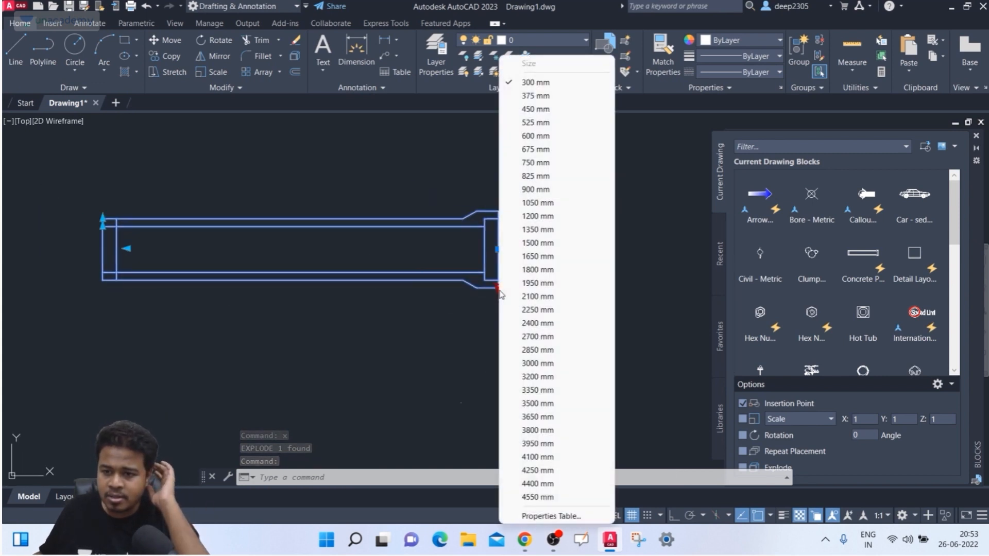
click(522, 271)
scroll(494, 281, down, 5)
scroll(491, 278, up, 6)
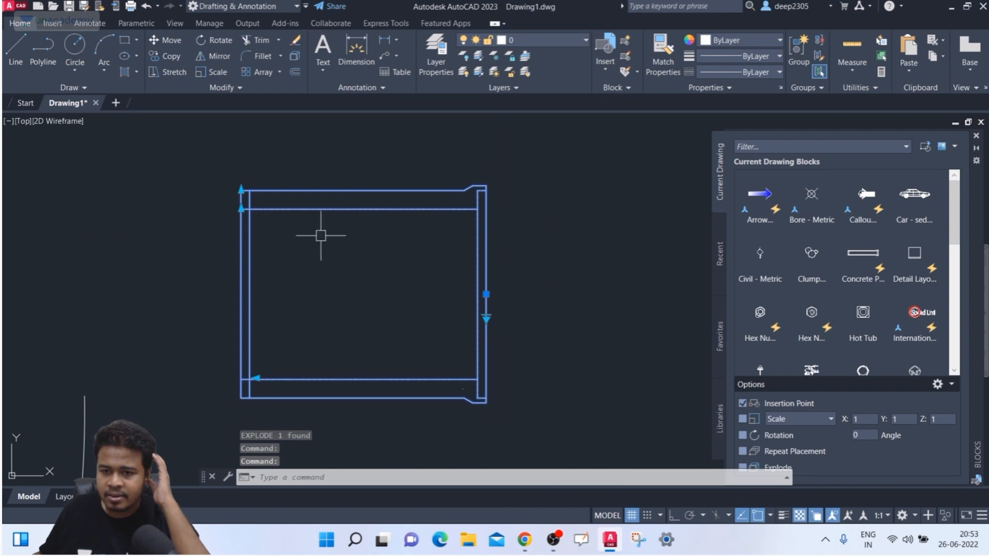
- Stretch the pipe's edges with its grips to reshape it
click(240, 189)
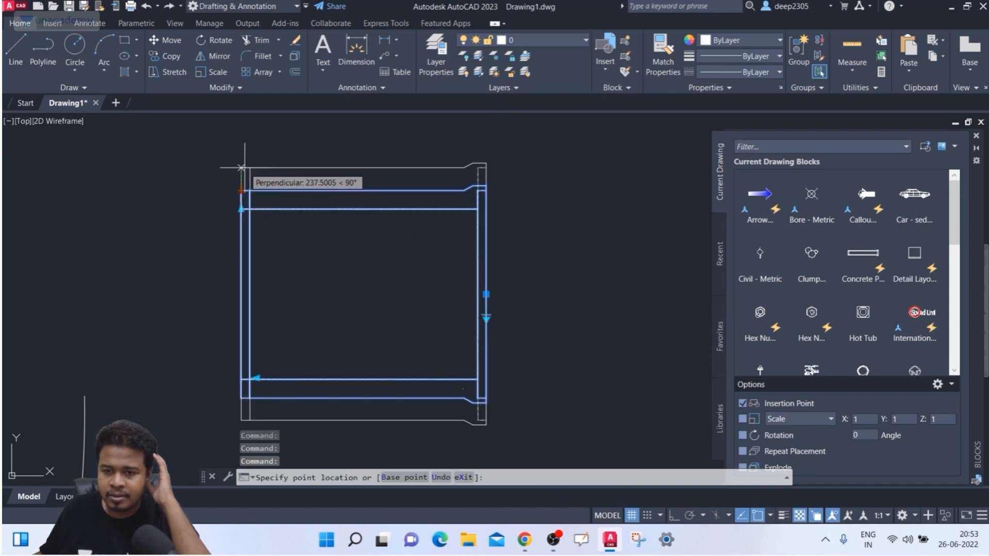
click(241, 208)
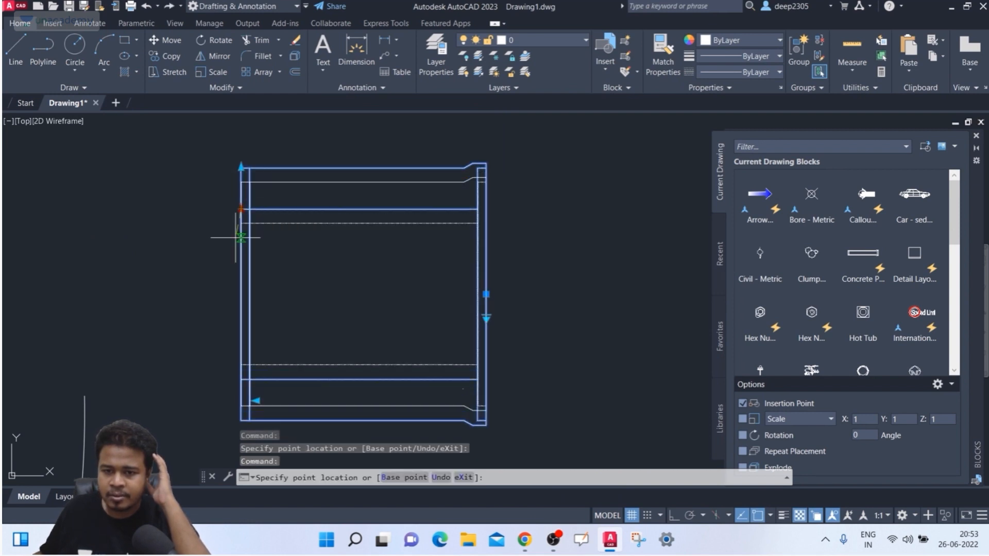
click(239, 264)
middle_drag(302, 306, 302, 275)
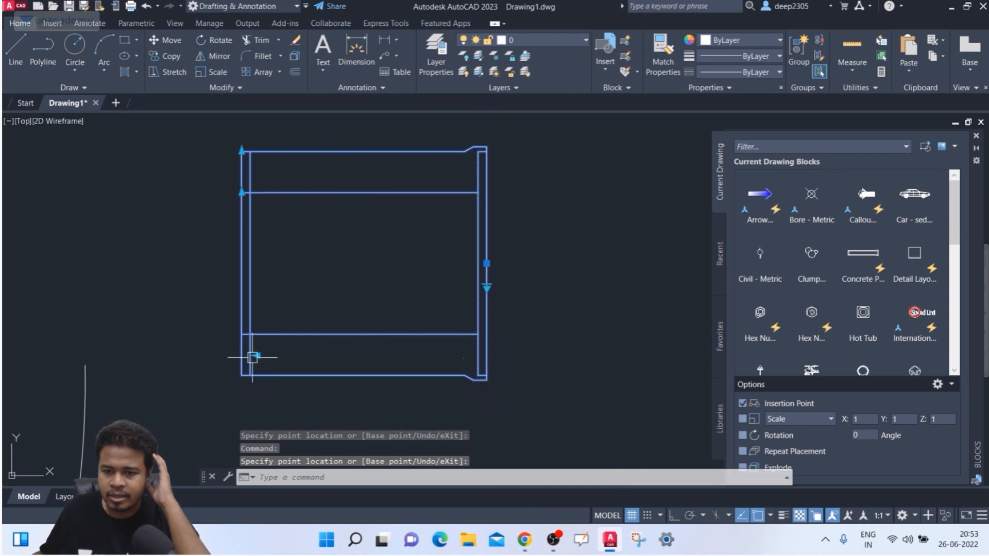
click(256, 355)
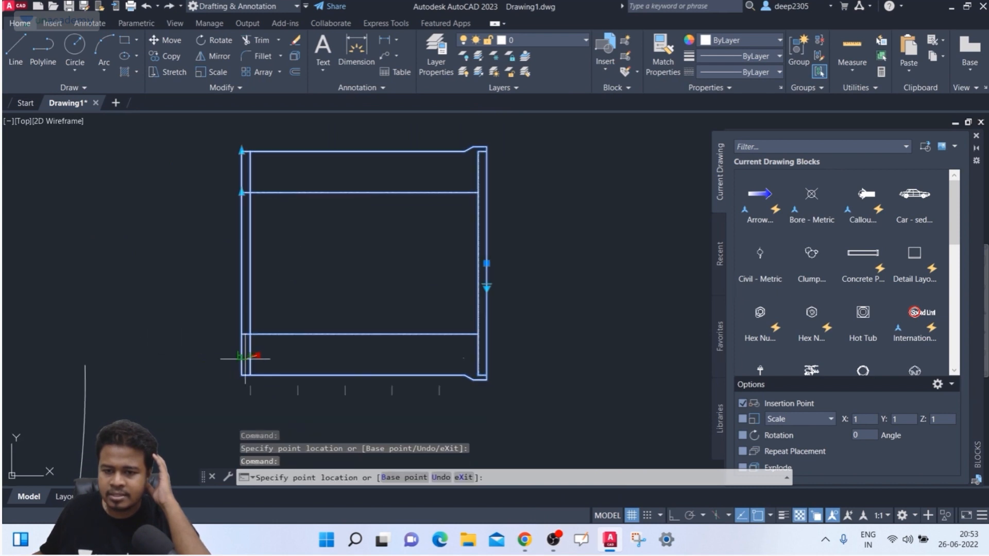
click(308, 348)
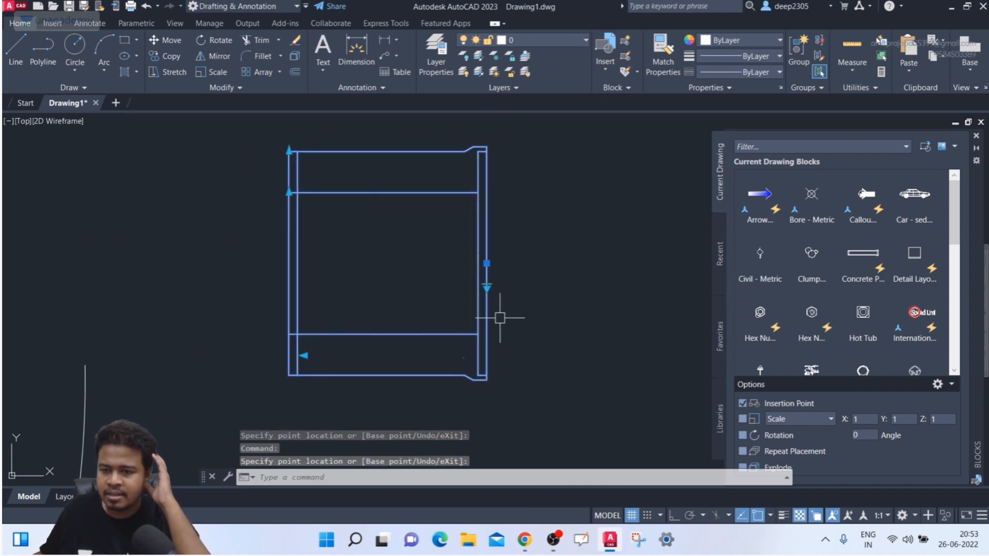
- Set the block to the 2100 mm preset size and pan out to see everything
click(487, 287)
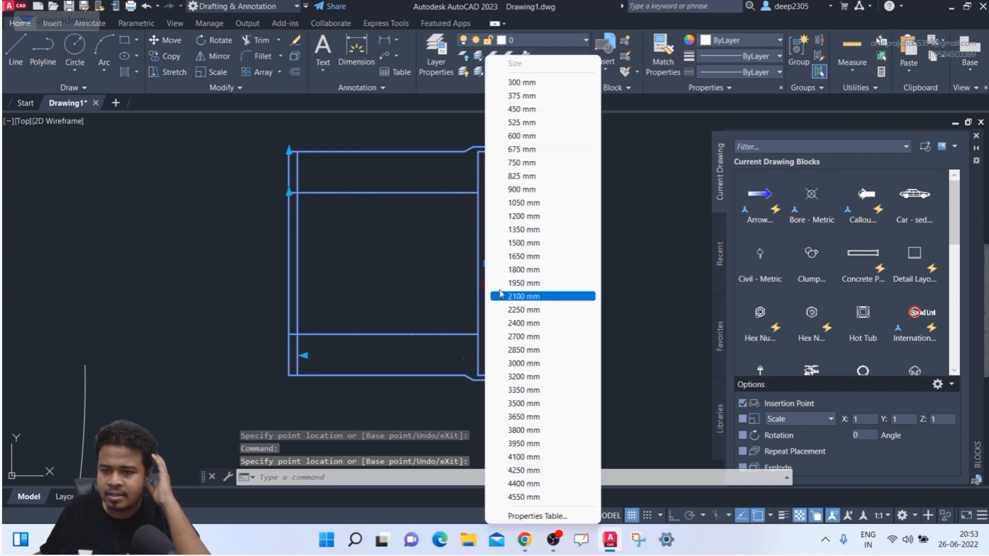
click(518, 301)
scroll(489, 283, down, 3)
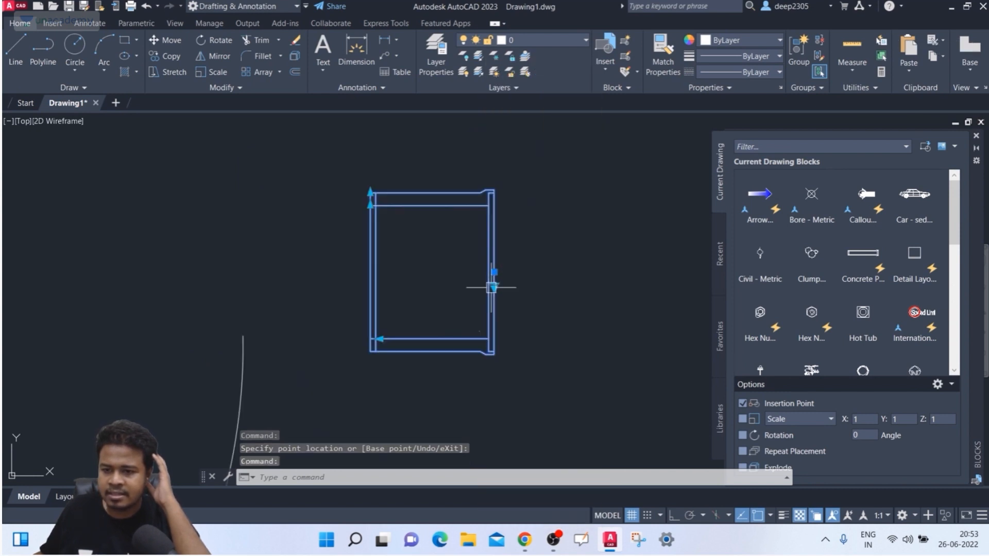
scroll(485, 288, down, 5)
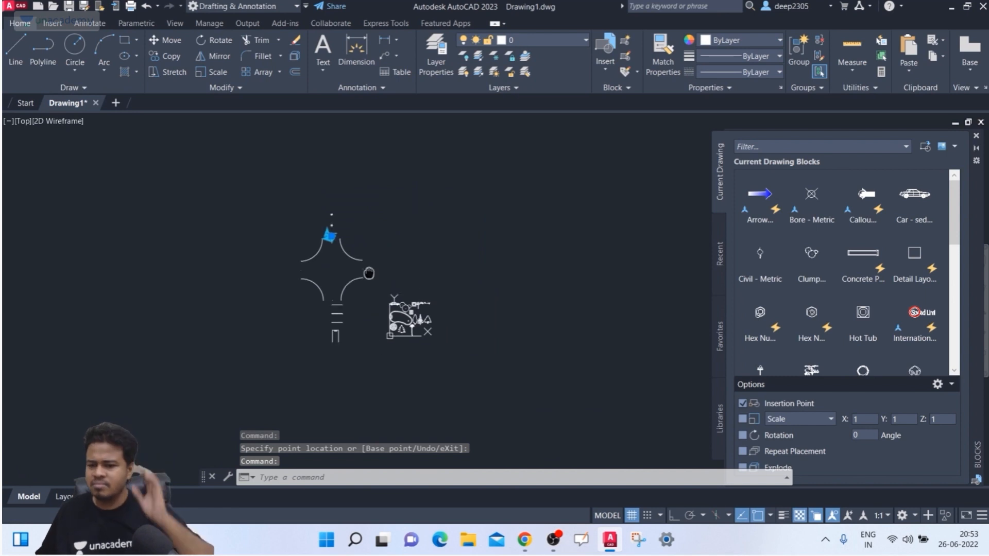
scroll(338, 290, up, 5)
key(Escape)
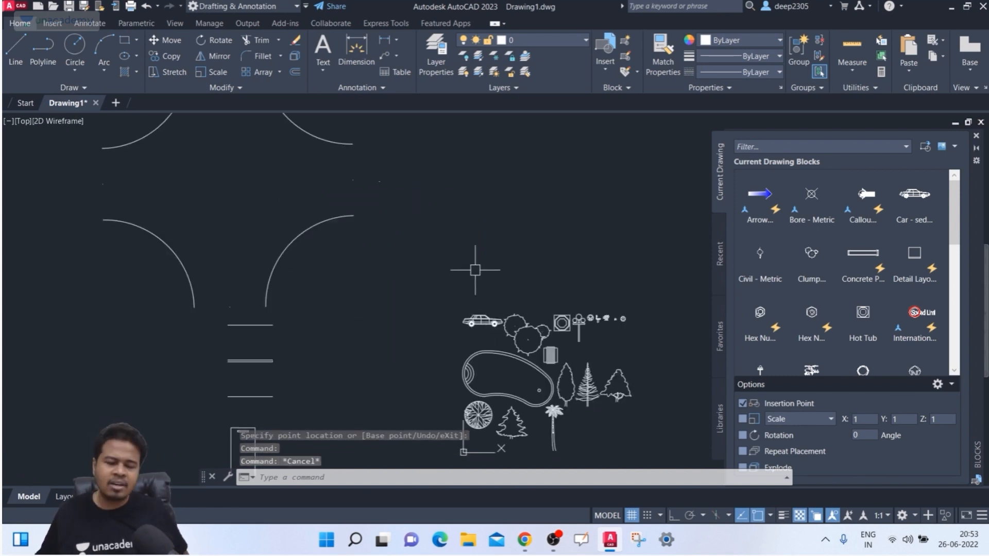
scroll(443, 240, down, 3)
middle_drag(453, 247, 351, 281)
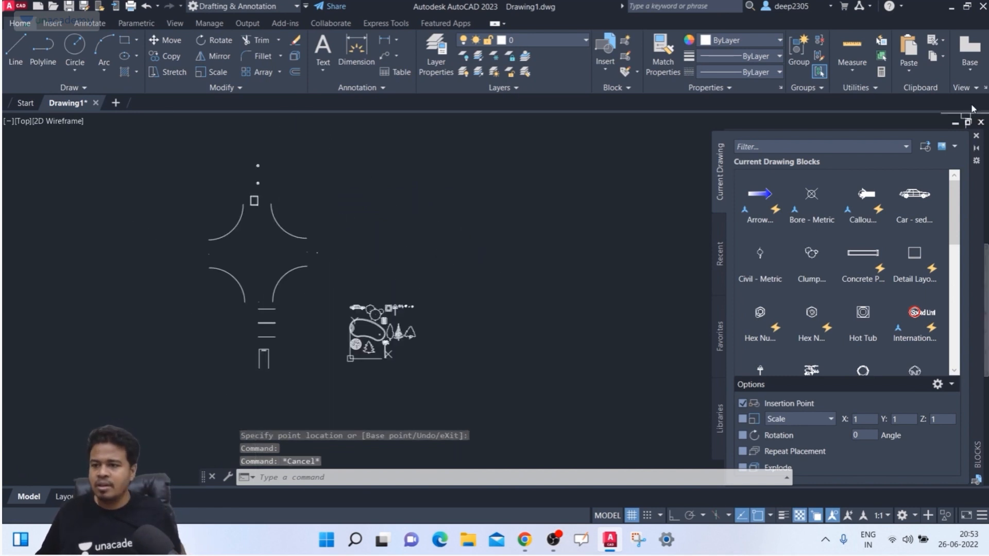
- Open the file browser from the Blocks palette and go to C:\Program Files
click(926, 147)
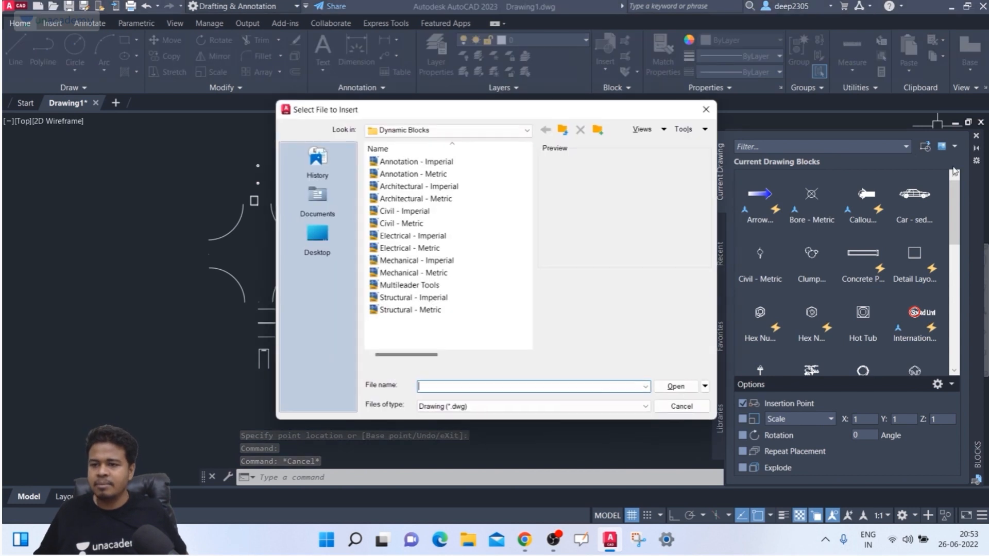
click(460, 130)
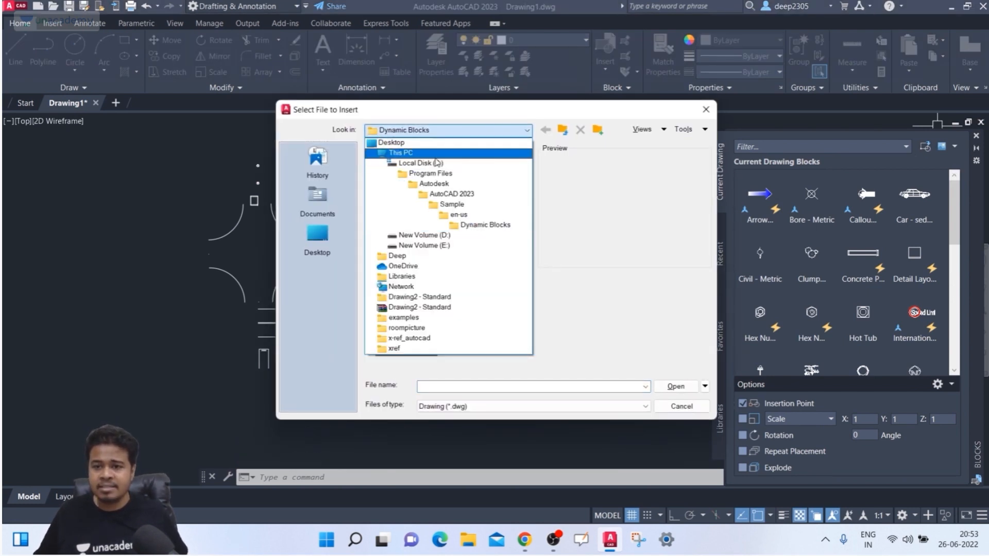
click(436, 163)
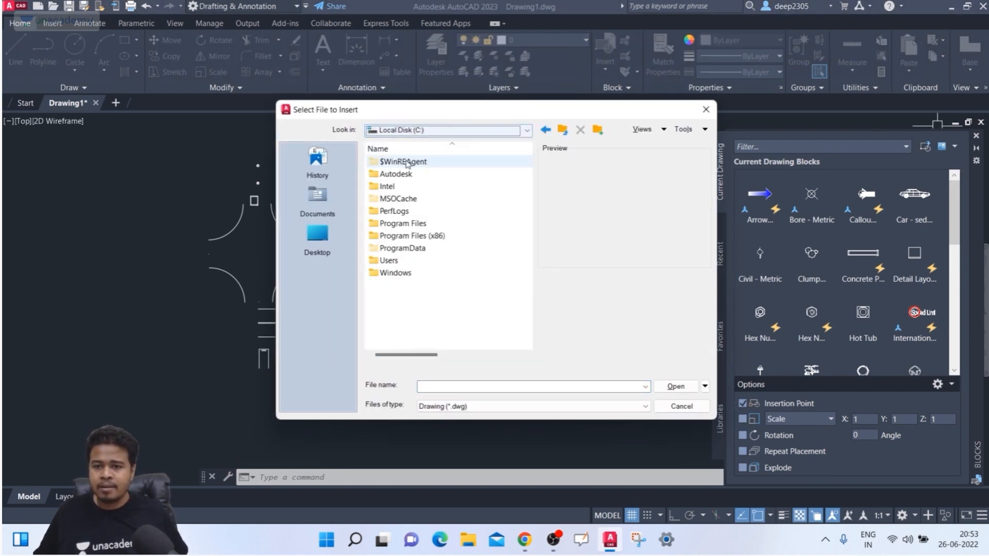
double_click(426, 225)
- Navigate into Autodesk > AutoCAD 2023 > Sample > en-us and highlight Dynamic Blocks
click(411, 176)
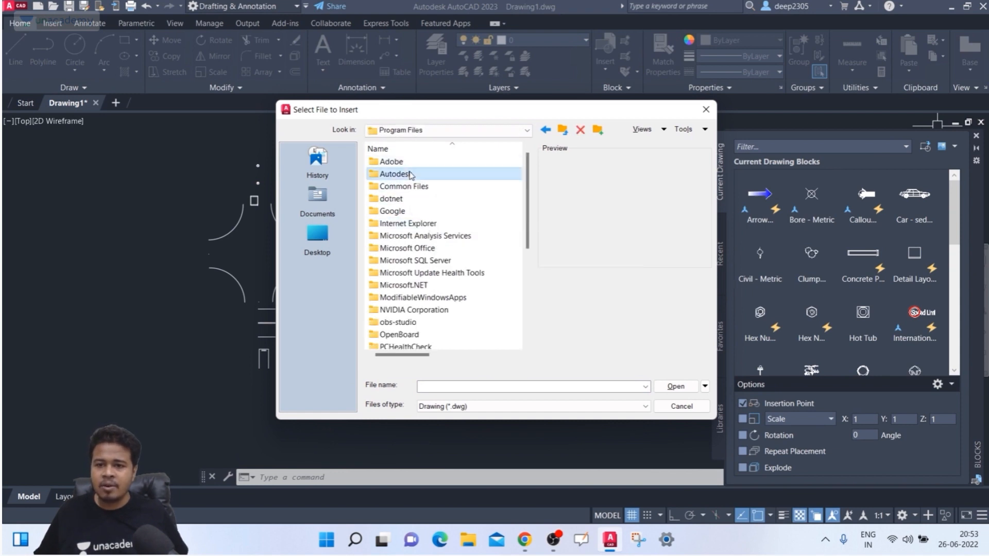
double_click(411, 176)
double_click(411, 174)
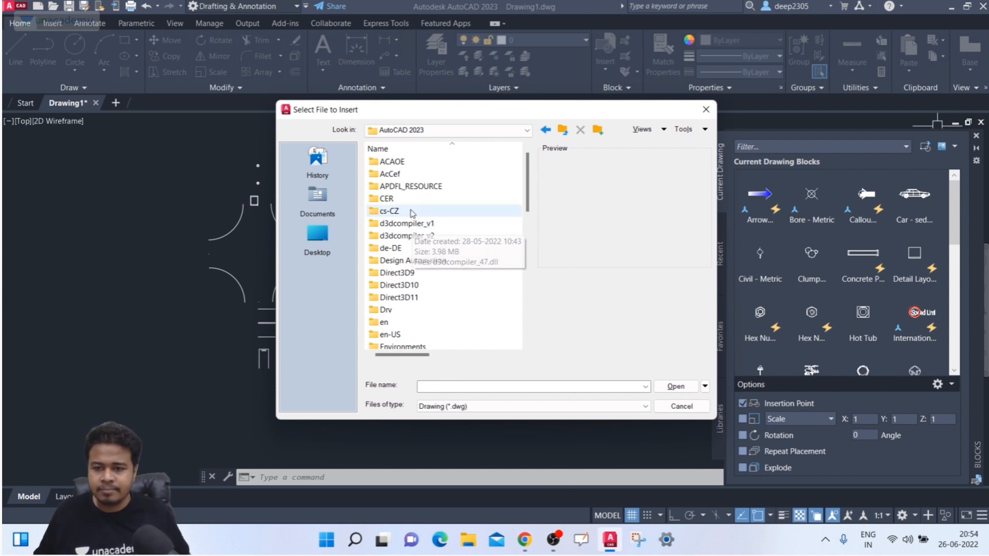
scroll(406, 233, down, 10)
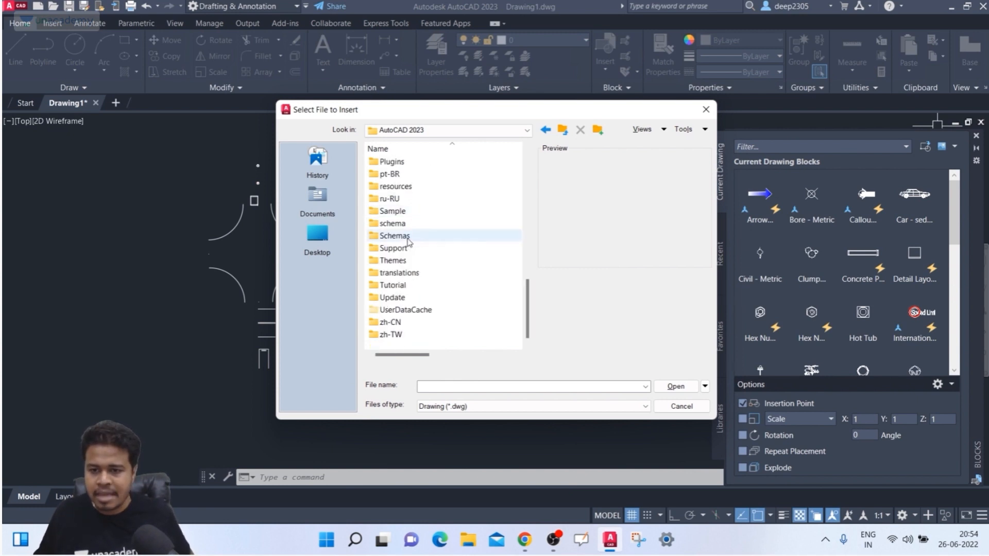
double_click(407, 211)
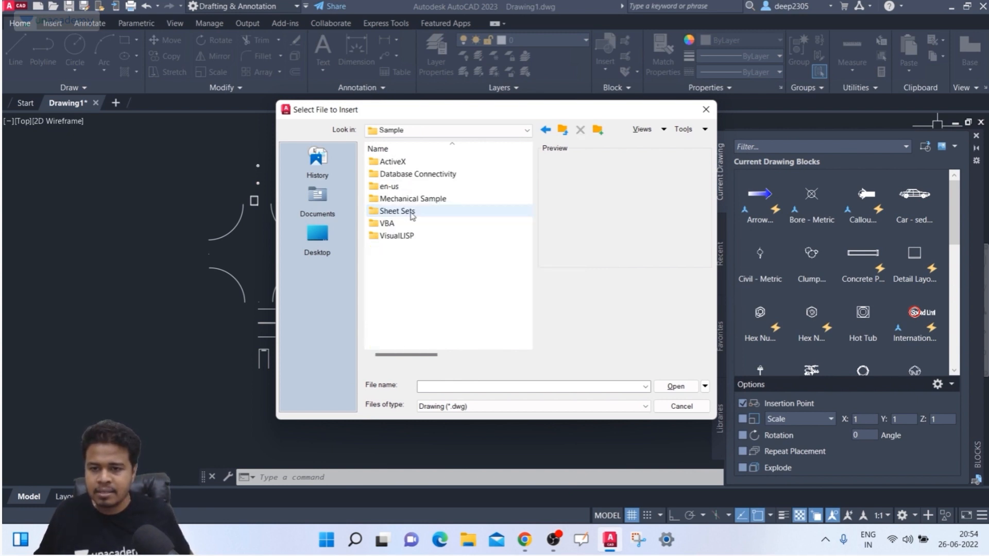
double_click(418, 186)
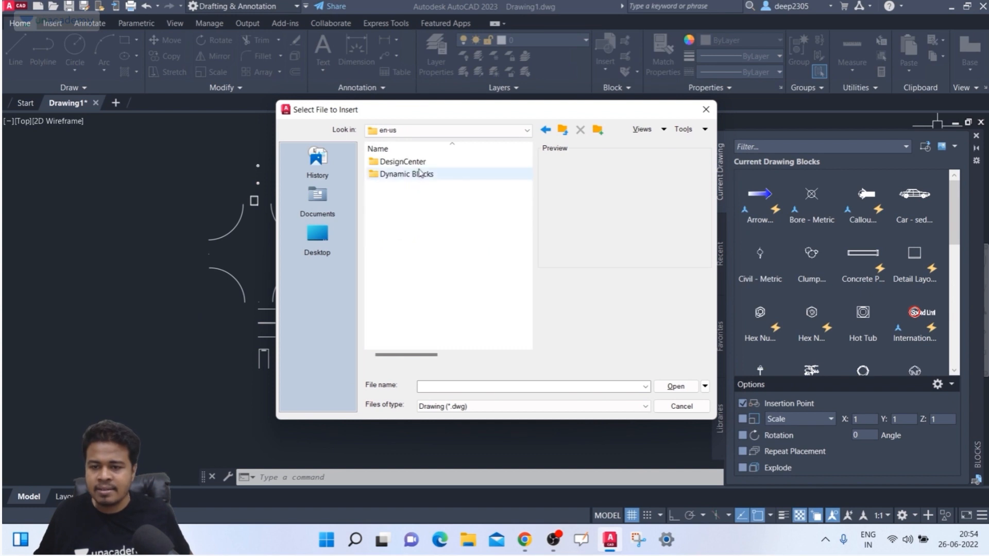
click(419, 164)
click(410, 174)
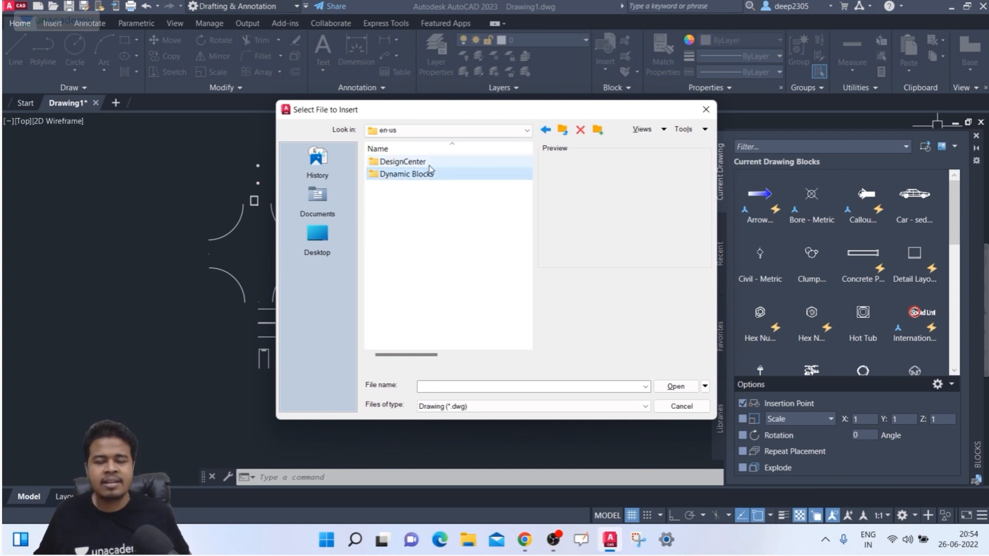
- Cancel the Select File dialog and clear a trial selection of the drawing
click(679, 407)
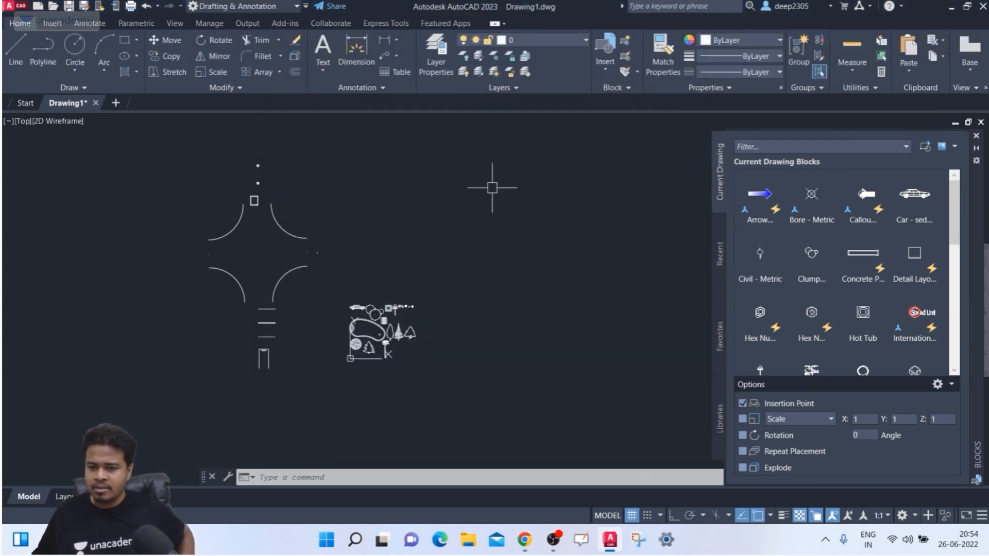
click(552, 127)
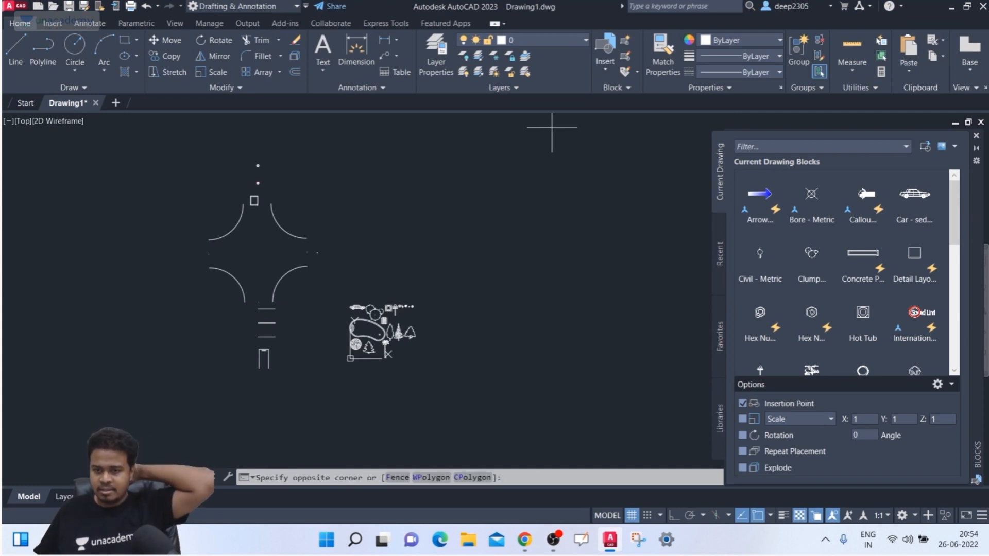
click(116, 401)
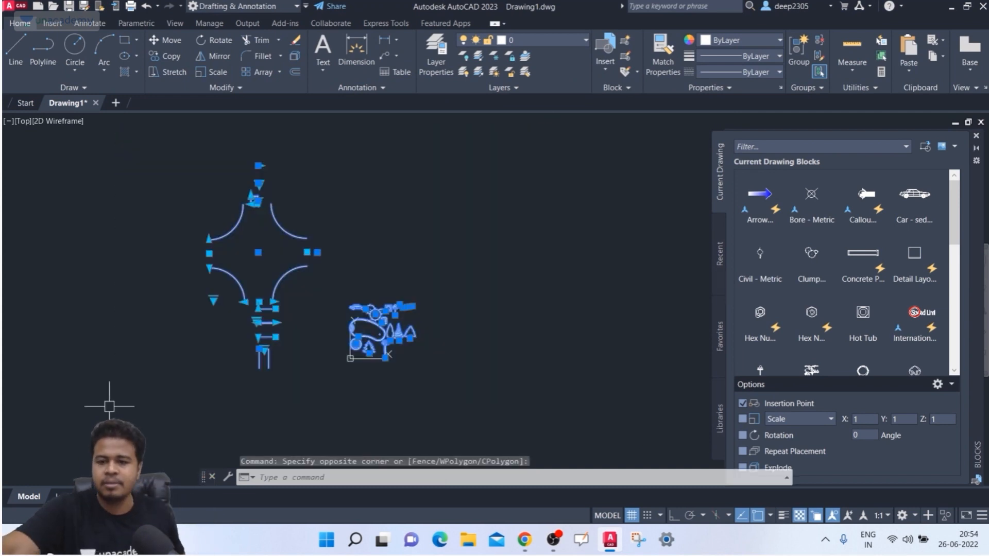
key(Escape)
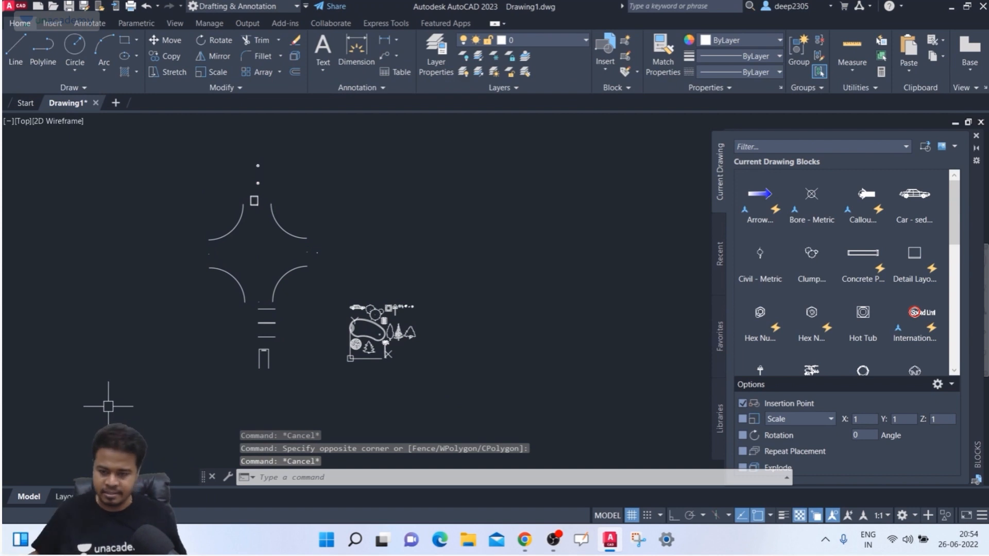
- Crossing-select the landscape blocks, arcs, lines and door, and delete them
scroll(399, 344, up, 5)
middle_drag(390, 321, 397, 346)
click(377, 314)
key(Escape)
scroll(394, 310, down, 5)
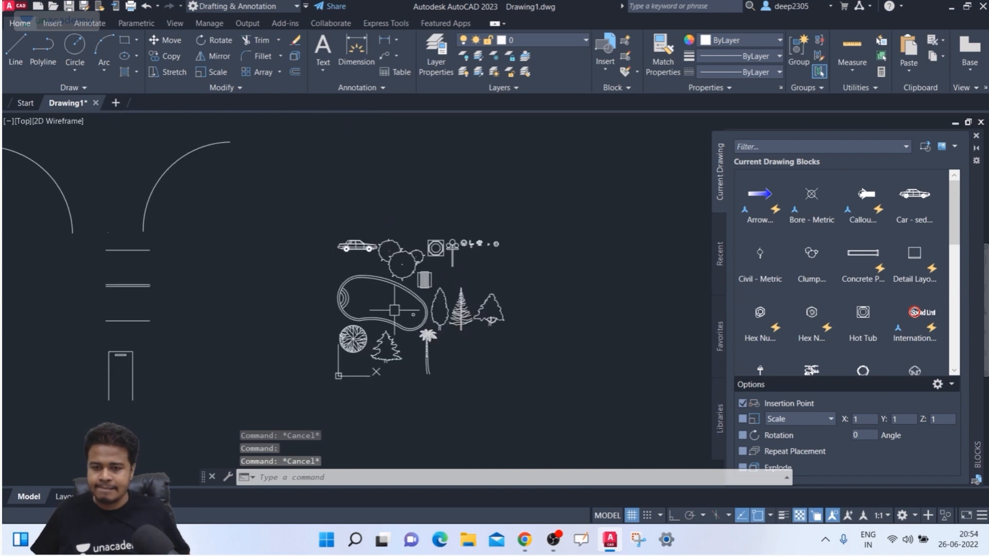
click(527, 233)
click(253, 366)
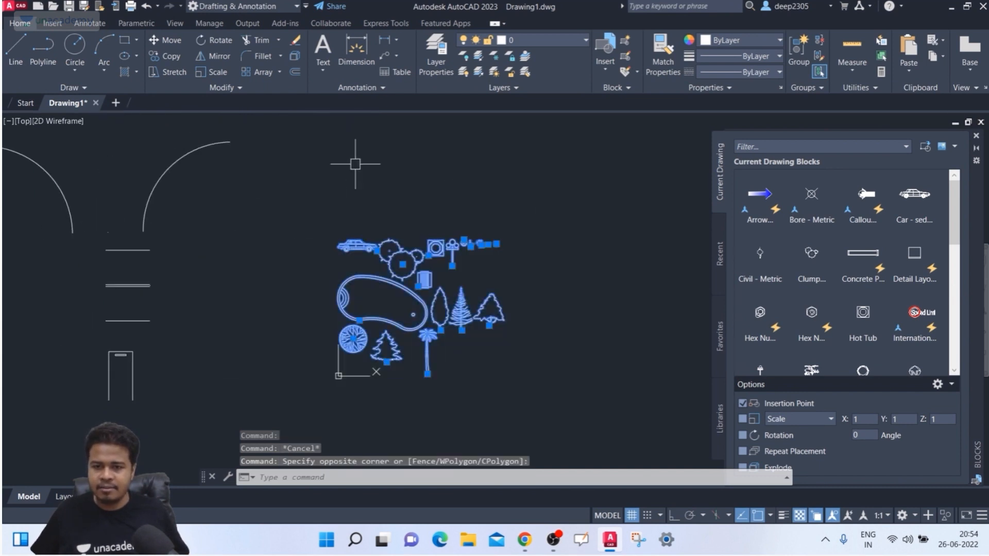
scroll(355, 164, down, 3)
click(386, 130)
click(11, 375)
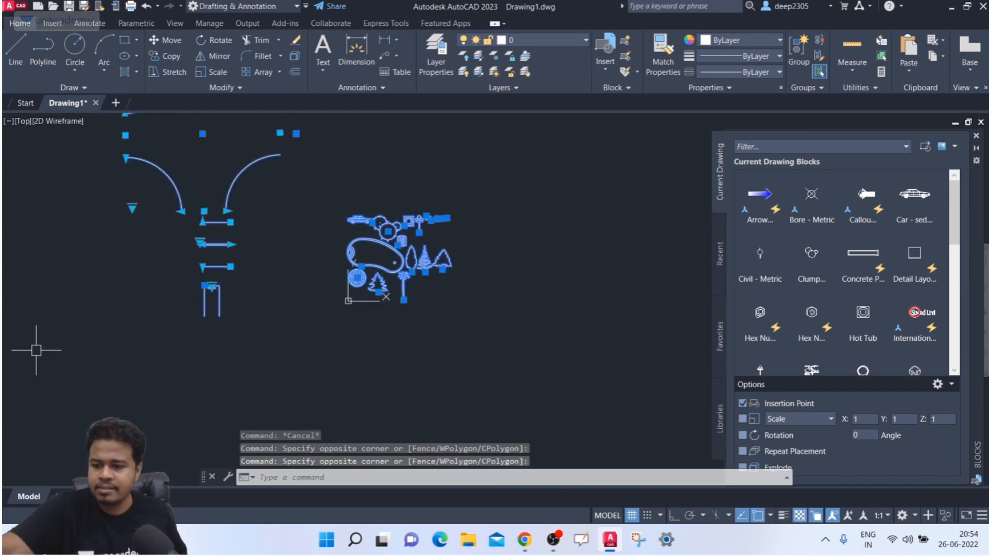
key(Delete)
- Delete the three small distant objects and close the Blocks palette
scroll(279, 289, down, 3)
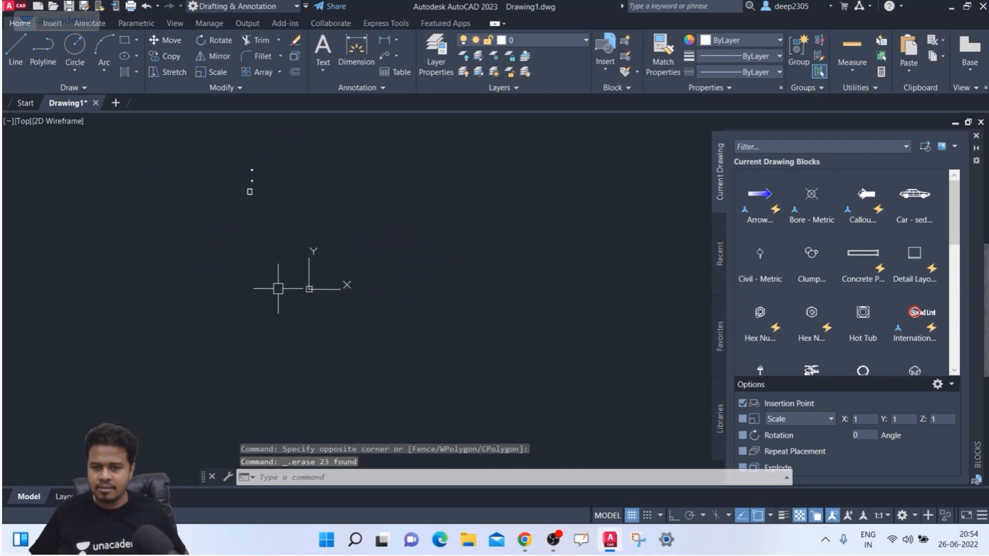
click(312, 146)
click(184, 280)
key(Delete)
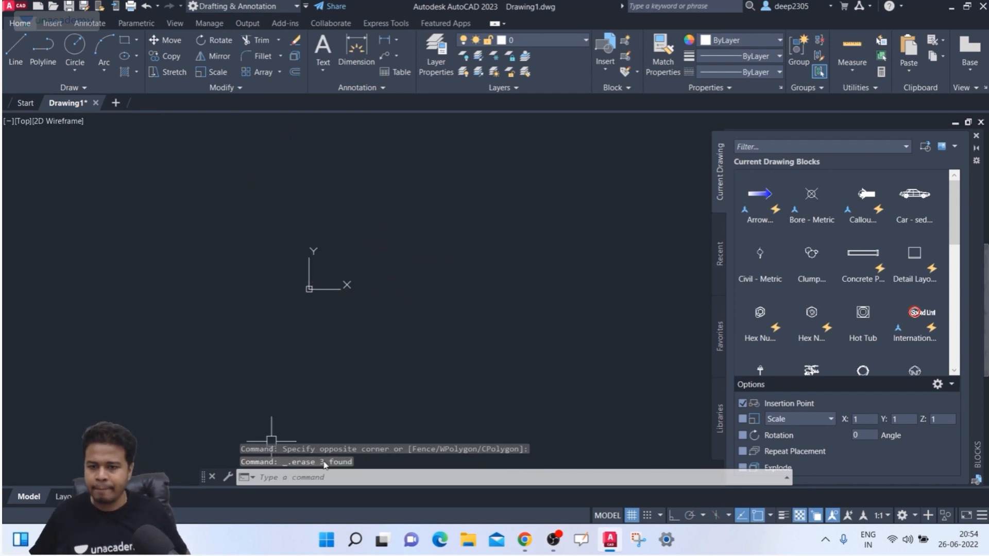
scroll(344, 286, up, 7)
middle_drag(296, 233, 400, 213)
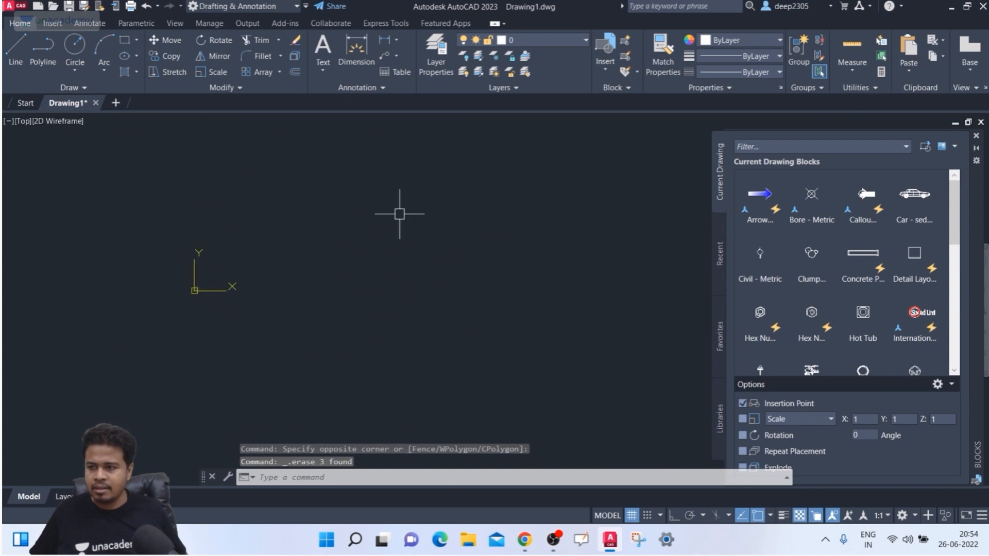
click(976, 135)
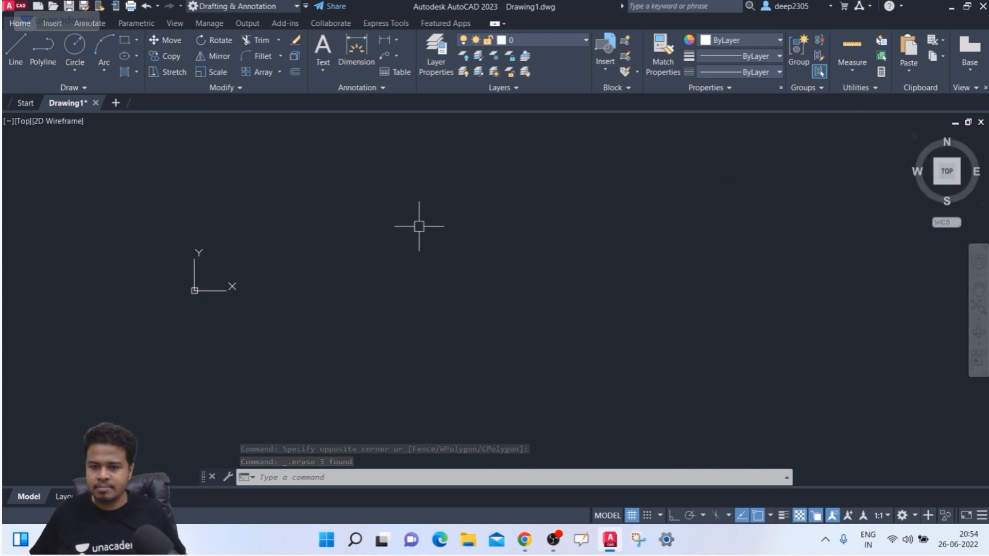
- Open the Tool Palettes window with the TOOLPALETTES command
scroll(175, 295, up, 5)
scroll(326, 229, up, 8)
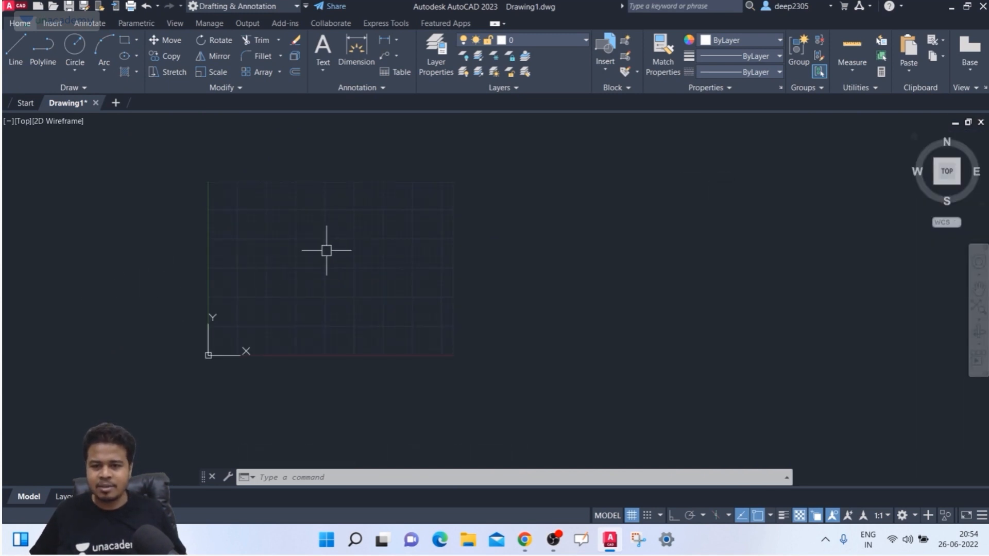
middle_drag(327, 249, 426, 263)
key(Escape)
text(t)
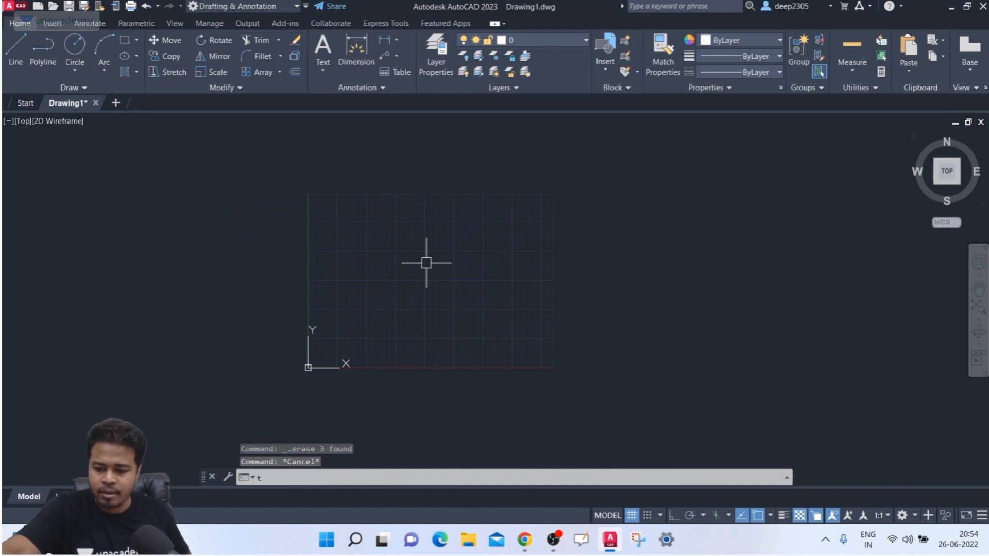
text(ol)
key(BackSpace)
text(ol)
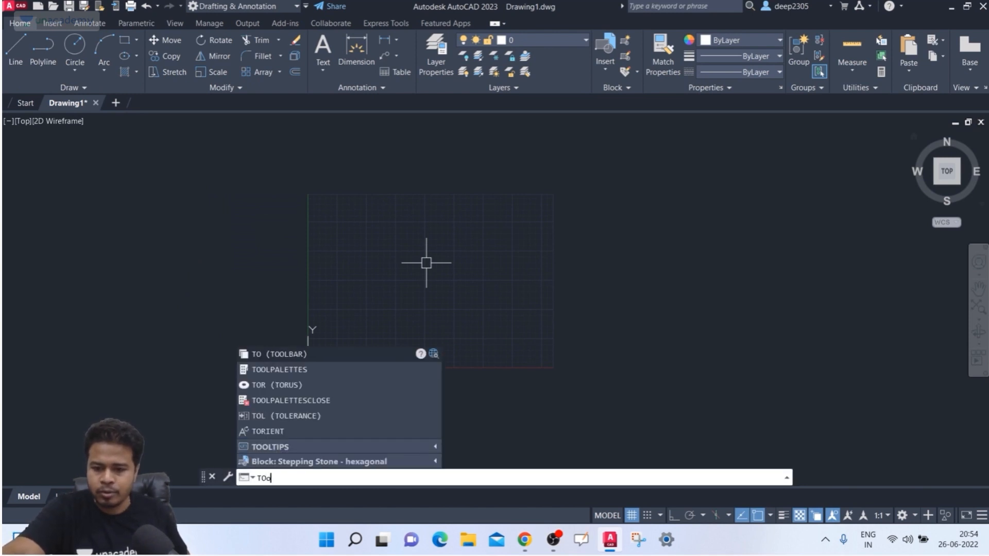
key(Return)
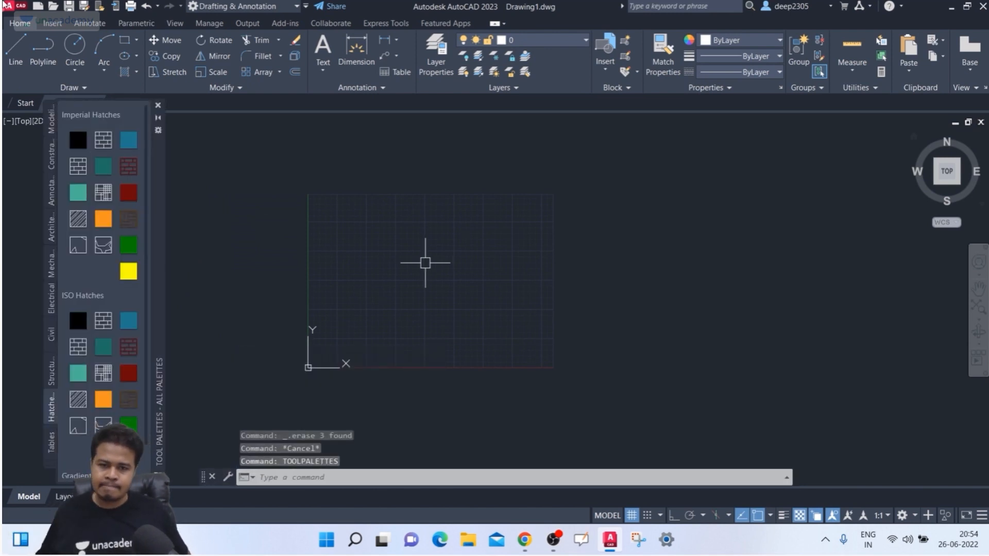
- On the Architectural tab, pick the Vehicles - Imperial block to insert
click(52, 189)
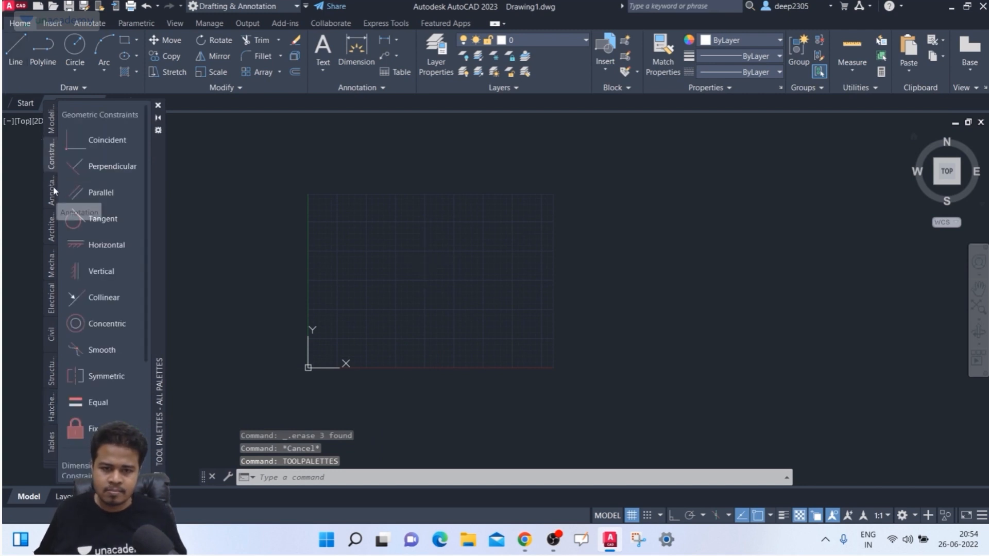
click(48, 235)
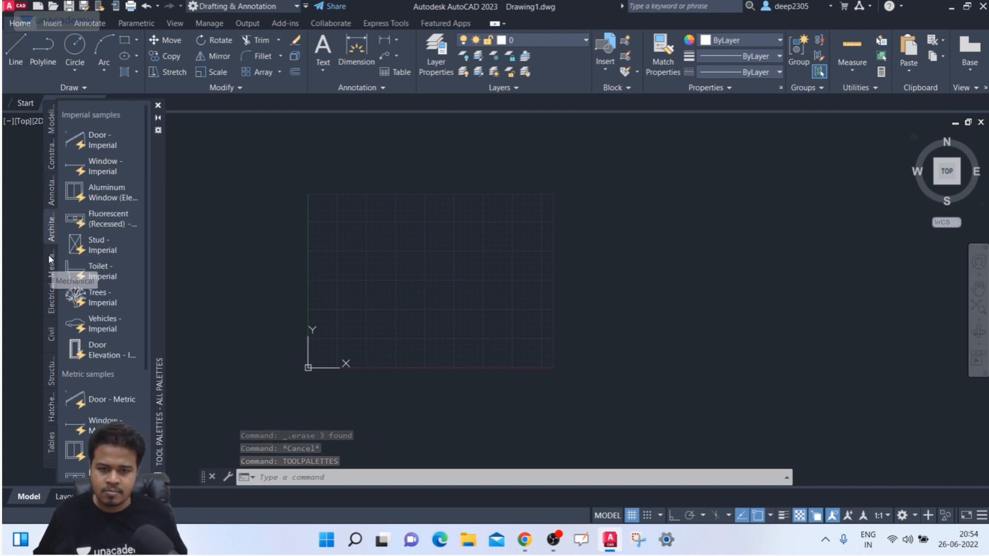
click(113, 329)
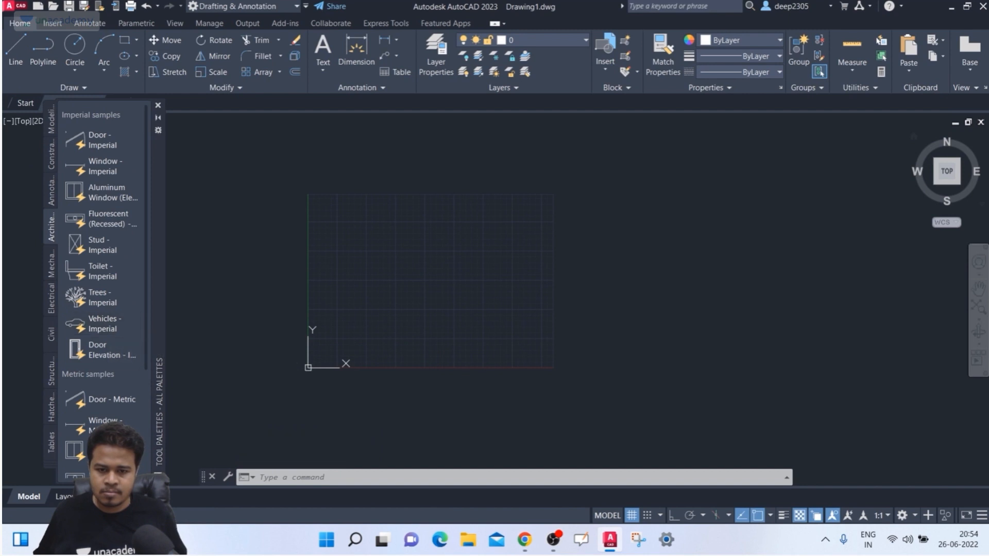
- Place the sports car block just right of the origin and window-select it
click(296, 338)
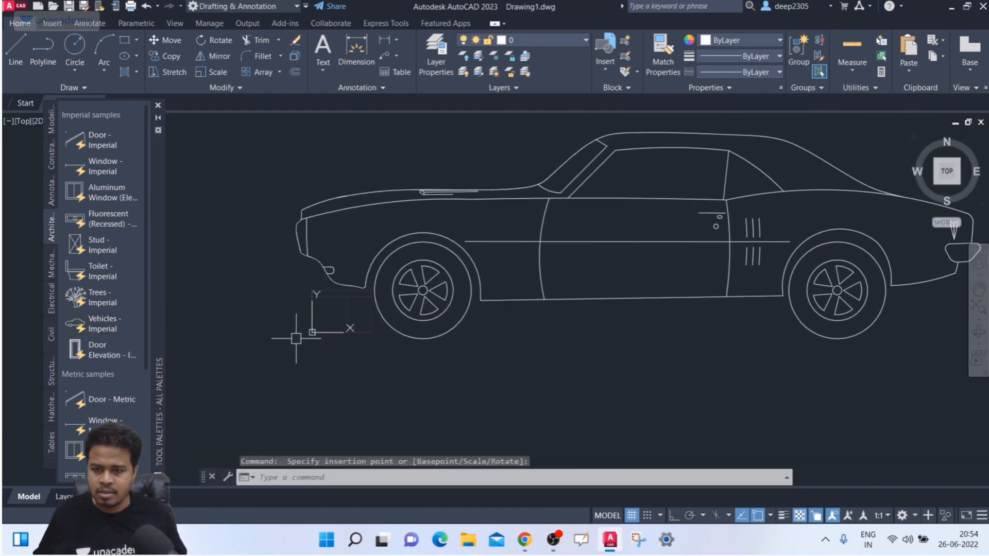
middle_drag(487, 342, 398, 344)
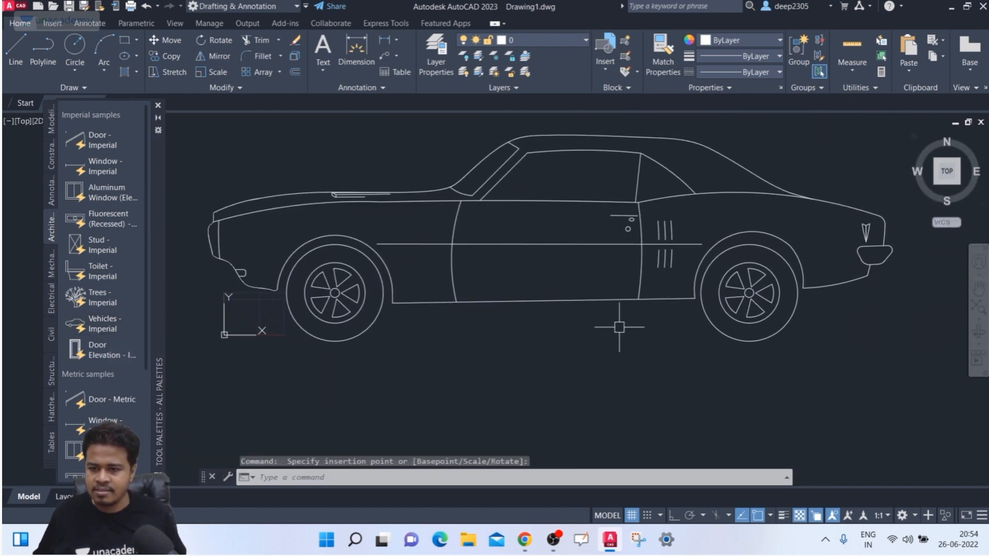
middle_drag(620, 328, 599, 322)
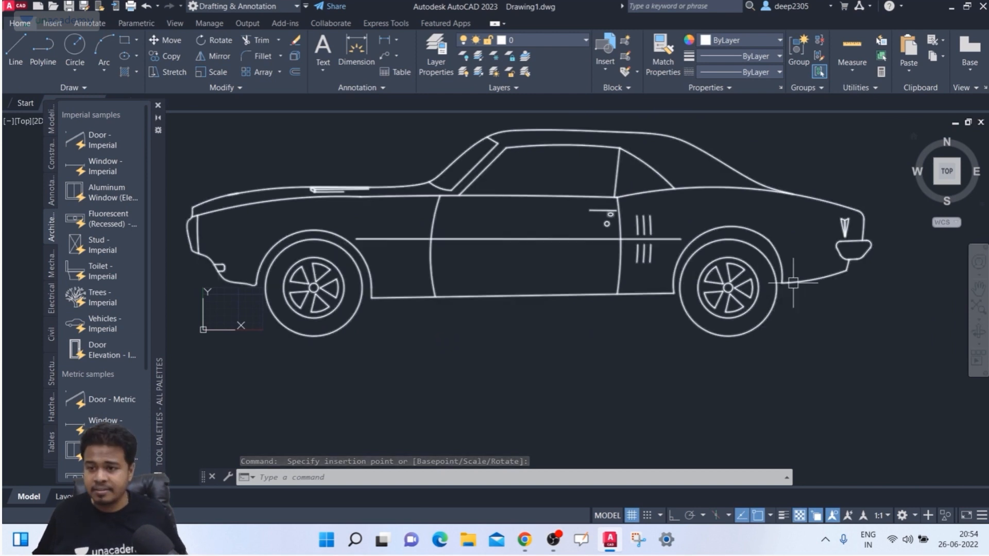
click(824, 166)
click(804, 212)
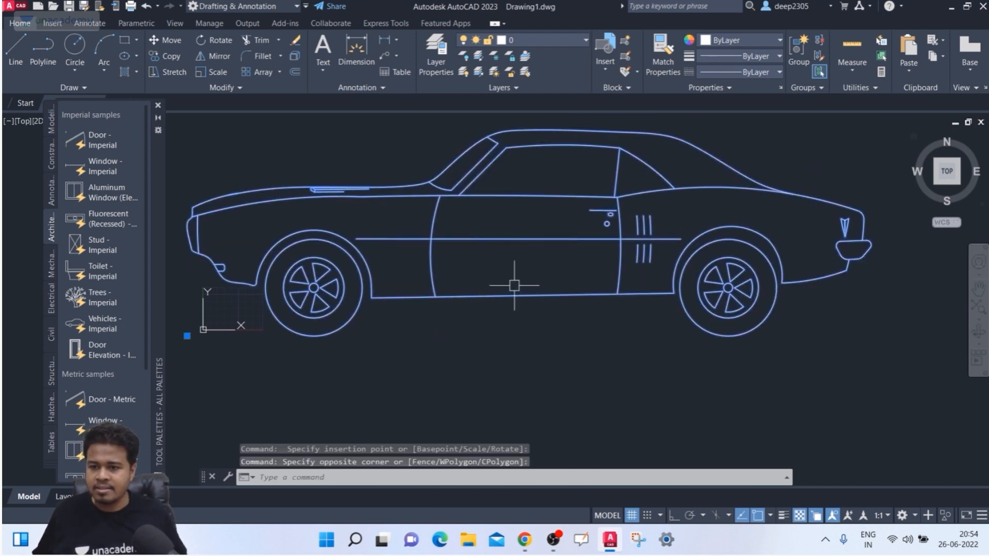
scroll(515, 286, down, 3)
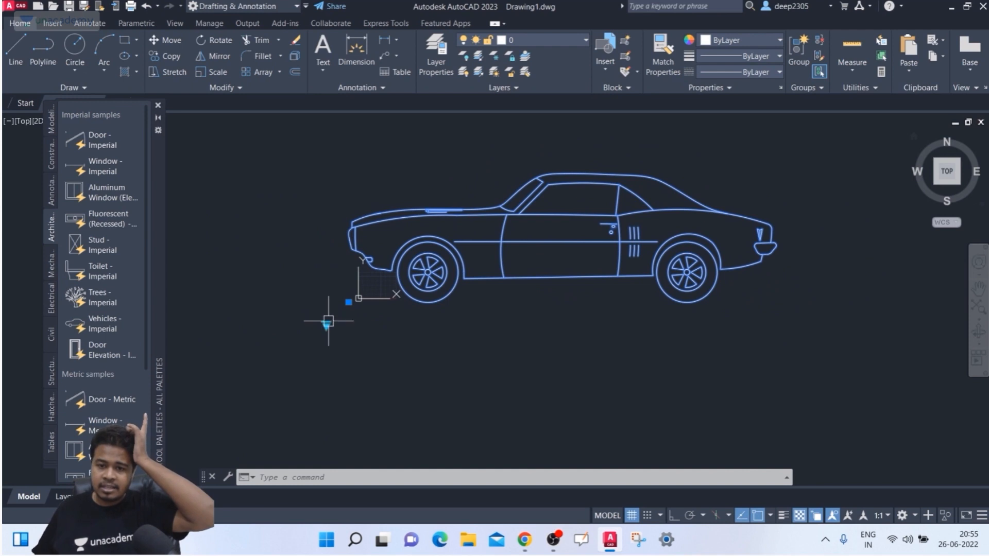
- Cycle the vehicle through its top, front and rear views, then Sedan (Top)
click(326, 325)
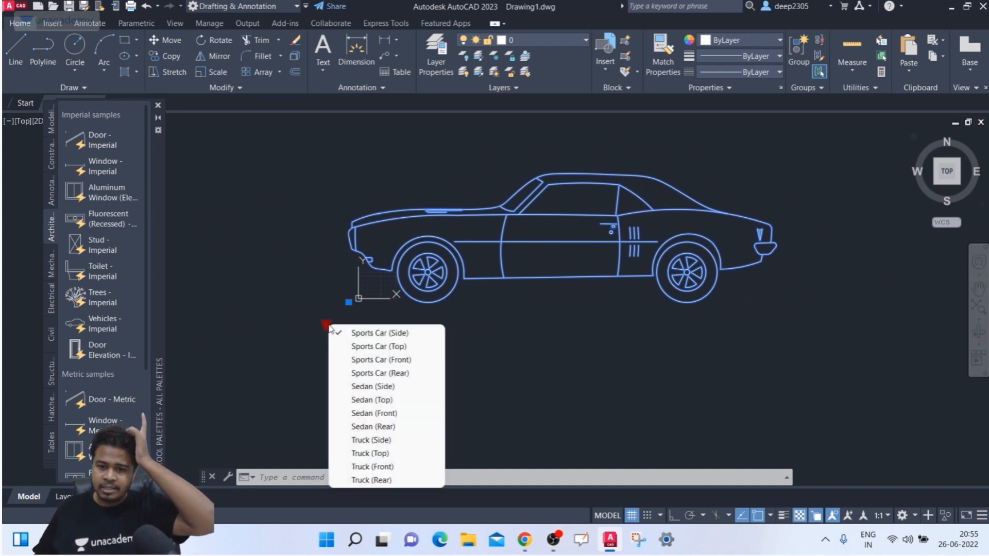
click(372, 345)
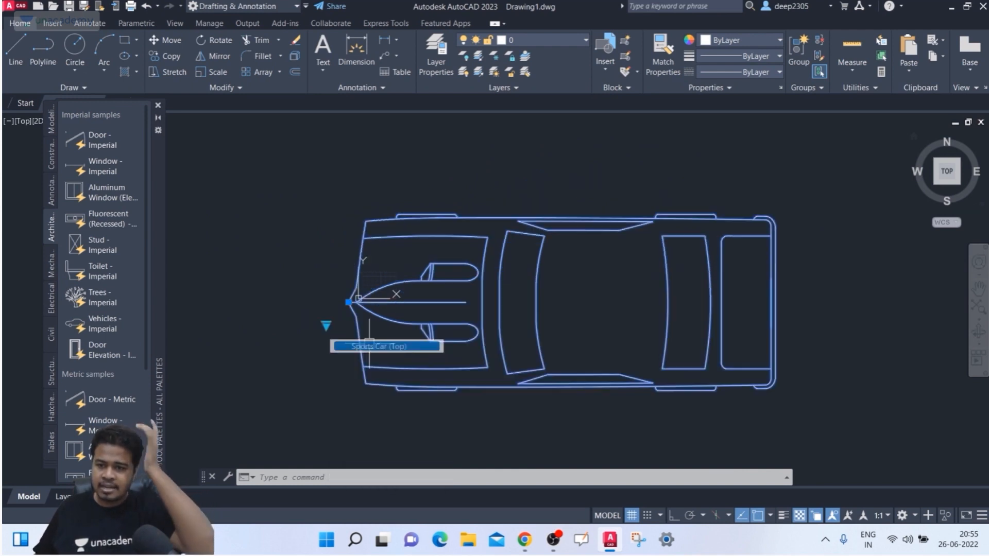
click(326, 325)
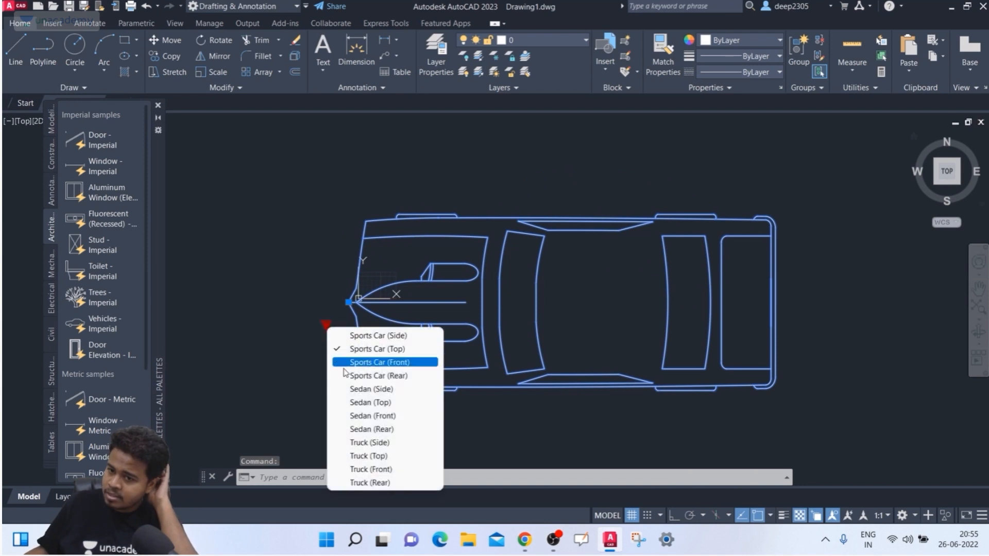
click(347, 362)
click(328, 326)
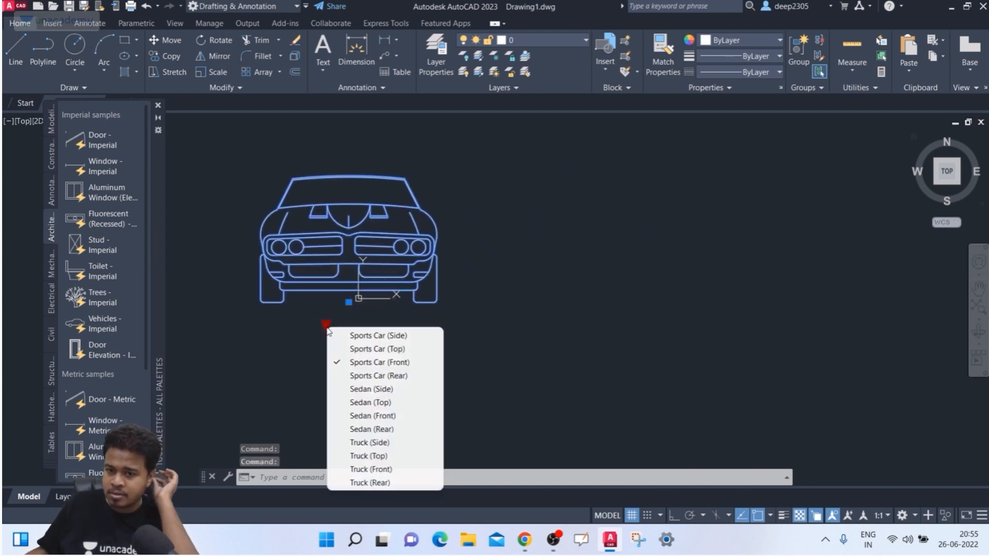
click(362, 376)
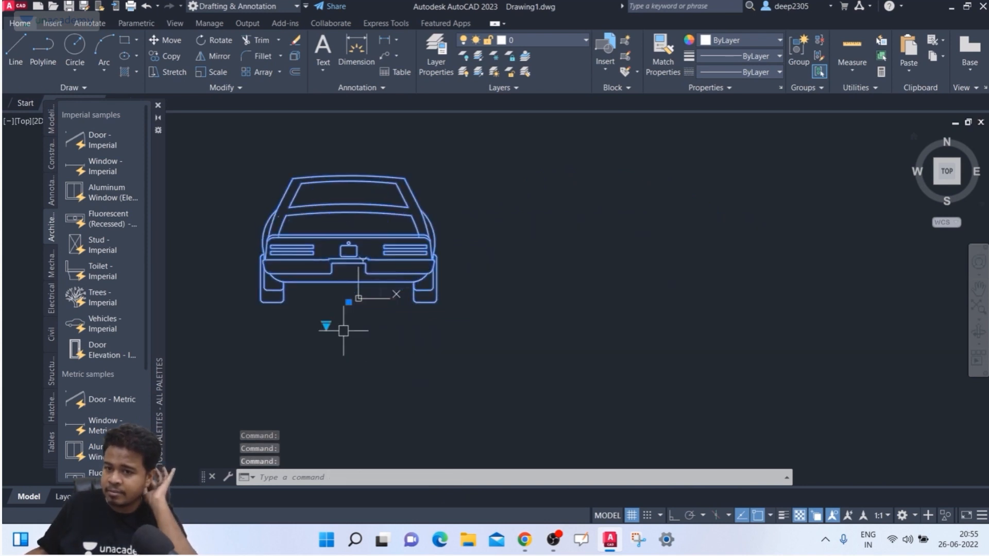
click(328, 324)
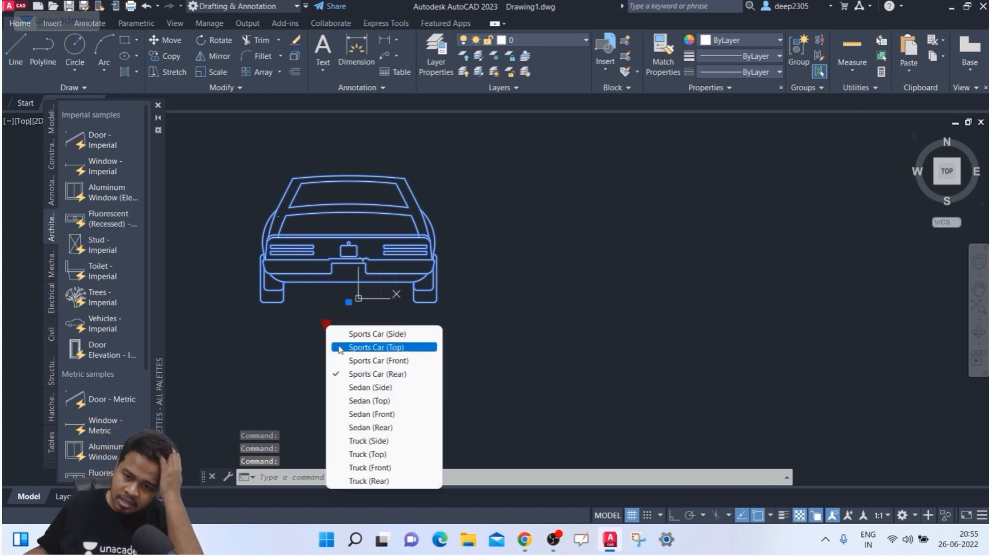
click(360, 400)
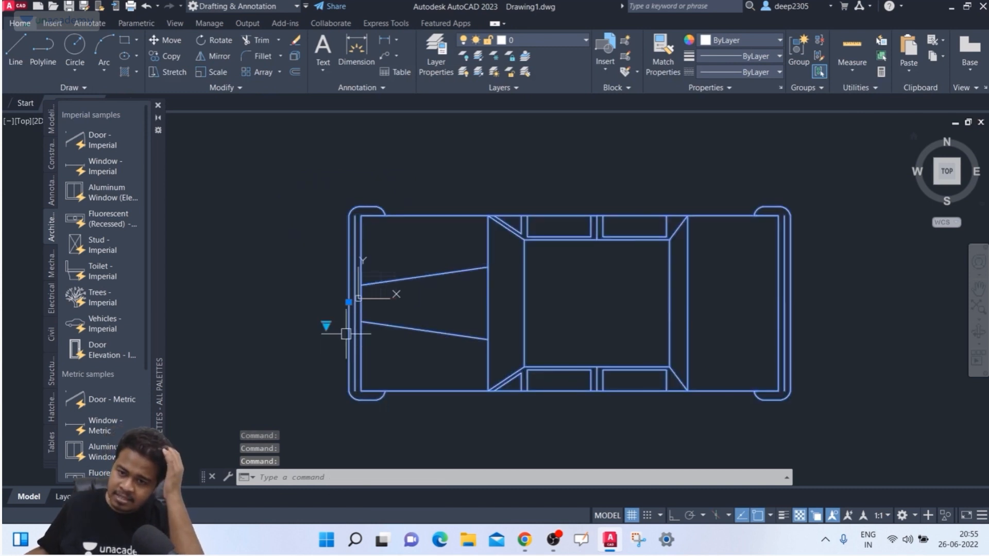
- Switch the vehicle to Sedan (Side), then Truck (Side), and deselect it
click(326, 324)
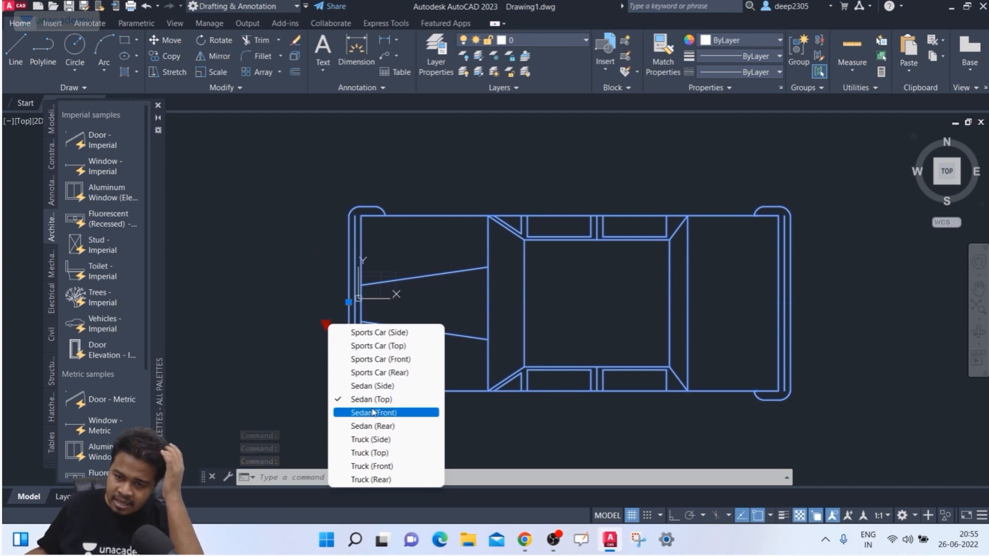
click(372, 386)
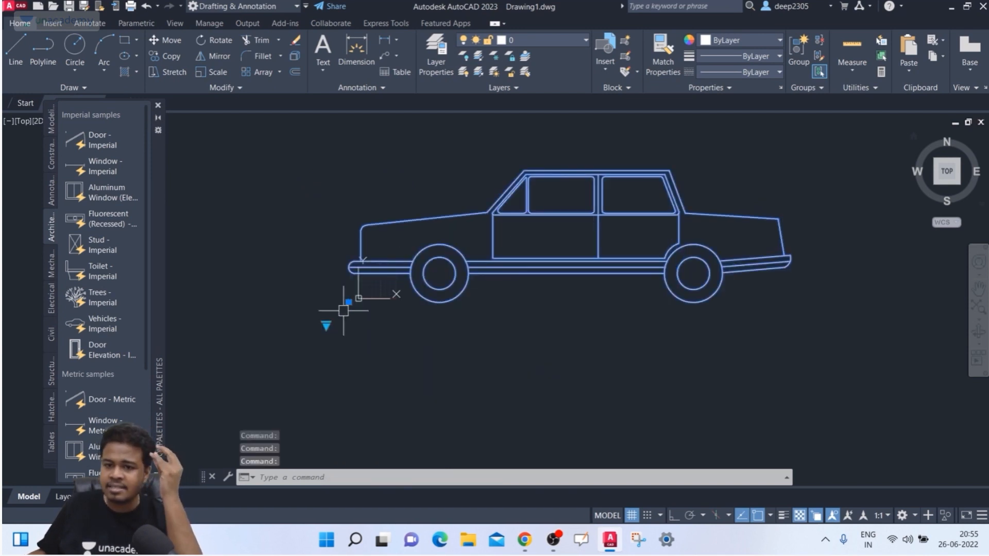
click(329, 323)
click(326, 325)
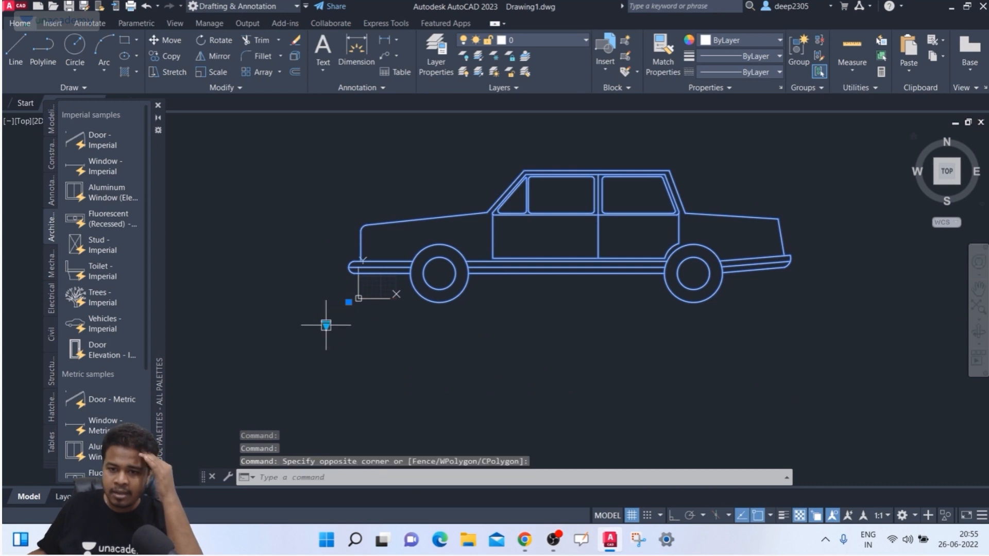
click(326, 324)
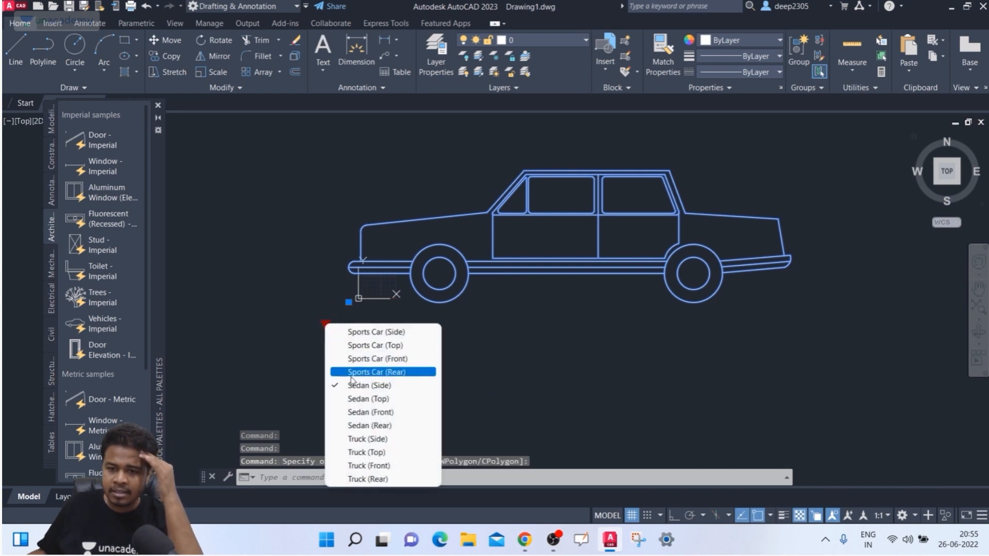
click(368, 439)
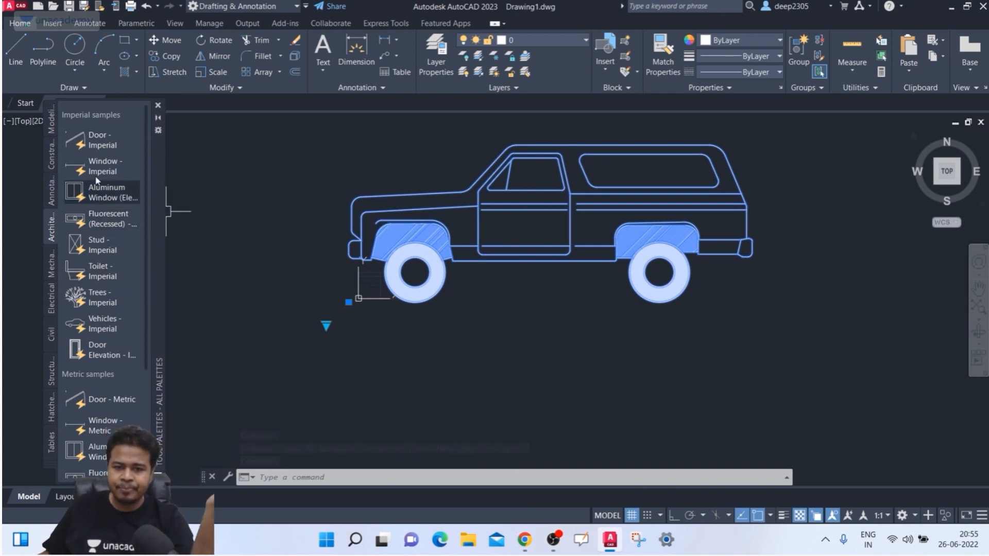
key(Escape)
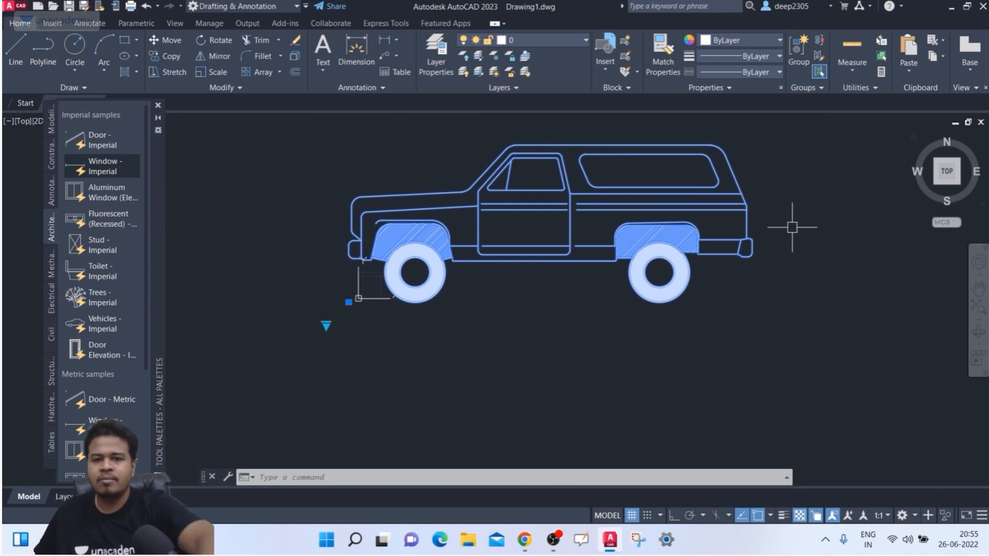
key(Escape)
scroll(537, 261, up, 4)
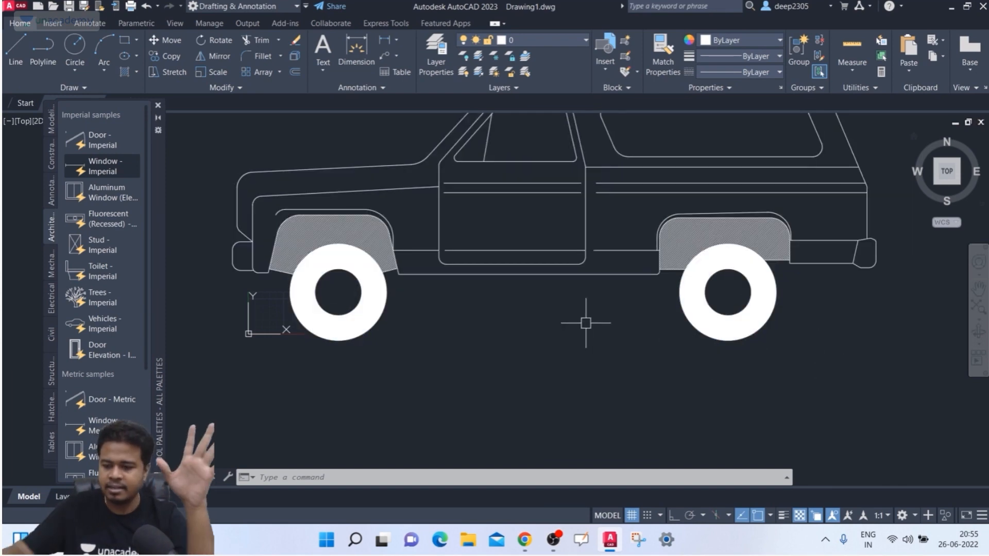
- Turn on Ortho mode, abandoning a misplaced first line attempt
text(l)
key(Return)
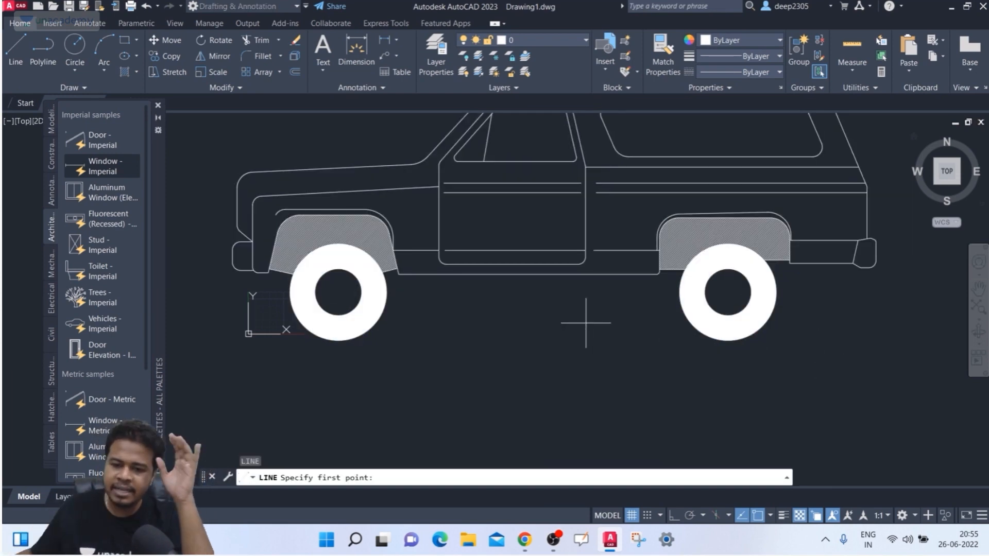
click(350, 399)
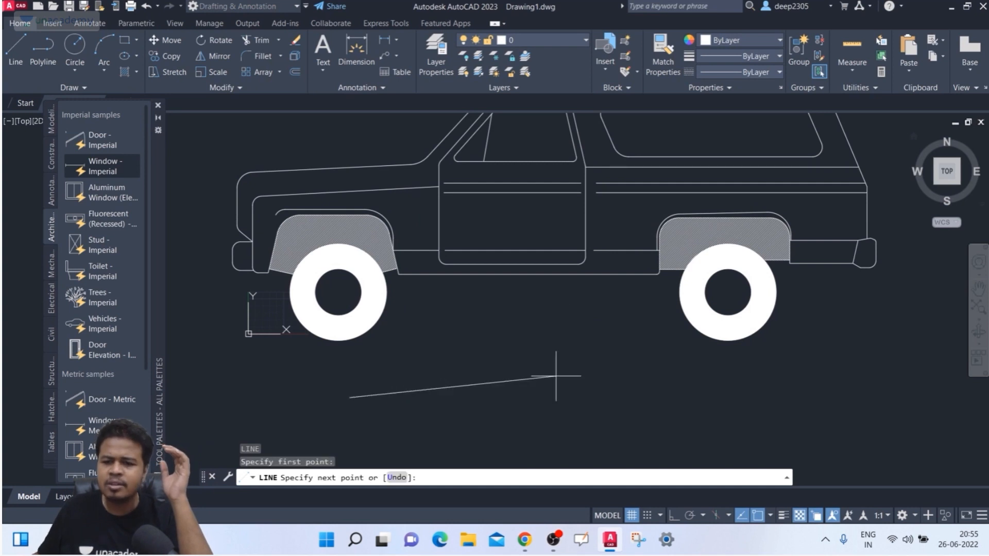
click(673, 516)
key(Escape)
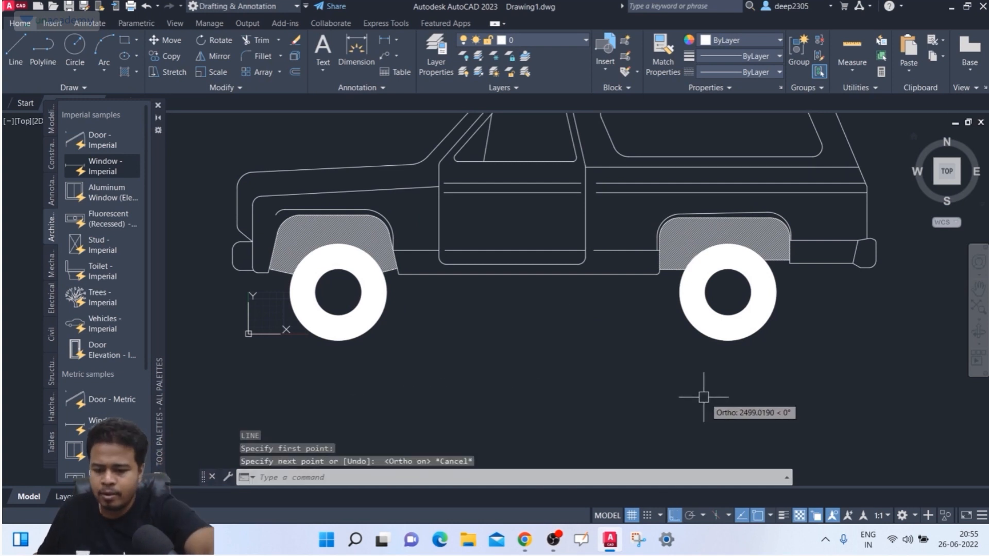
- Draw a horizontal line from the front wheel centre toward the rear wheel
text(l)
key(Return)
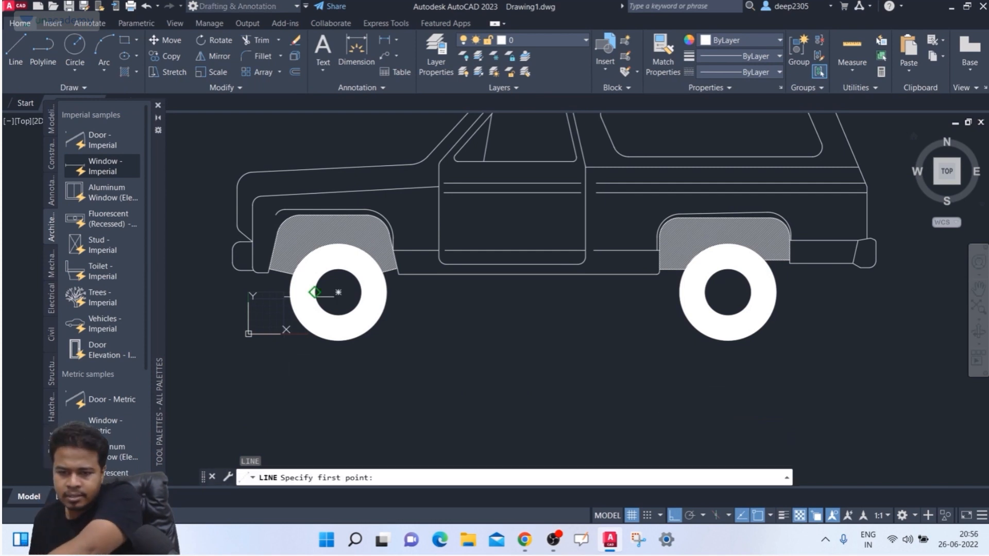
click(338, 292)
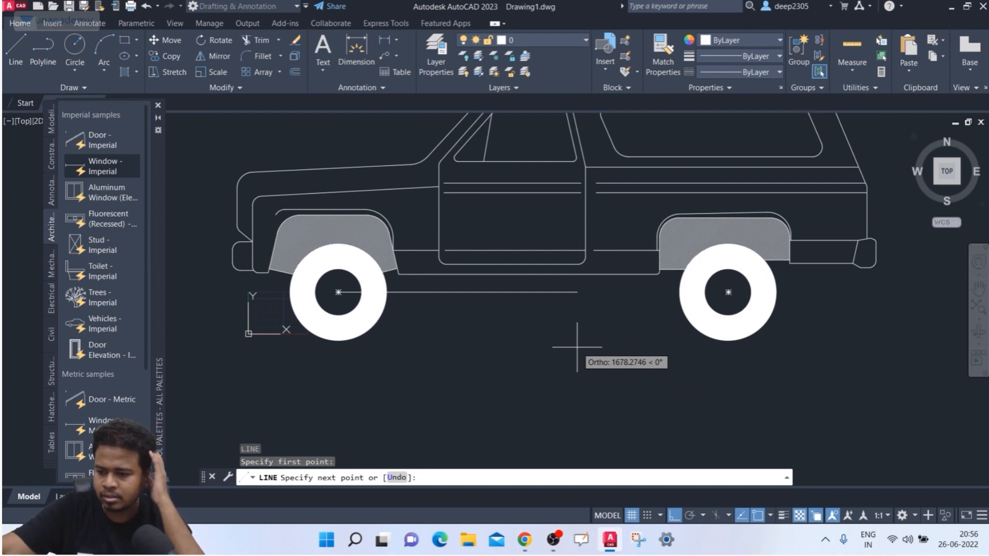
key(Return)
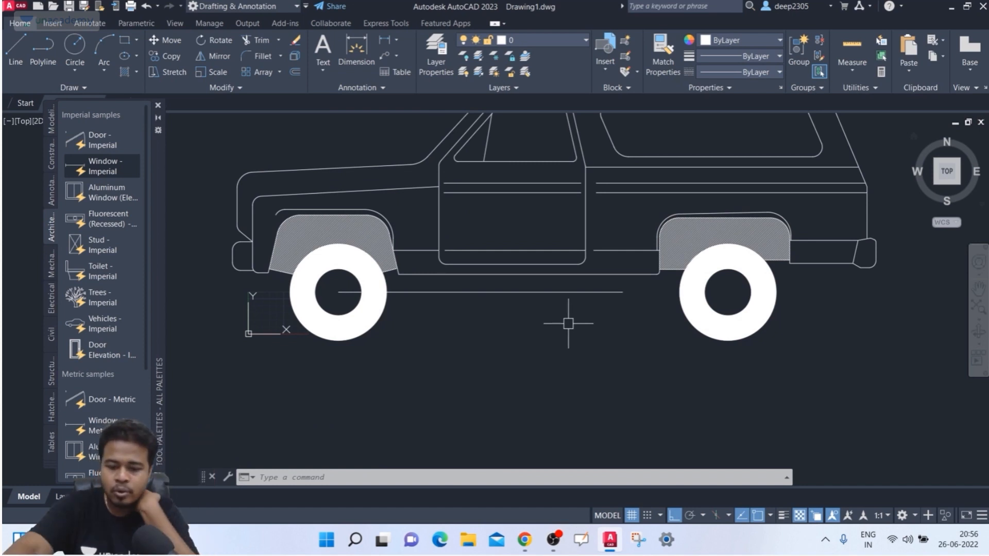
- Scale the truck by reference from the front wheel so its wheelbase matches the line
text(sc)
key(Return)
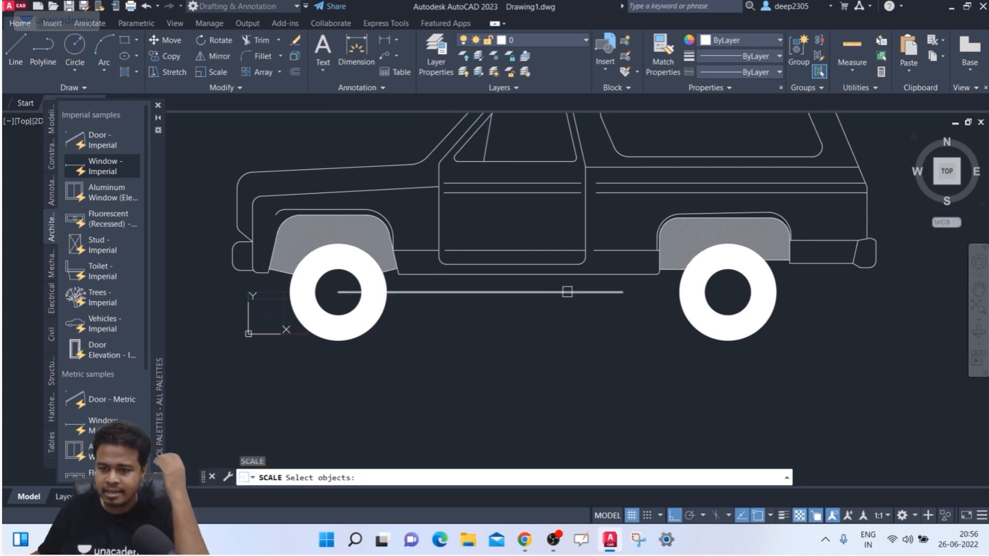
click(531, 271)
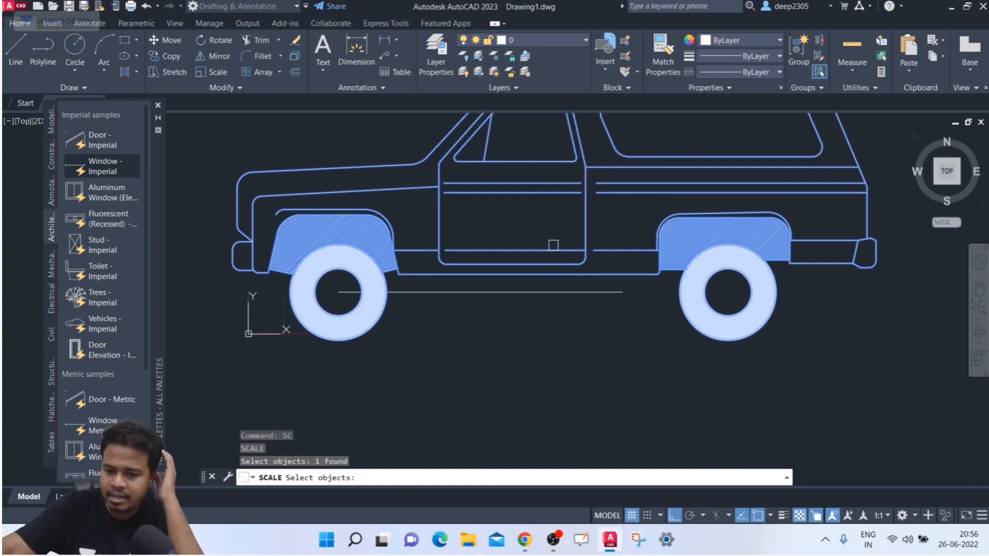
key(Return)
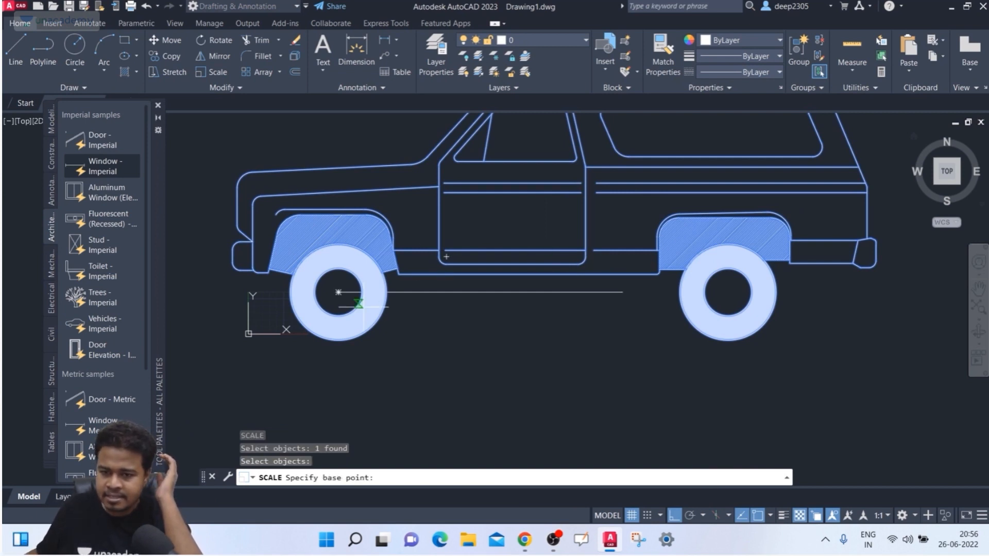
click(339, 293)
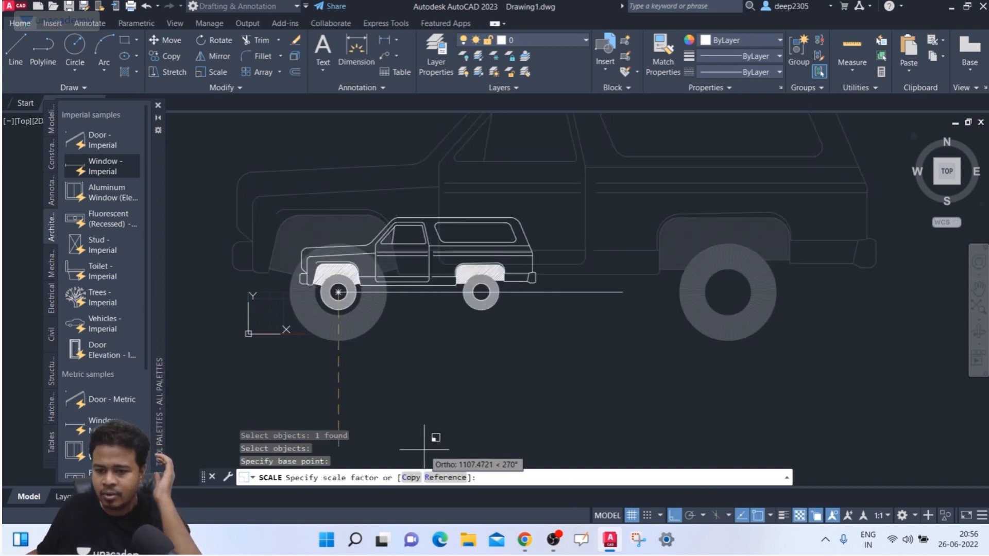
click(440, 477)
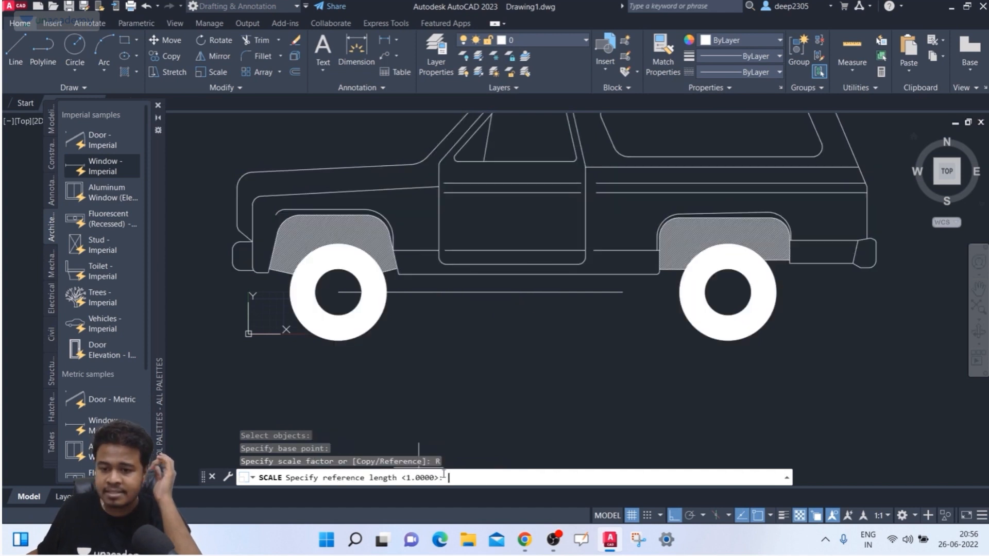
click(339, 292)
click(729, 292)
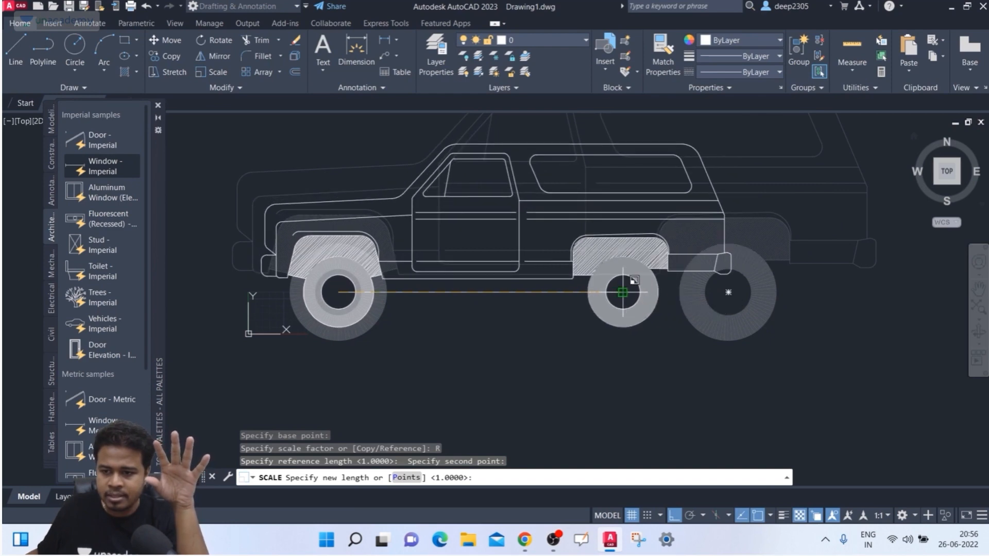
click(623, 293)
- Zoom in and start the DIST measuring command
scroll(399, 303, up, 2)
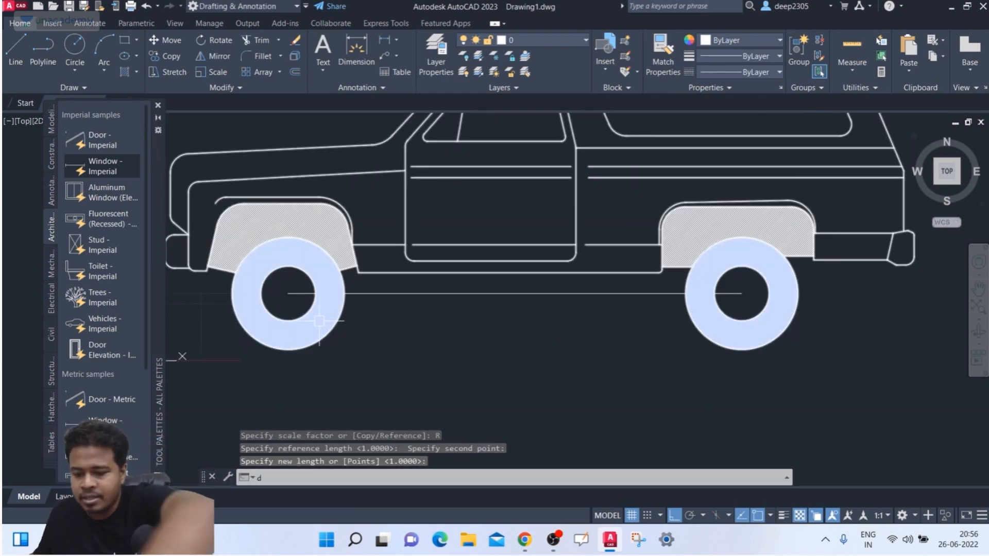
text(i)
key(Return)
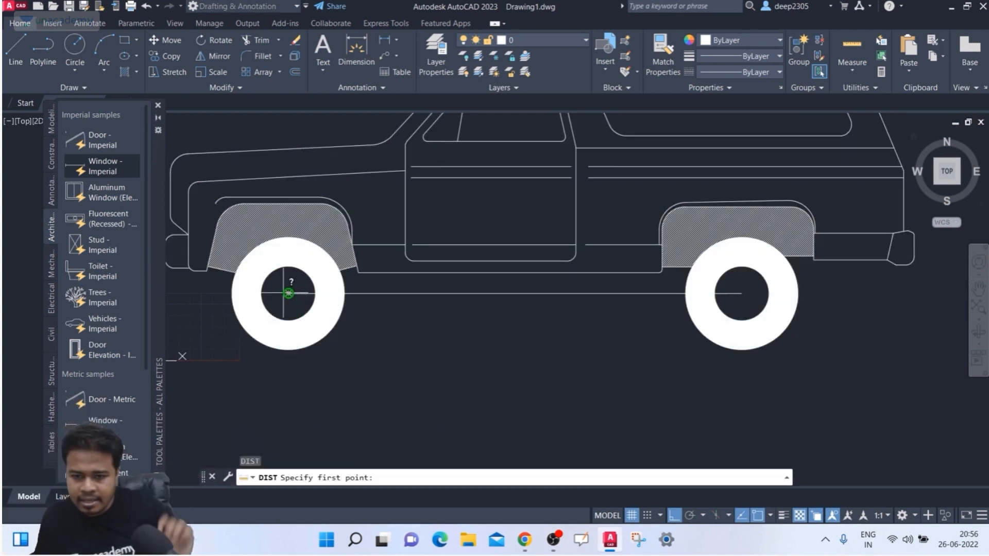
- Measure the 2000 wheel-centre distance, then start a crossing window around the truck
click(287, 293)
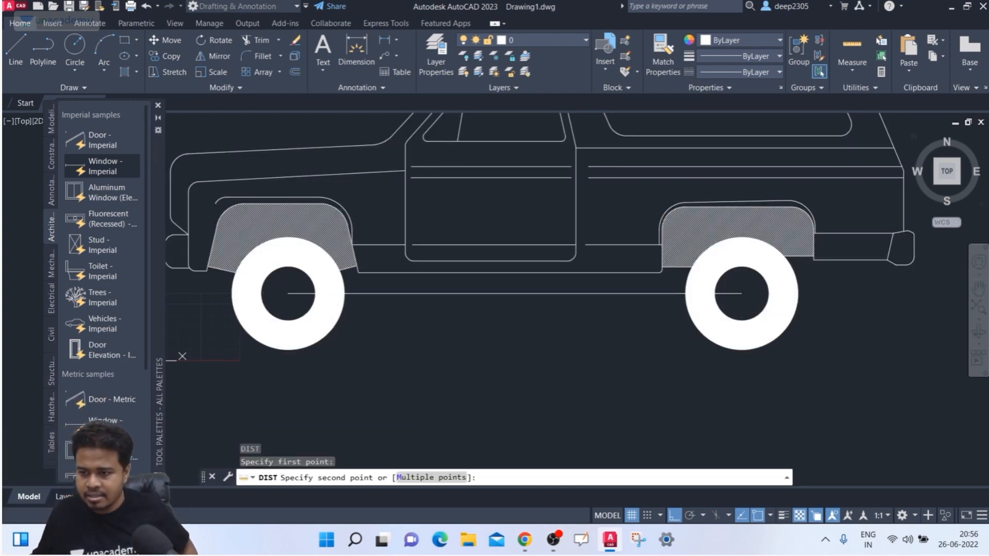
click(742, 294)
scroll(457, 340, down, 2)
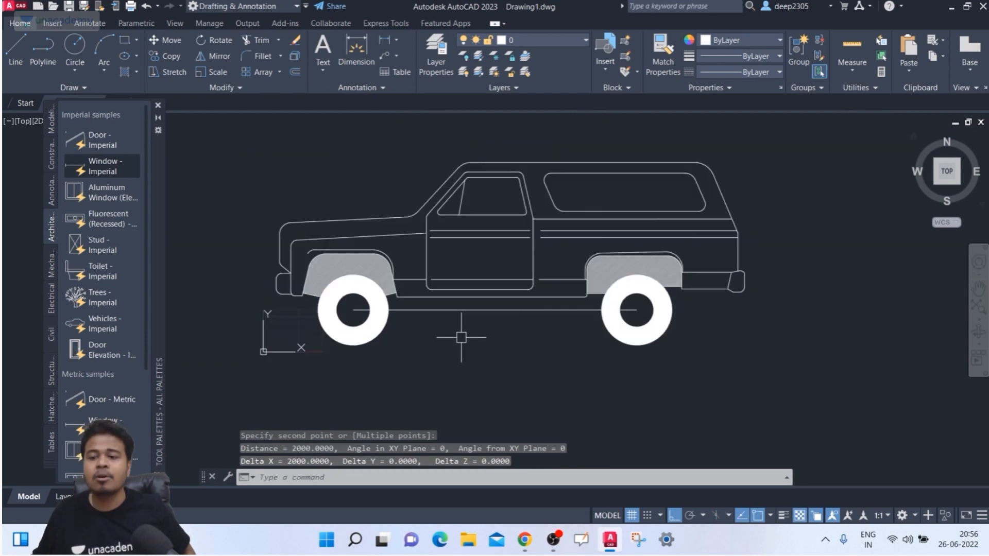
middle_drag(459, 336, 442, 332)
key(Escape)
key(Escape)
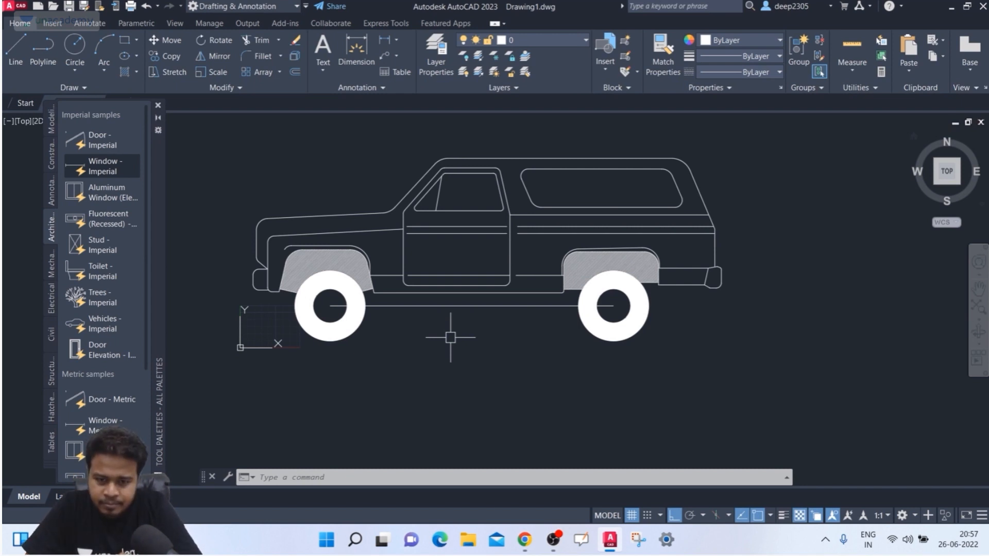
click(807, 200)
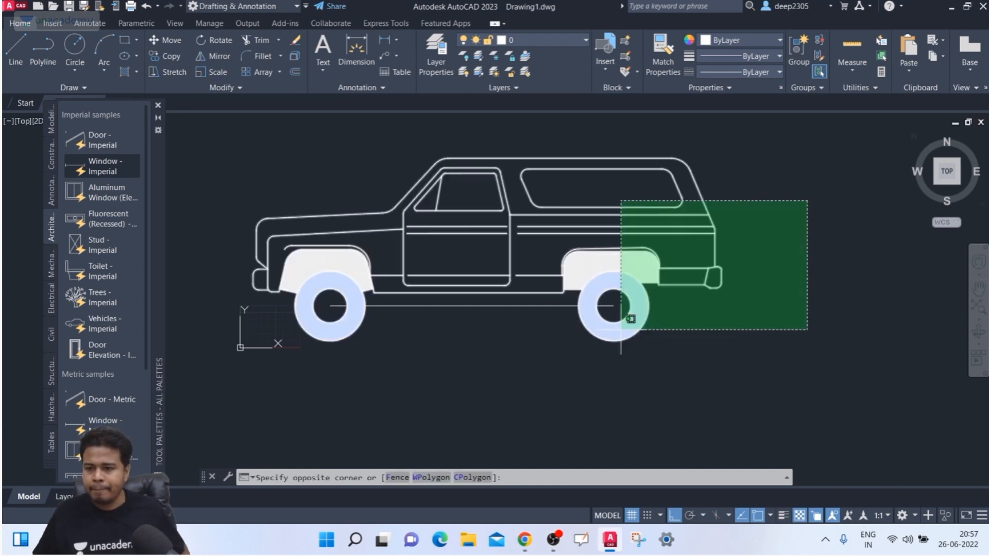
- Erase the truck and place the metric Door swing and Window blocks from Tool Palettes
click(621, 330)
key(Delete)
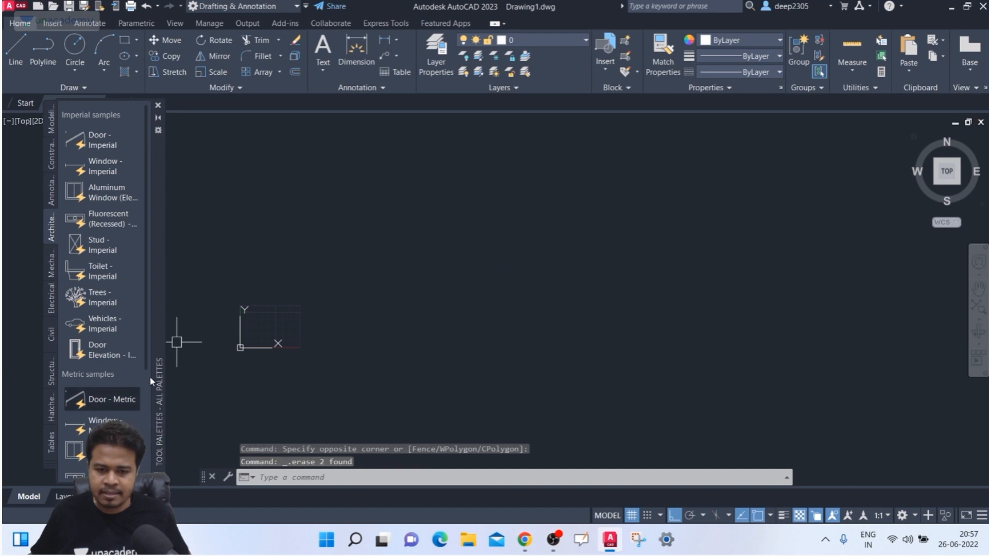
click(103, 400)
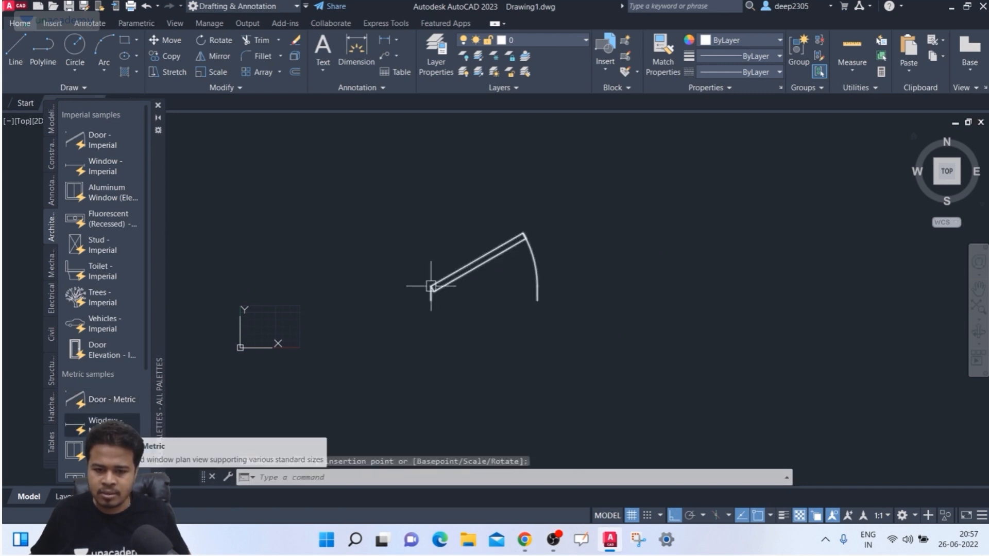
click(430, 287)
click(104, 422)
click(443, 356)
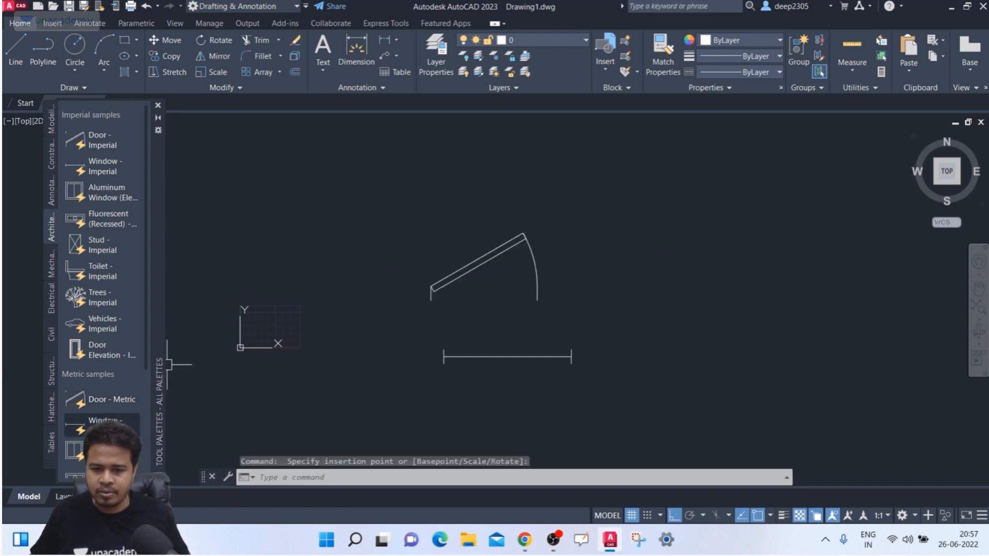
- Place the Aluminum Window right of the door swing and the Door Elevation left of it
click(110, 451)
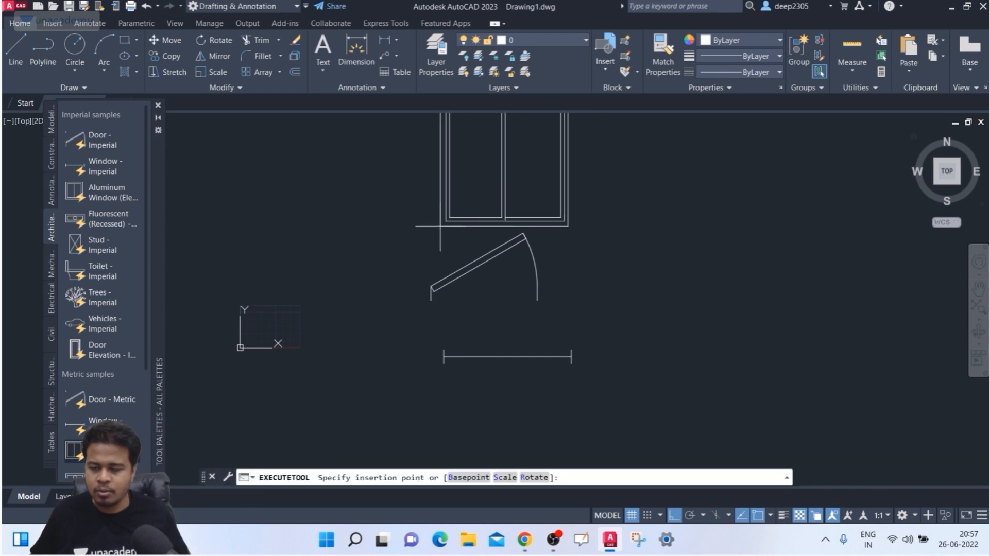
click(629, 354)
scroll(78, 361, down, 3)
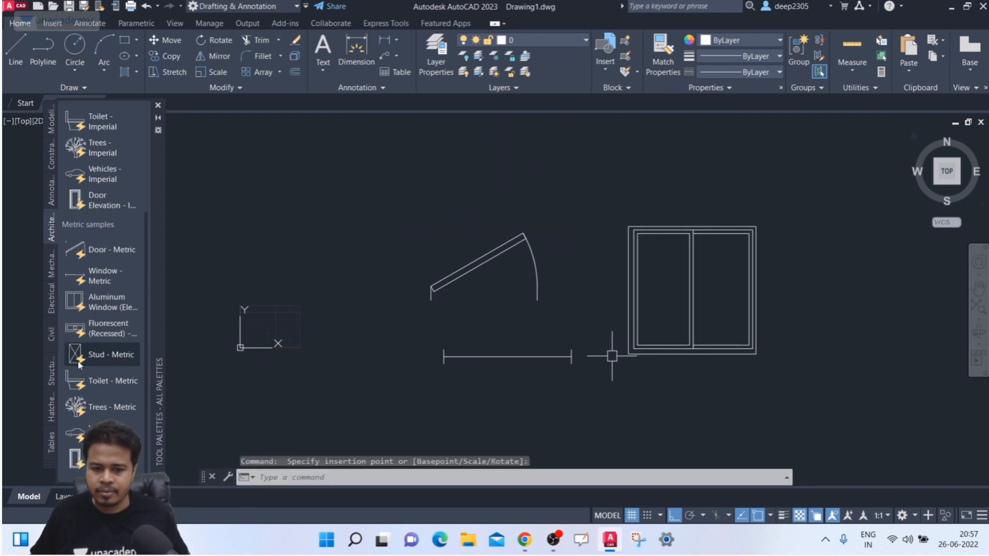
click(108, 407)
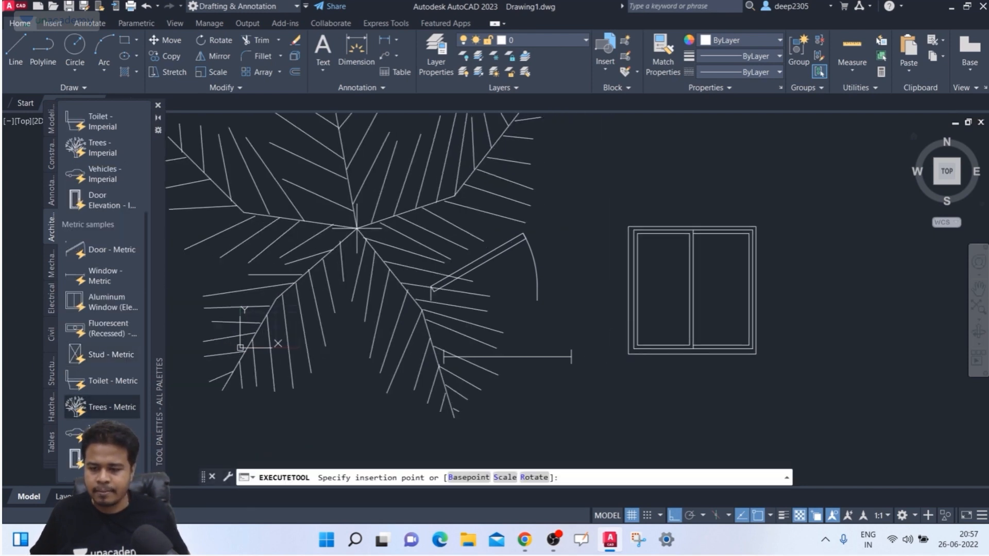
key(Escape)
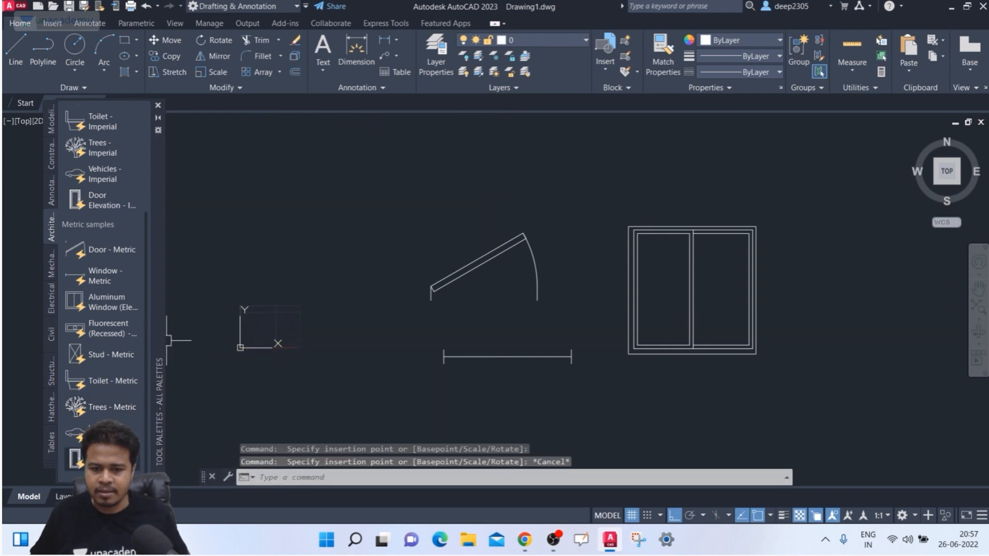
click(76, 457)
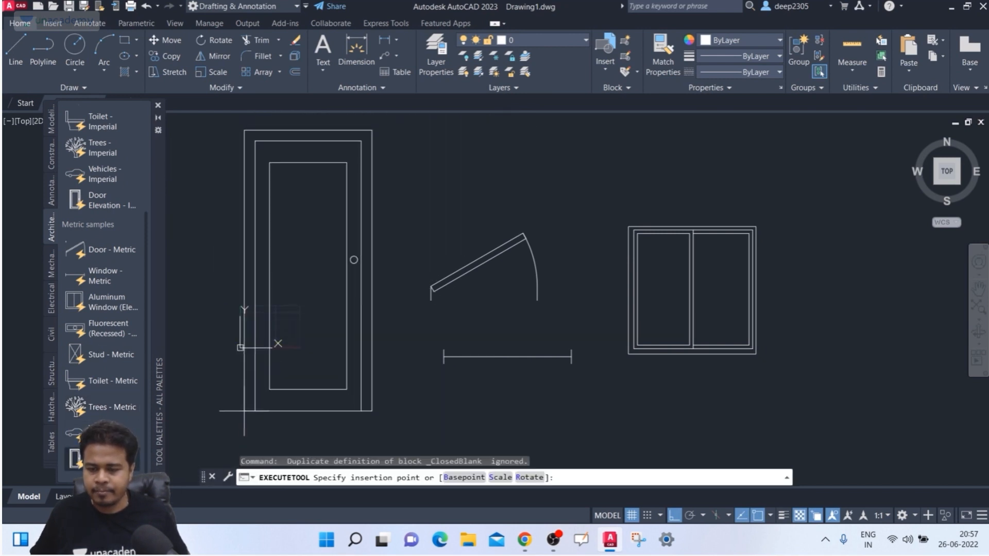
click(243, 410)
key(Escape)
- Flip the door swing block using its flip grips
scroll(340, 257, down, 2)
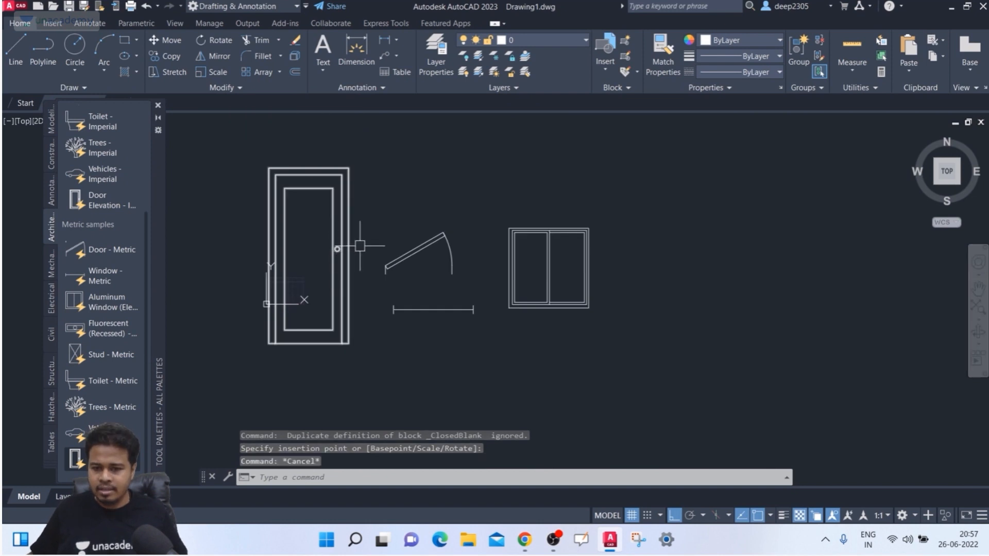
key(Escape)
click(527, 236)
key(Escape)
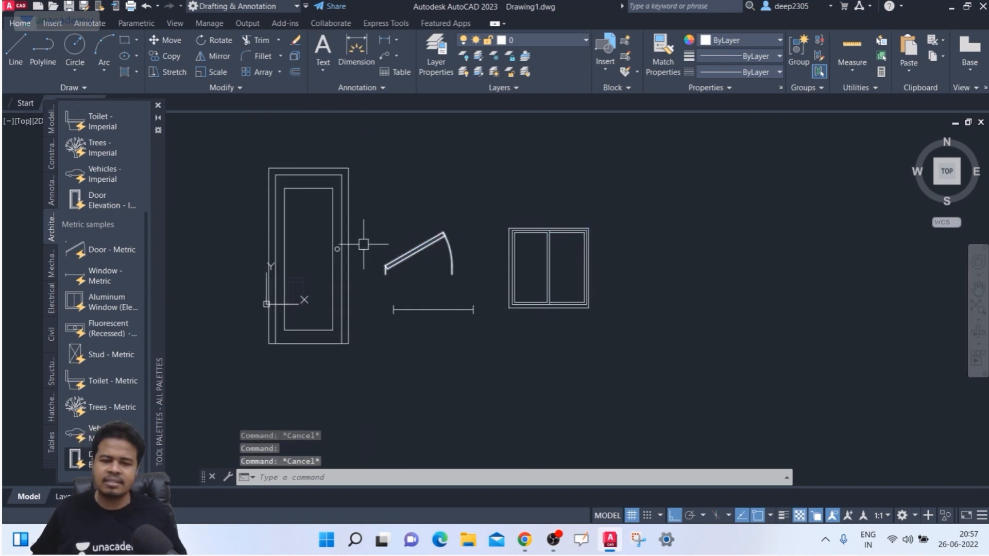
click(415, 252)
click(419, 293)
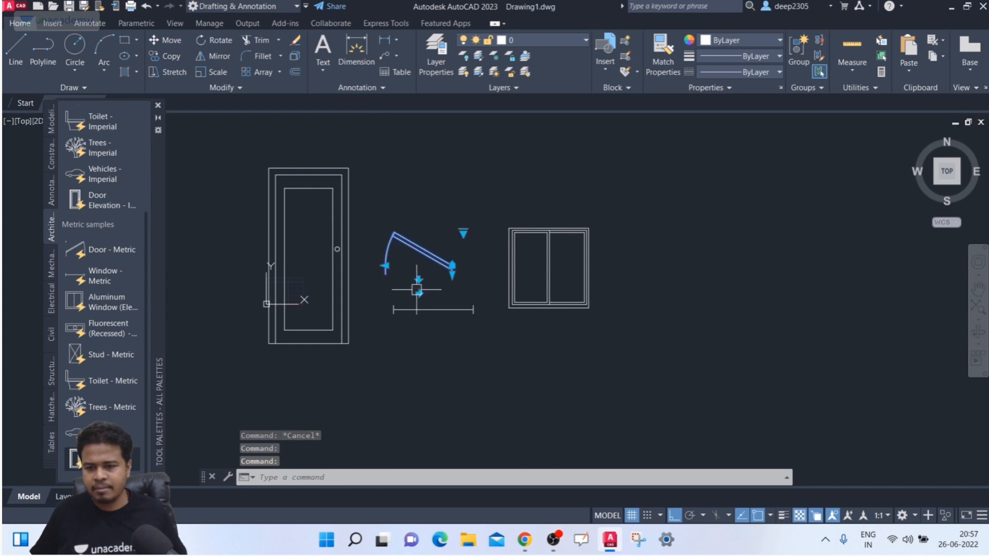
click(418, 279)
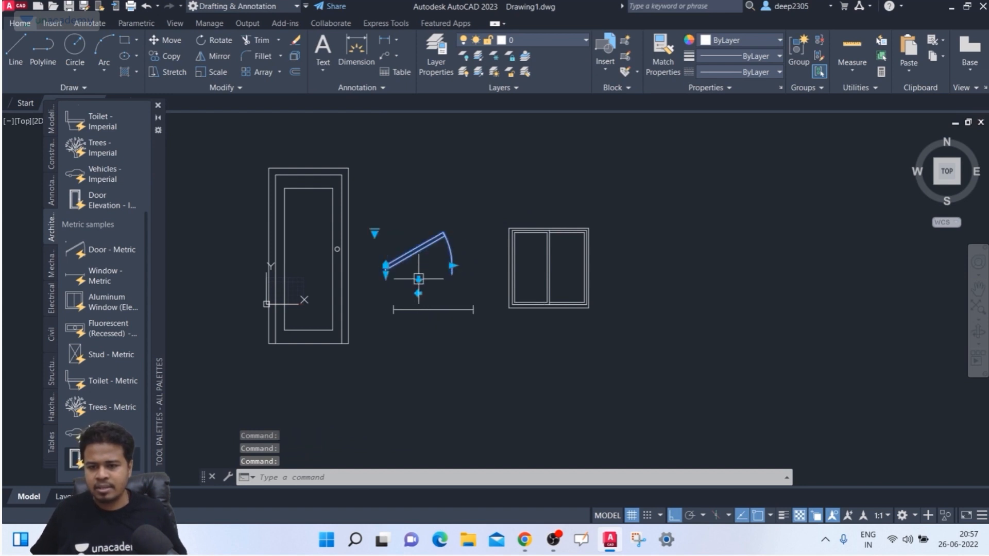
click(418, 261)
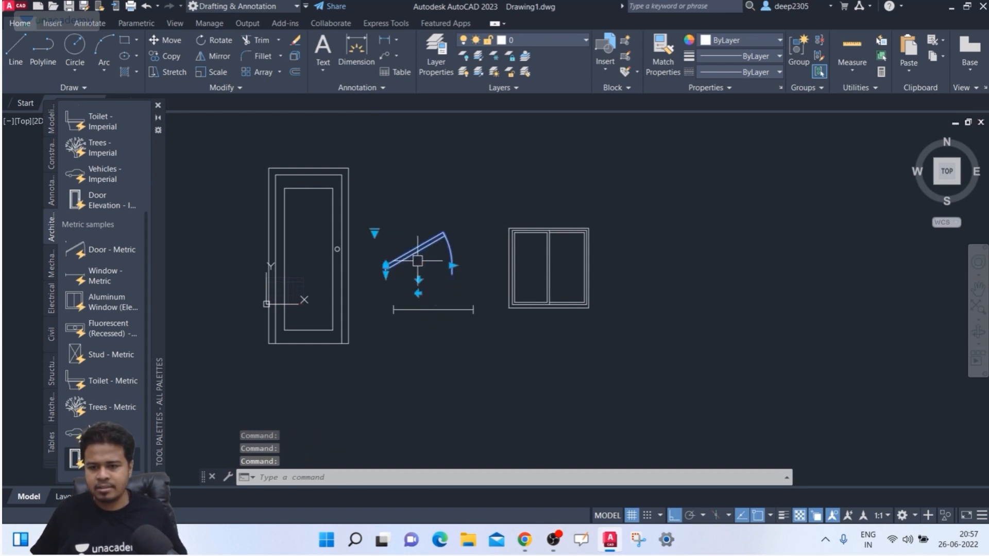
key(Escape)
middle_drag(444, 266, 426, 262)
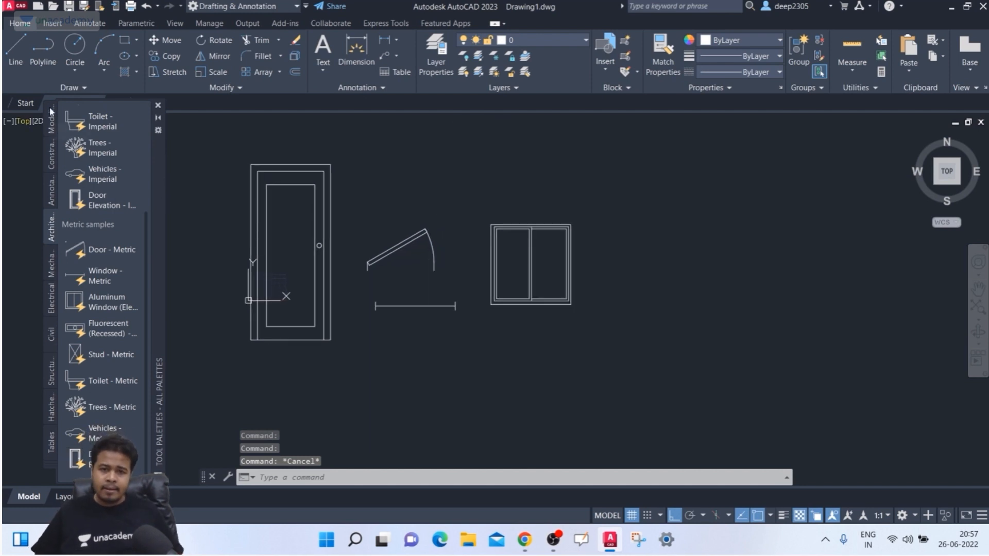
middle_drag(398, 206, 400, 207)
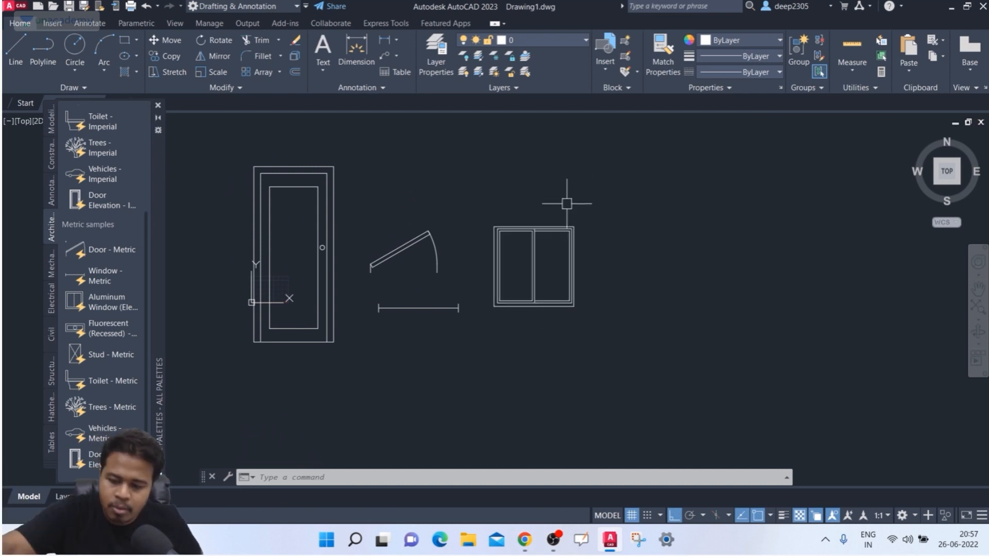
- Move all four blocks to the right, using the door's bottom-left corner as base point
key(Return)
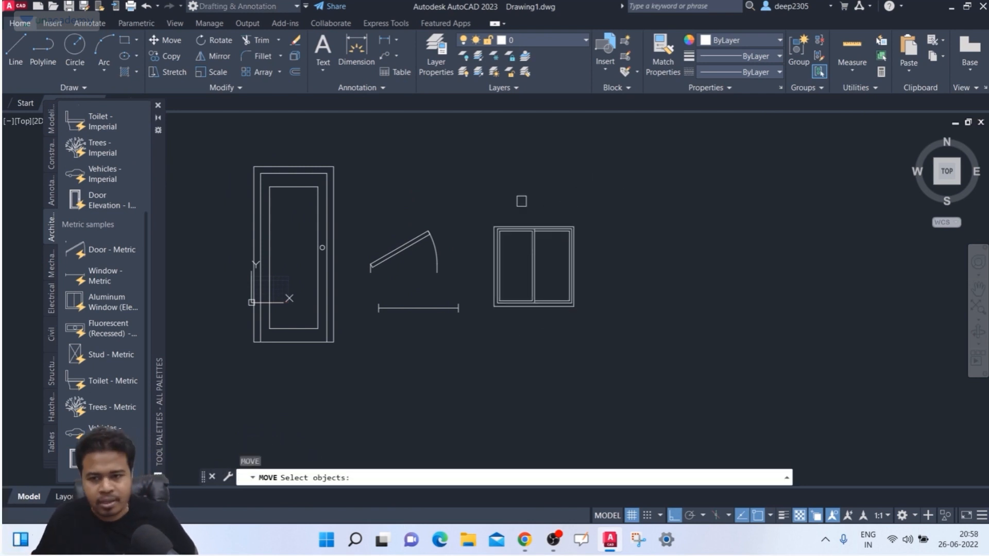
click(623, 148)
click(241, 392)
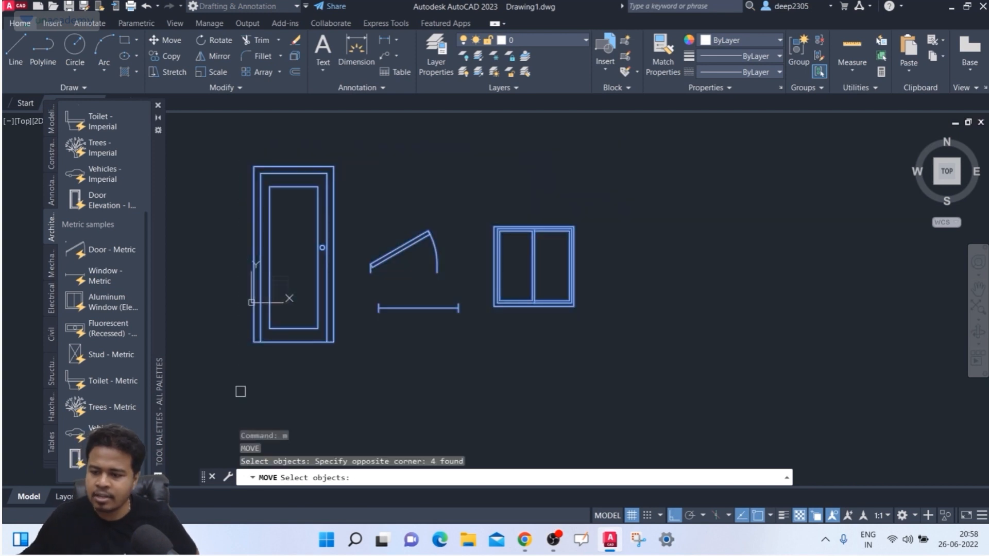
key(Return)
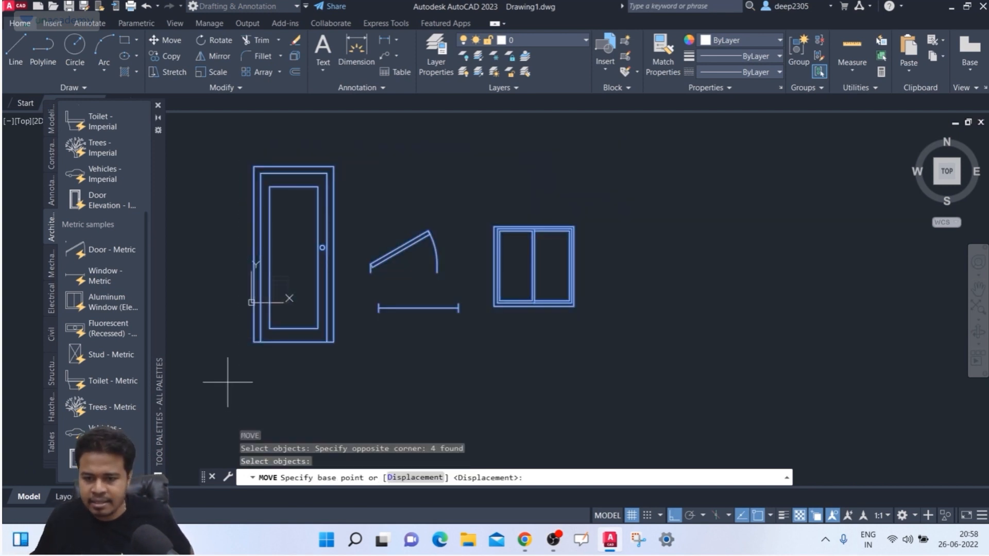
click(253, 342)
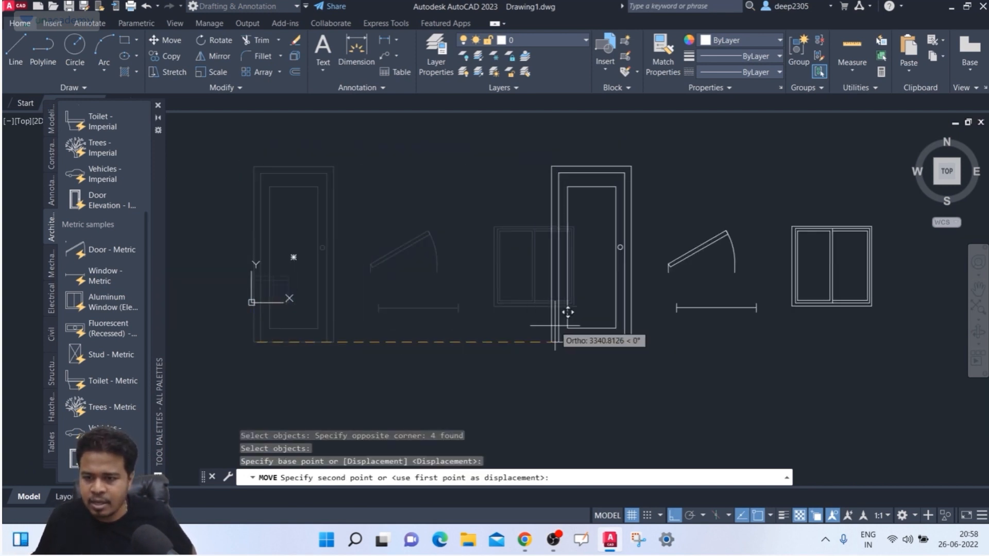
click(312, 341)
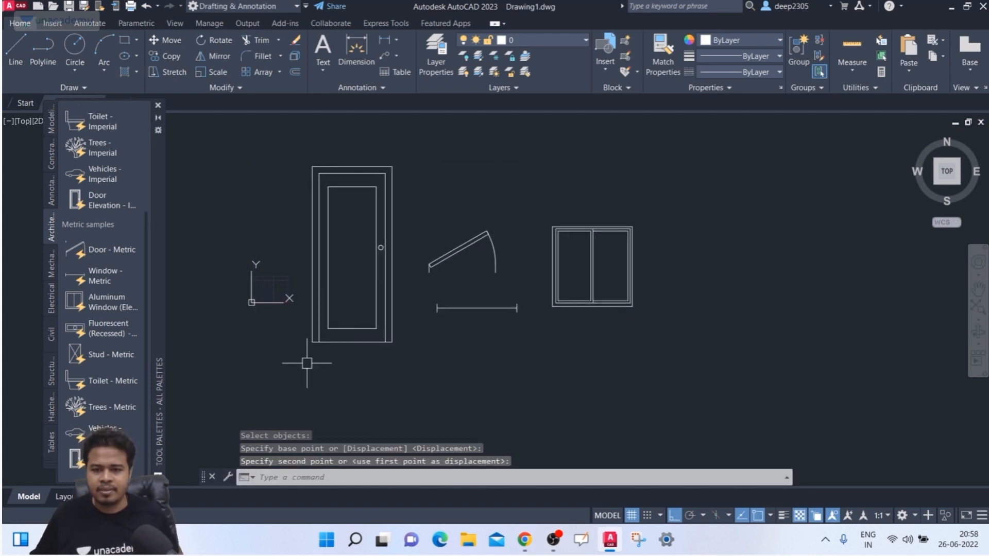
key(Escape)
click(392, 321)
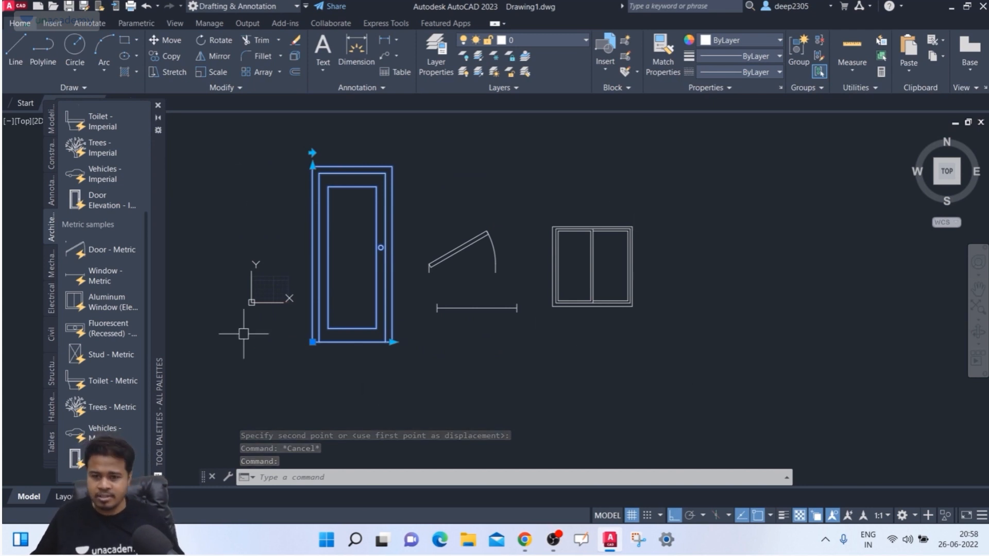
key(Escape)
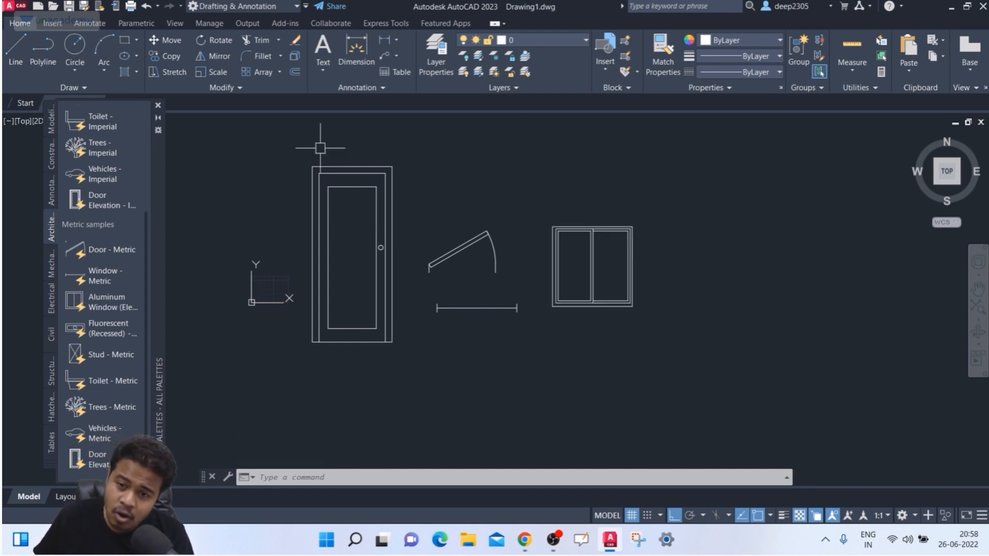
- Group the door, door swing, window line and aluminium window under the name DEEP
click(796, 69)
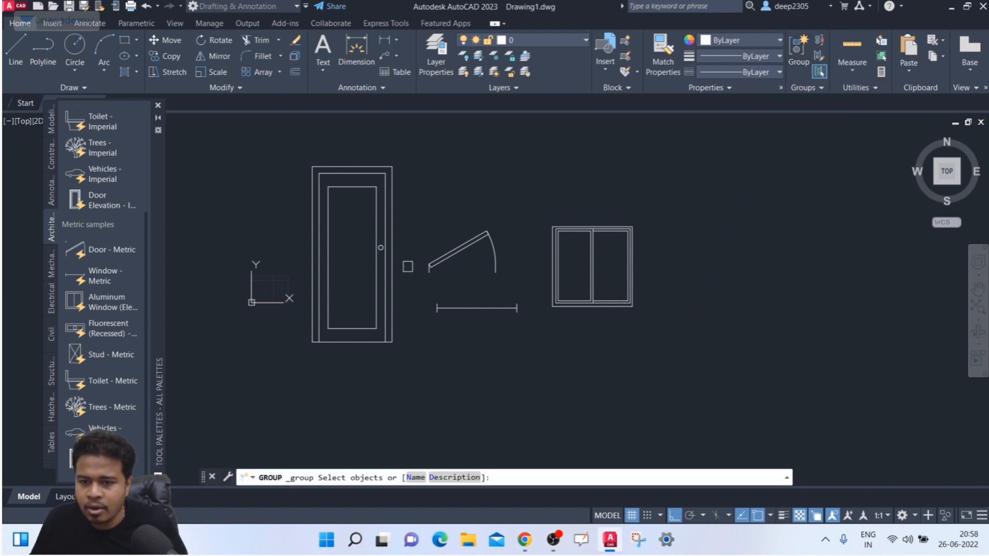
click(390, 266)
click(444, 261)
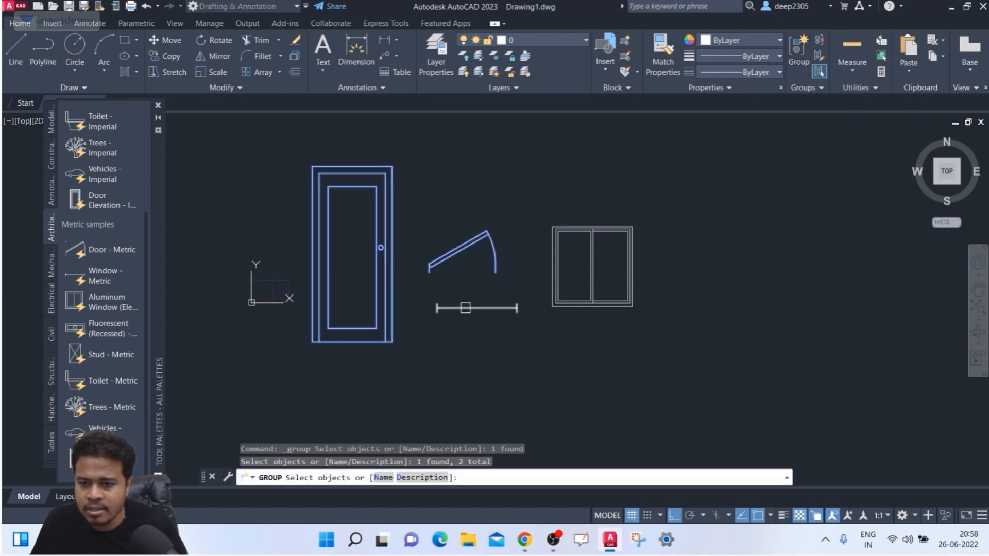
click(465, 308)
click(567, 302)
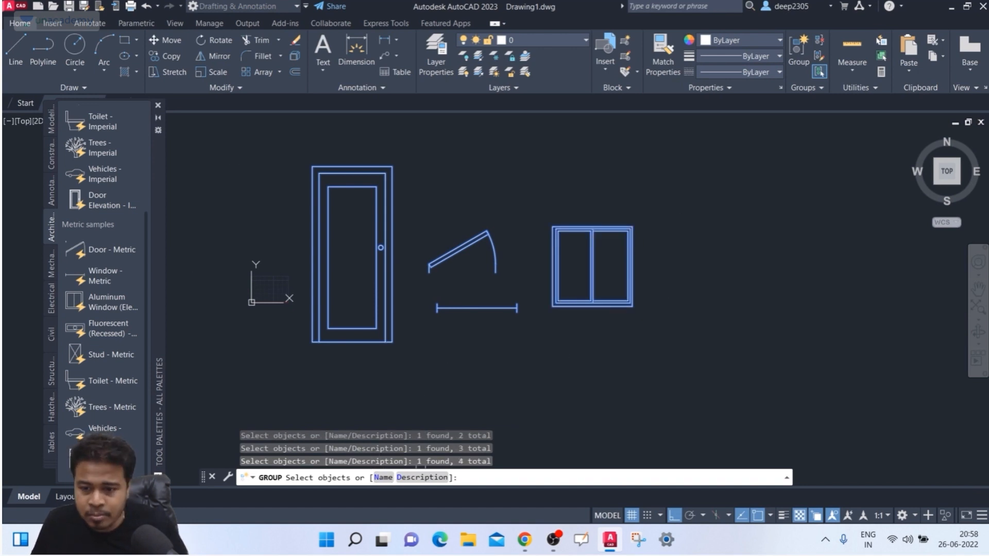
click(382, 478)
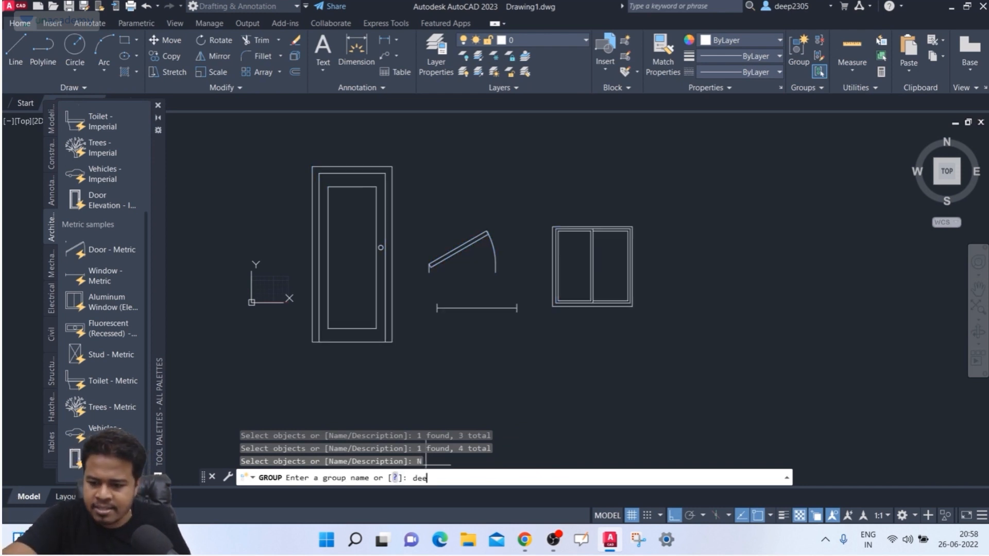
key(Return)
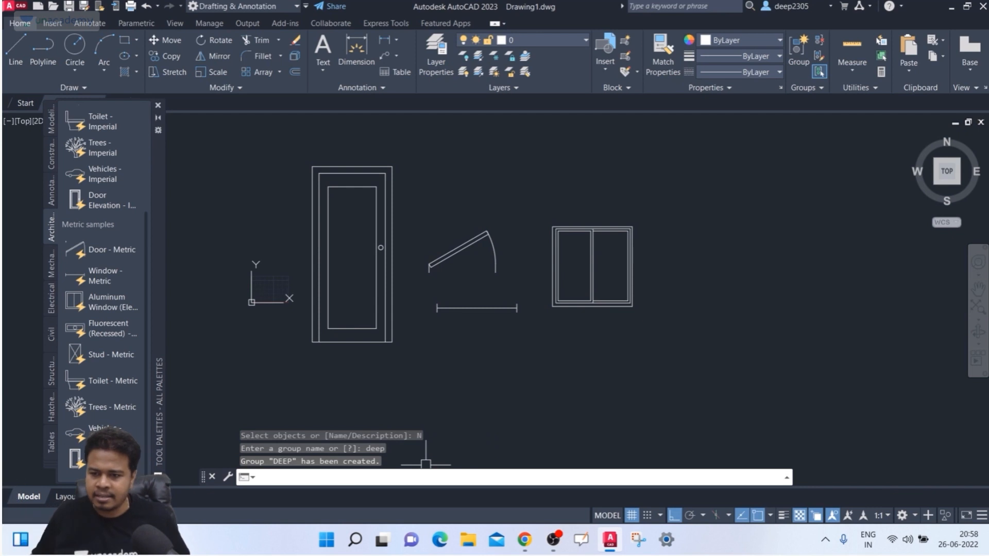
- Test the DEEP group by grip-moving it to the right and back
click(474, 230)
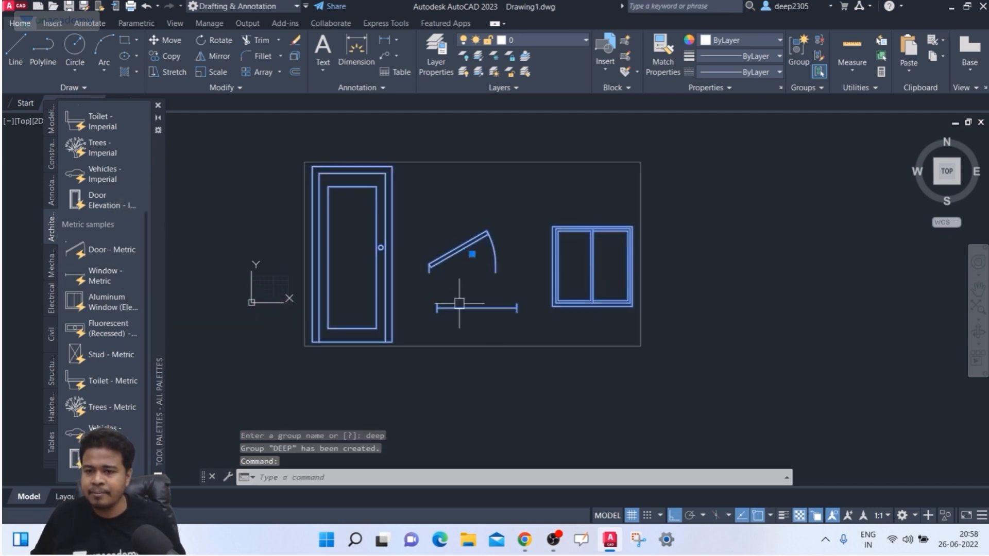
click(472, 254)
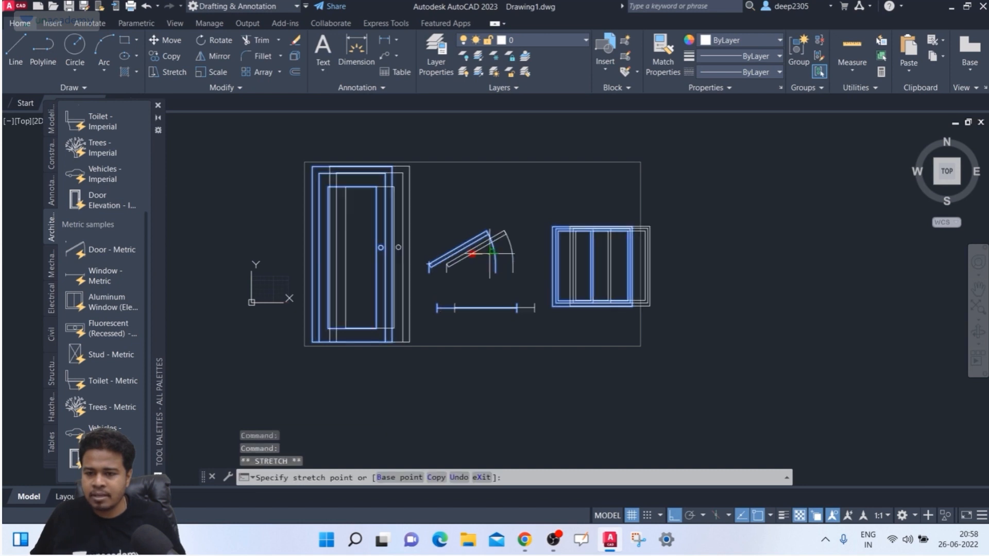
click(687, 254)
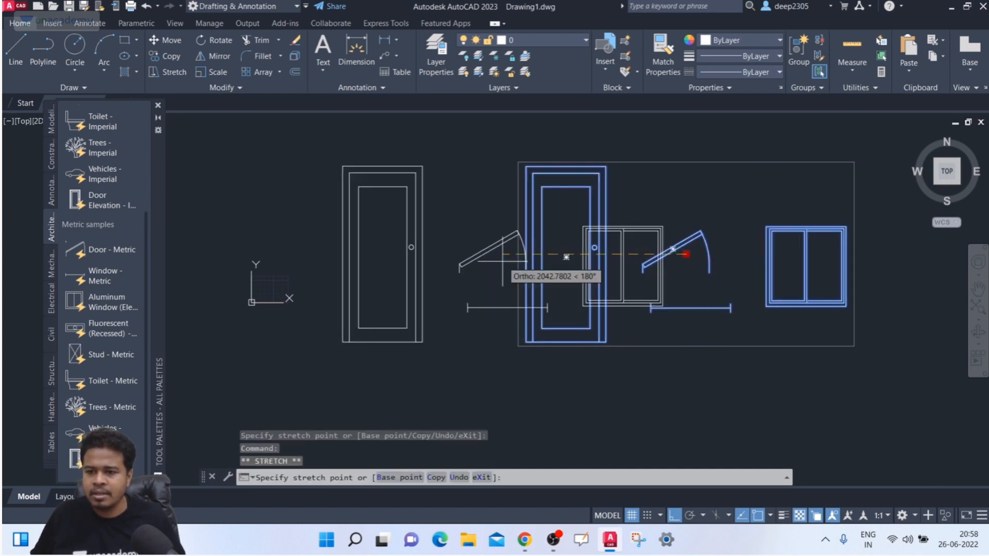
click(475, 266)
middle_drag(473, 351, 463, 347)
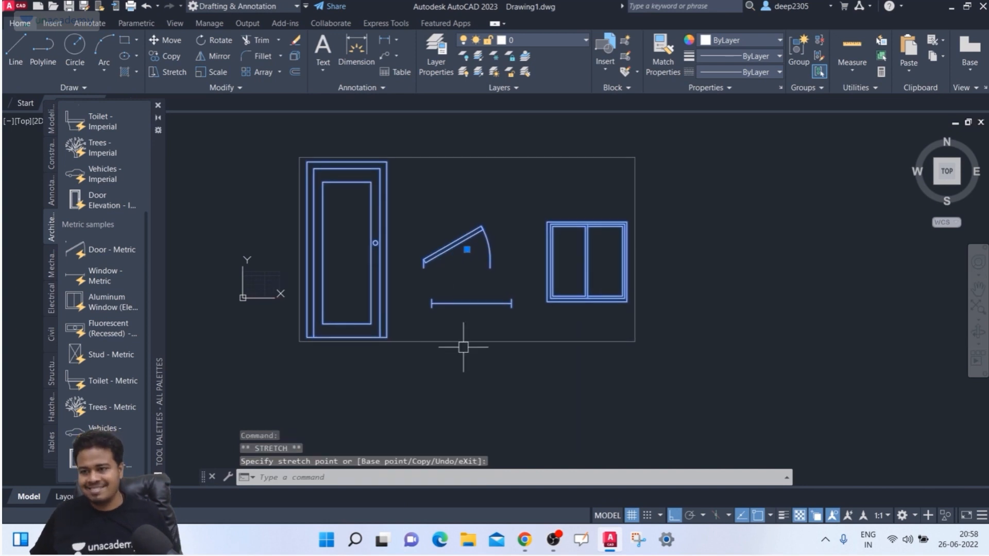
- Reselect the DEEP group and dissolve it with right-click Group > Ungroup
right_click(547, 263)
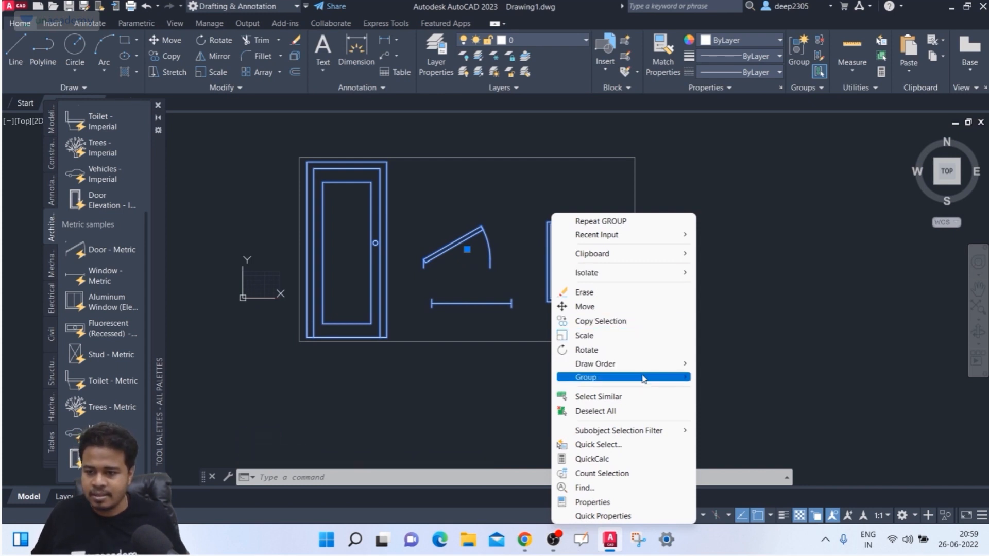
mouse_move(642, 379)
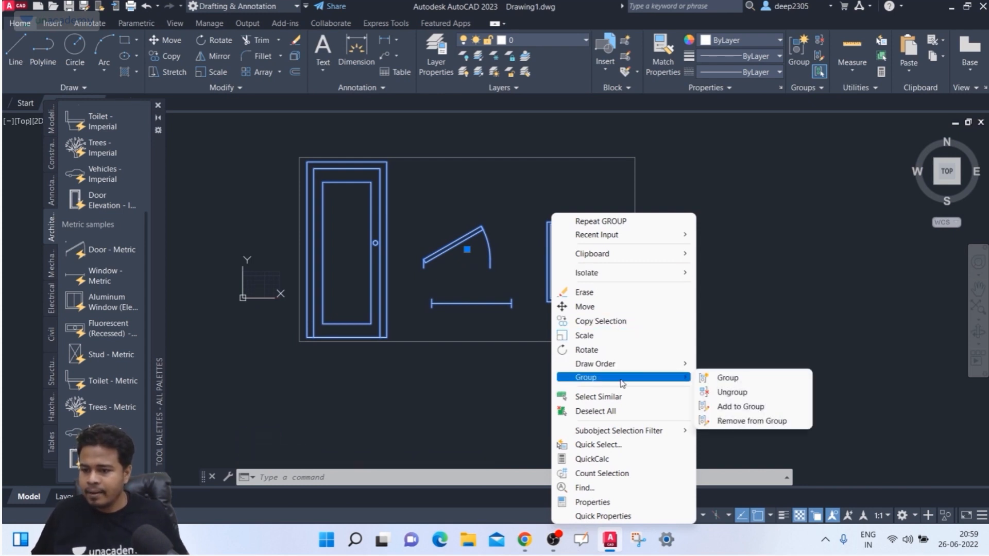
click(483, 377)
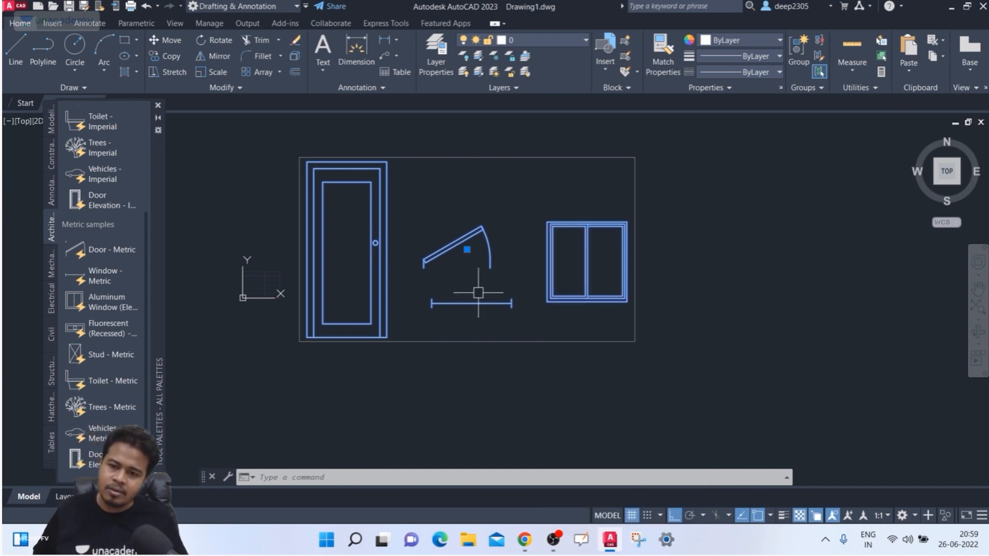
key(Escape)
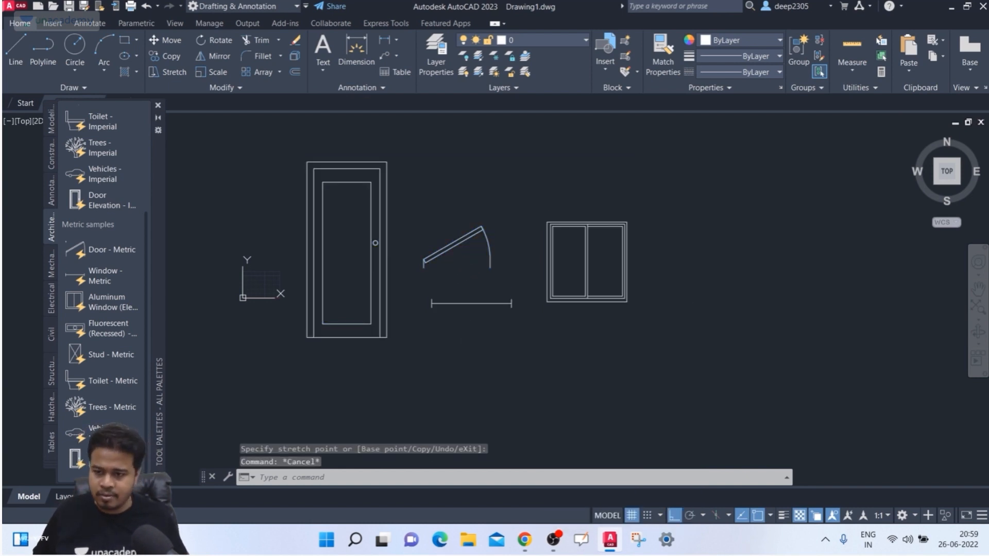
click(696, 281)
click(554, 316)
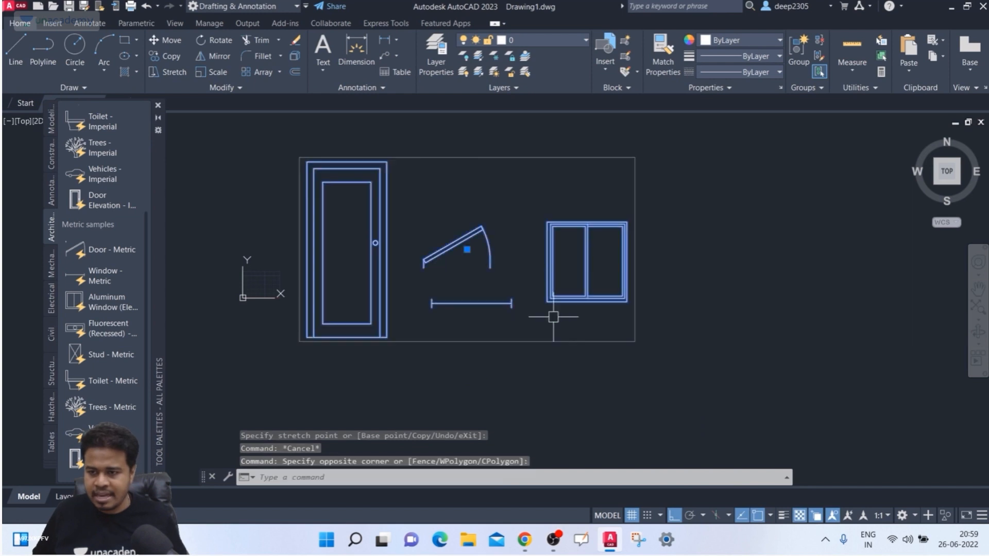
right_click(383, 252)
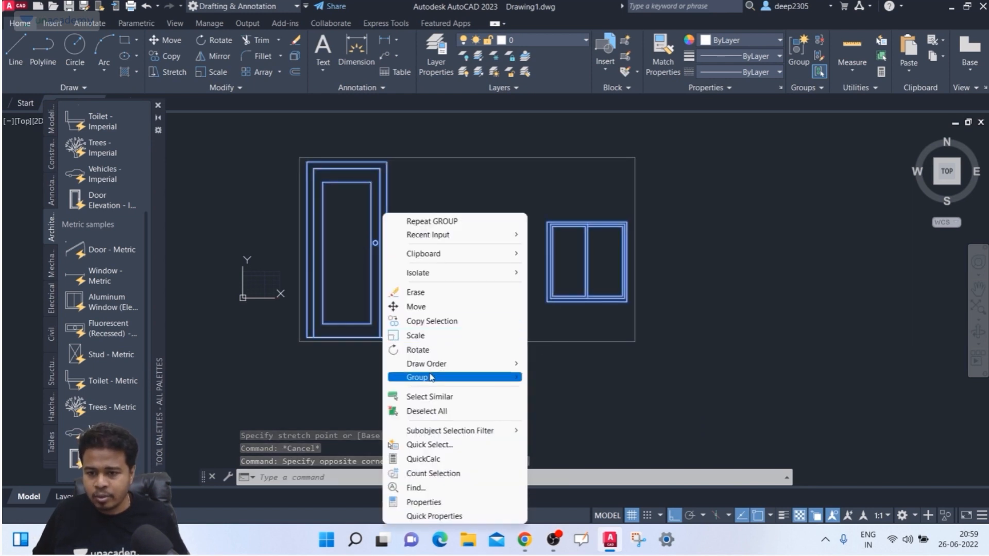
mouse_move(441, 379)
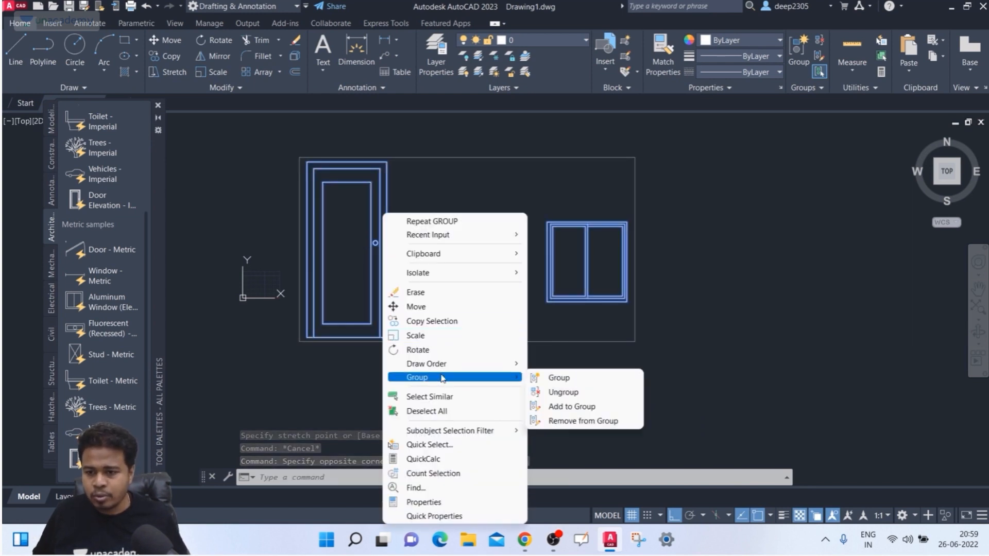
click(576, 395)
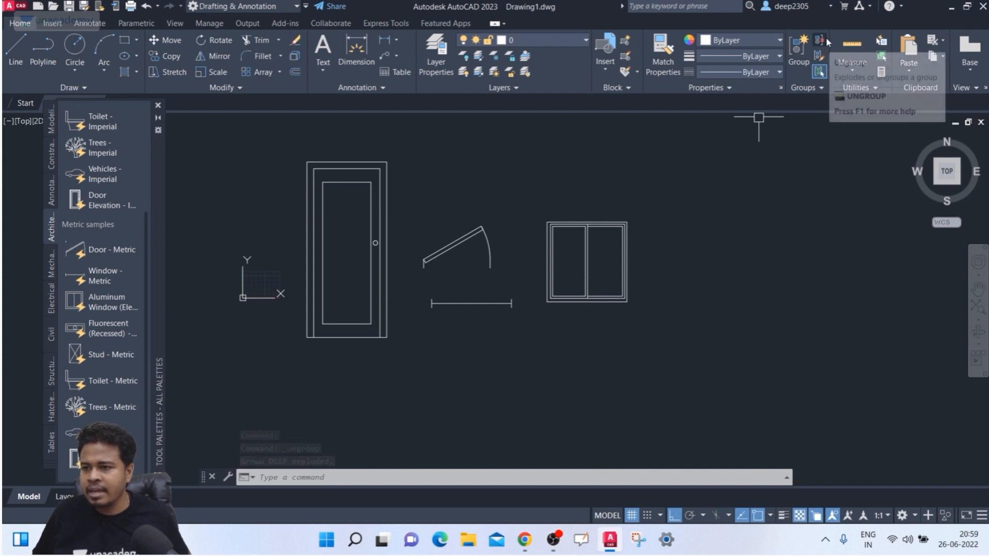
- Create an unnamed group from the door, swing, window line and window
click(800, 55)
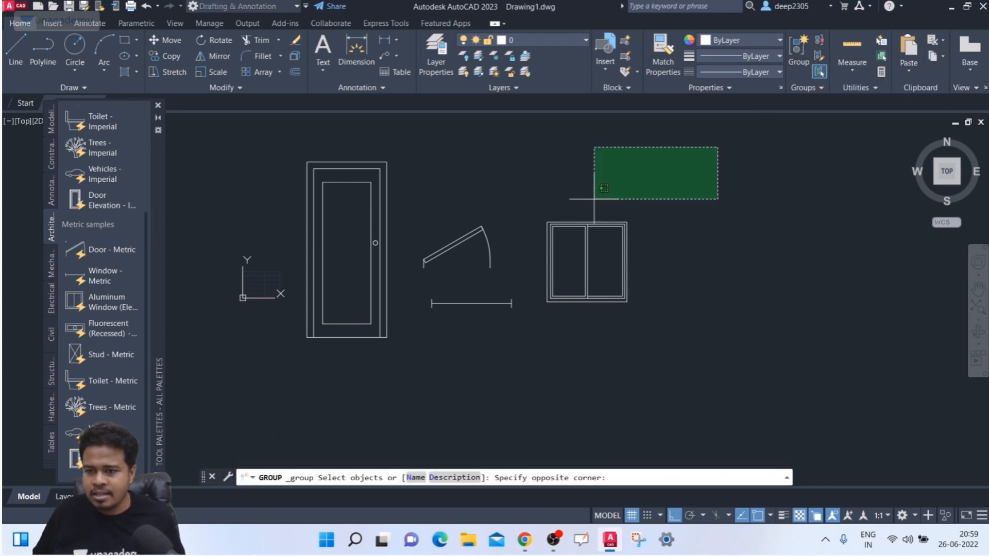
click(716, 147)
click(201, 397)
key(Return)
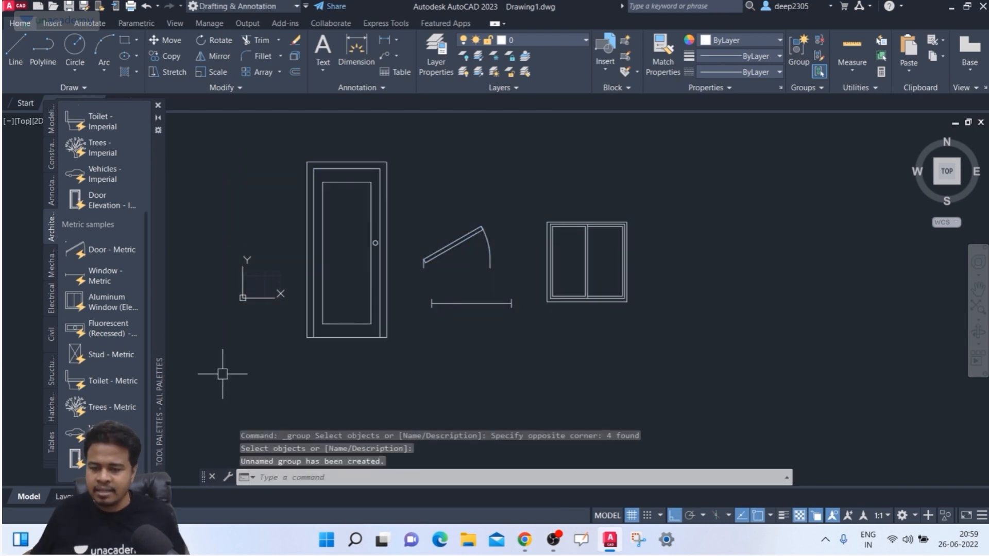
- Grip-move the unnamed group further right, then ungroup it with the Ungroup tool
click(449, 251)
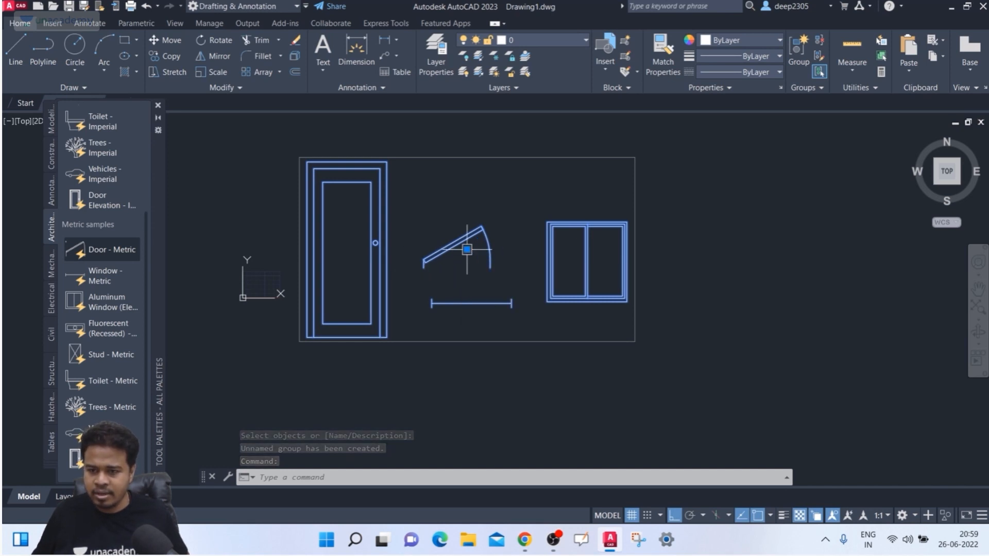
click(467, 250)
click(608, 249)
key(Escape)
click(617, 235)
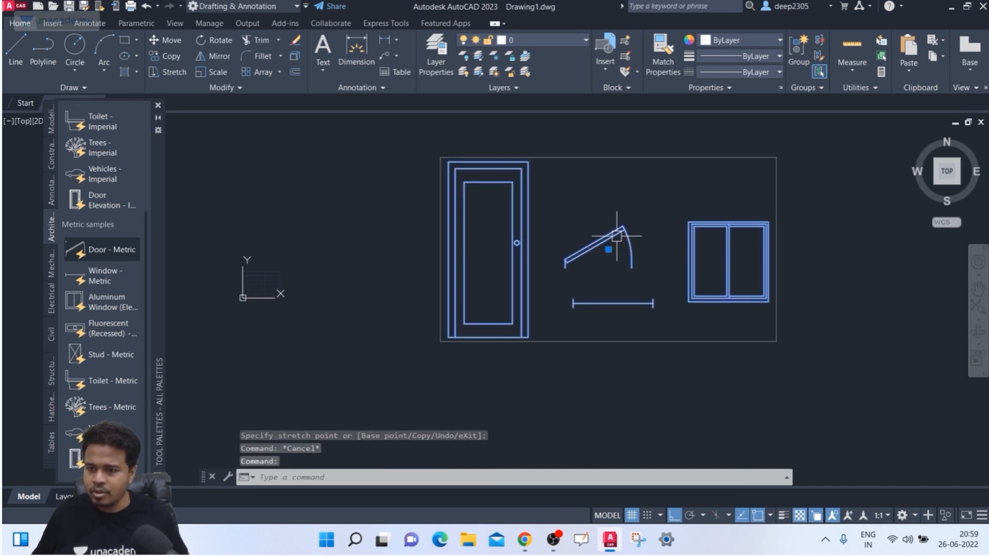
key(Escape)
click(612, 307)
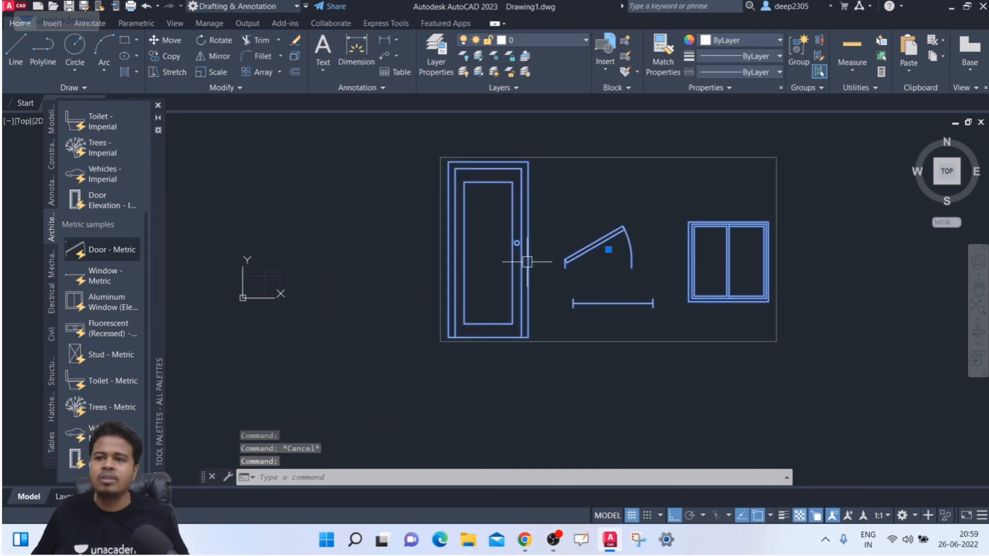
key(Escape)
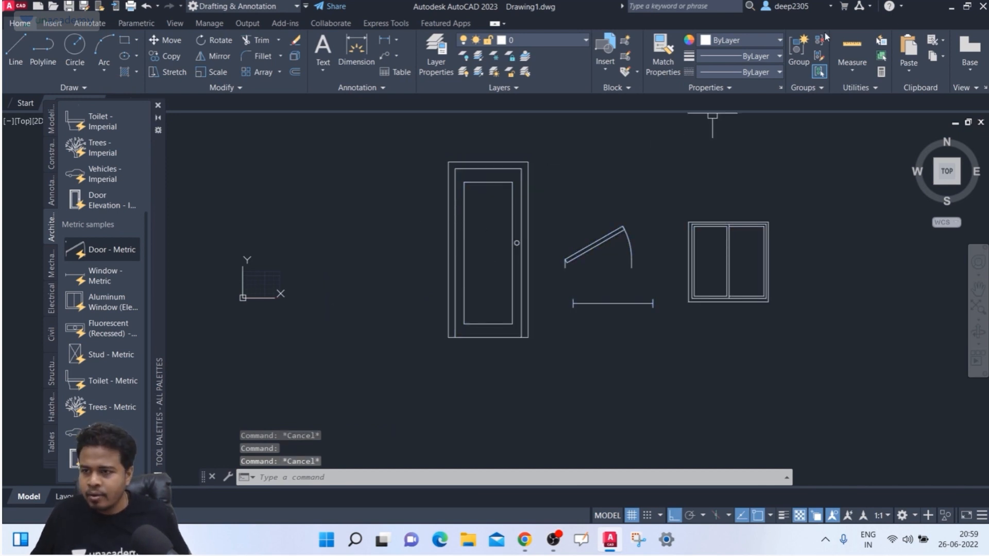
click(819, 40)
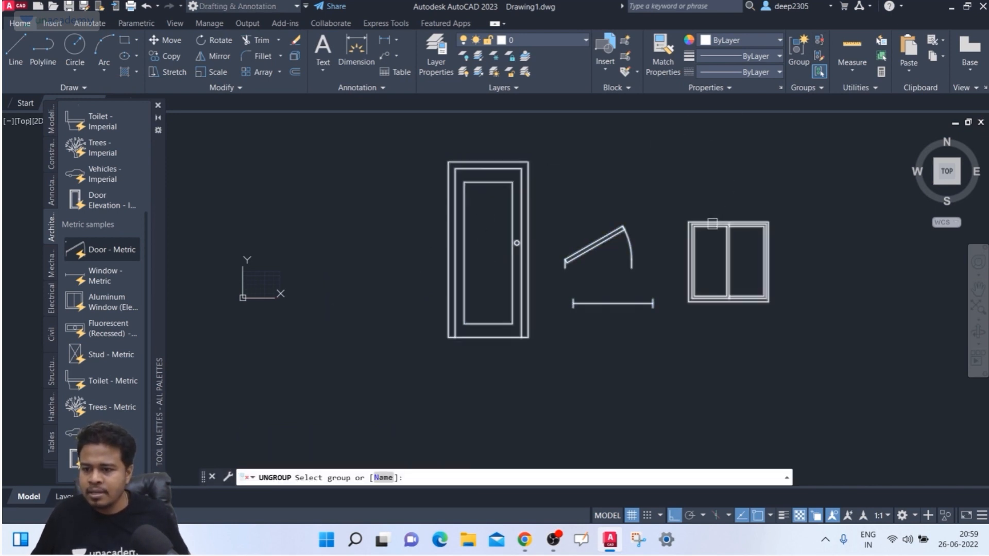
click(718, 223)
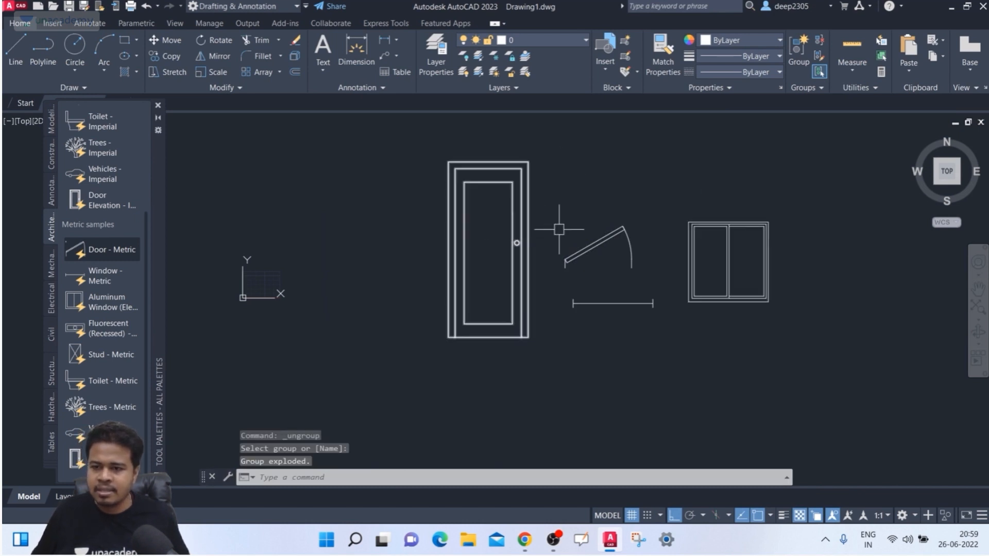
mouse_move(675, 217)
middle_down()
mouse_move(547, 196)
mouse_move(621, 221)
middle_up()
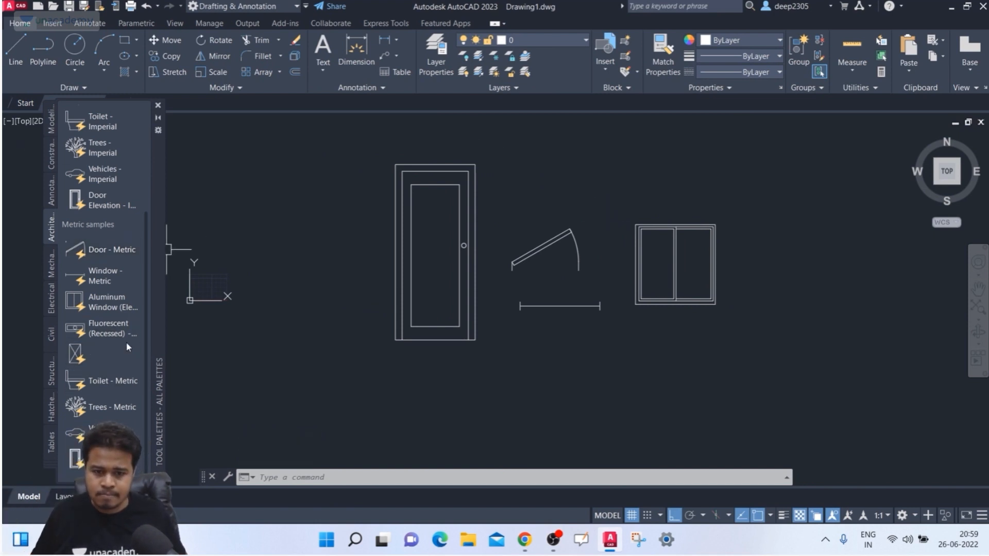
scroll(122, 336, up, 3)
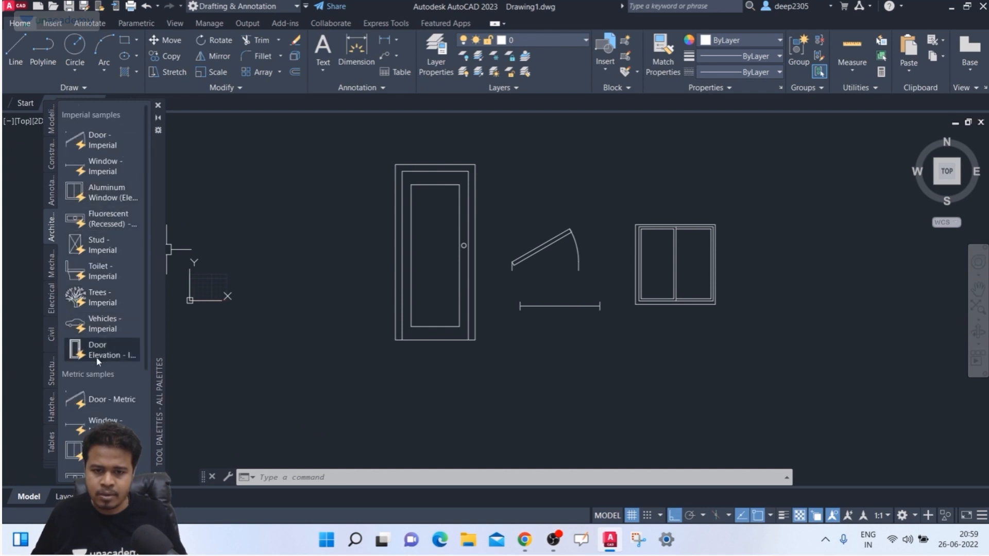
click(55, 260)
click(51, 299)
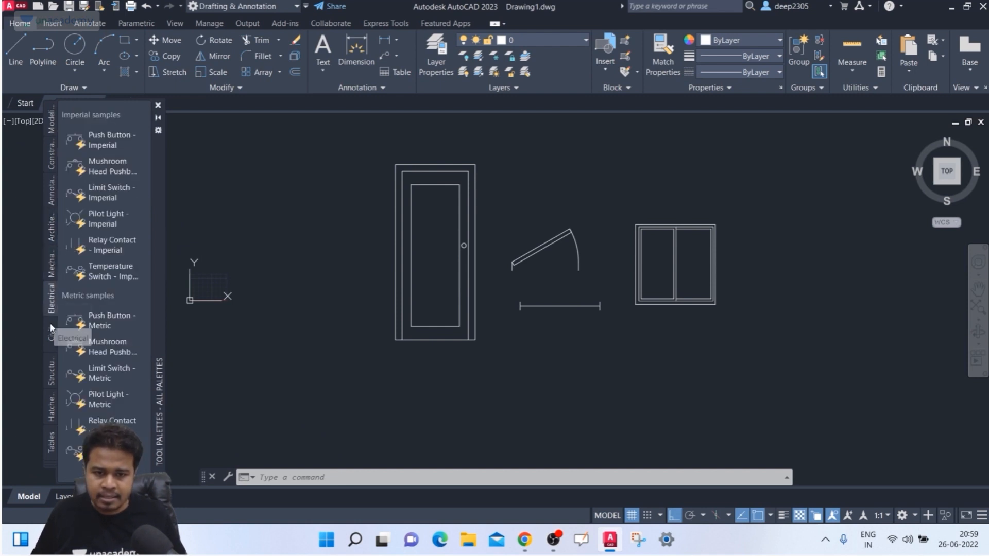
click(51, 330)
scroll(85, 221, up, 3)
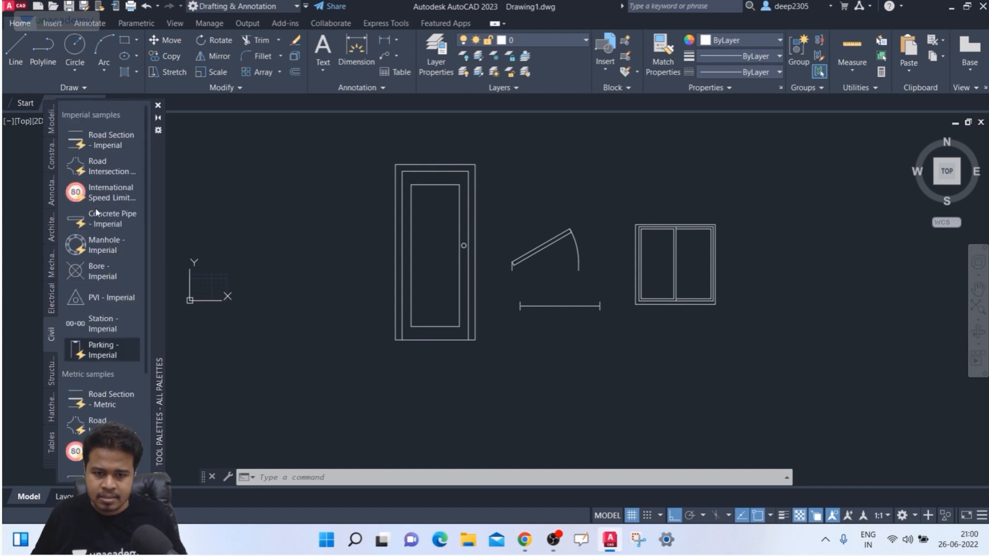
click(52, 375)
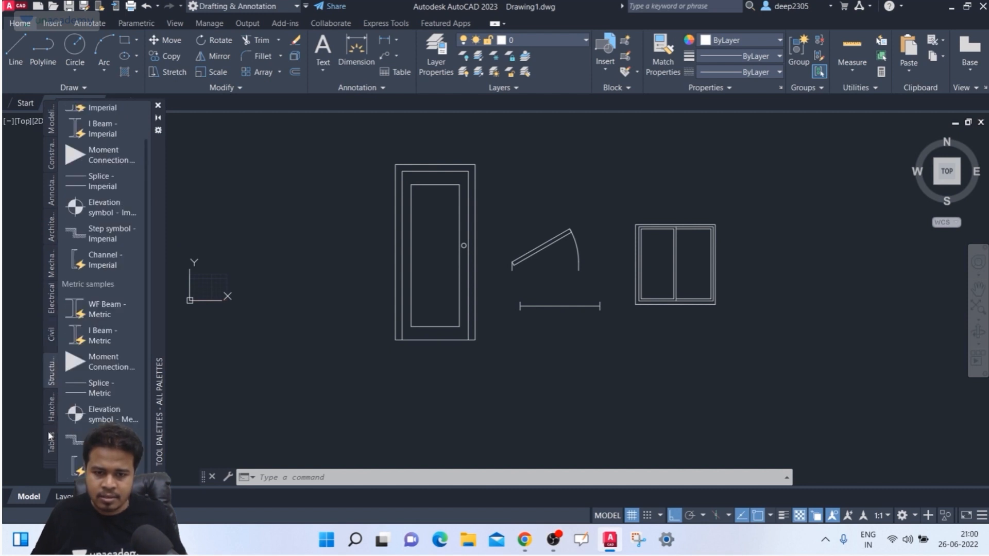
click(51, 191)
click(51, 226)
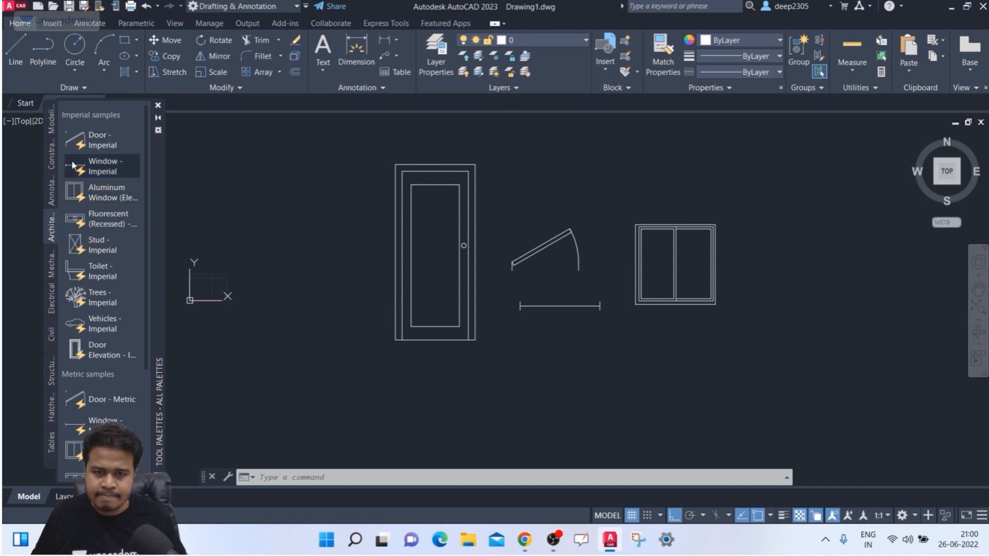
scroll(78, 199, down, 5)
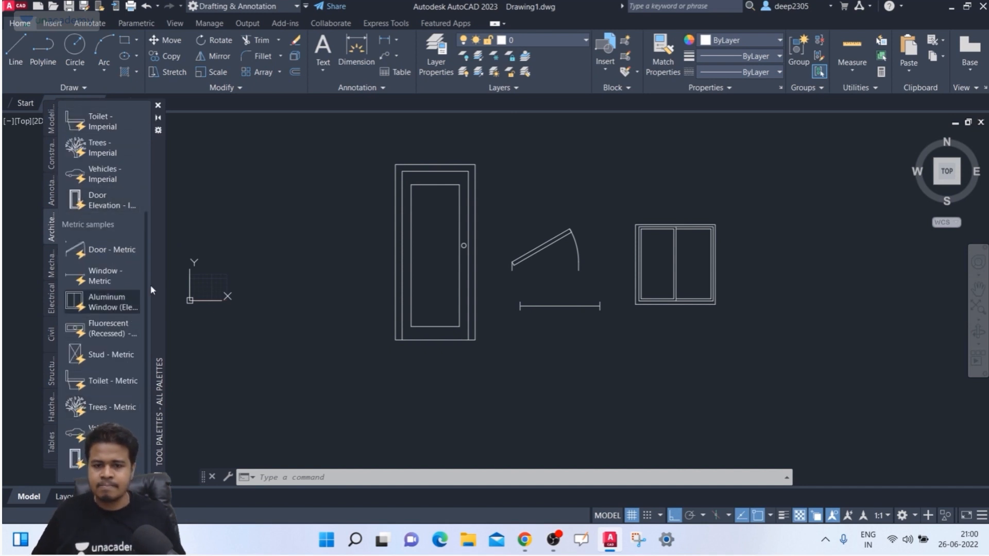
middle_drag(497, 312, 462, 285)
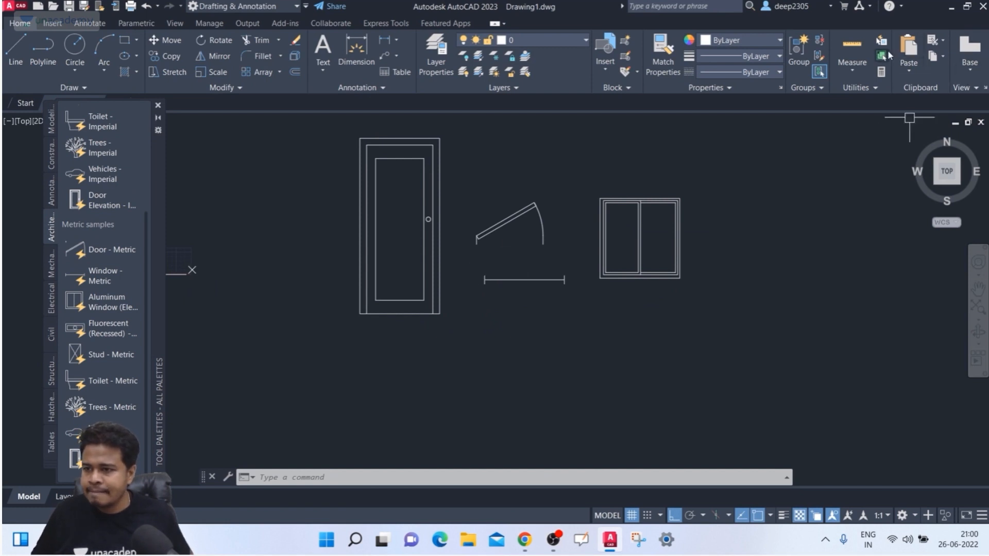
- Group the door, swing arc, line and window into an unnamed group with a crossing window
scroll(709, 190, down, 4)
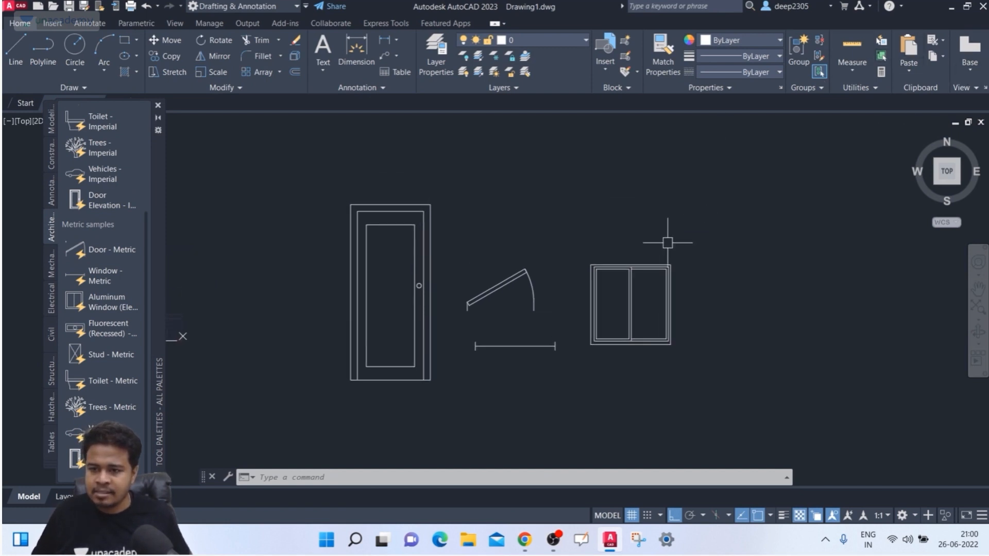
middle_drag(661, 235, 607, 259)
scroll(610, 219, up, 4)
middle_drag(612, 219, 658, 159)
scroll(638, 173, down, 2)
click(799, 51)
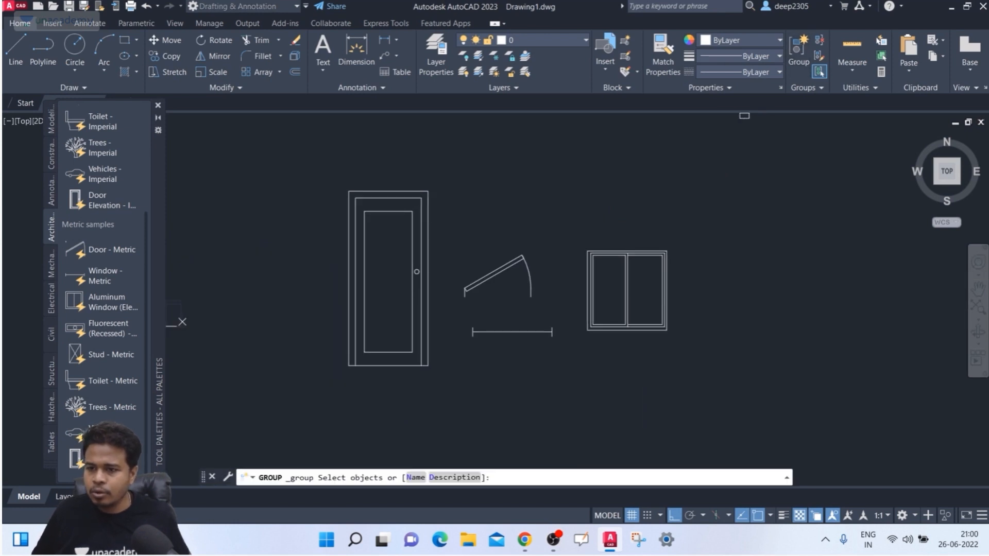
click(765, 147)
click(298, 422)
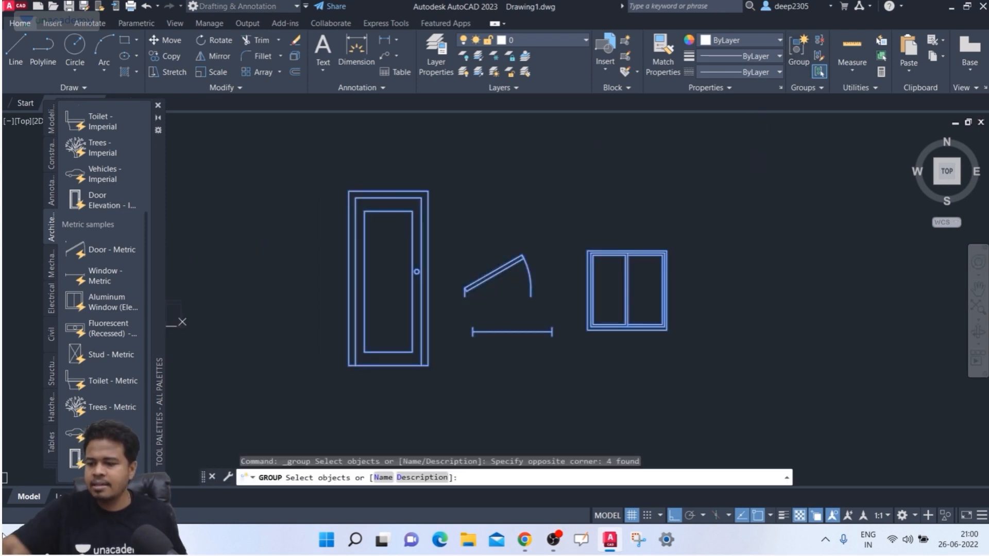
key(Return)
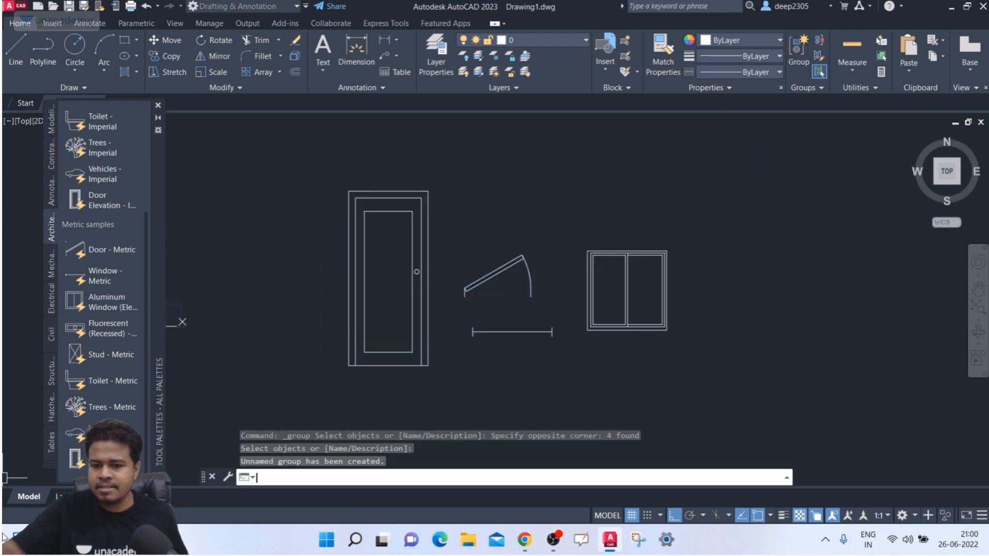
- Select the new group and inspect its right-click Group submenu
click(415, 329)
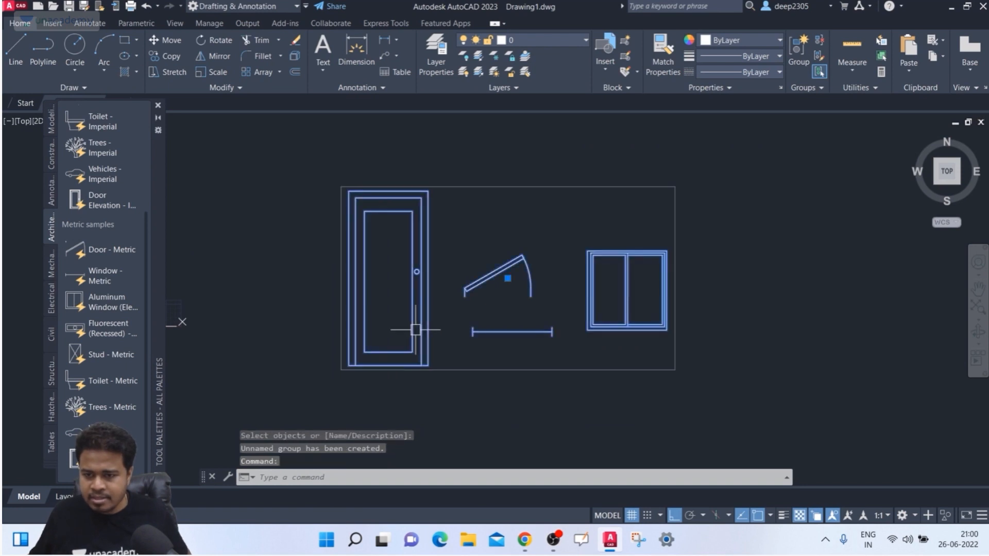
right_click(429, 221)
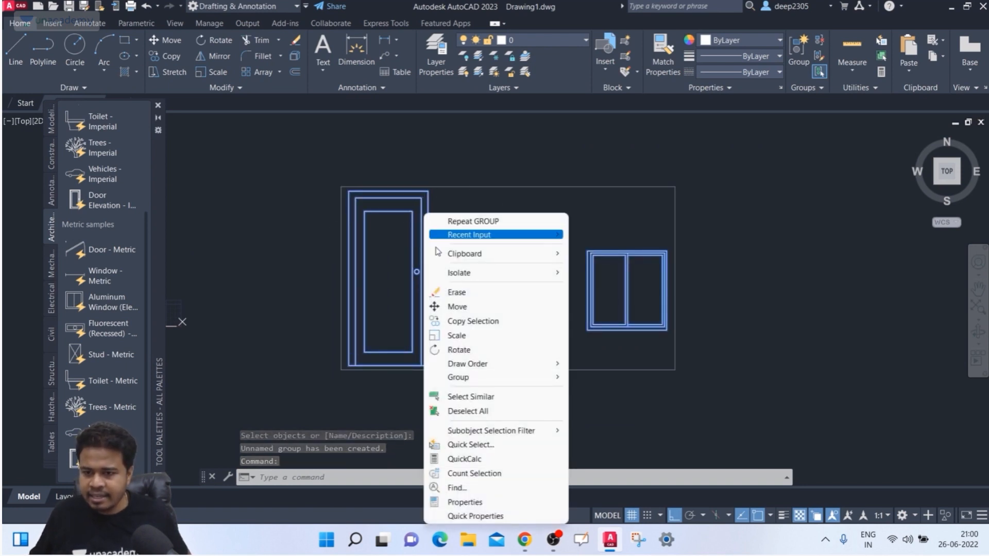
mouse_move(481, 376)
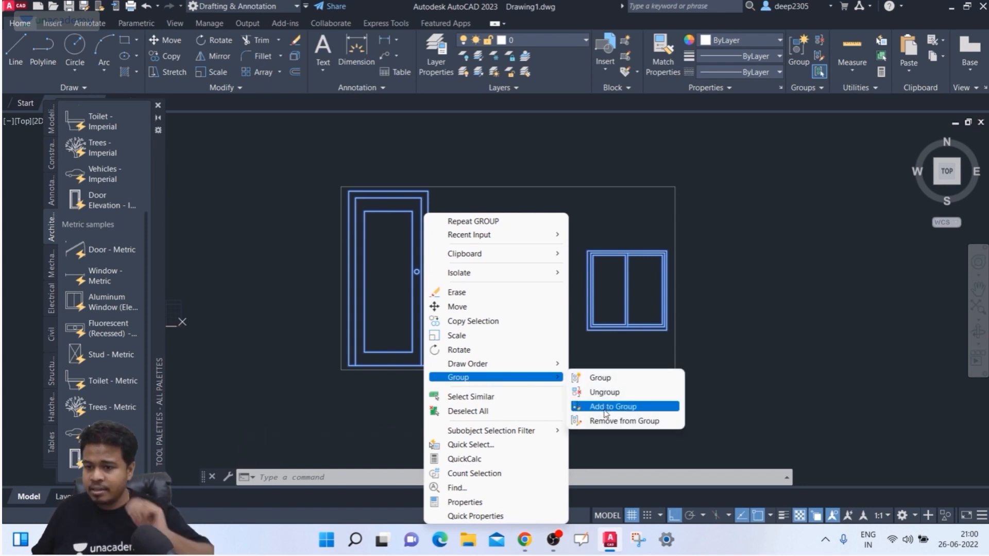
key(Escape)
key(Escape)
key(Escape)
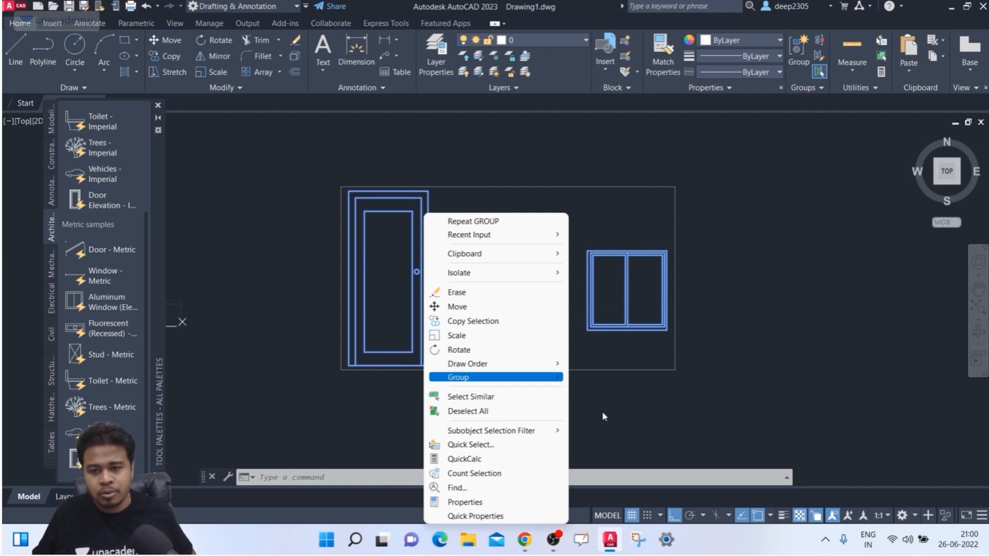
scroll(569, 379, down, 2)
middle_drag(569, 378, 537, 359)
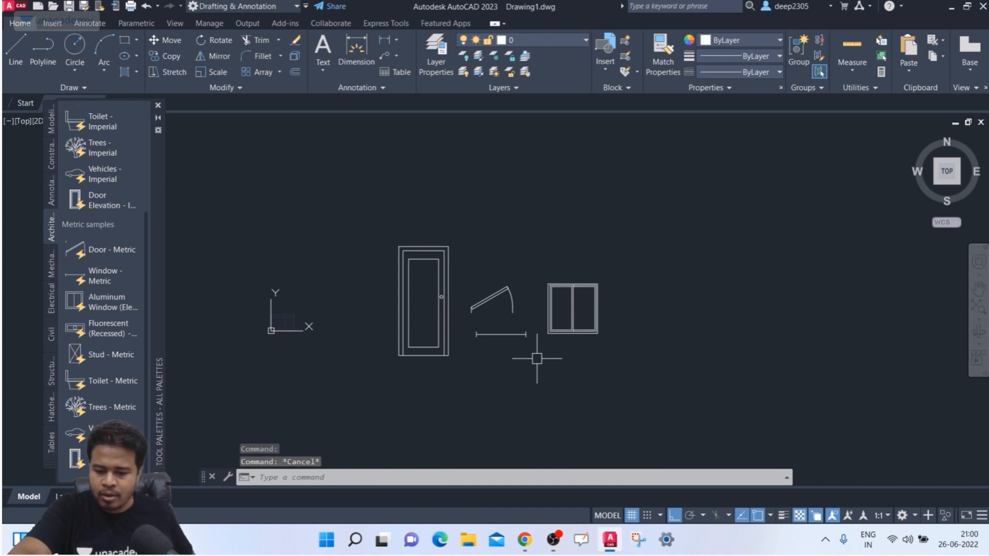
- Draw a rectangle above-left of the door with REC
text(rec)
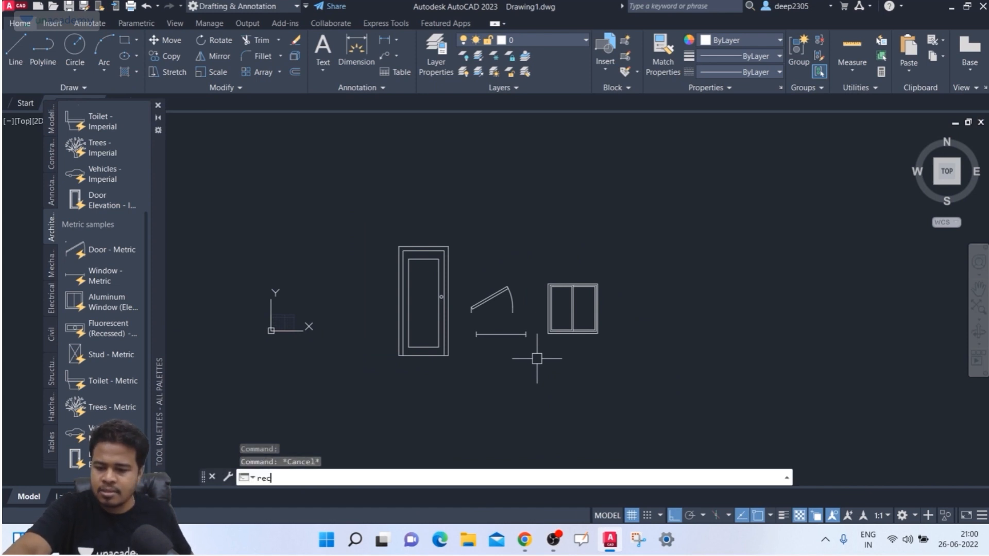
key(Return)
click(321, 183)
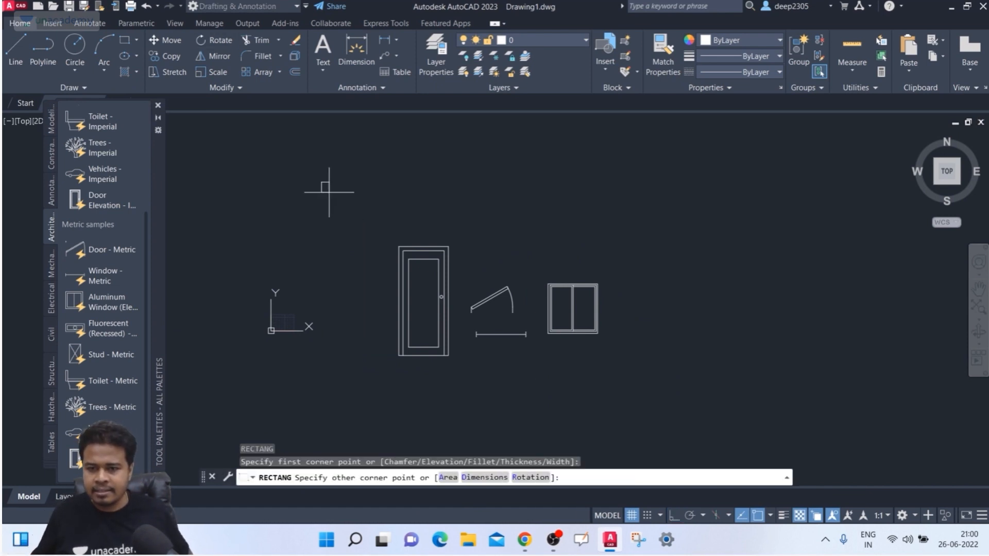
click(380, 219)
key(Escape)
middle_drag(551, 241, 533, 235)
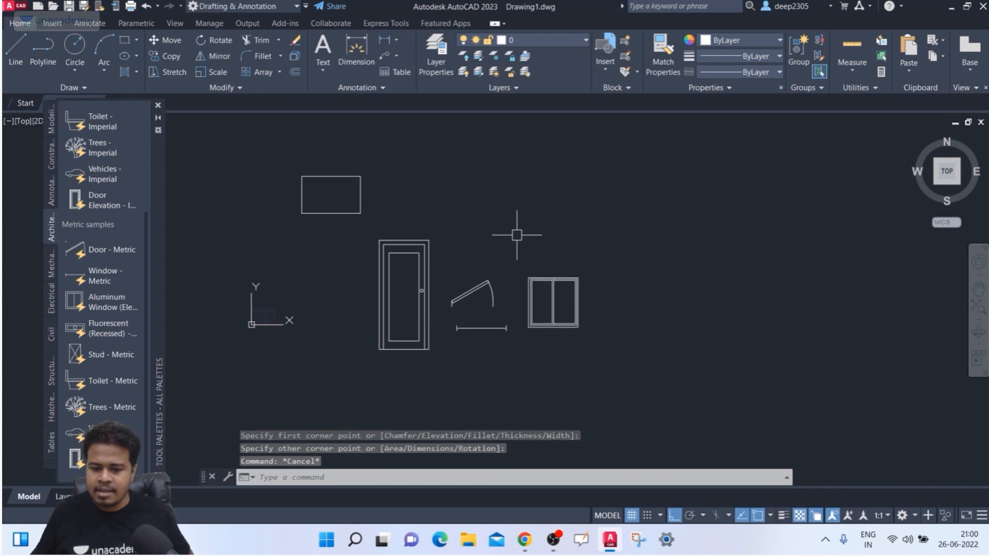
- Draw a circle above the door with C, then check the group's members
text(c)
key(Return)
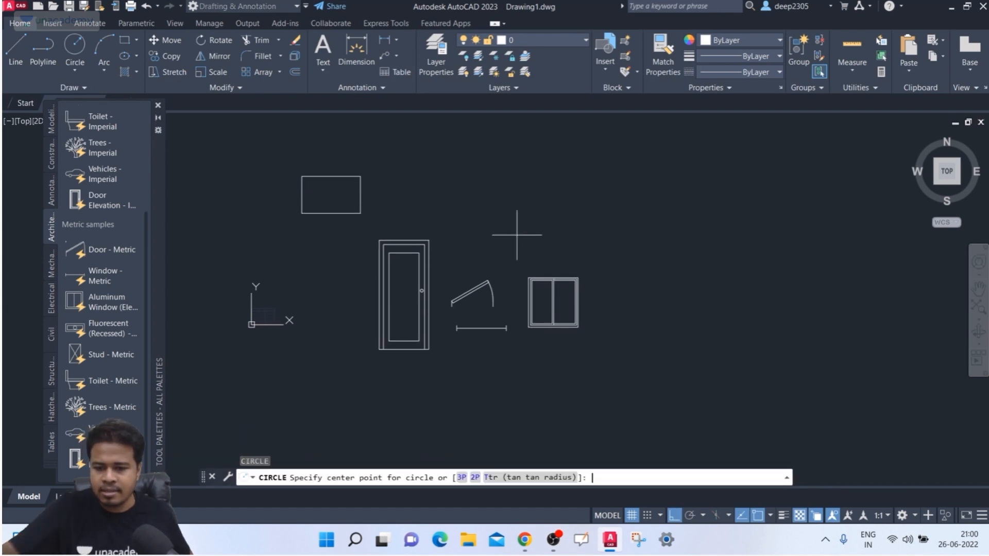
click(474, 174)
click(451, 195)
key(Escape)
middle_drag(448, 233, 420, 216)
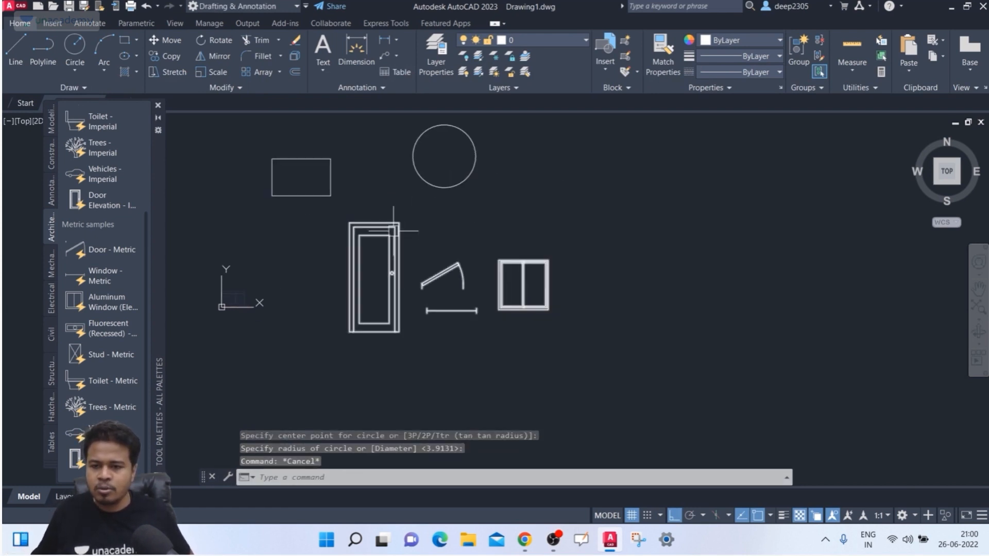
click(393, 231)
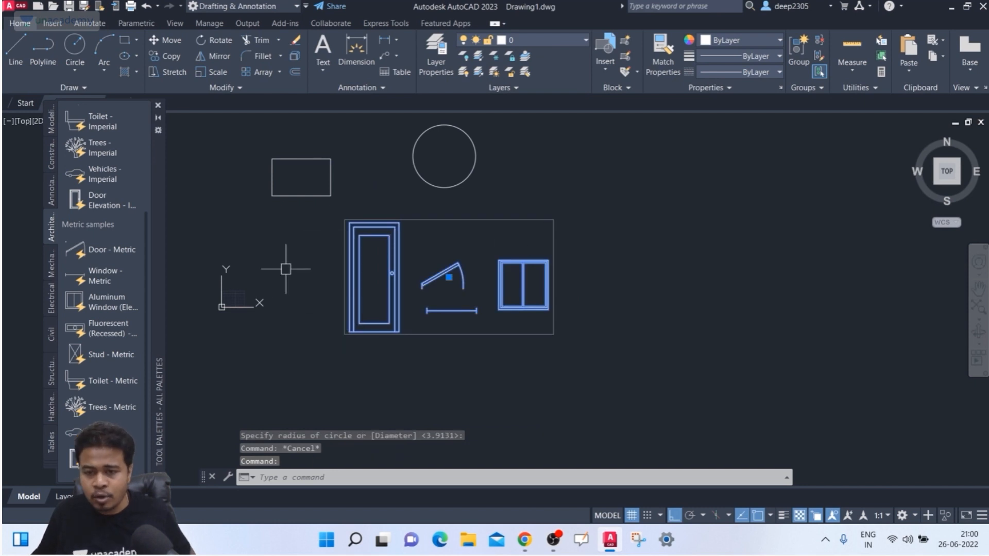
middle_drag(393, 268, 388, 285)
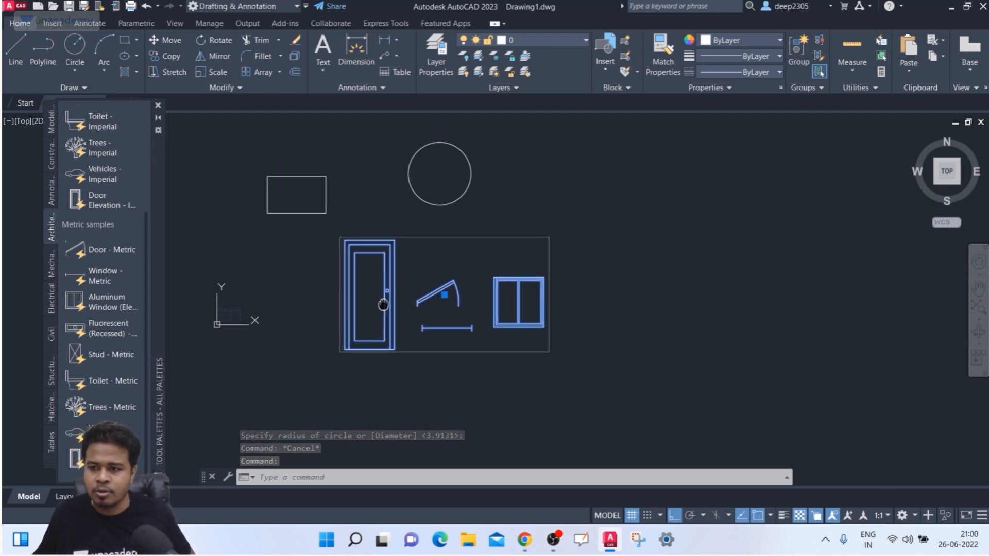
key(Escape)
- Add the rectangle to the door-and-window group via right-click Group > Add to Group
click(638, 201)
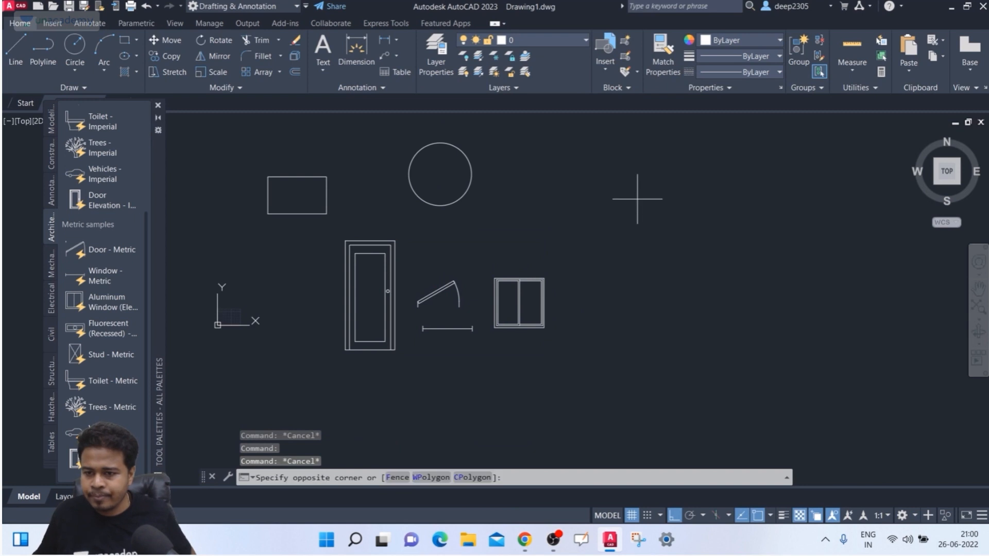
key(Escape)
click(531, 316)
click(392, 276)
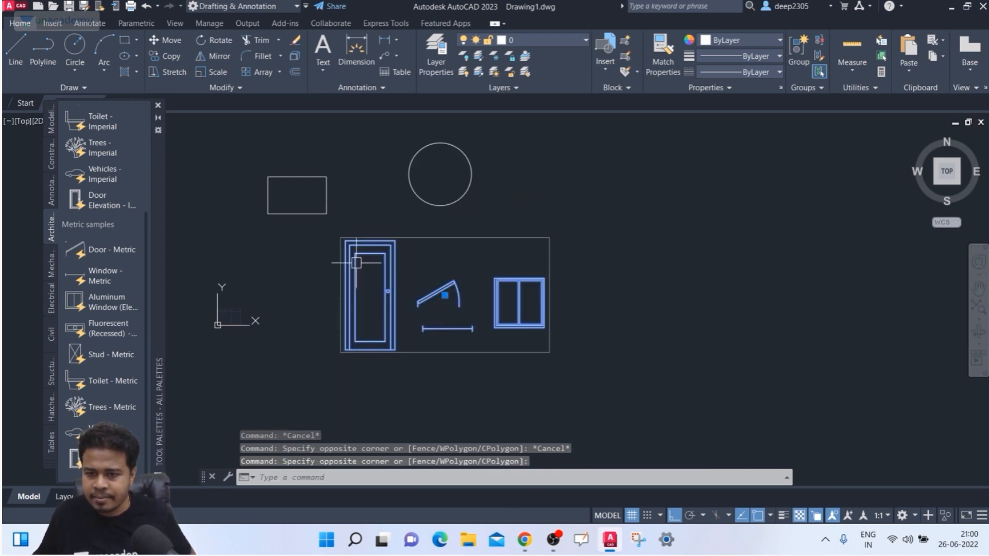
right_click(452, 238)
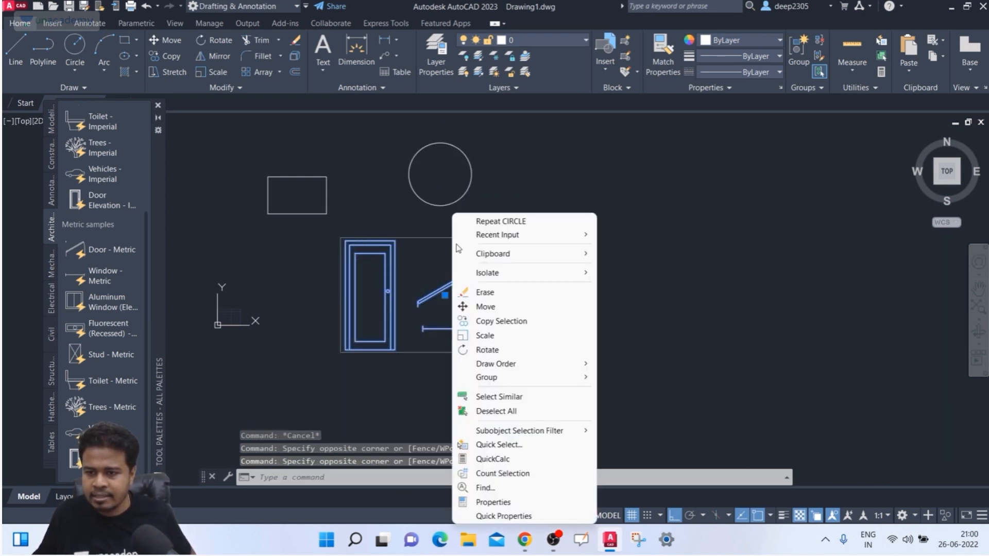
mouse_move(486, 281)
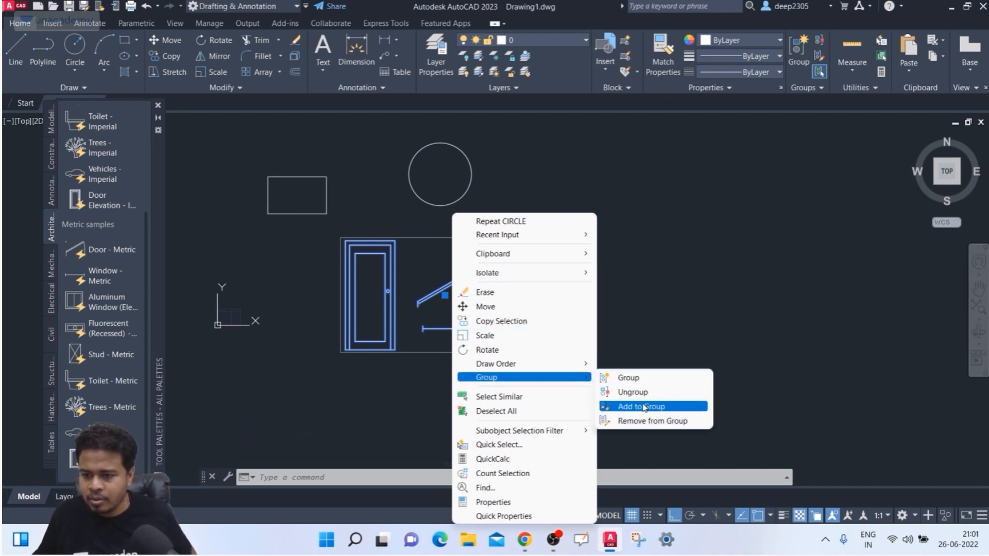
click(641, 408)
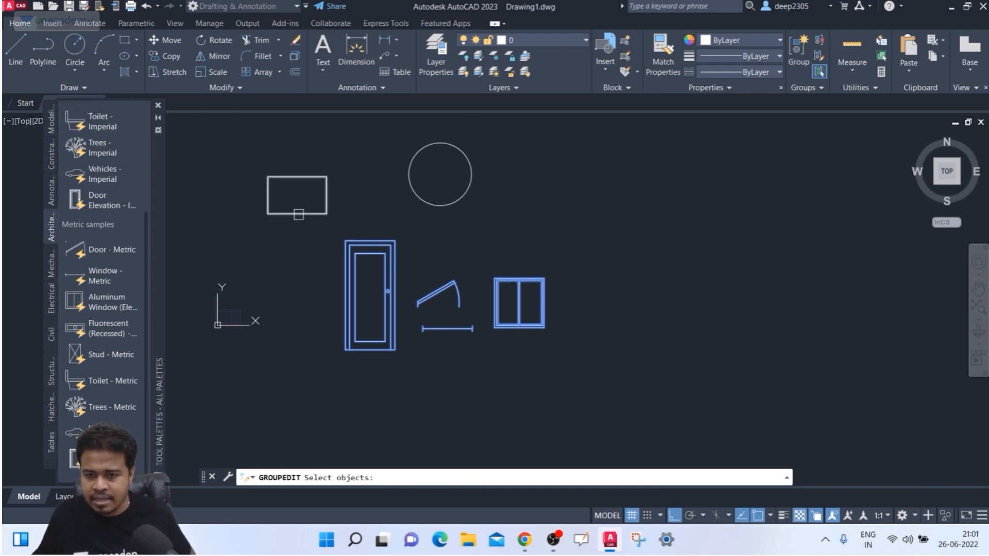
click(296, 214)
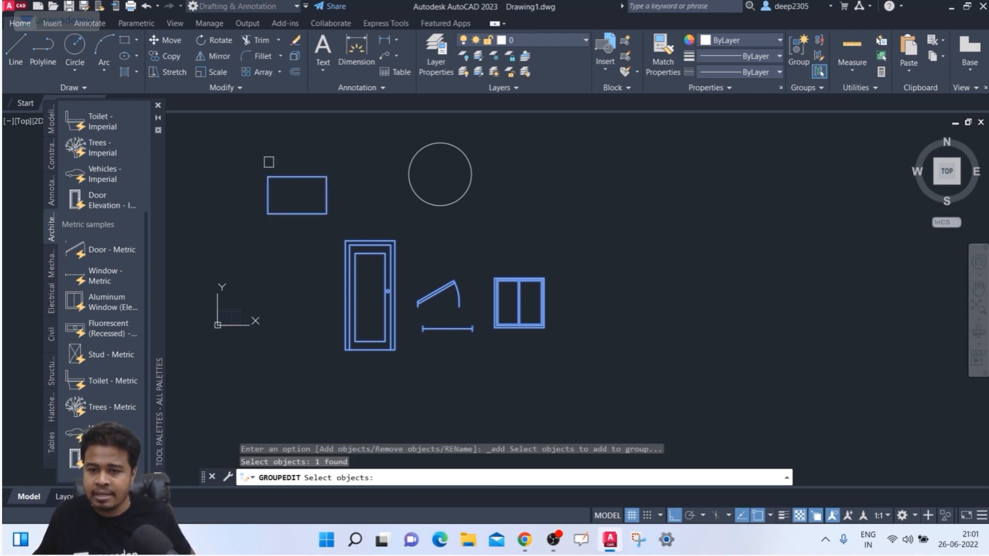
key(Return)
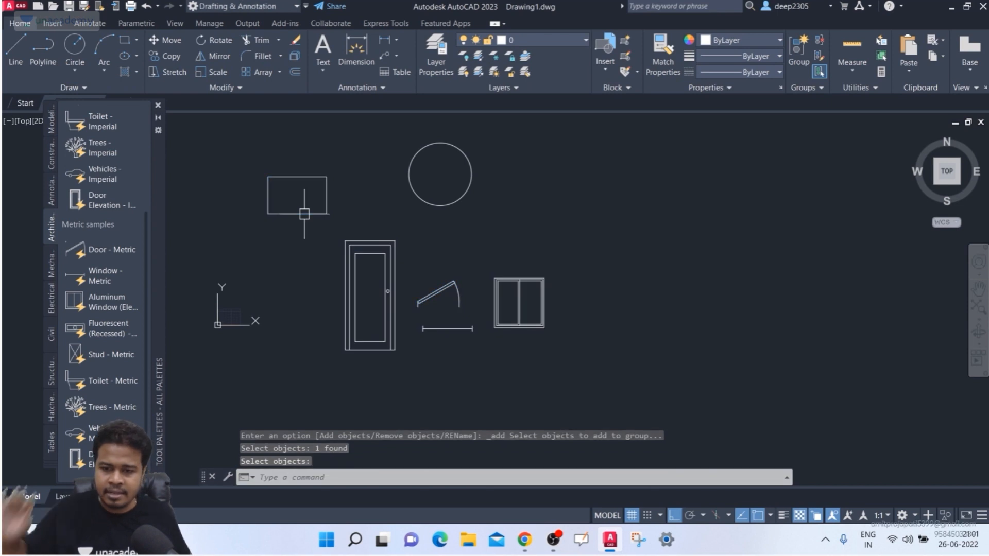
click(353, 237)
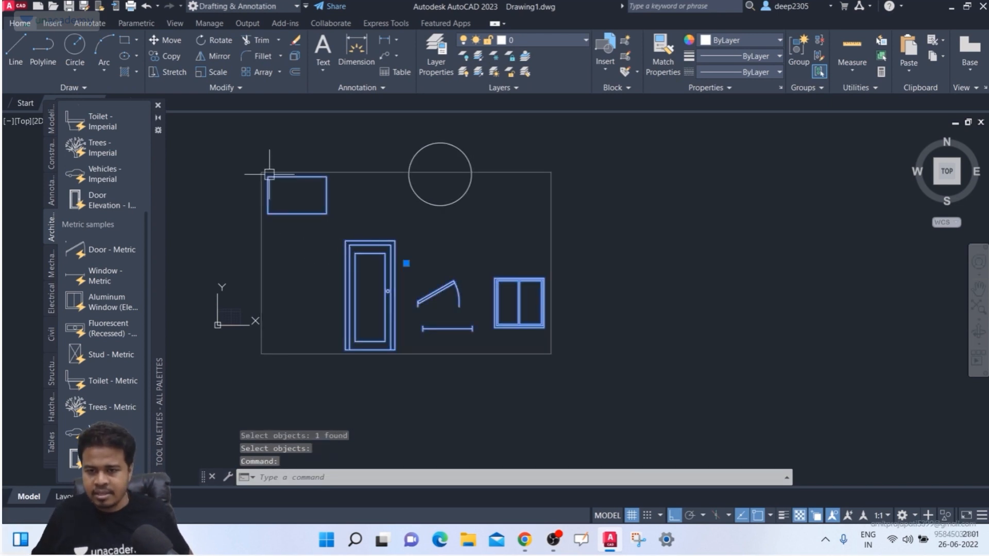
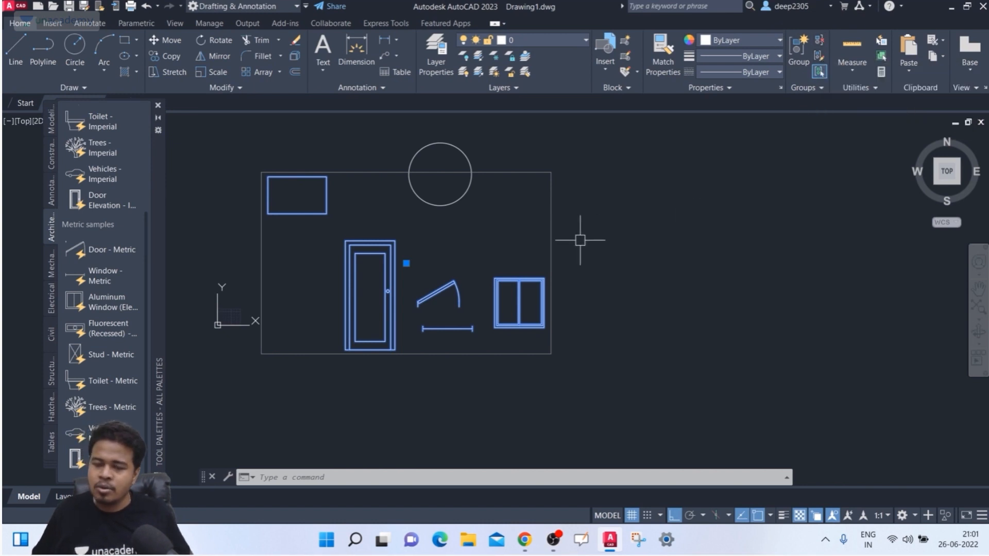
- Remove the window block from the group, leaving the rectangle, door and door swing grouped
right_click(550, 226)
mouse_move(613, 375)
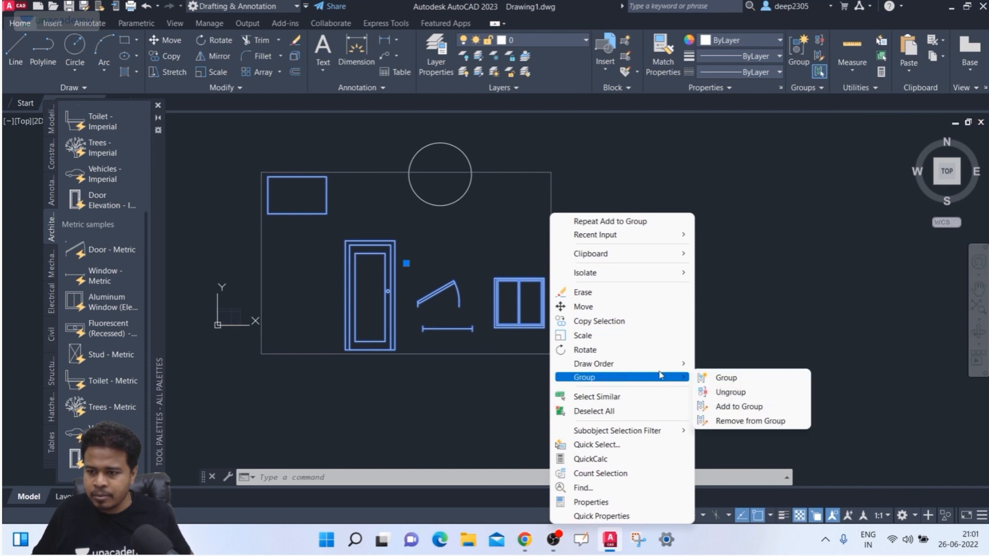
click(722, 421)
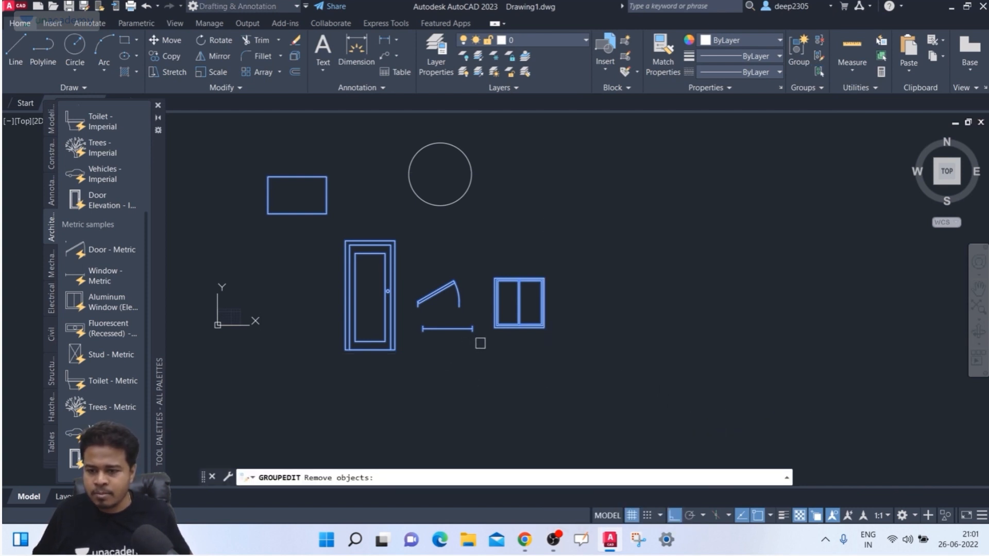
click(514, 327)
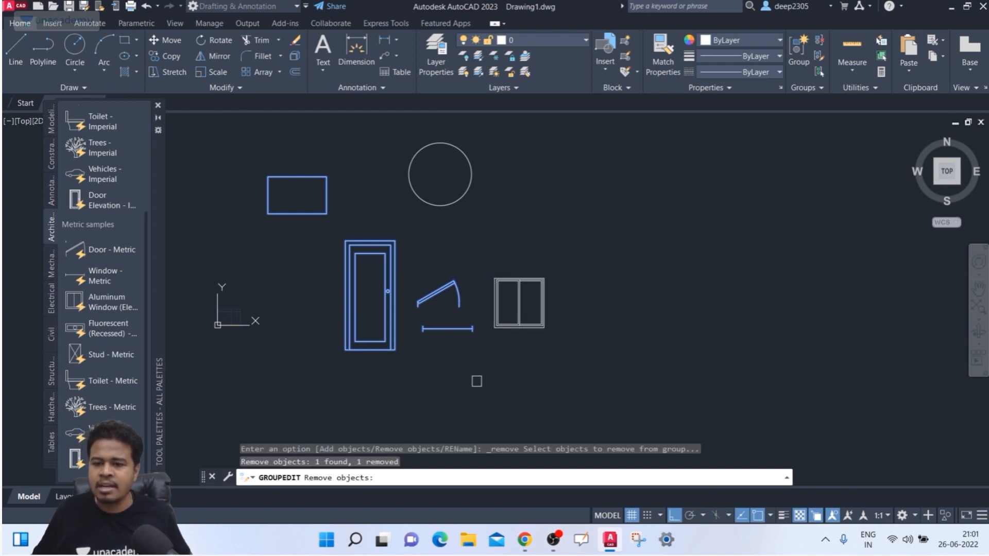
key(Return)
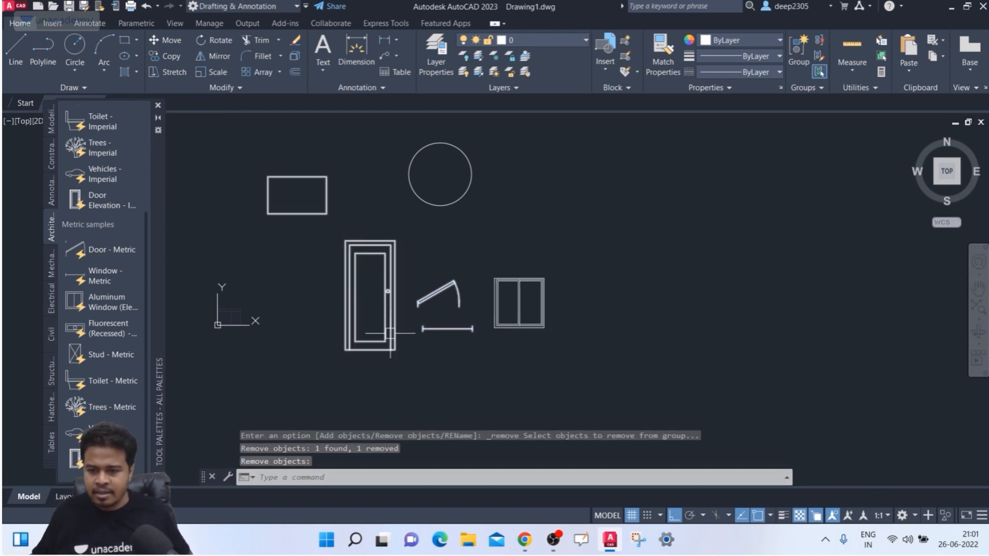
click(393, 334)
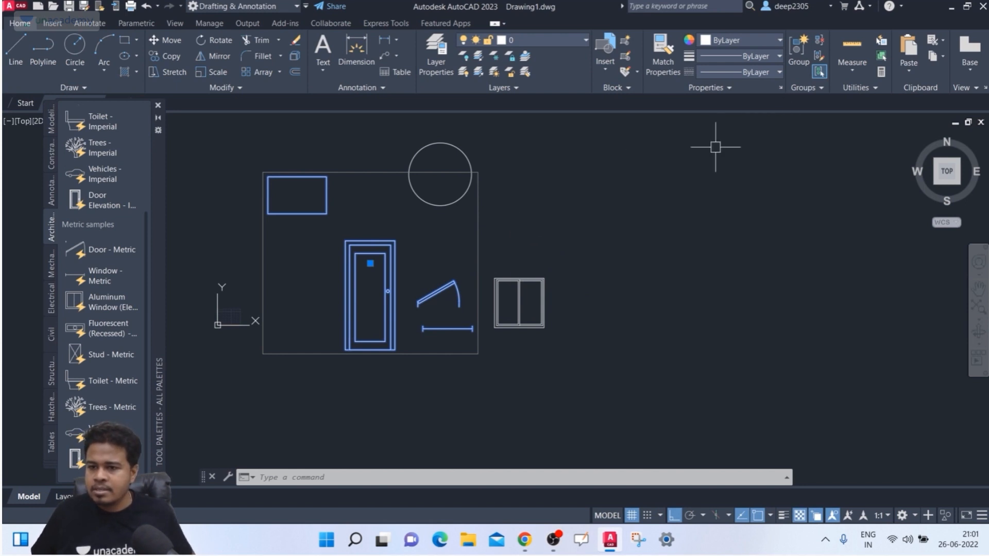
- Put the window back into the group with the rectangle, door and door swing
key(Escape)
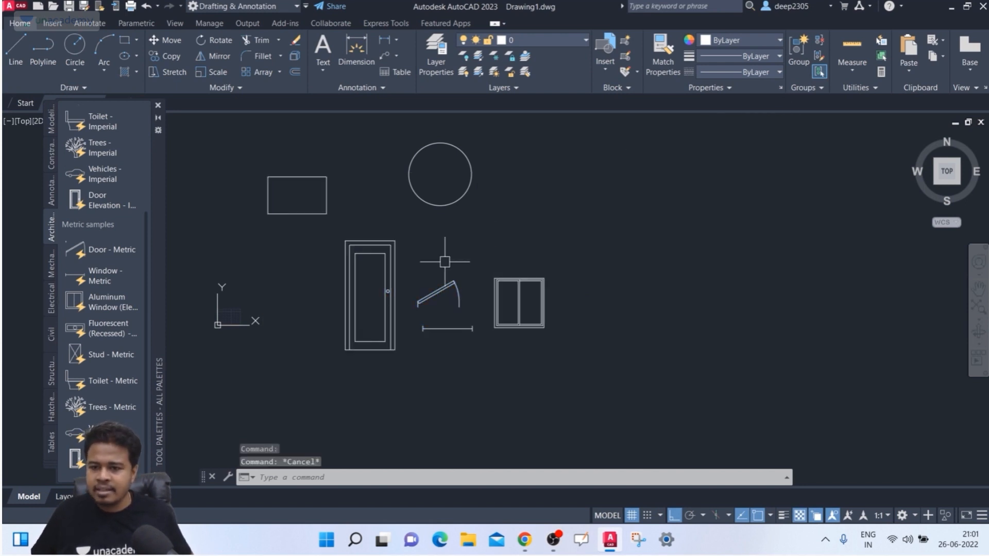
click(385, 276)
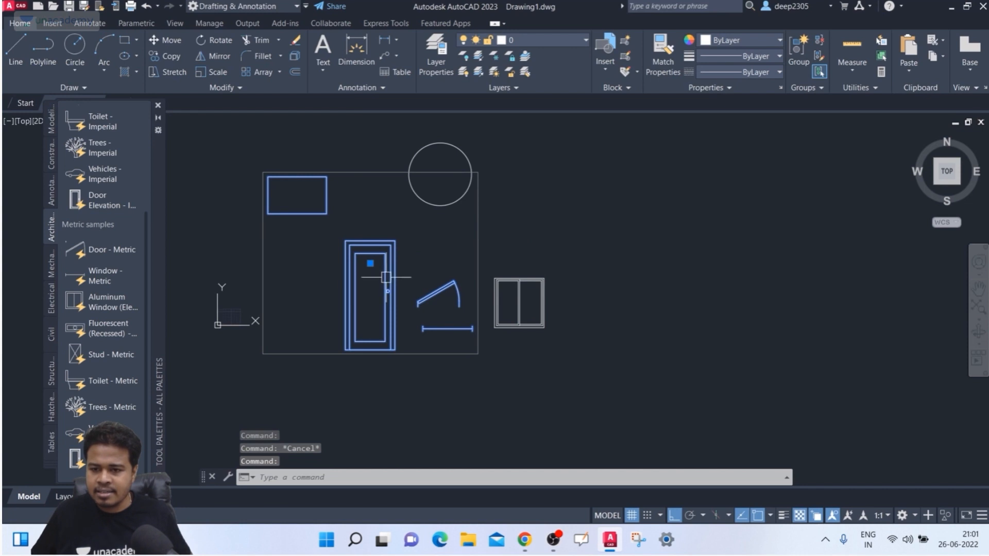
right_click(392, 274)
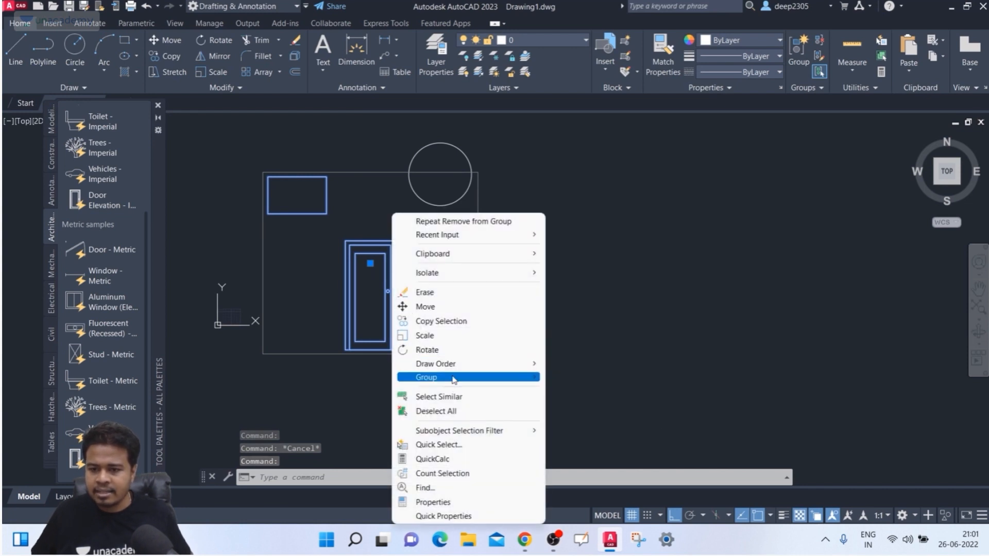
mouse_move(534, 378)
click(592, 407)
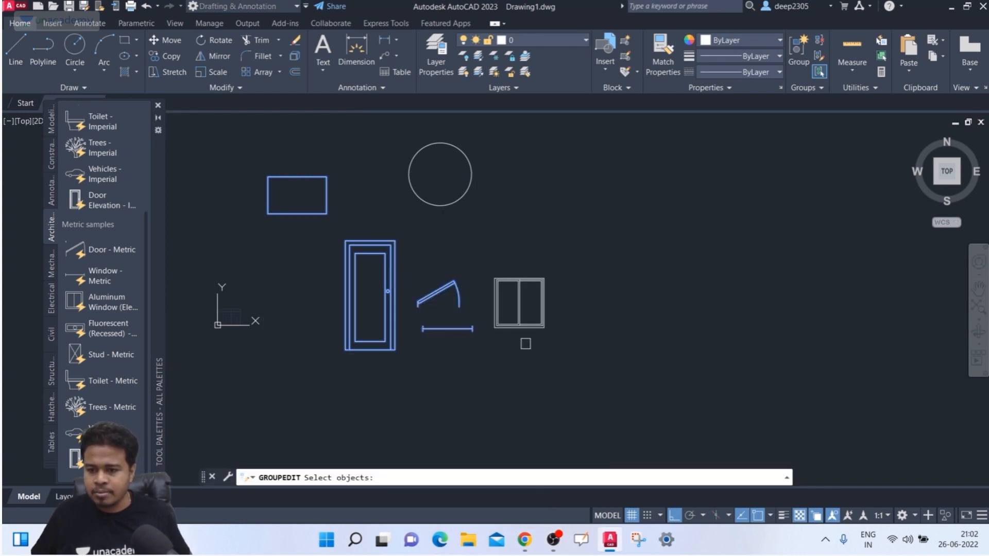
click(528, 331)
key(Return)
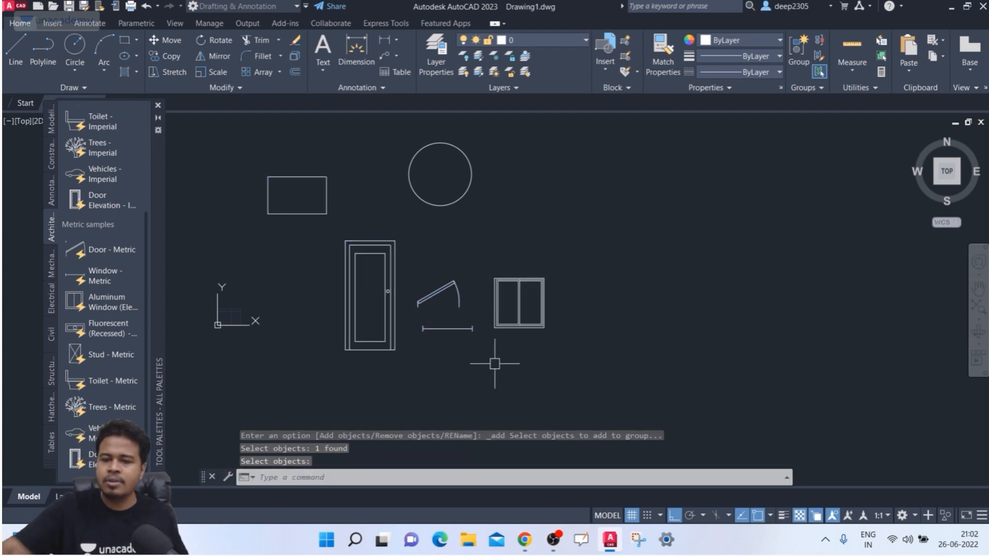
click(538, 327)
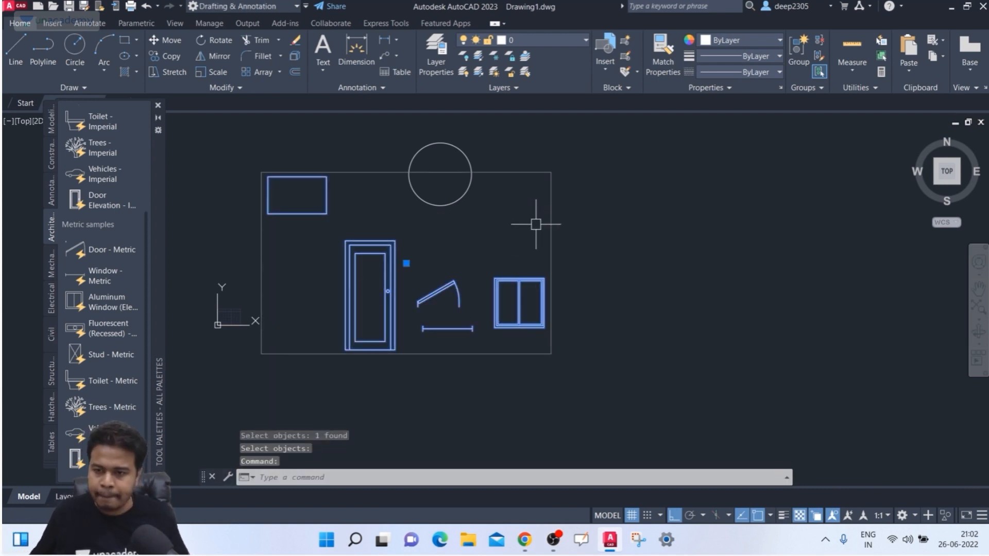
middle_drag(550, 232, 561, 234)
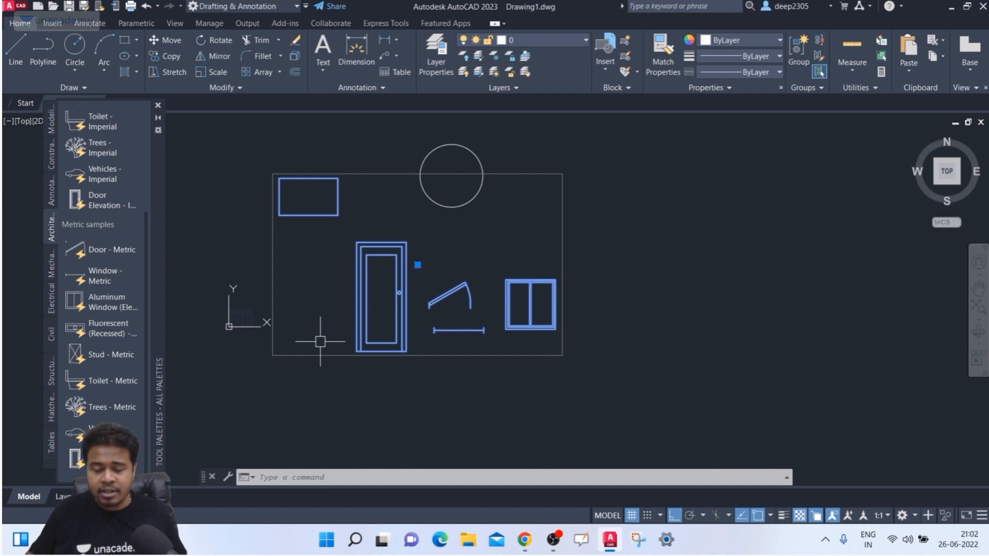
- Add the circle to the group using Group Edit's Add objects option
click(818, 57)
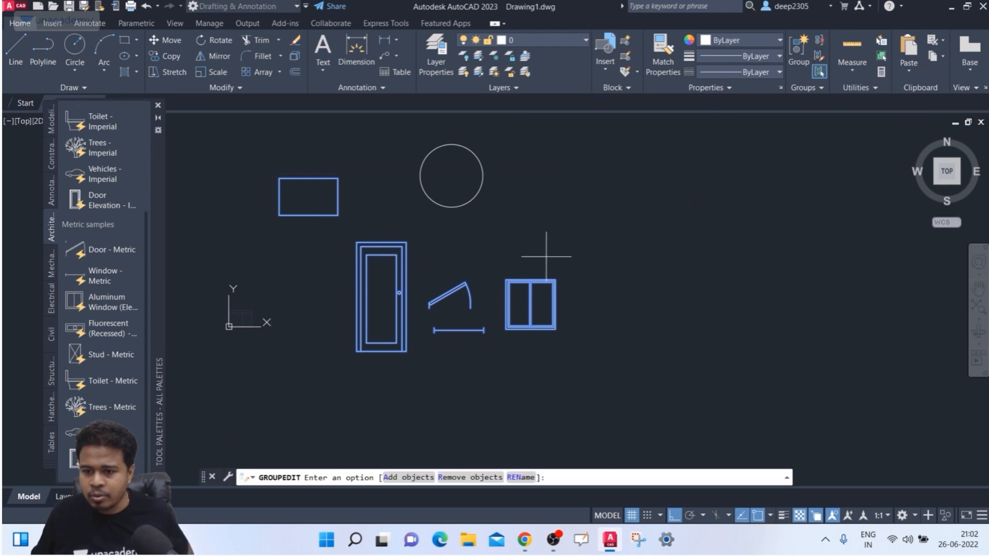
click(406, 478)
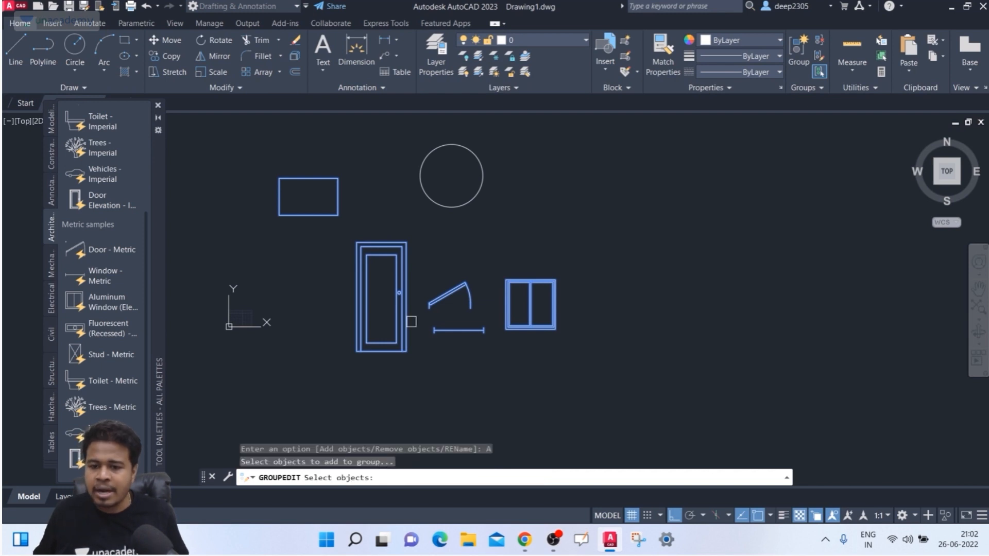
click(460, 204)
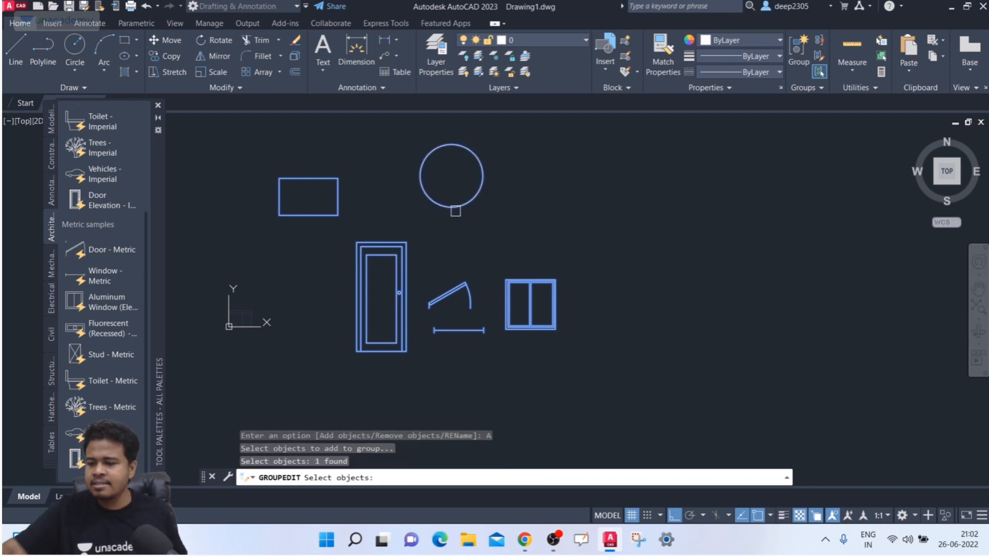
key(Return)
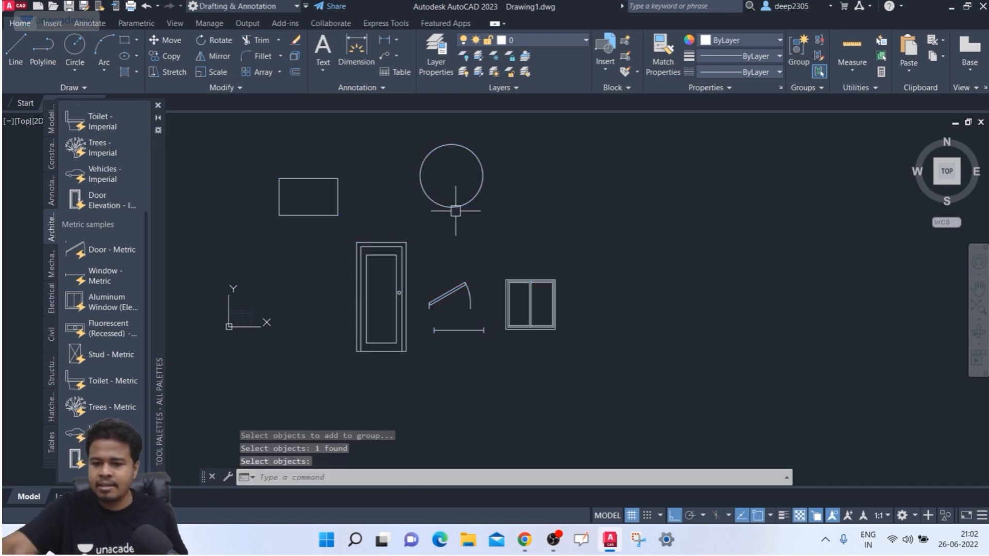
click(415, 202)
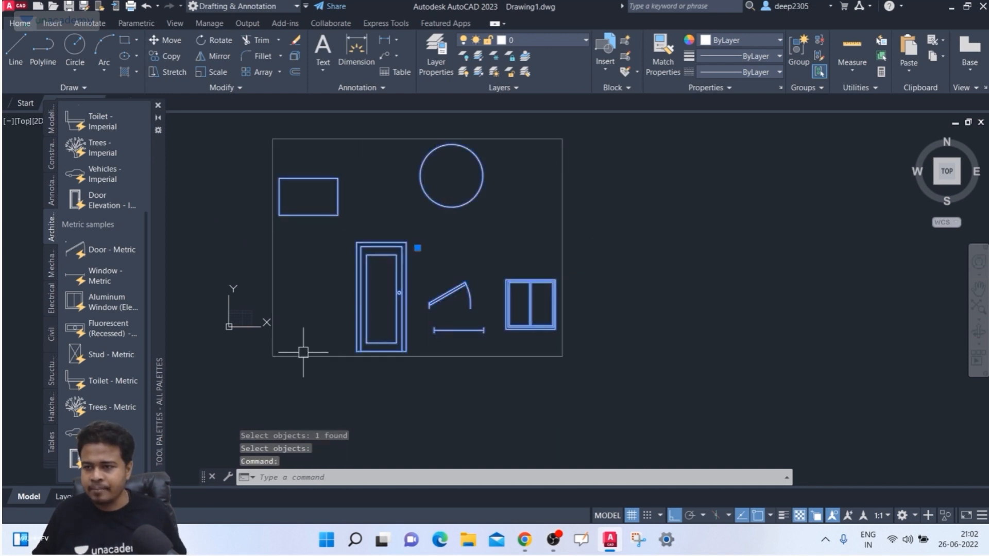
- Rename the group to 'unacademy' with Group Edit's REName option
click(820, 57)
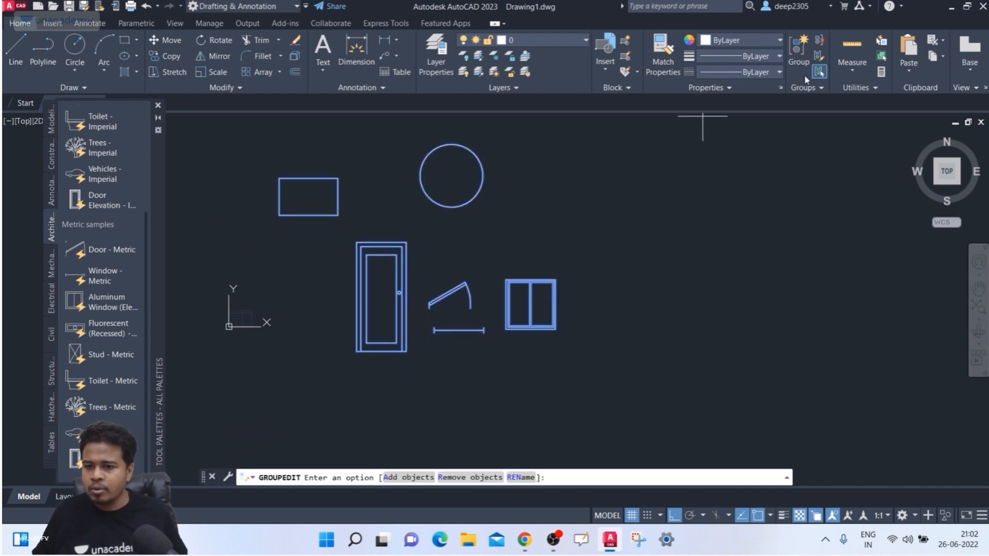
click(525, 478)
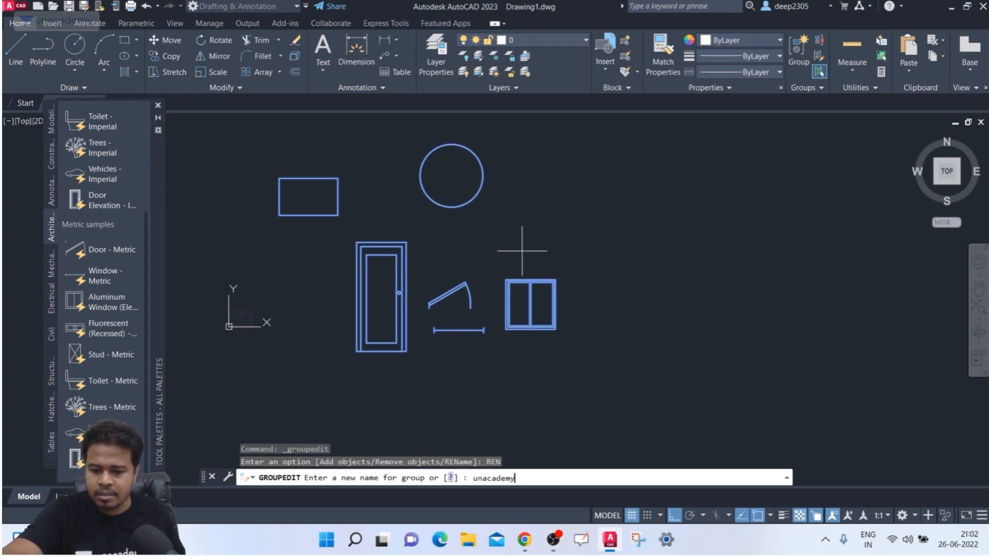
key(Return)
text(D)
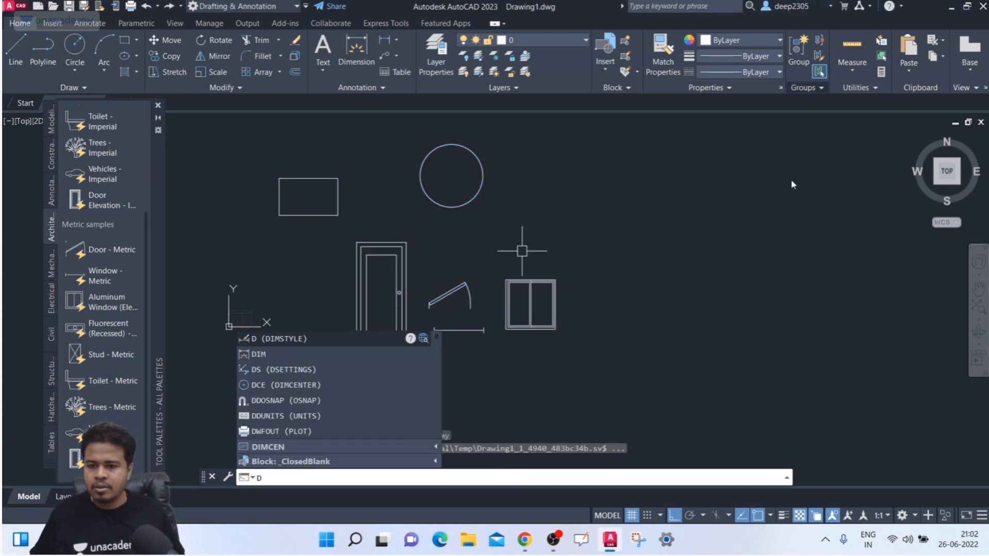
key(Escape)
click(502, 293)
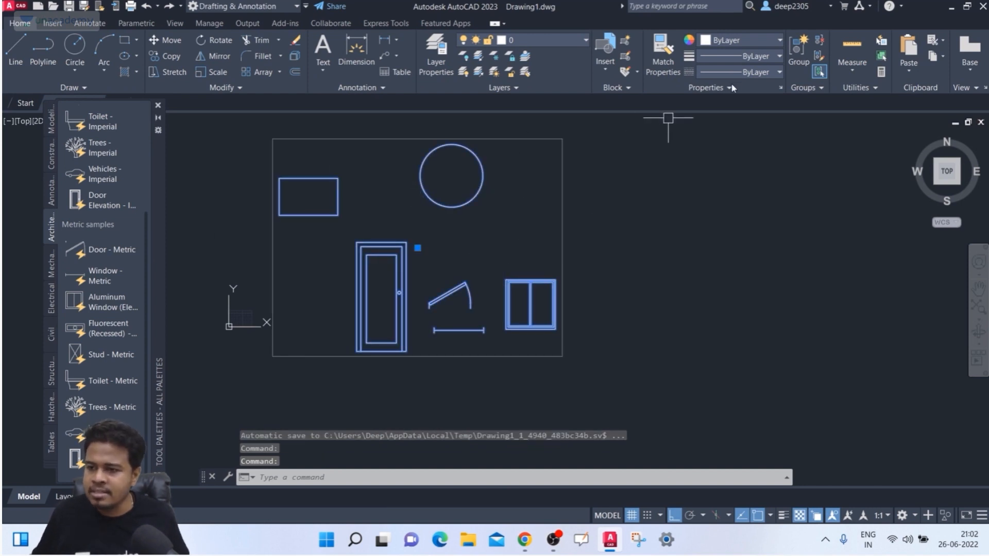
- Turn off the group bounding box and reselect the group to compare its grips
click(808, 88)
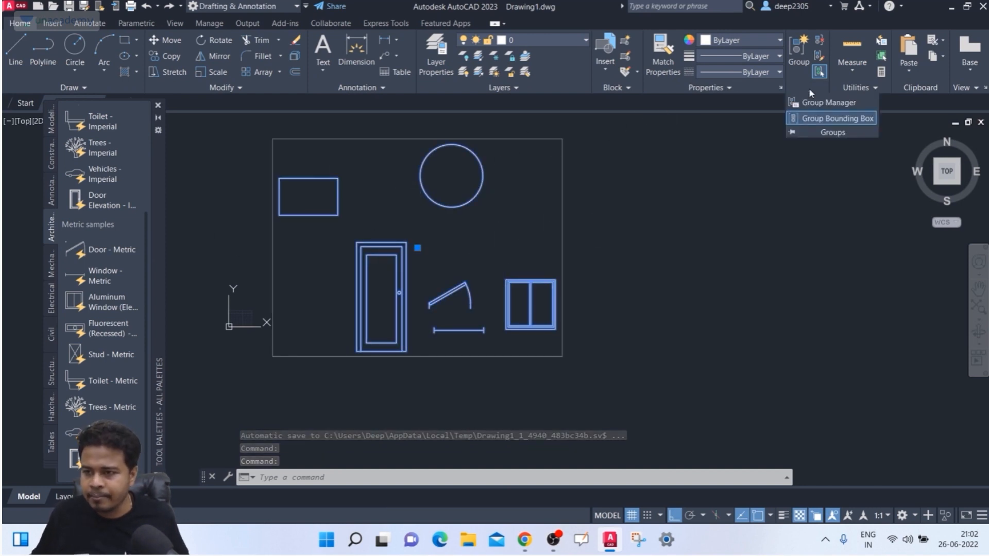
click(833, 113)
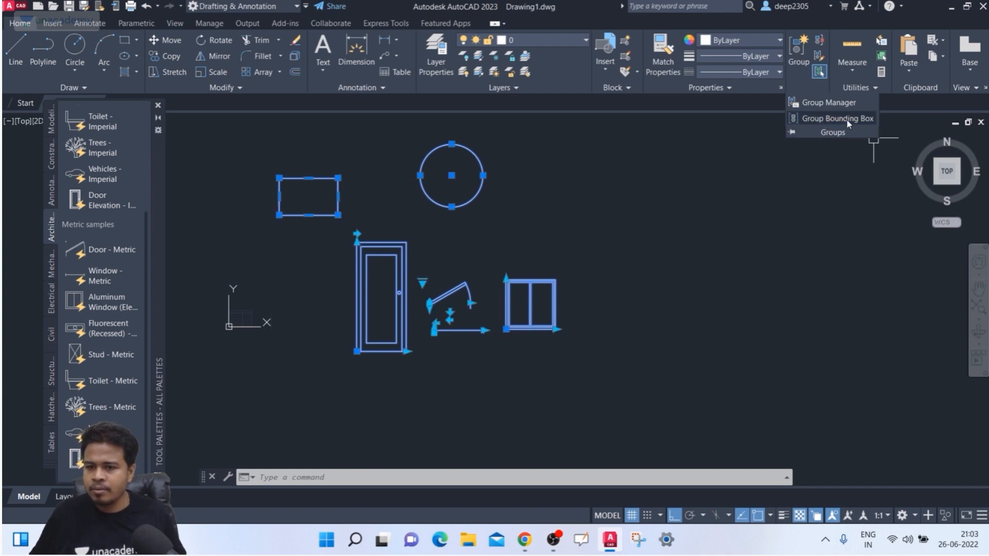
key(Escape)
click(540, 279)
key(Escape)
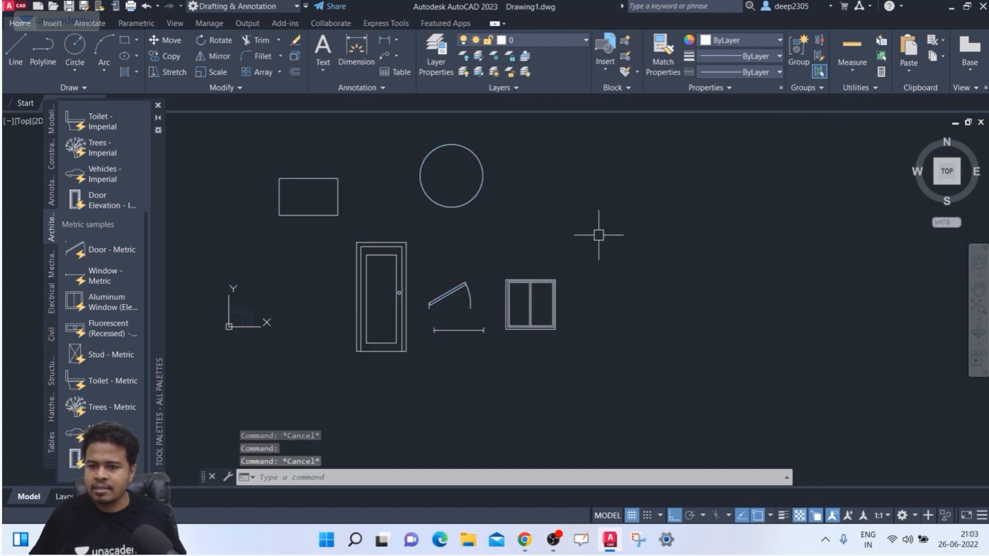
click(484, 182)
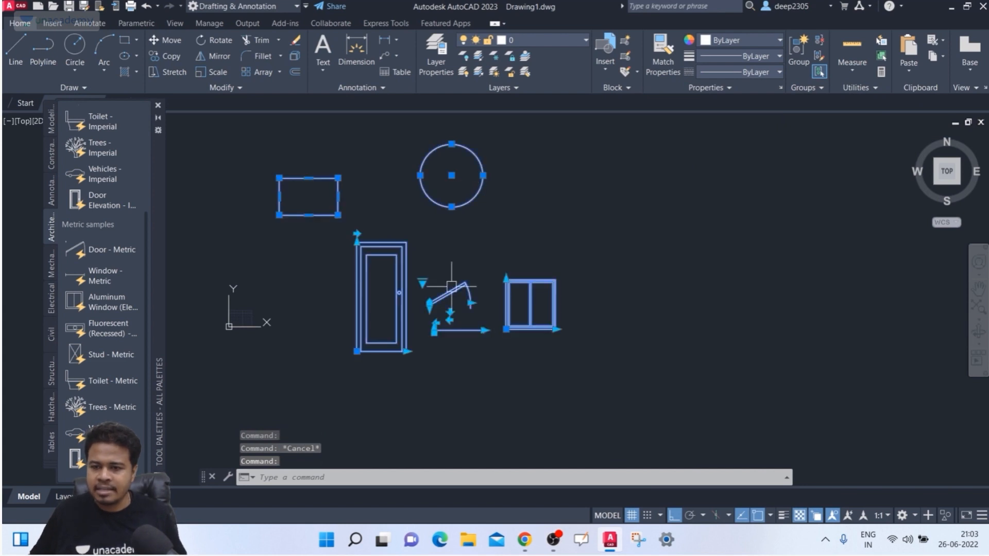
key(Escape)
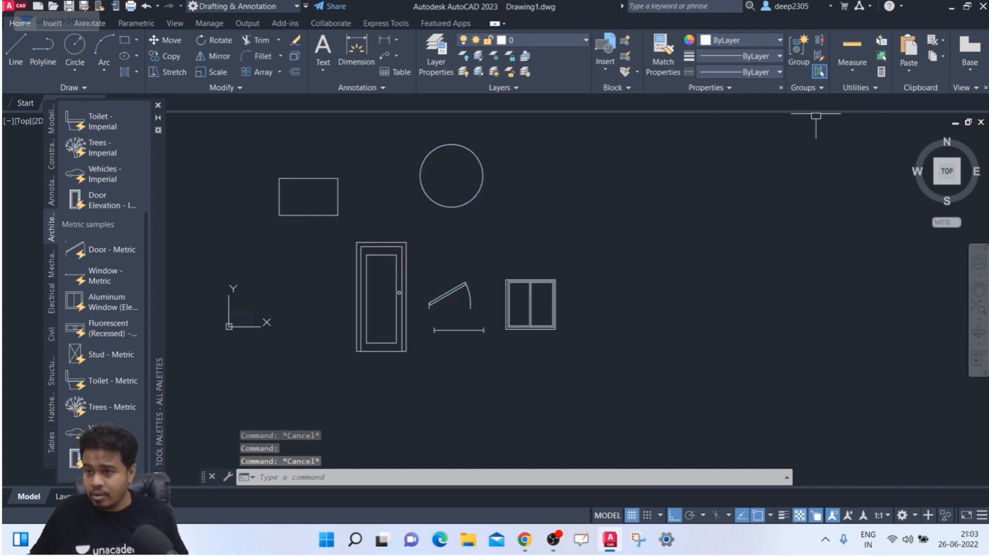
click(590, 159)
click(482, 208)
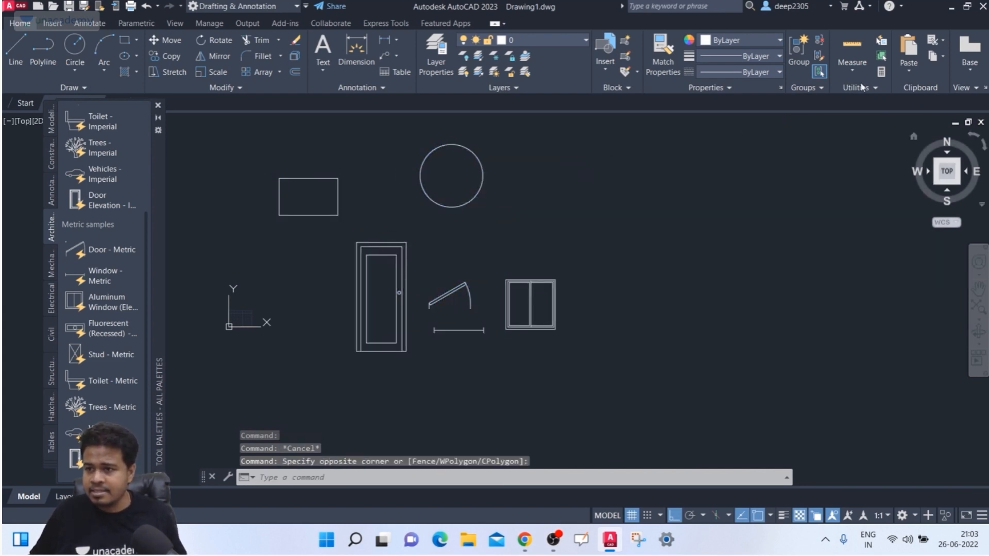
- Turn the group bounding box display back on so one box frames the group
click(802, 89)
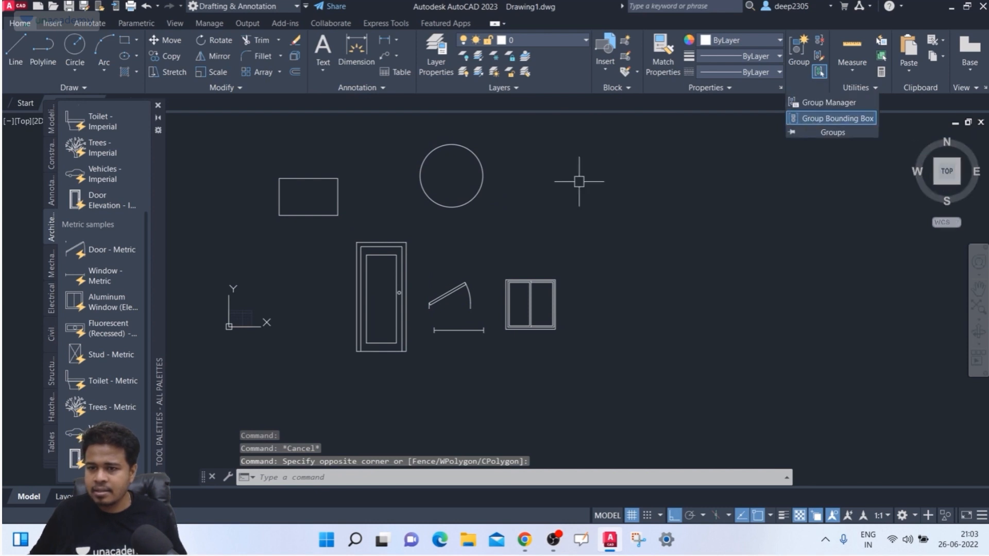
click(486, 176)
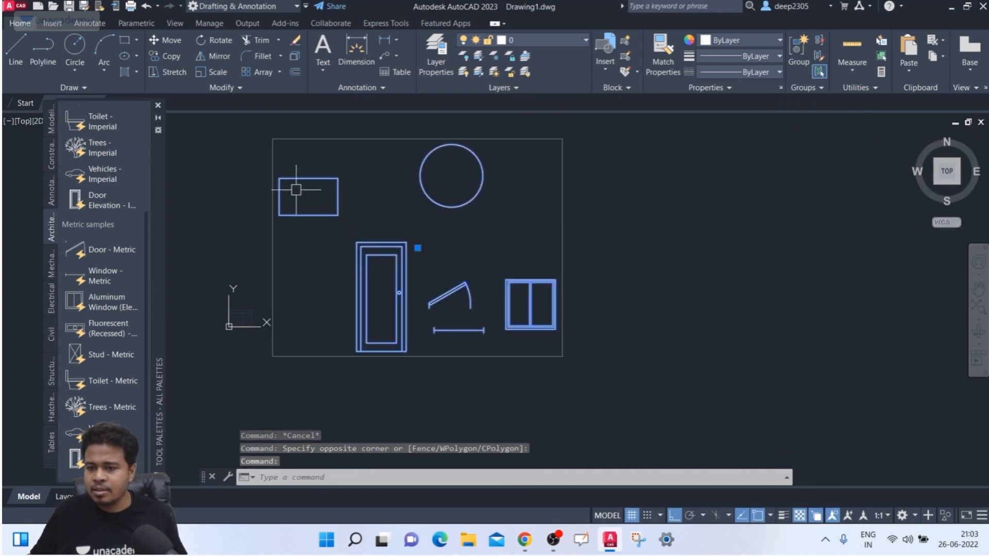
click(817, 92)
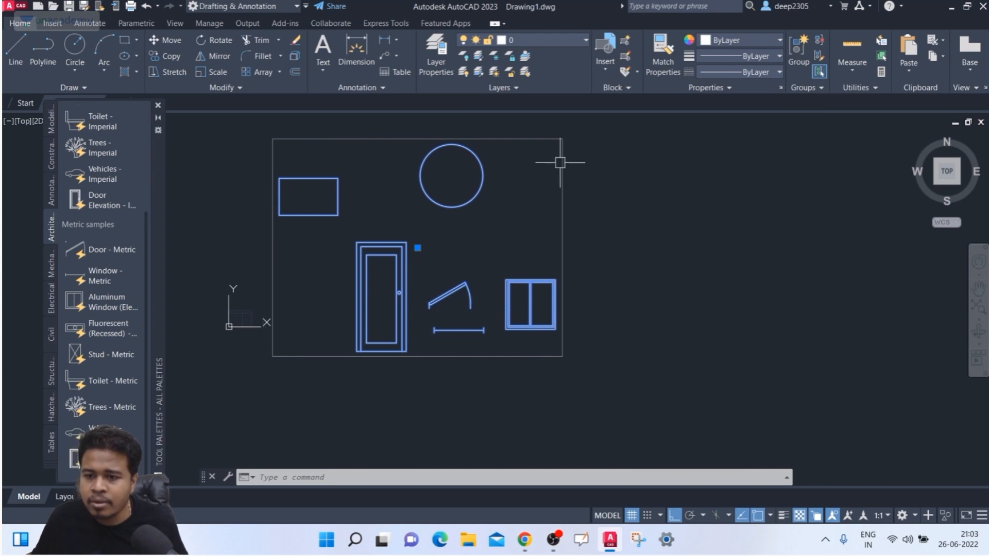
- Move the whole group further left using its grip
click(418, 248)
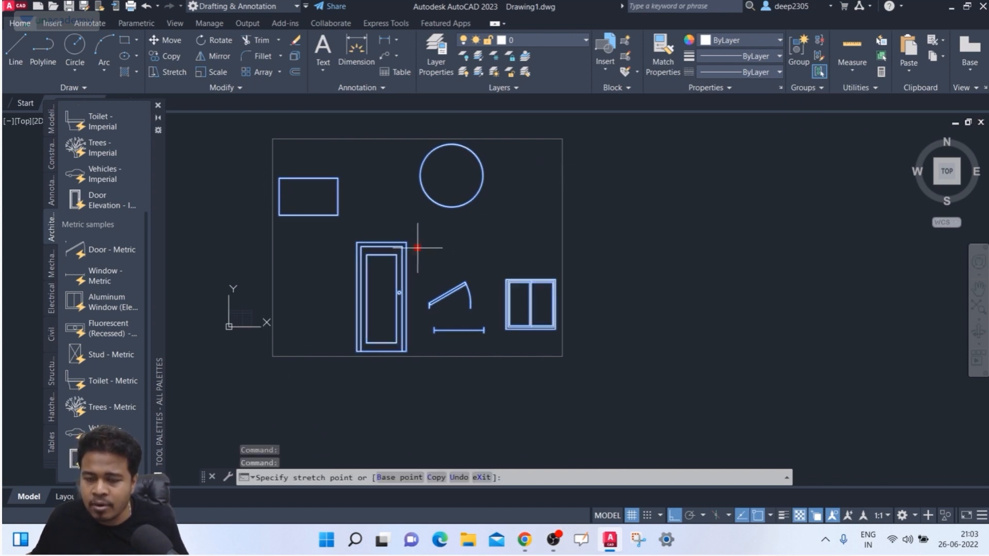
middle_drag(416, 247, 519, 253)
click(521, 248)
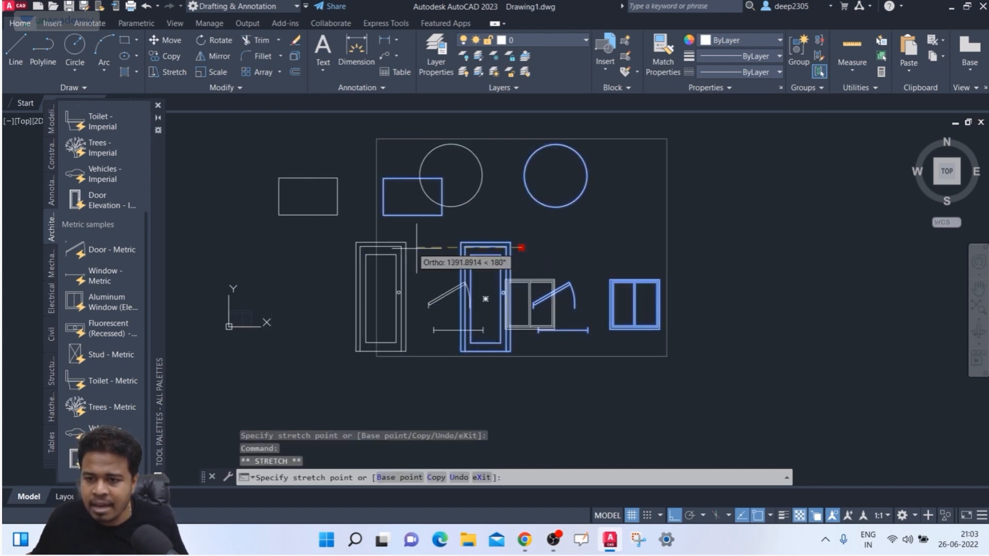
click(379, 248)
- Turn off the group bounding box, then select everything to show each member's grips
click(801, 91)
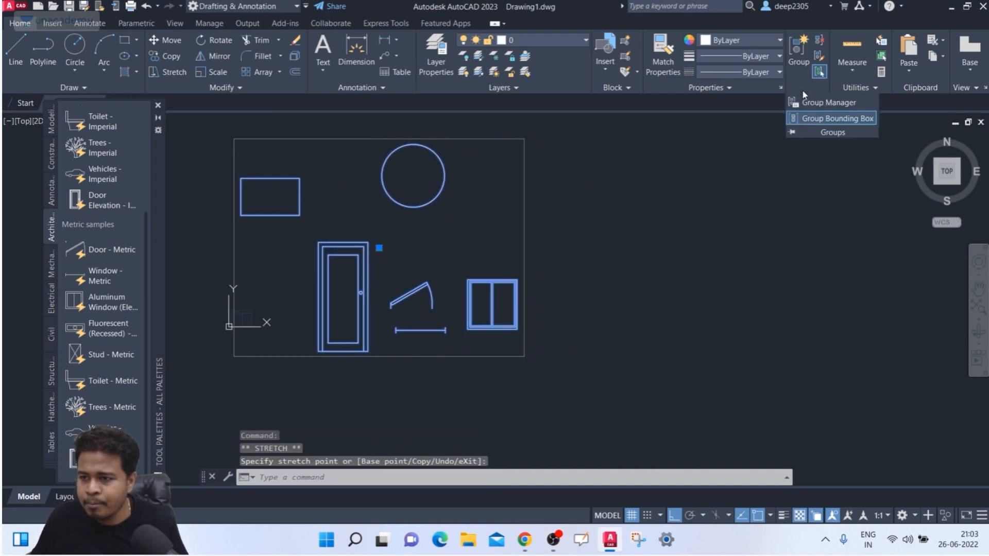
click(814, 122)
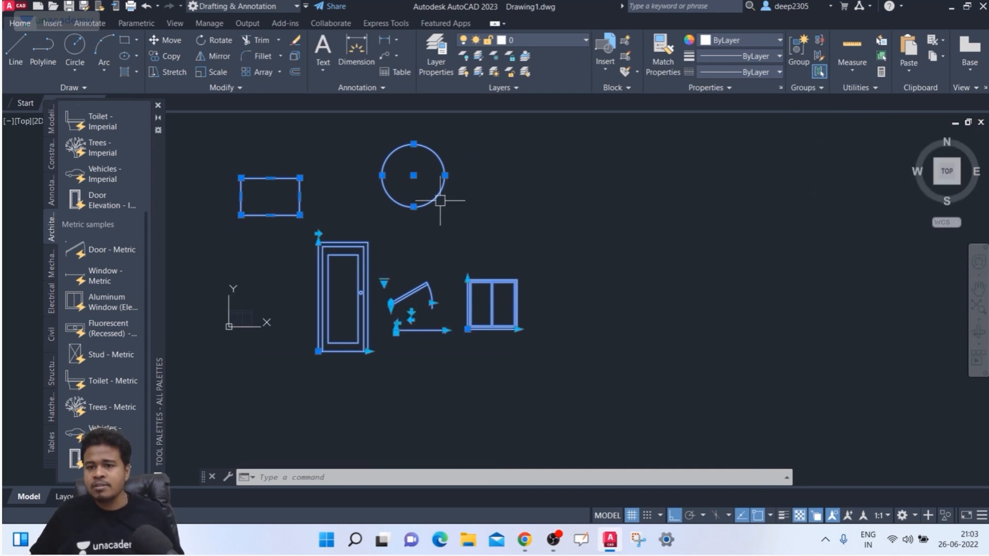
click(413, 175)
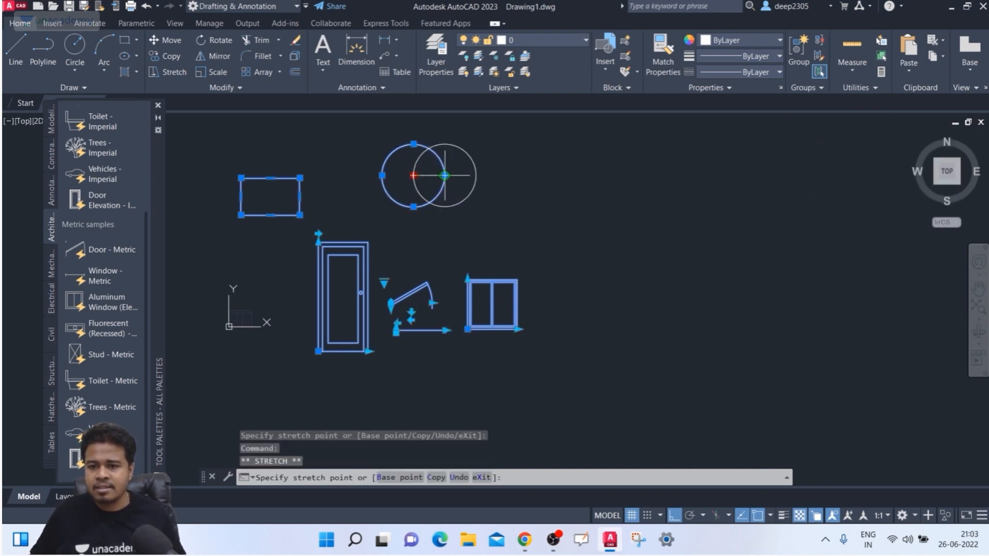
key(Escape)
click(350, 258)
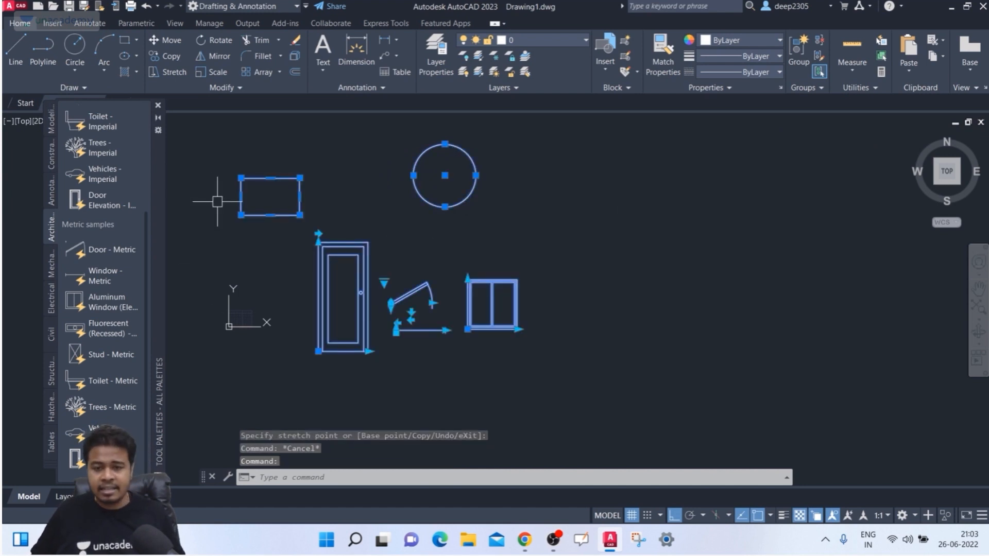
key(Escape)
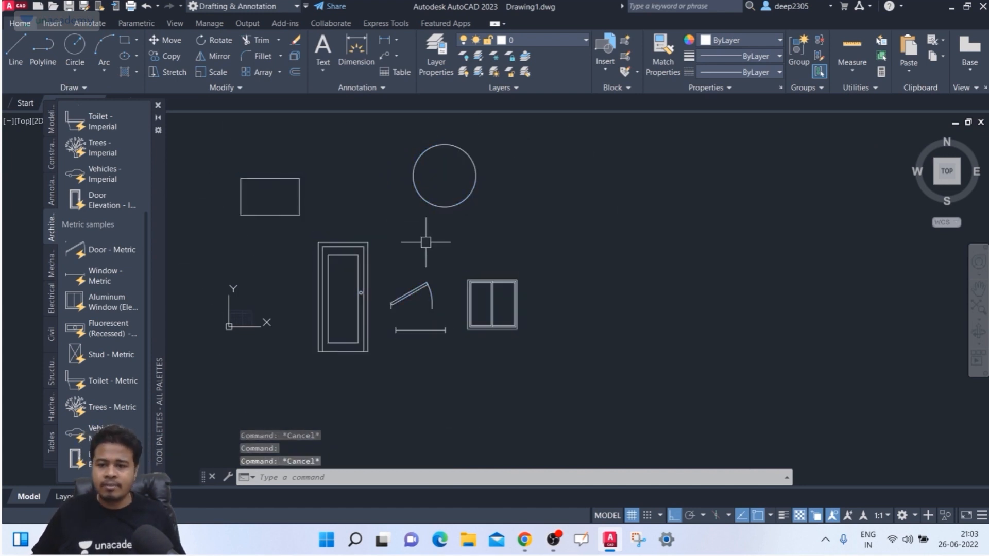
key(ctrl+a)
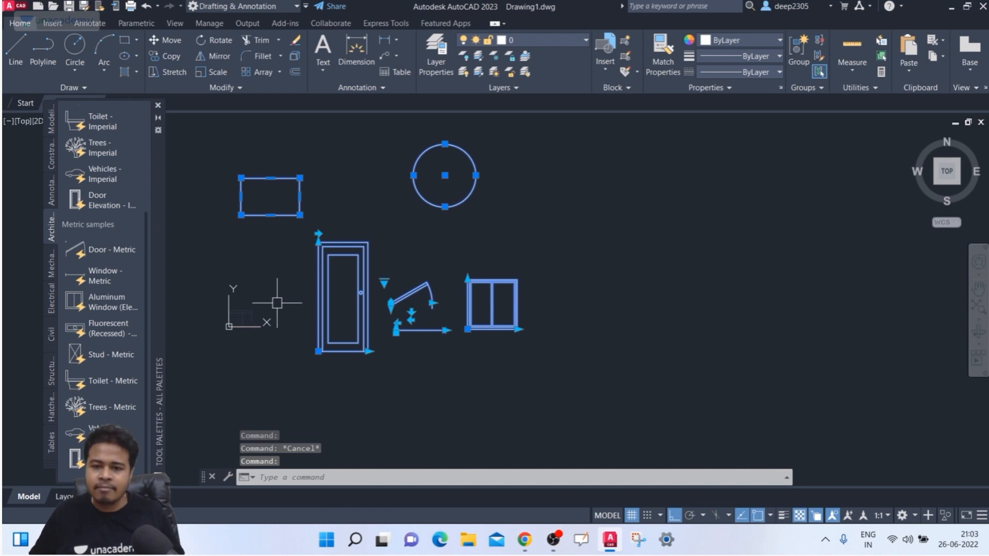
scroll(282, 295, up, 2)
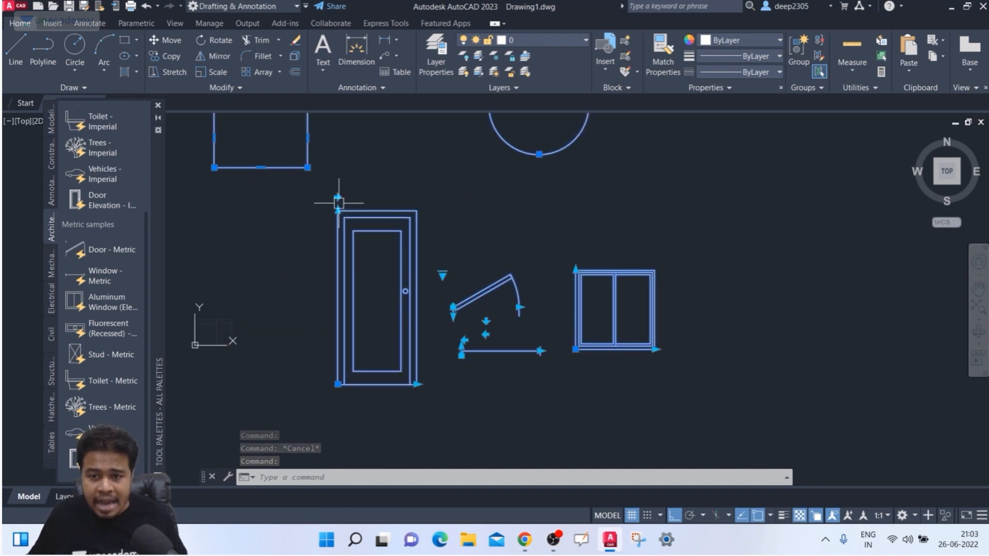
scroll(454, 206, down, 2)
middle_drag(454, 206, 438, 240)
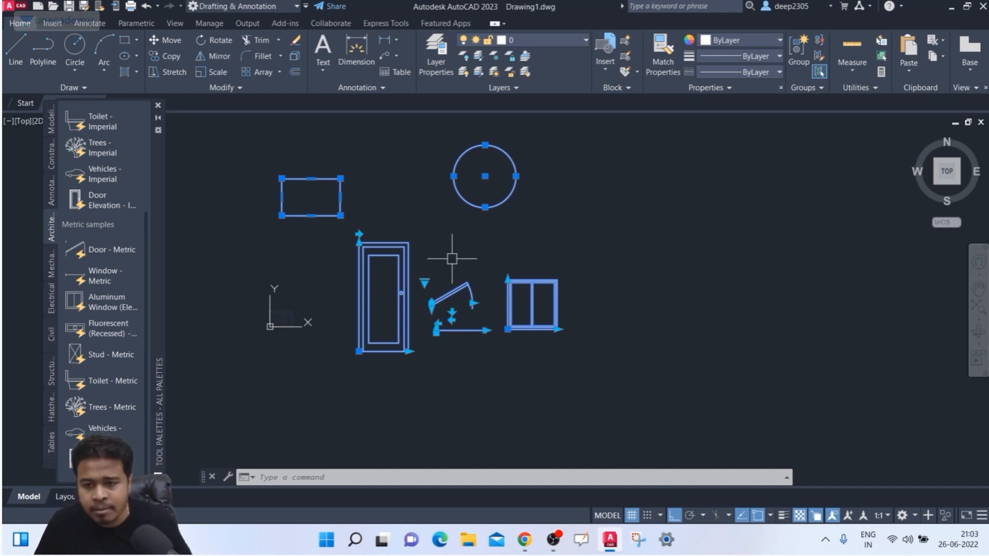
click(424, 283)
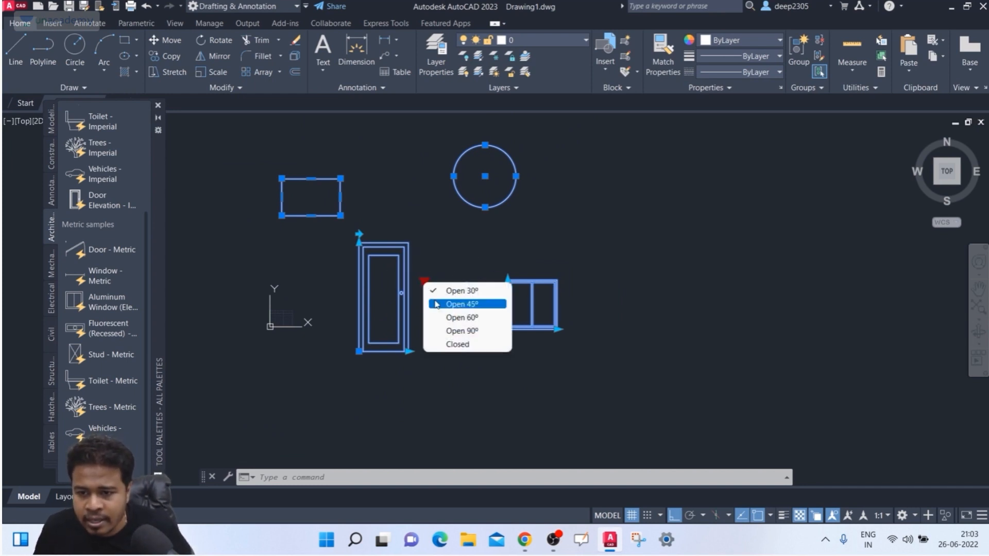
click(453, 302)
click(422, 282)
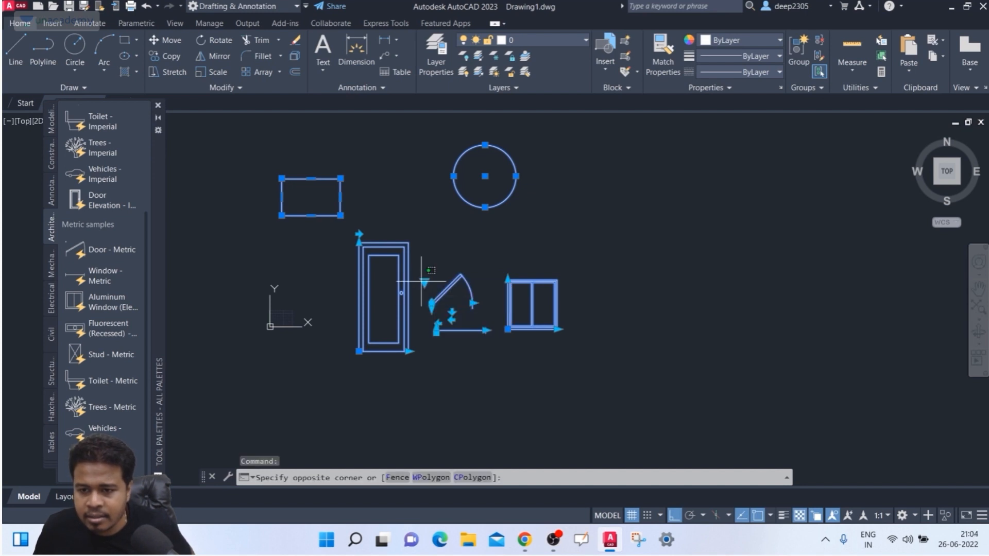
click(424, 282)
click(424, 283)
click(425, 283)
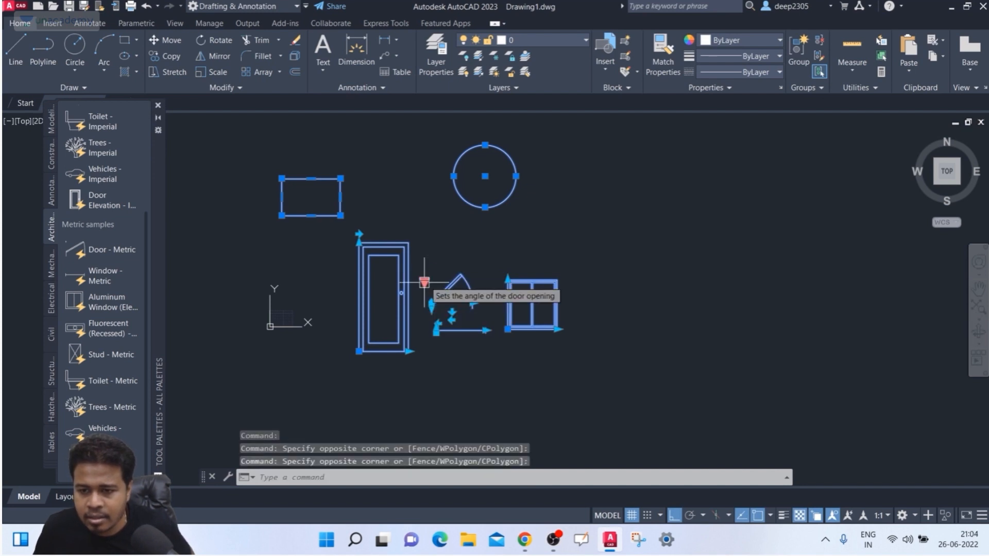
click(425, 282)
click(458, 316)
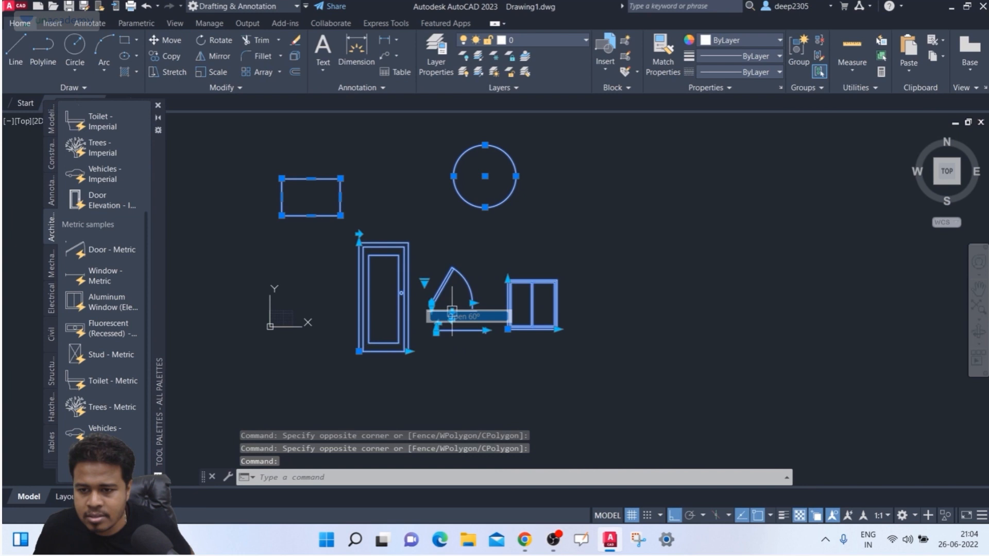
click(424, 283)
click(453, 332)
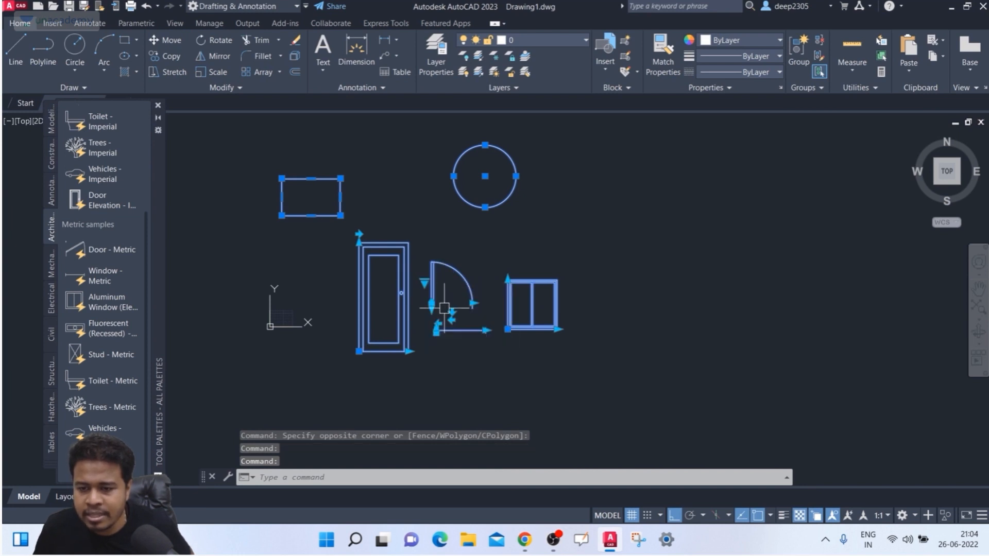
scroll(456, 296, up, 2)
scroll(444, 305, up, 2)
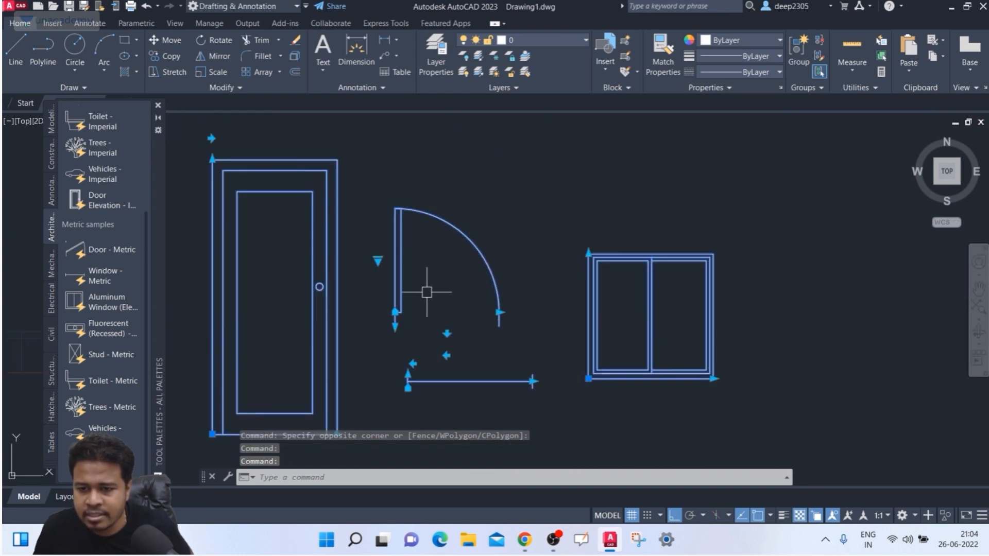
click(378, 260)
click(409, 323)
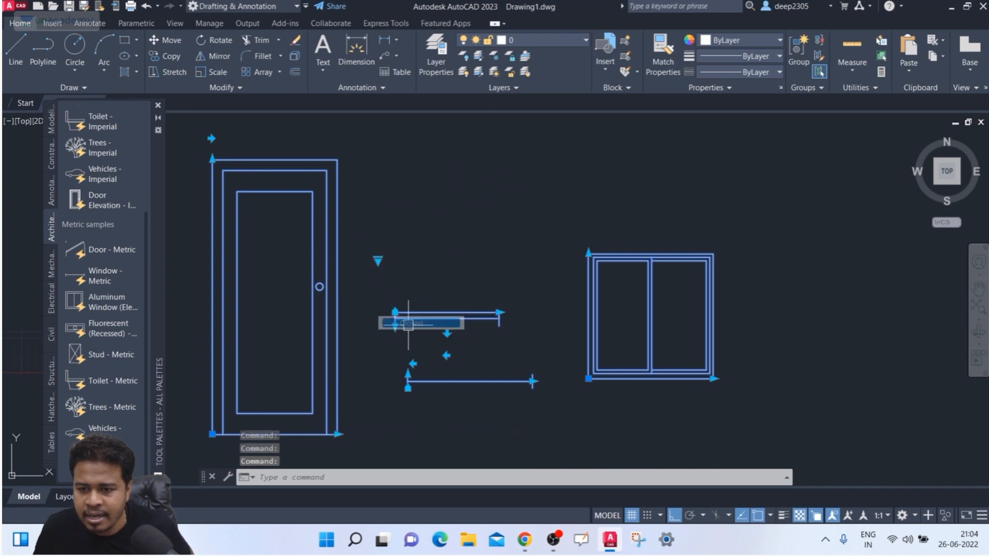
click(378, 261)
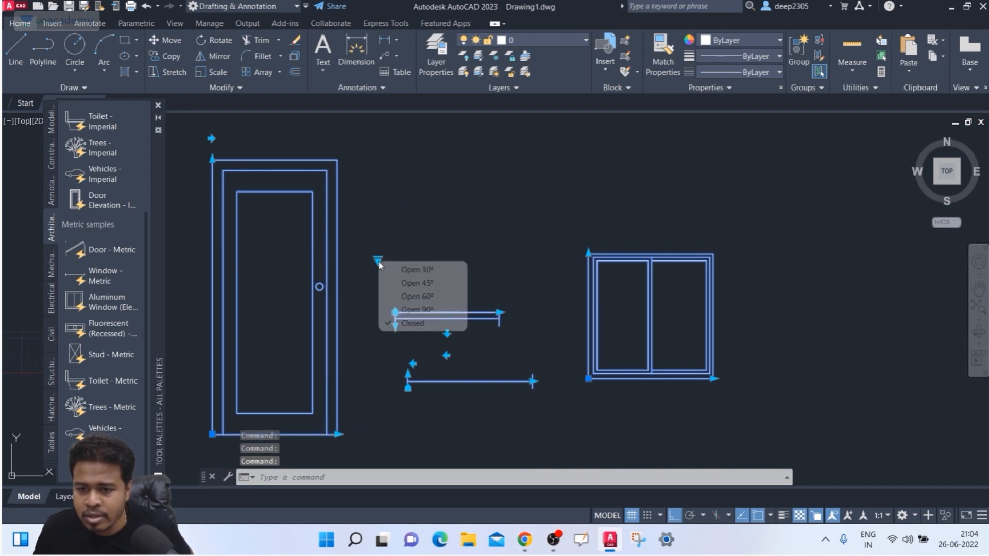
click(408, 270)
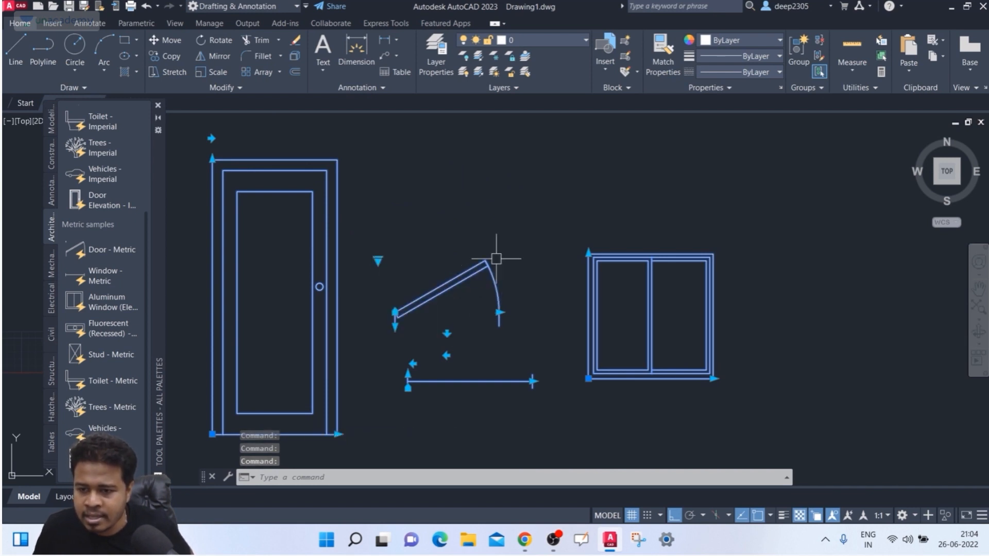
scroll(510, 276, down, 2)
middle_drag(516, 289, 511, 295)
scroll(404, 308, down, 2)
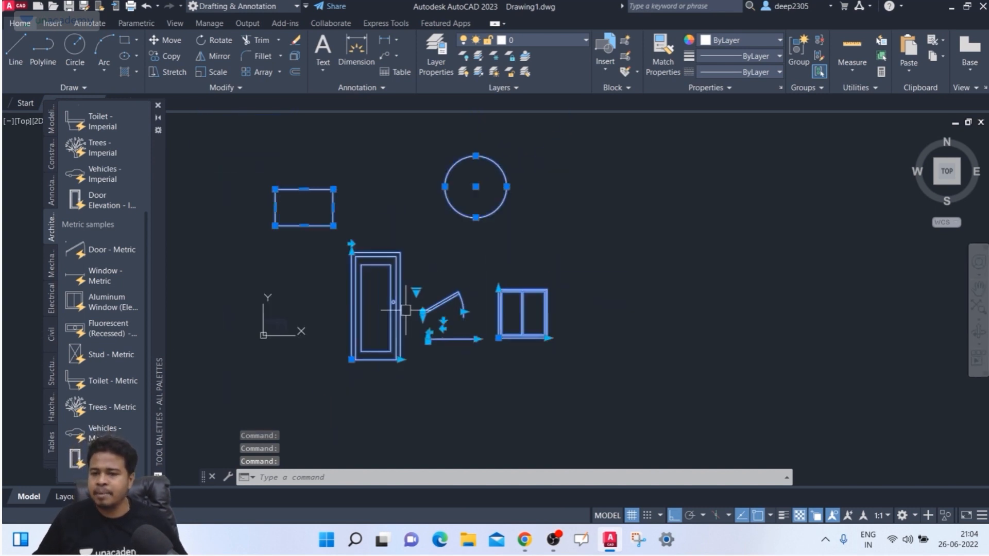
- Flip the door with its flip grip and flip it back to the original side
middle_drag(406, 327, 407, 353)
scroll(356, 268, up, 2)
click(349, 268)
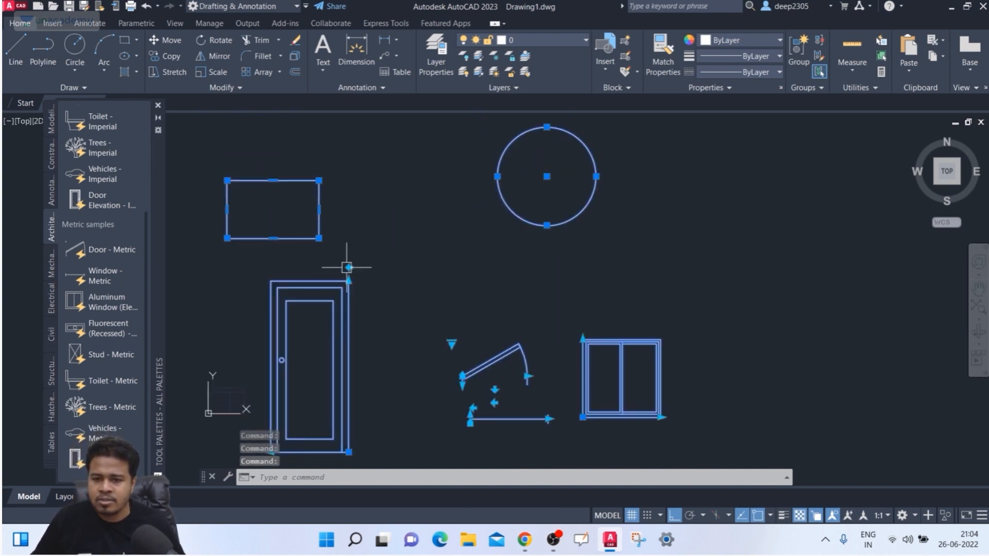
click(350, 268)
click(350, 267)
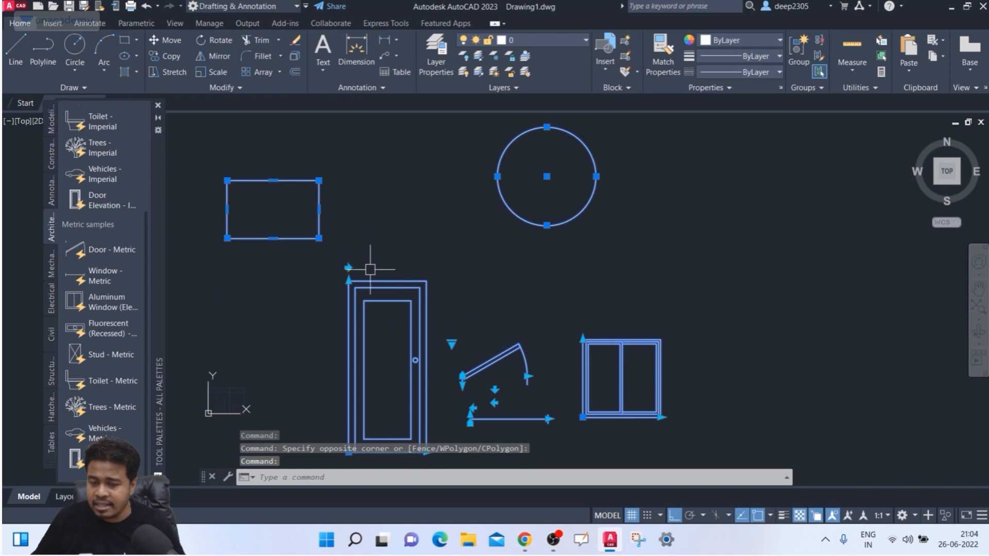
scroll(369, 263, down, 2)
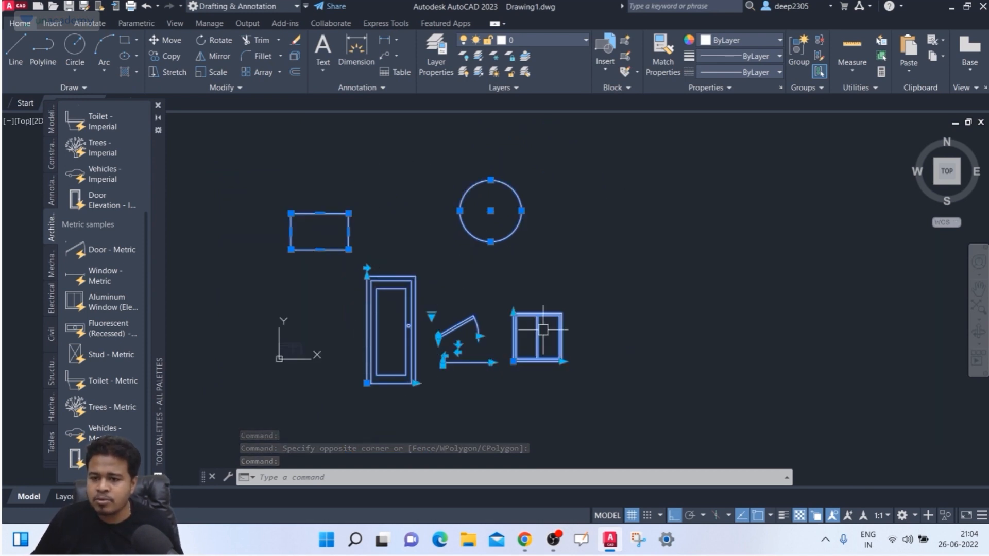
- Move the window further right and the door further left, then restore the group bounding box
click(513, 362)
click(559, 330)
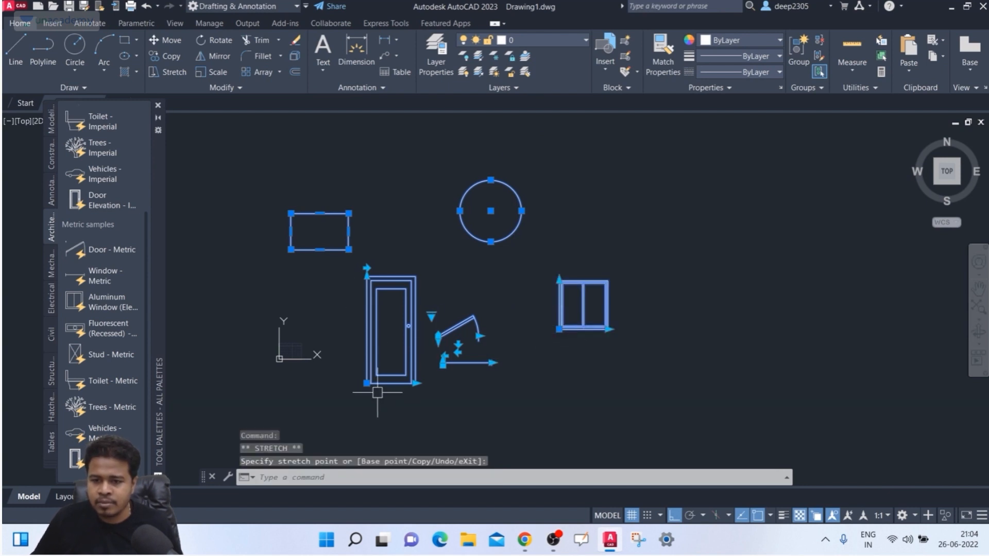
click(319, 383)
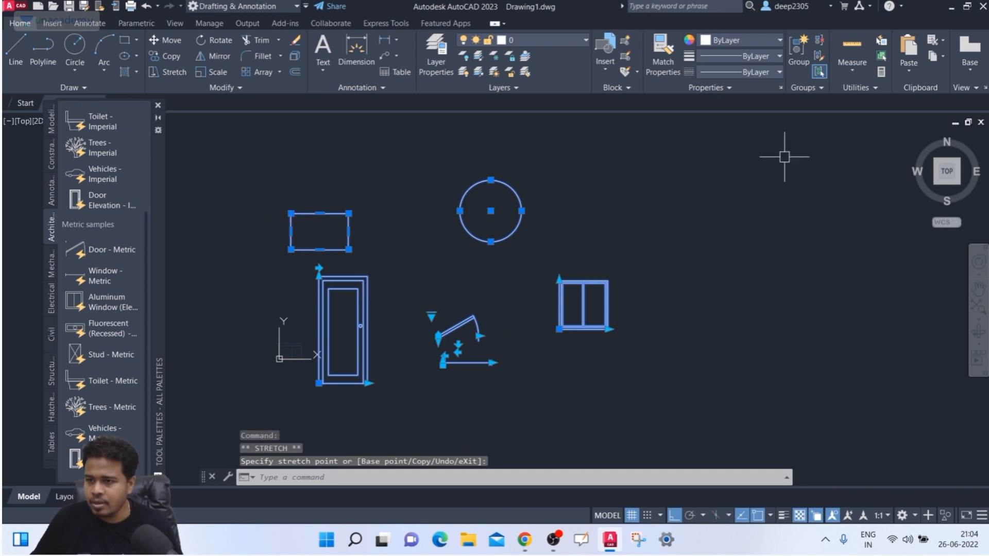
click(810, 90)
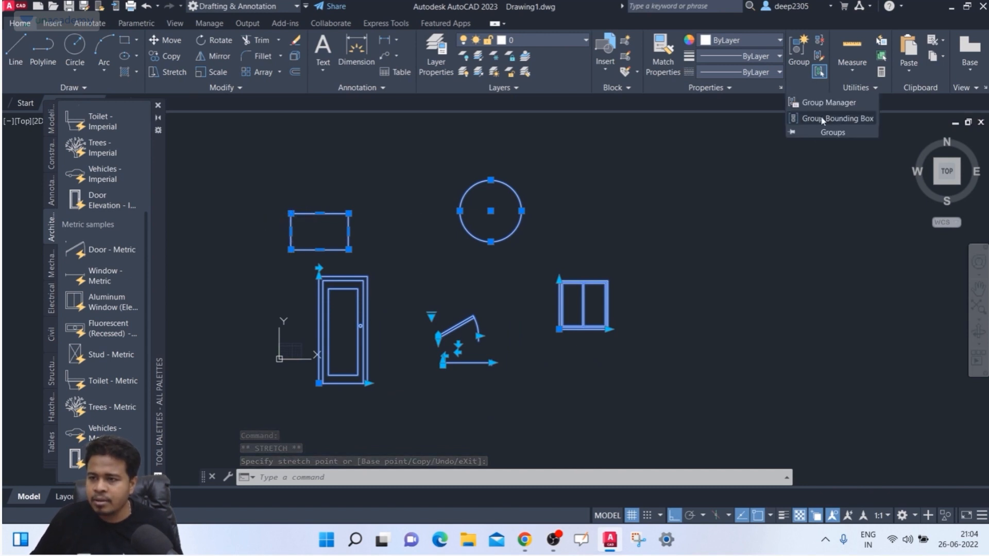
click(820, 120)
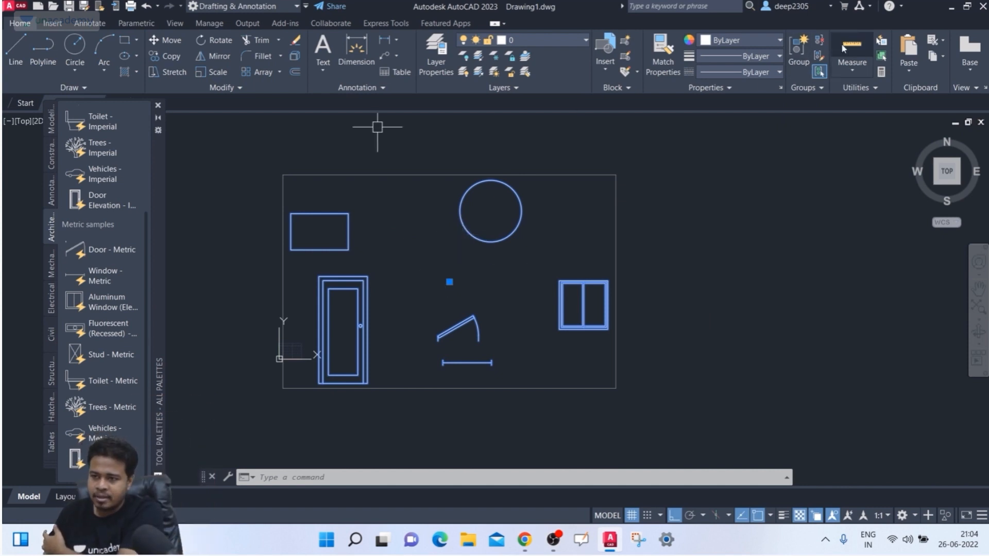
click(821, 73)
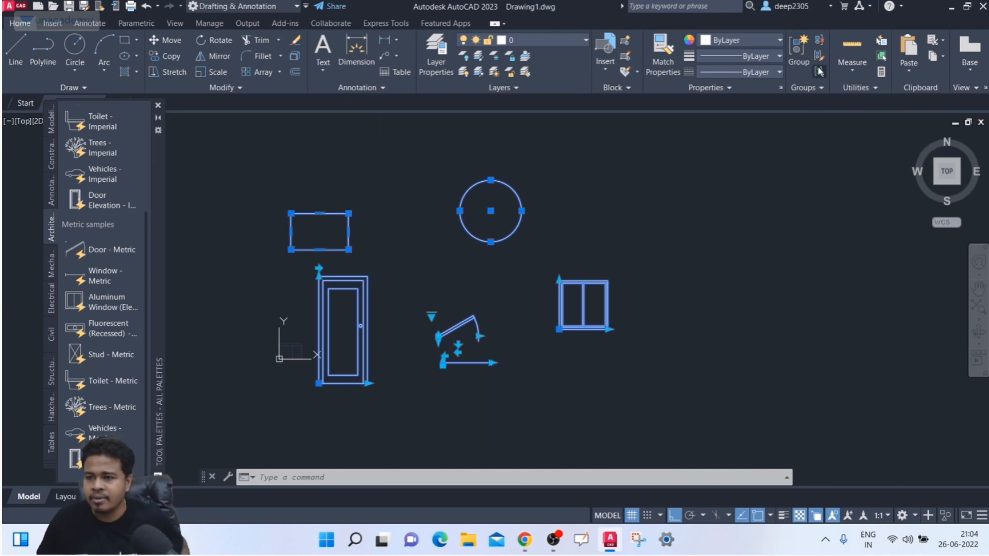
key(Escape)
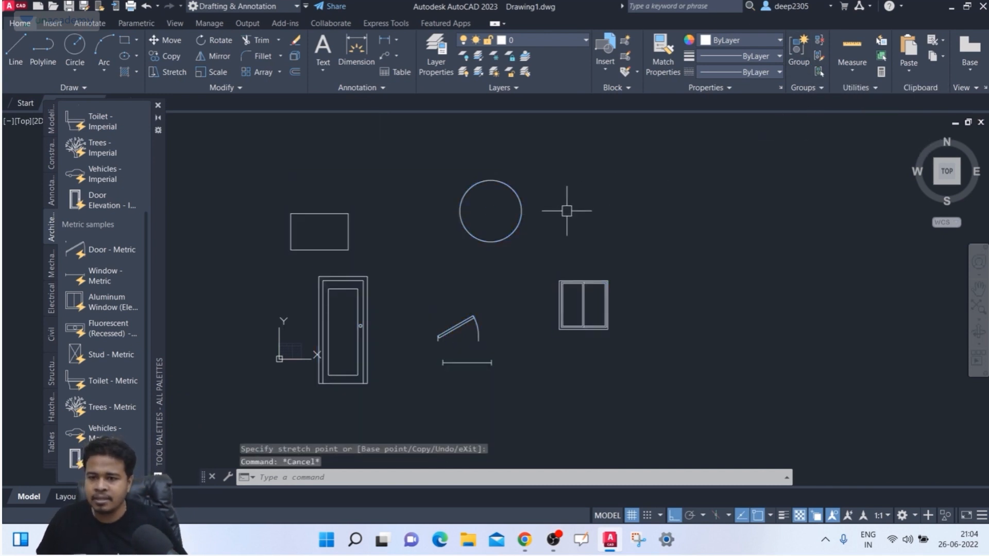
click(523, 210)
key(Escape)
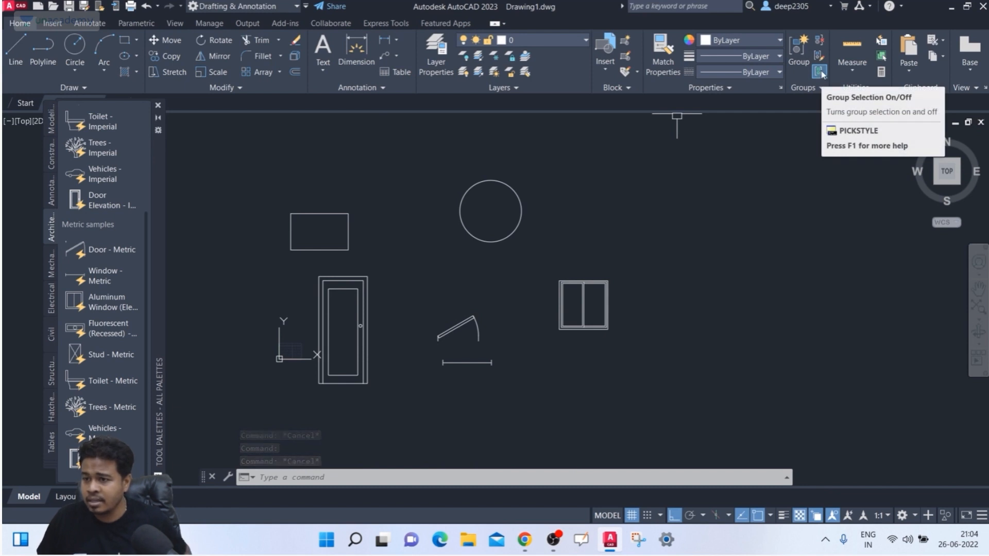
click(731, 154)
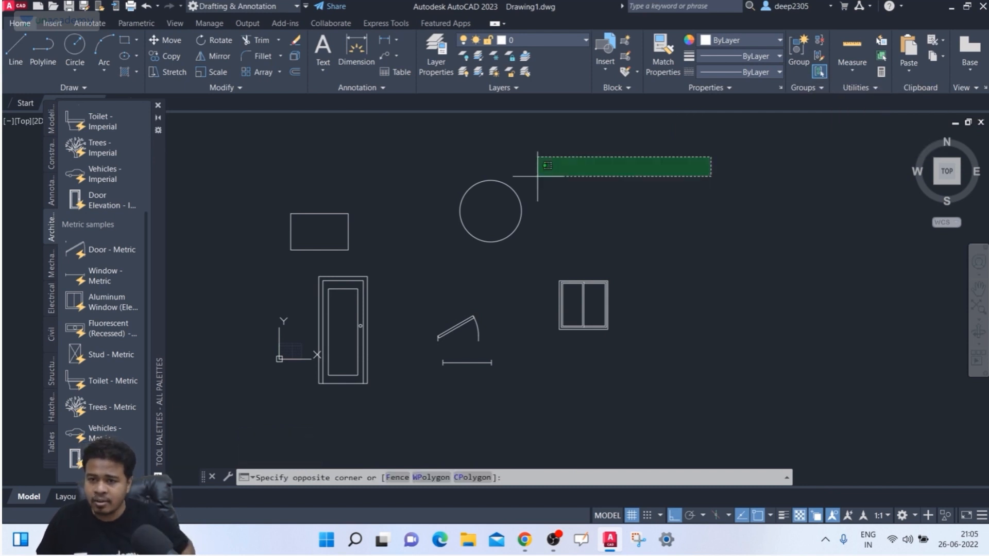
click(503, 194)
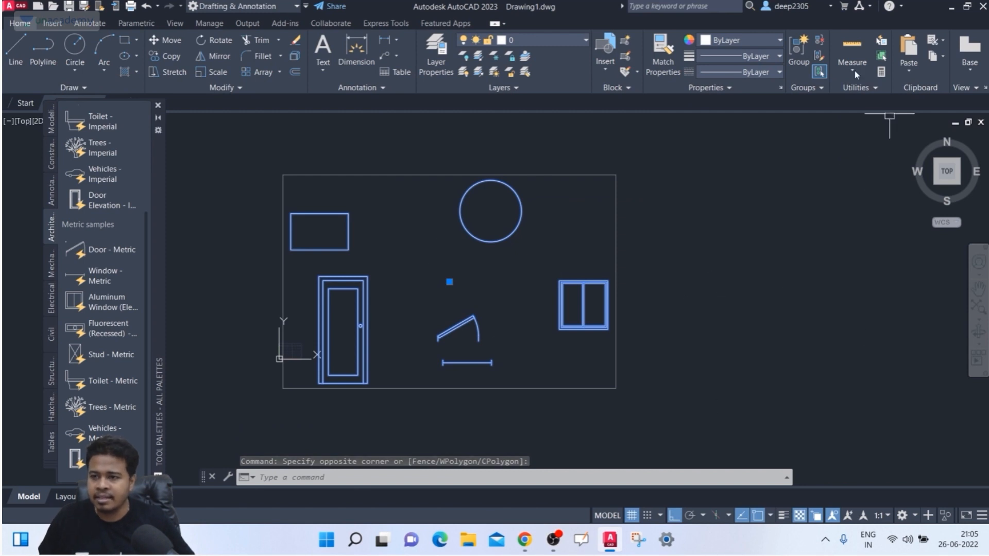
click(819, 72)
key(Escape)
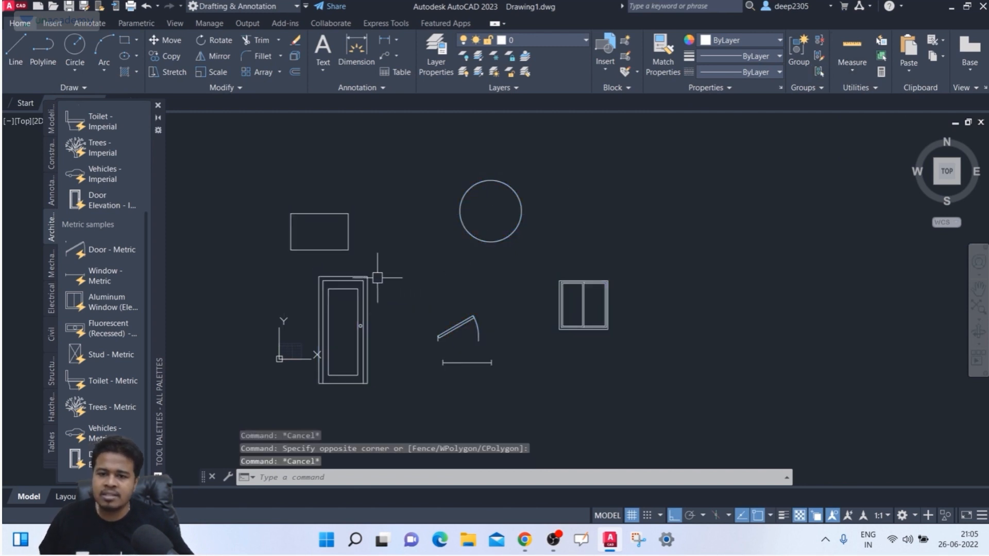
click(332, 279)
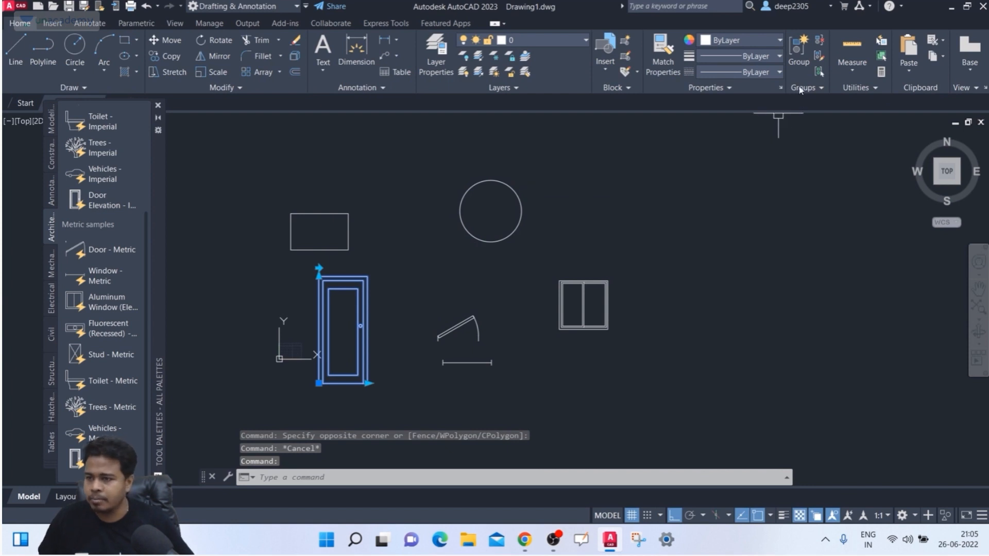
key(Escape)
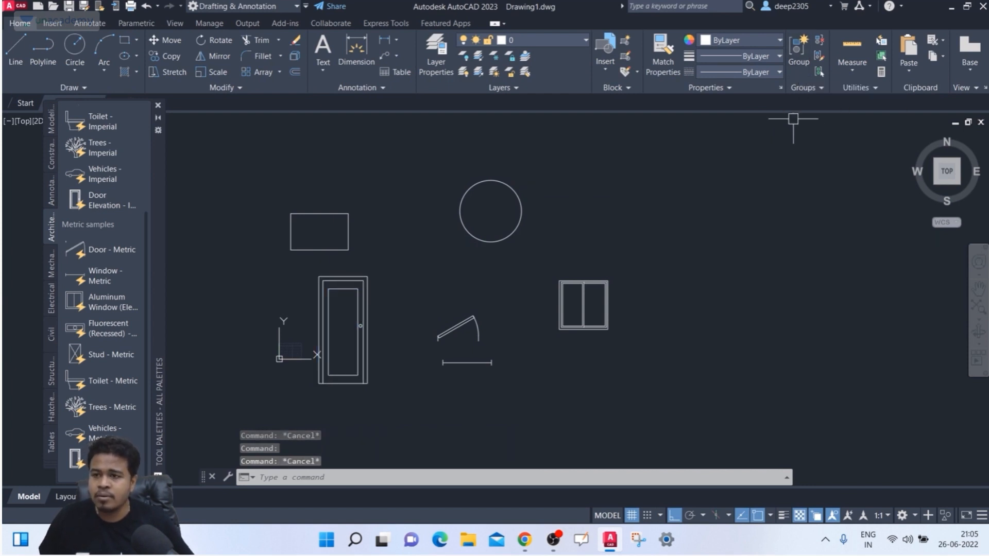
click(798, 59)
middle_drag(676, 239, 683, 213)
click(709, 143)
click(278, 361)
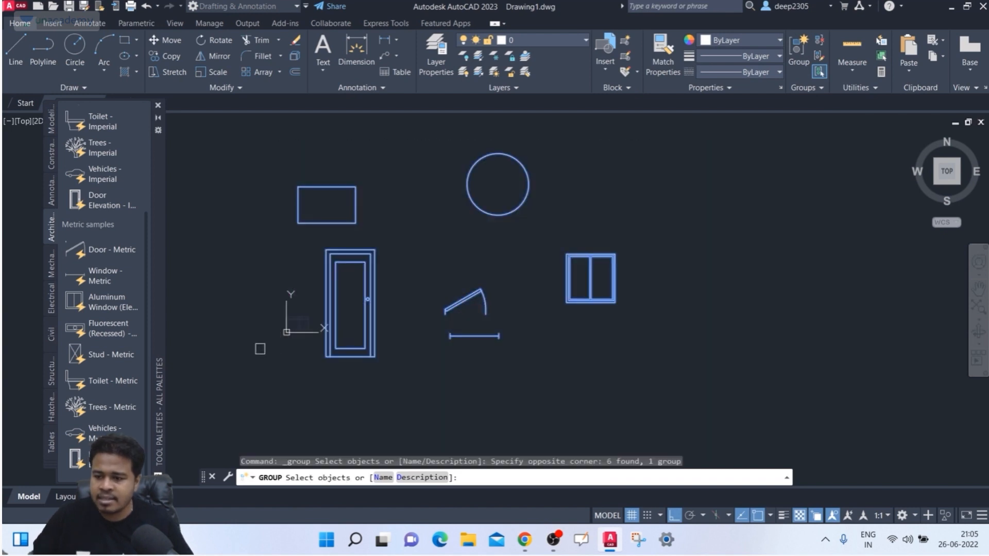
key(Return)
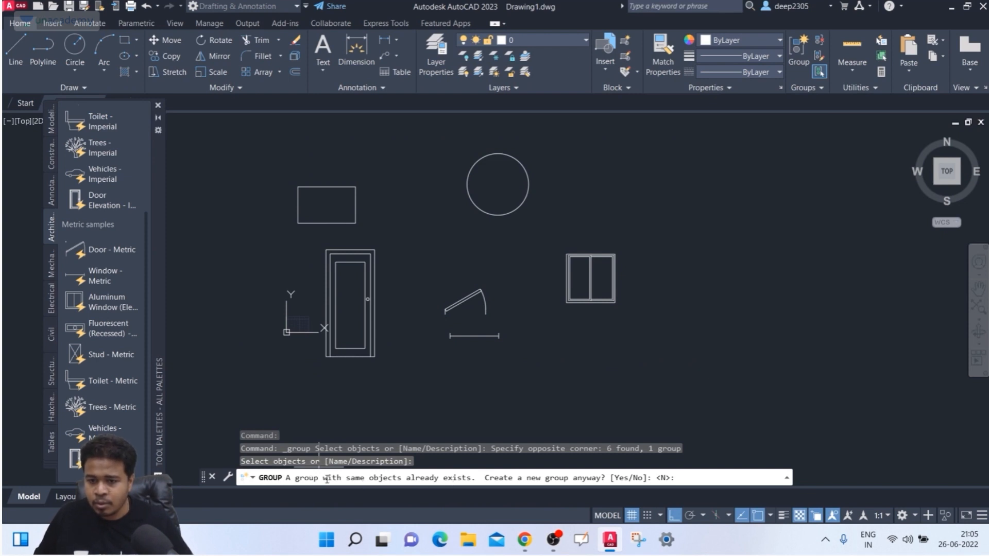
key(Escape)
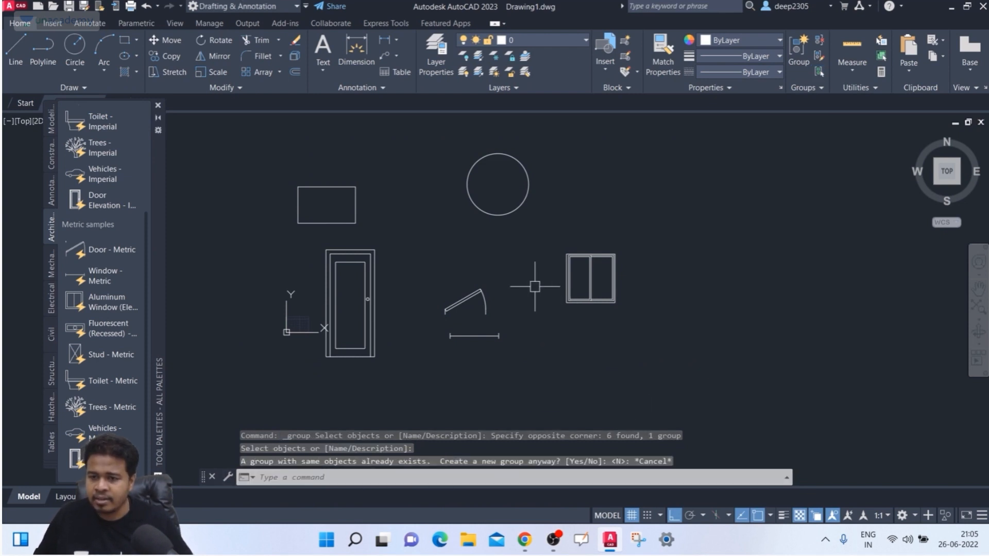
middle_drag(532, 287, 544, 292)
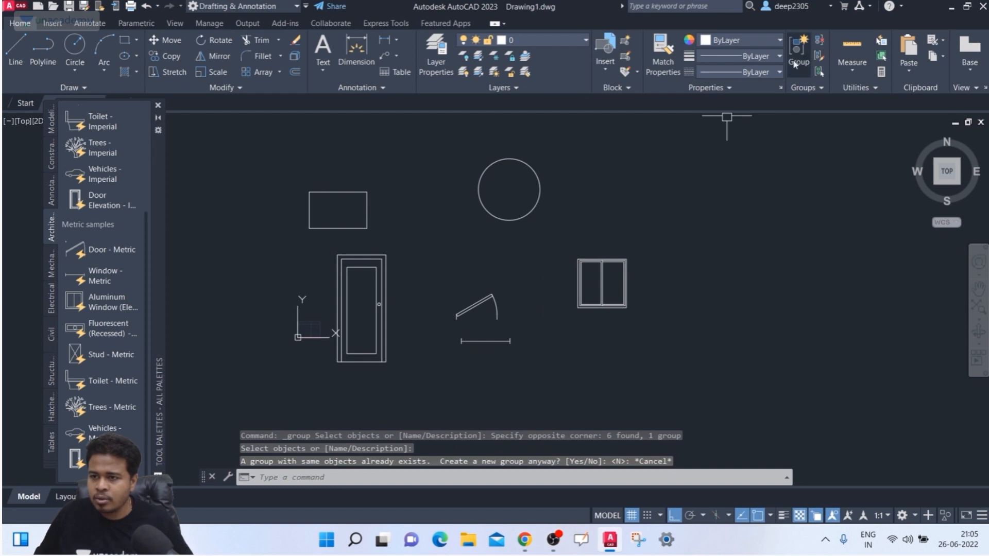
click(798, 62)
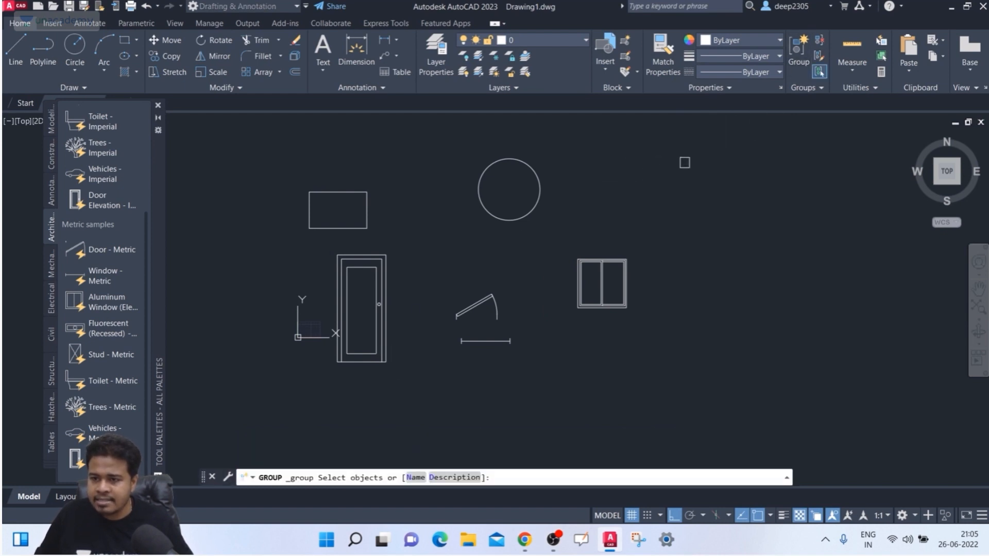
click(681, 161)
click(472, 359)
key(Escape)
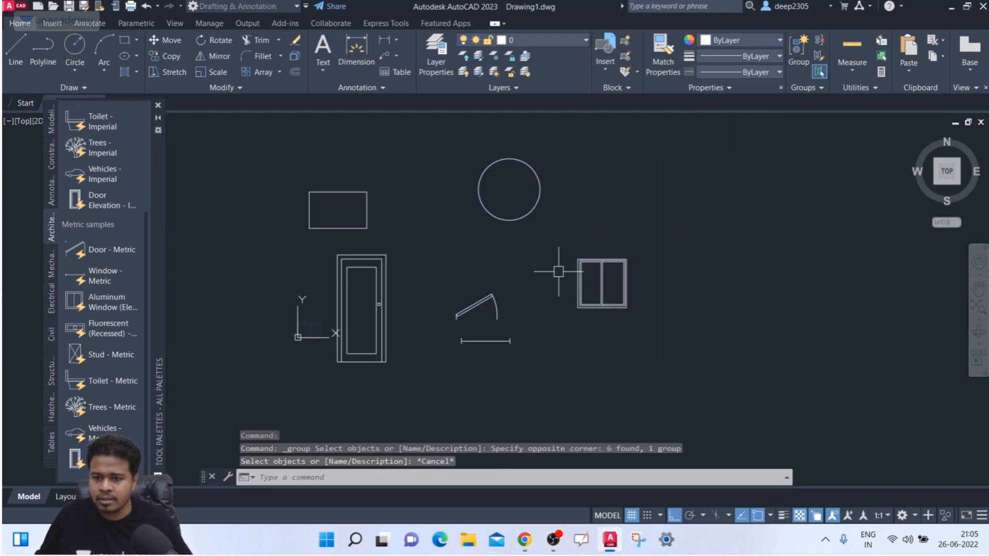
click(810, 67)
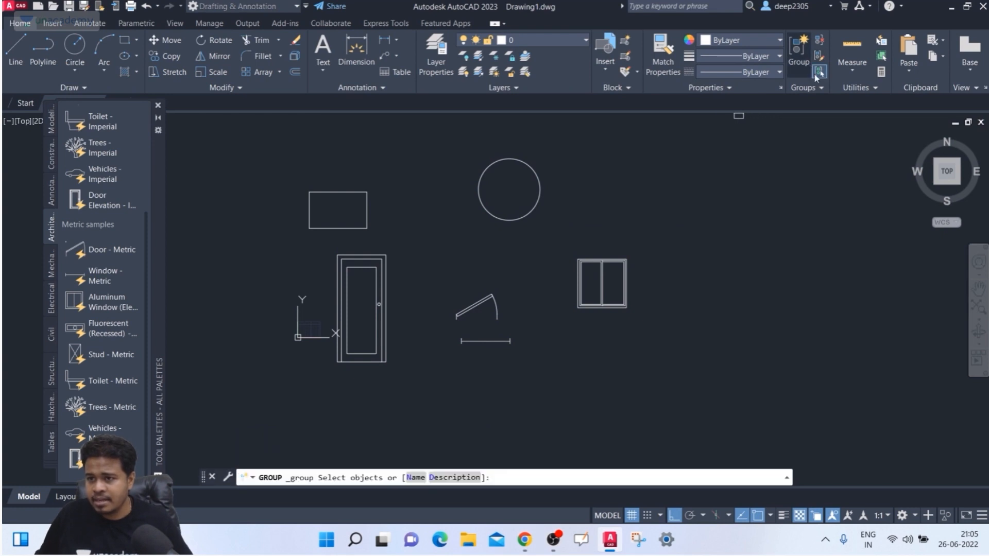
click(634, 154)
click(499, 201)
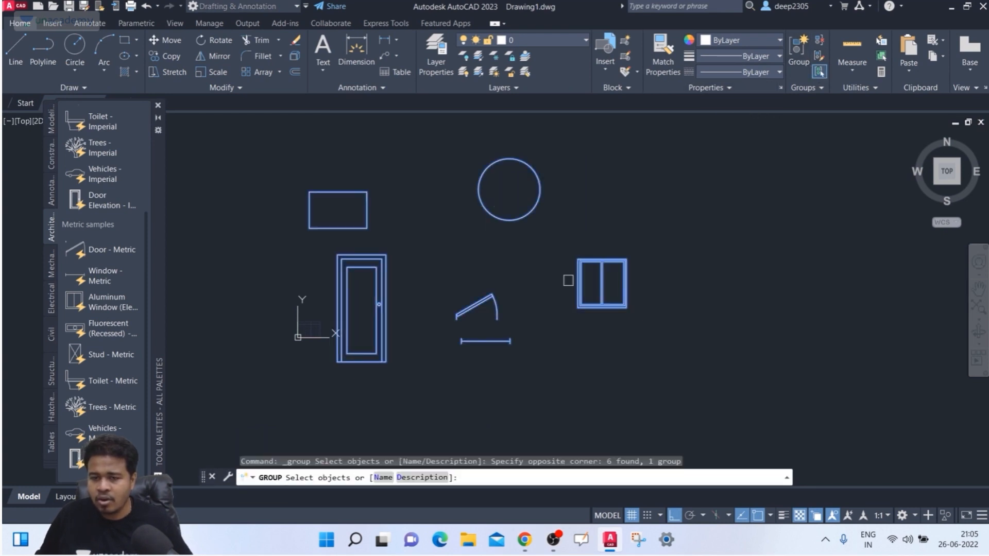
key(Escape)
scroll(490, 273, down, 3)
mouse_move(494, 271)
middle_down()
mouse_move(479, 311)
mouse_move(472, 278)
middle_up()
key(Escape)
key(Escape)
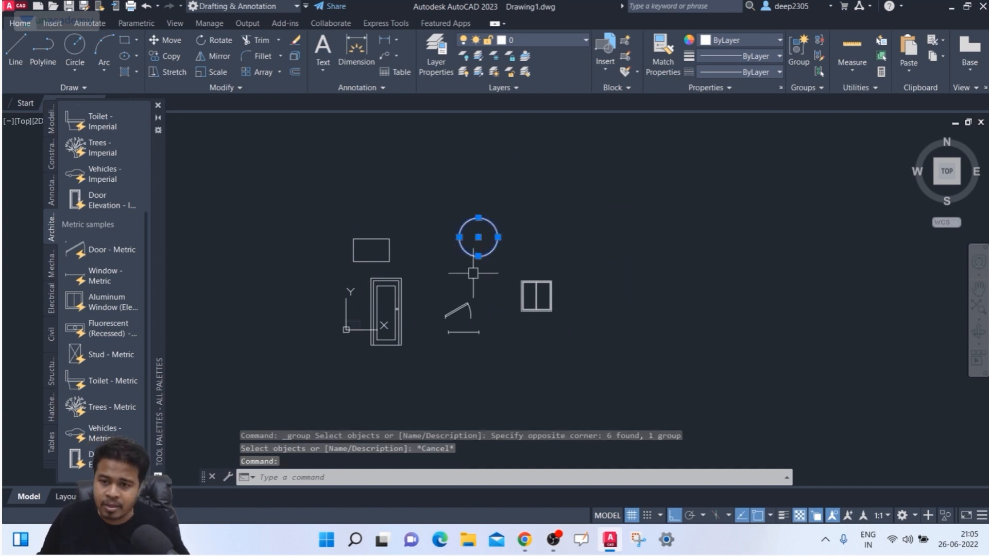
click(798, 50)
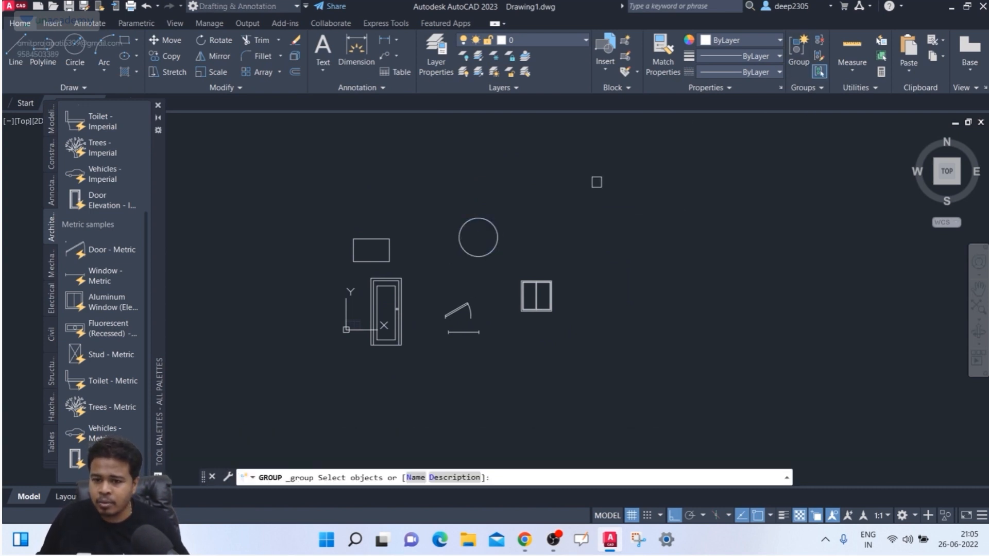
click(488, 228)
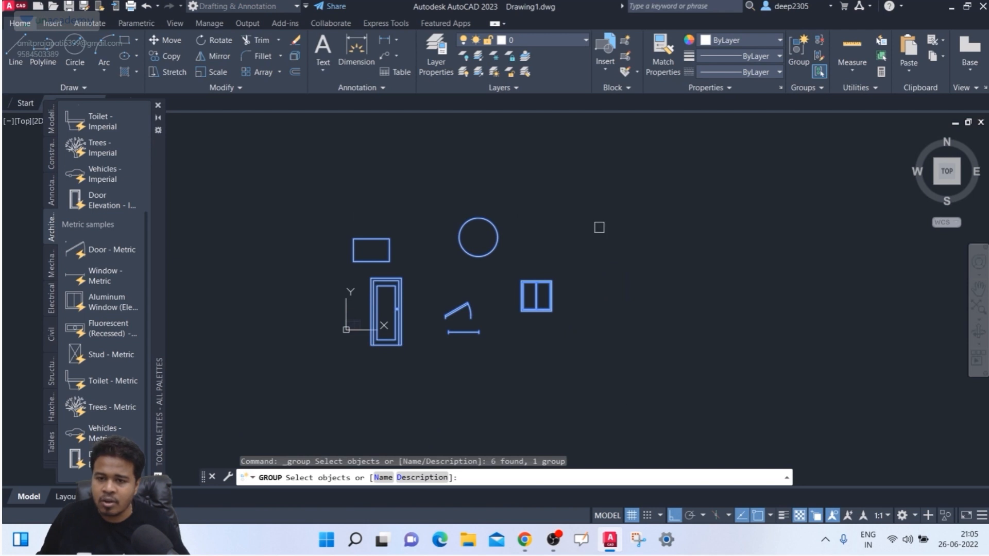
scroll(595, 250, up, 2)
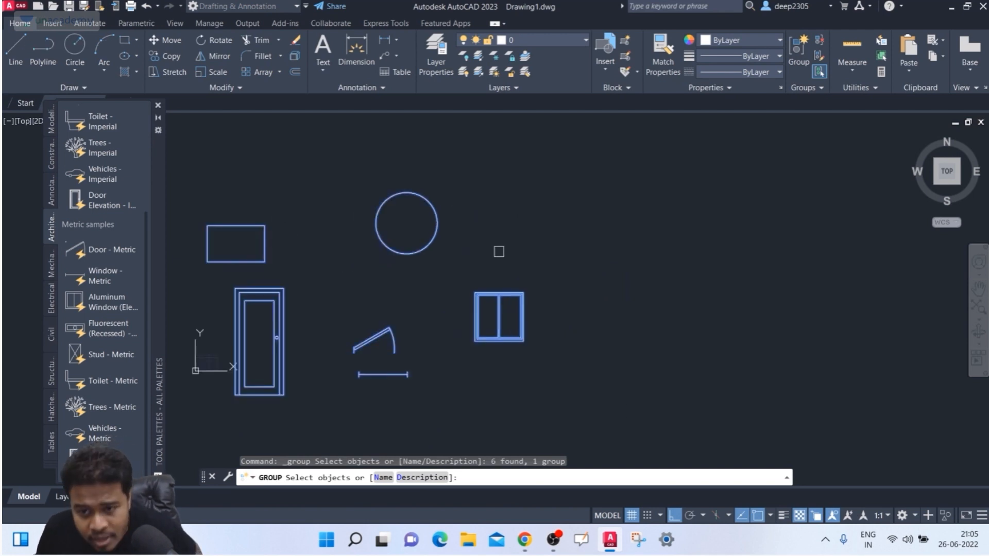
middle_drag(471, 346, 514, 344)
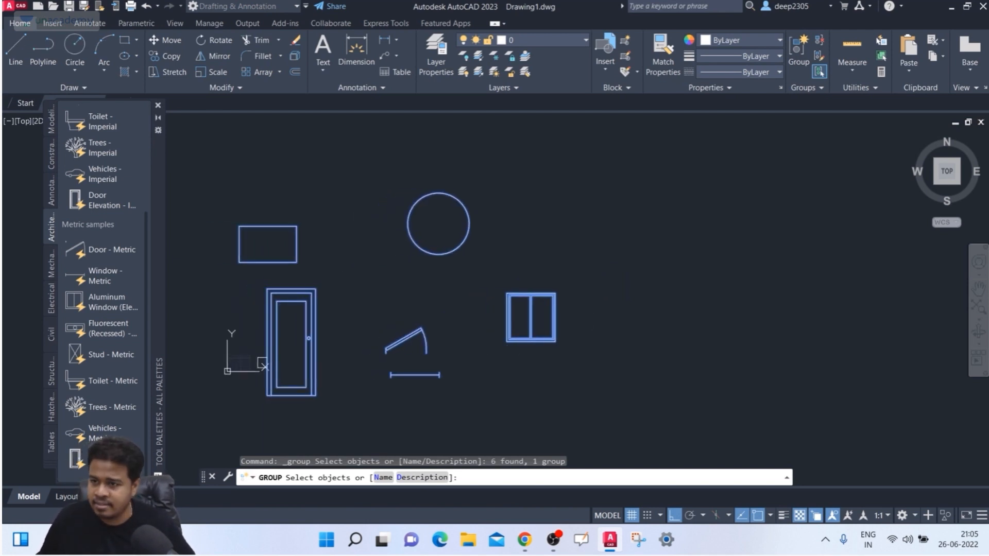
key(Escape)
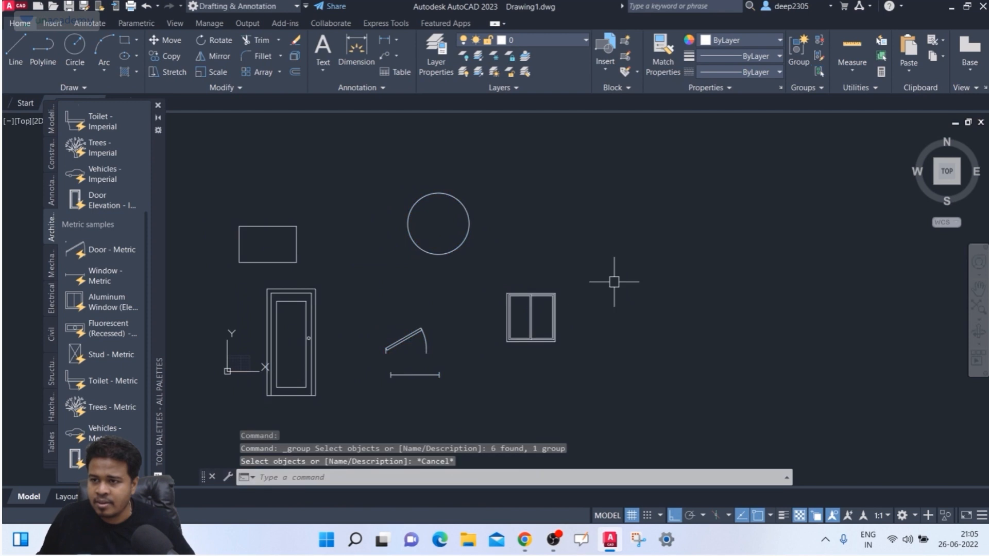
click(819, 75)
click(721, 178)
click(446, 229)
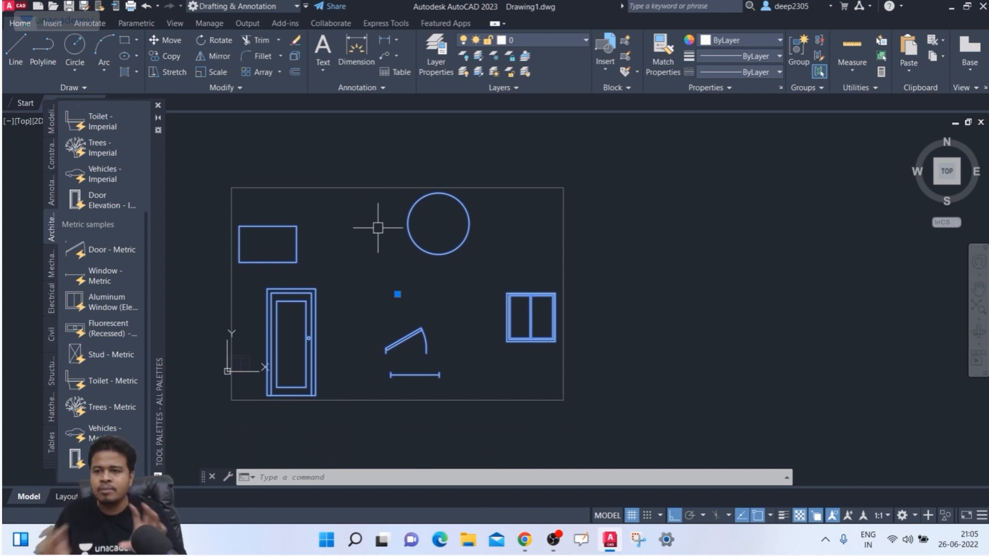
click(818, 74)
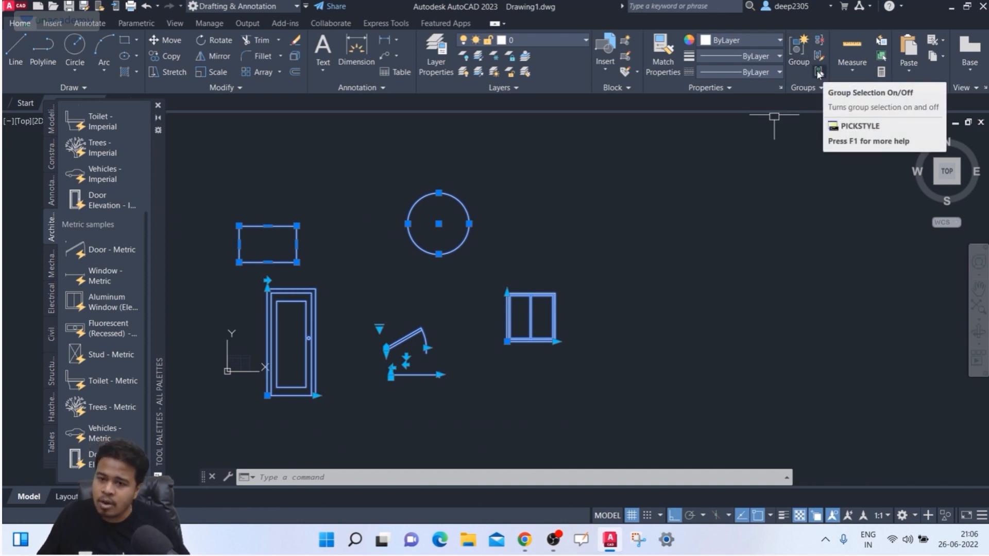
click(570, 215)
key(Escape)
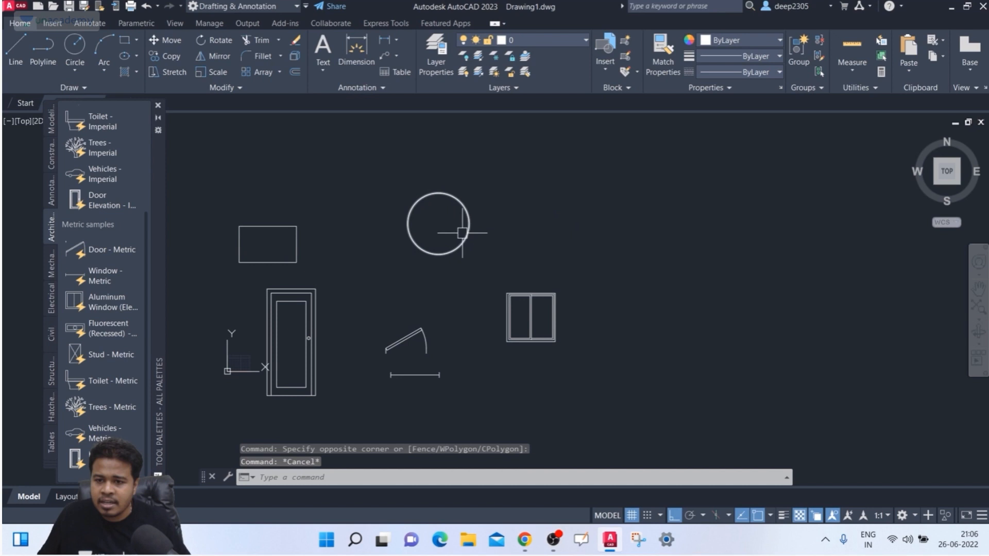
- Select the circle, rectangle, door and window, then clear the selection
click(465, 231)
click(282, 263)
click(282, 299)
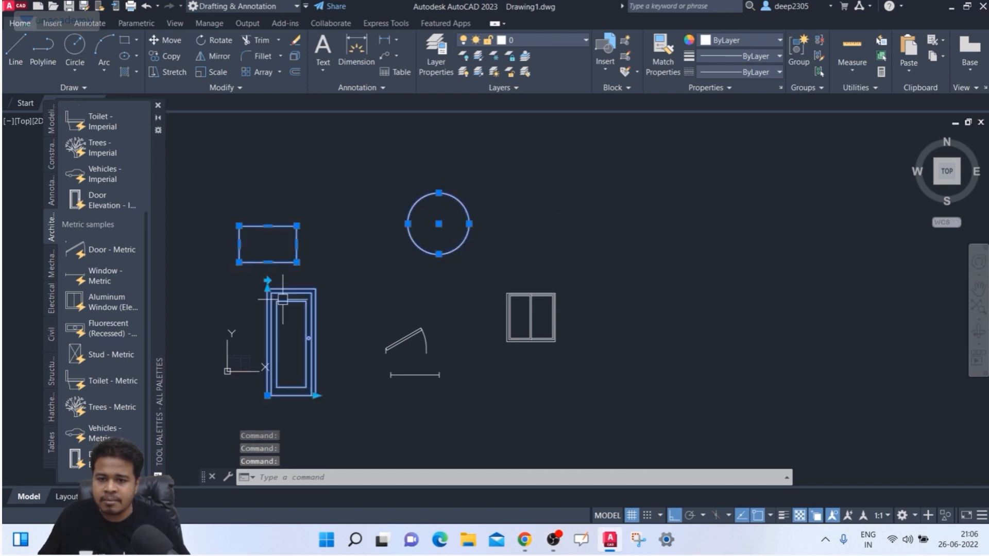
click(509, 305)
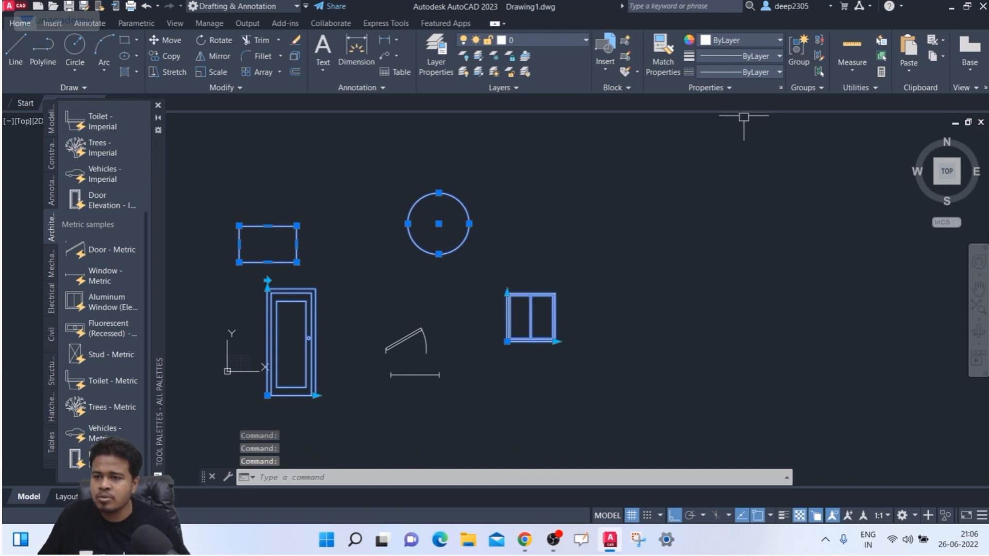
key(Escape)
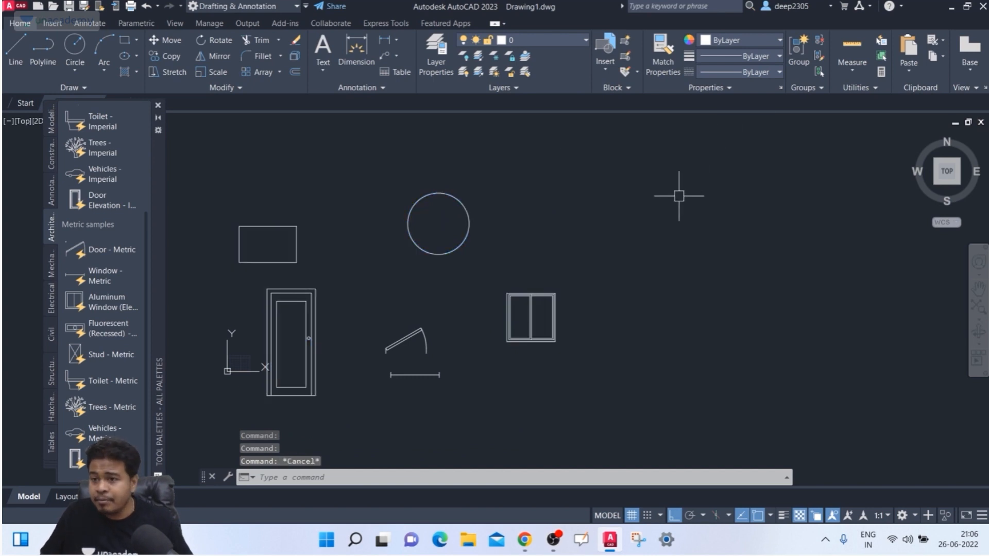
- Try grouping all six objects again and decline creating the duplicate group
click(796, 74)
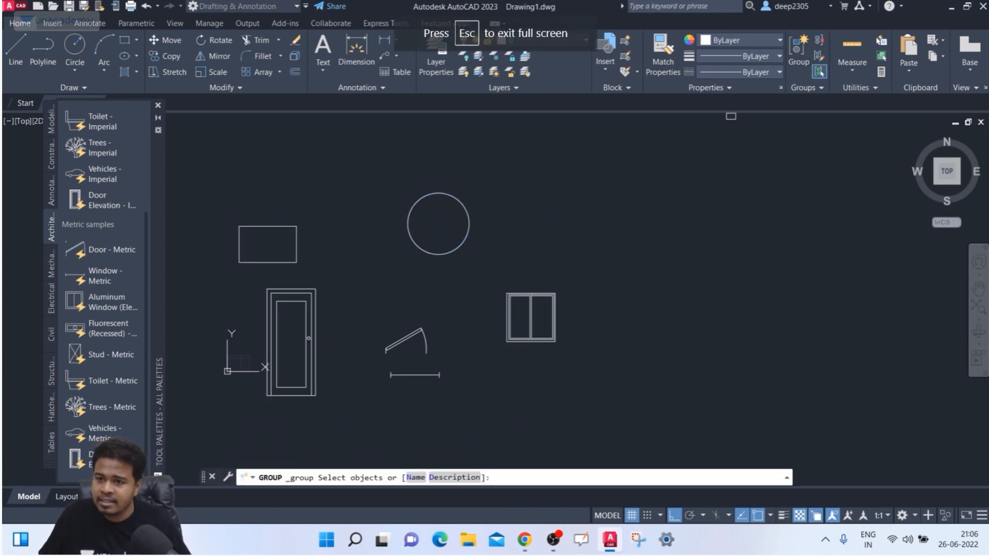
click(576, 171)
click(453, 213)
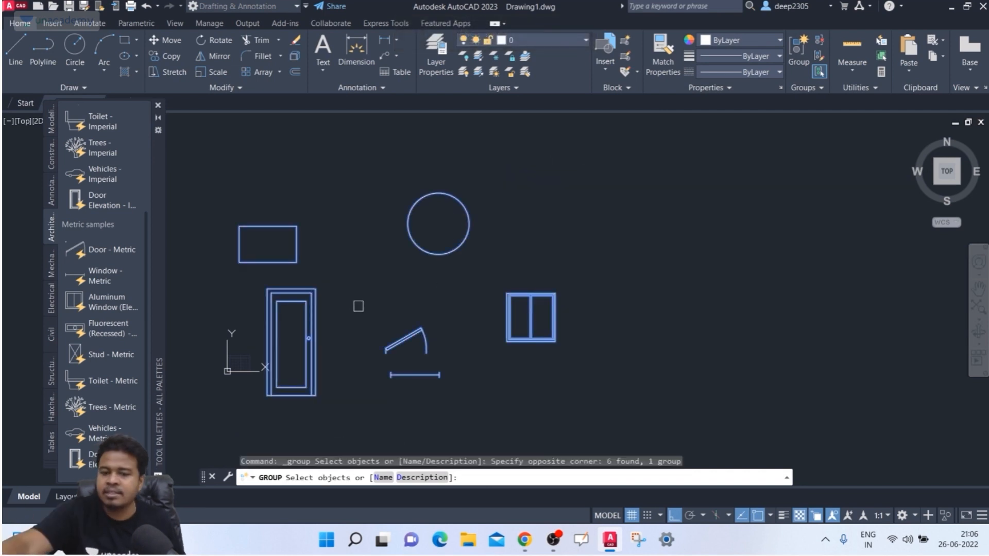
key(Return)
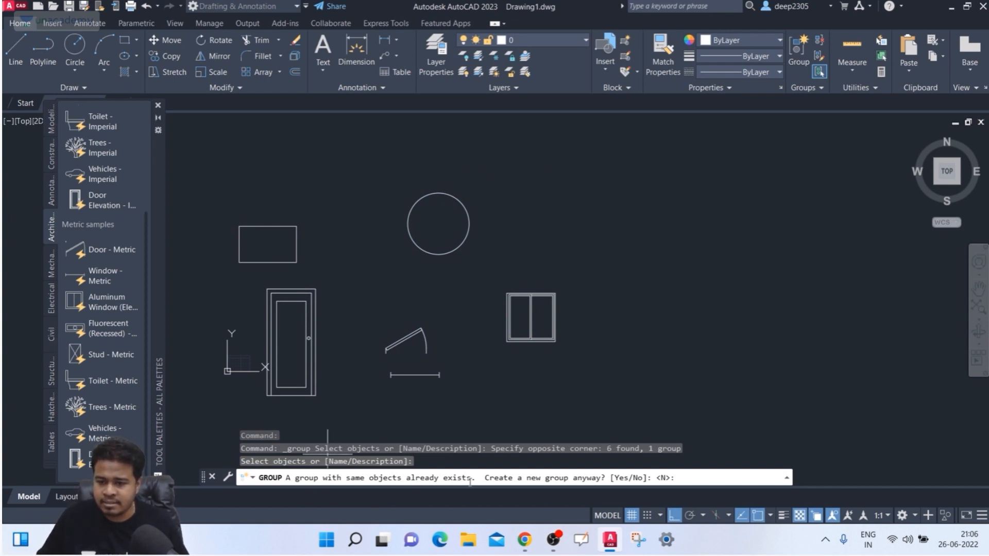
key(Escape)
key(Escape)
key(Escape)
- Select the whole group through the window, then switch group selection off
middle_drag(507, 314, 525, 288)
click(530, 284)
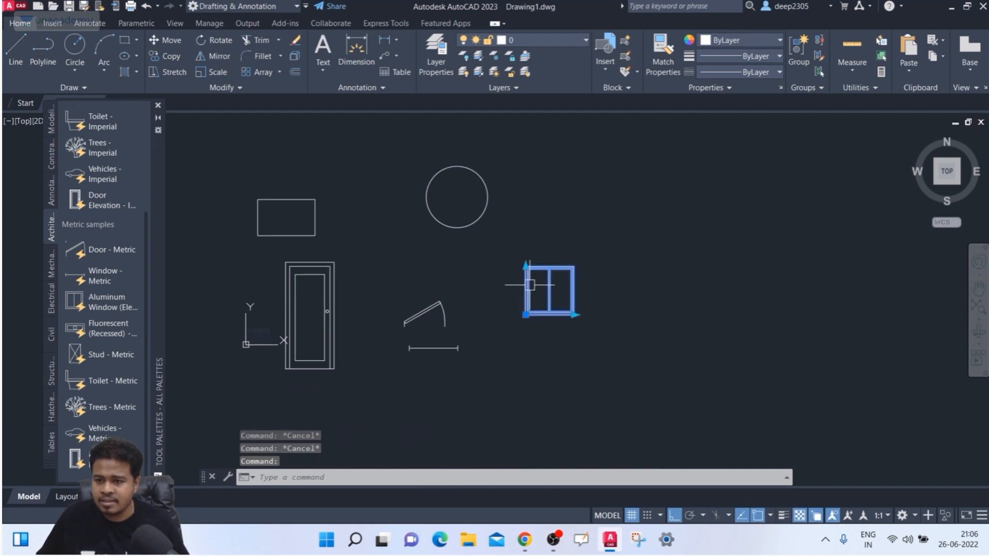
key(Escape)
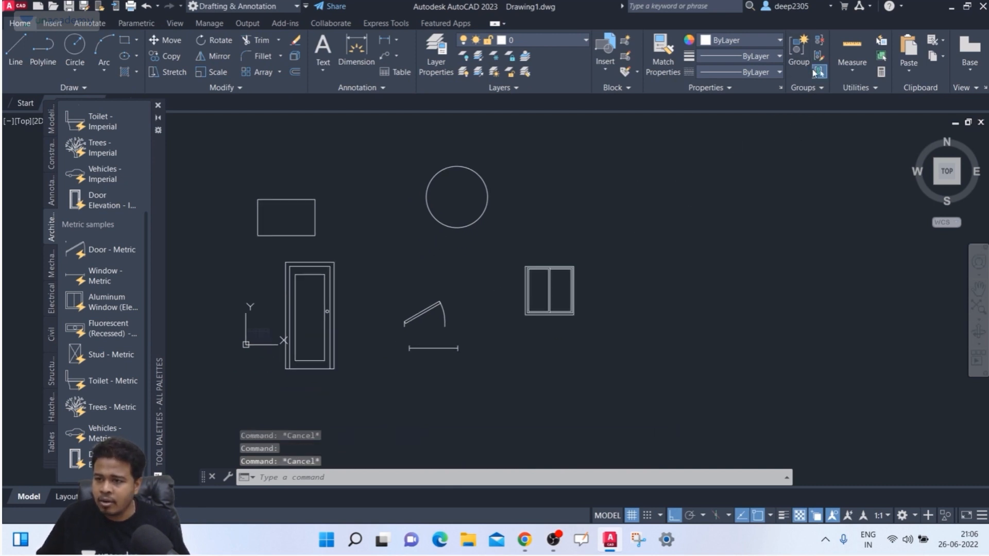
click(563, 297)
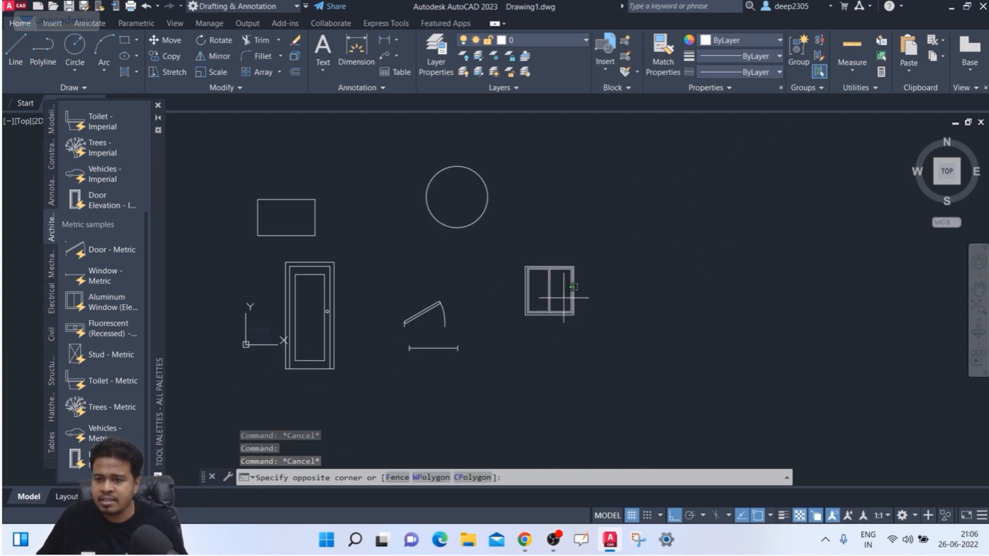
click(547, 326)
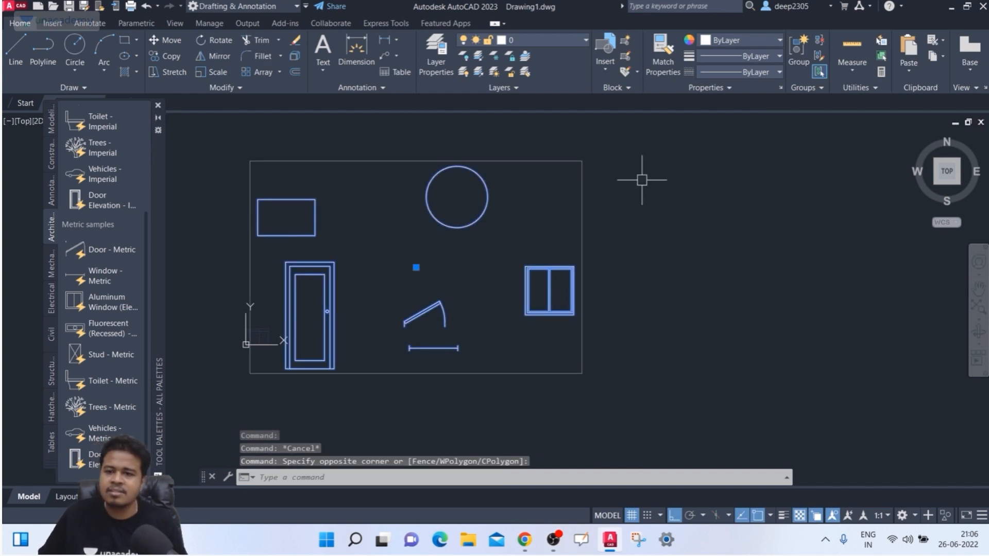
click(825, 73)
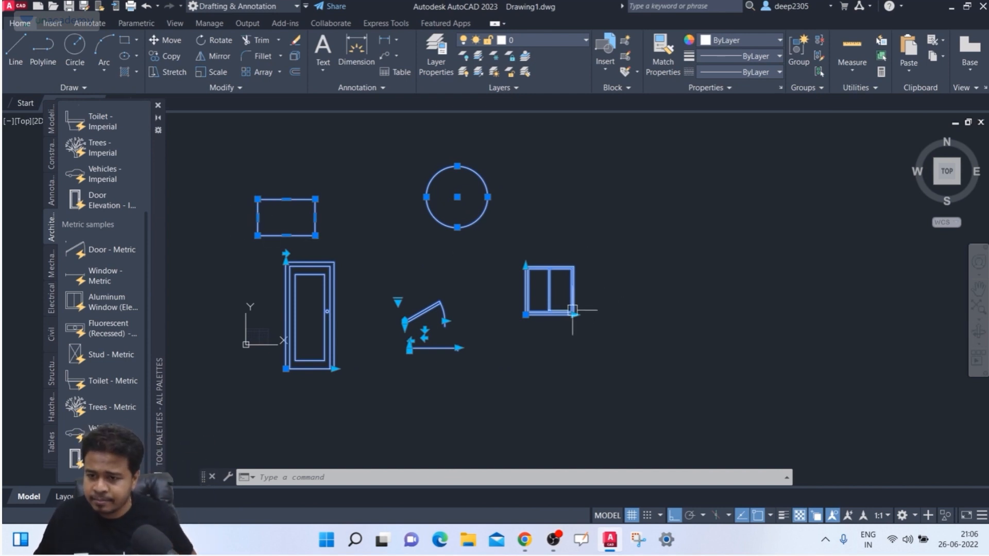
key(Escape)
- Select only the window block, then toggle the group bounding box display
click(602, 257)
click(563, 291)
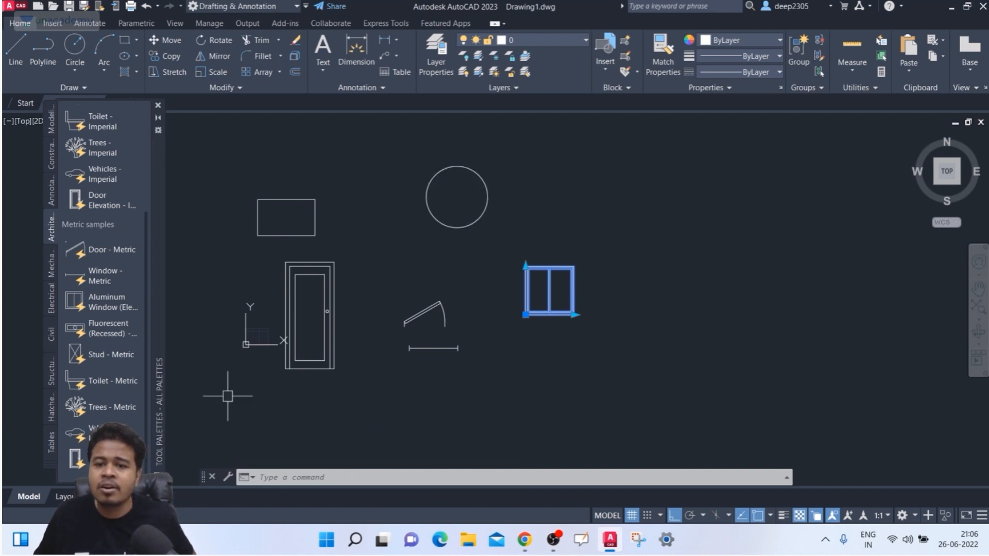
key(Escape)
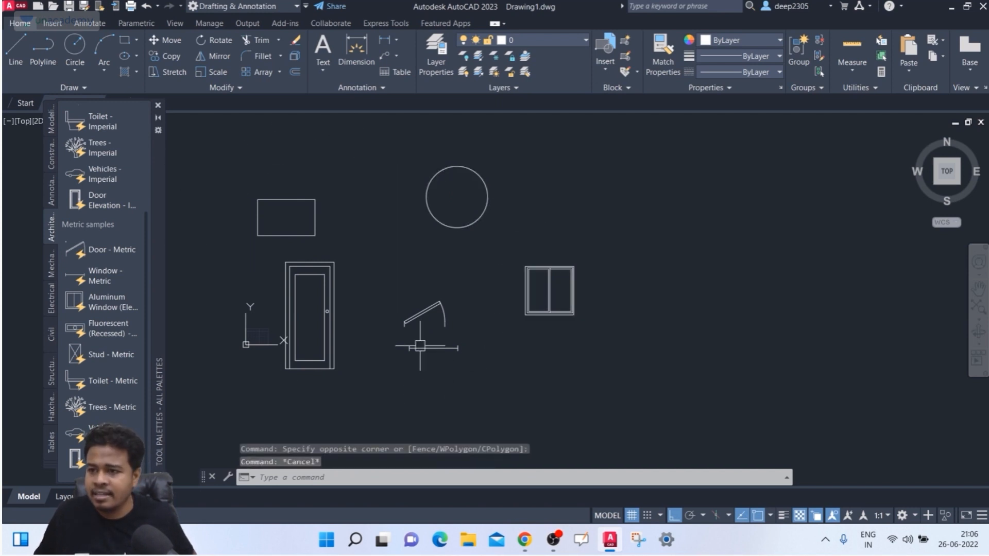
click(814, 88)
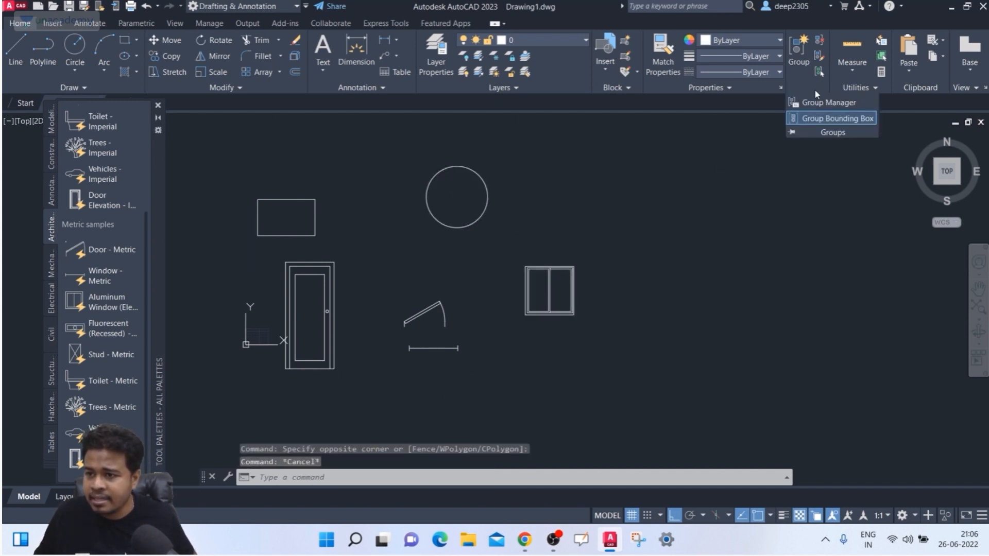
click(827, 117)
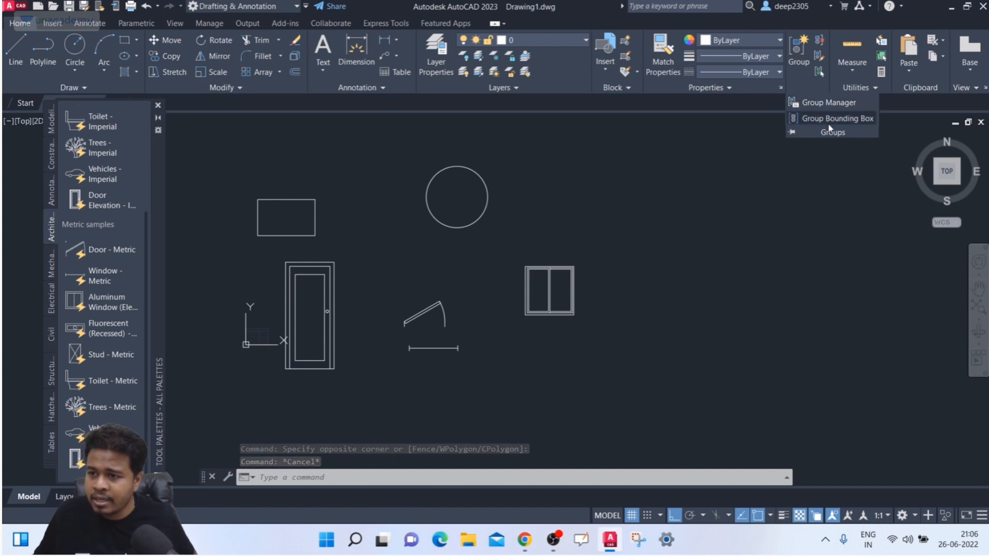
- Turn group selection back on, reselect the group, then pick the window alone
click(818, 72)
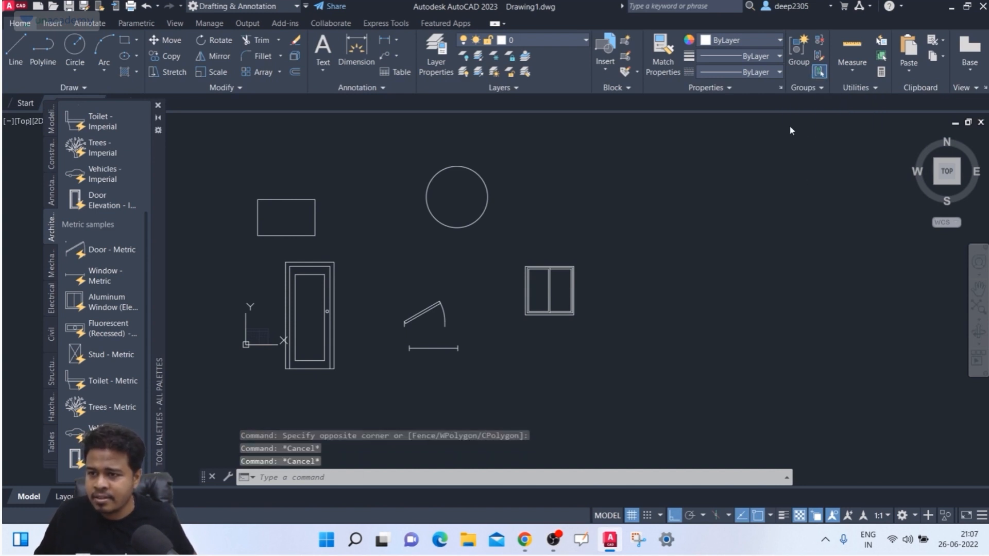
click(560, 268)
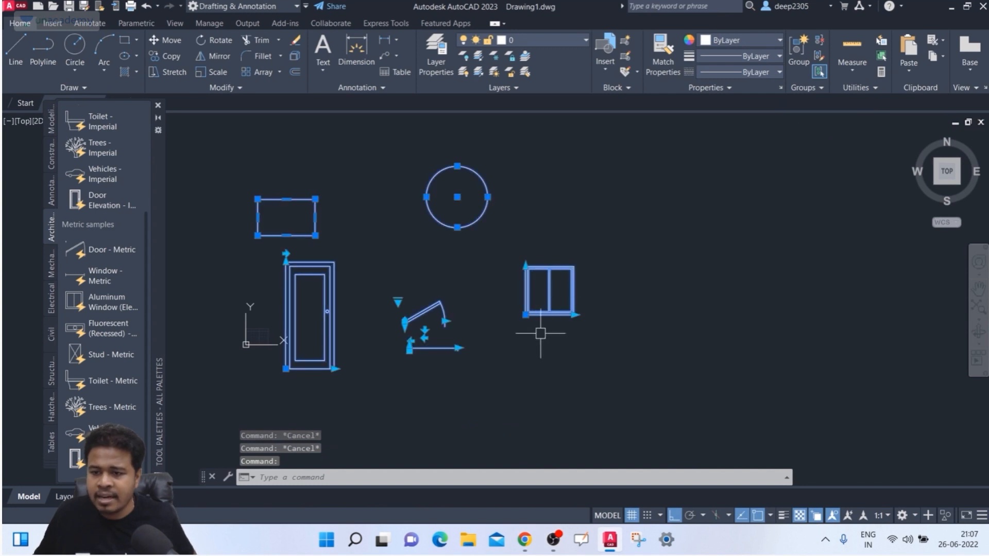
click(798, 91)
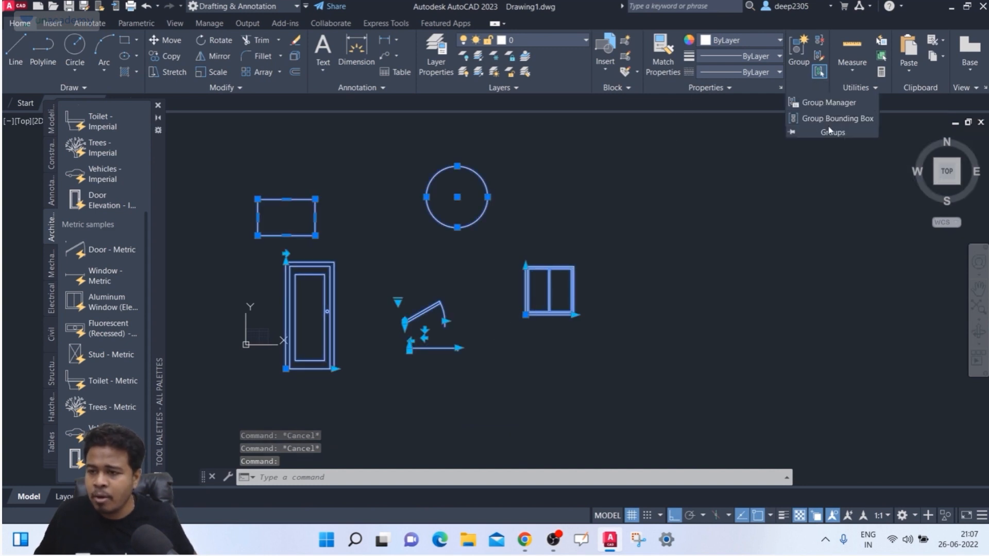
click(633, 239)
key(Escape)
key(Escape)
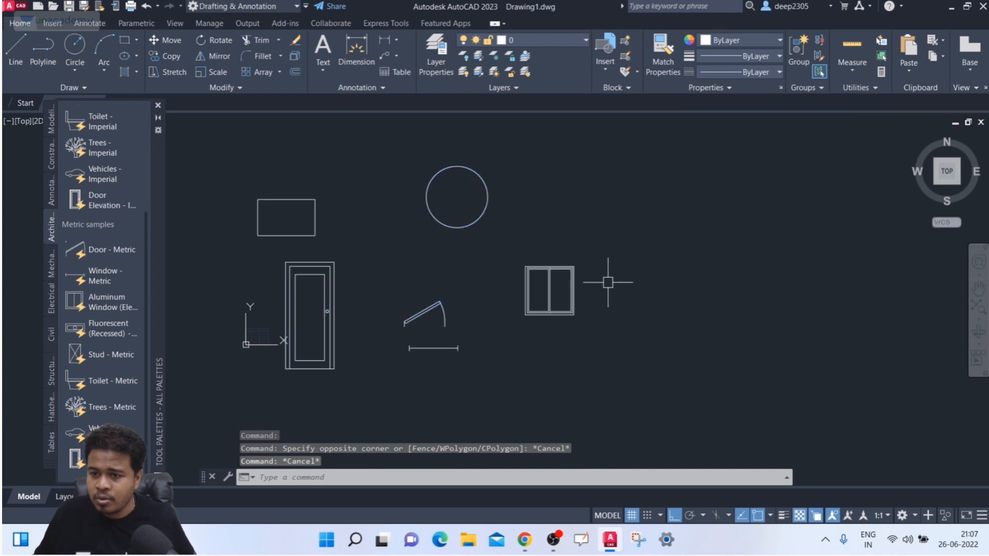
click(571, 279)
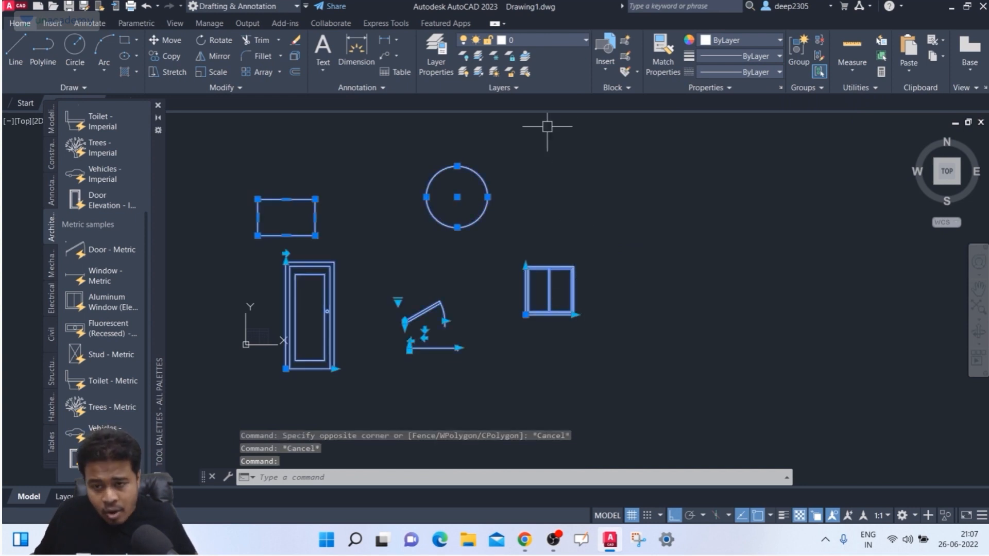
key(Escape)
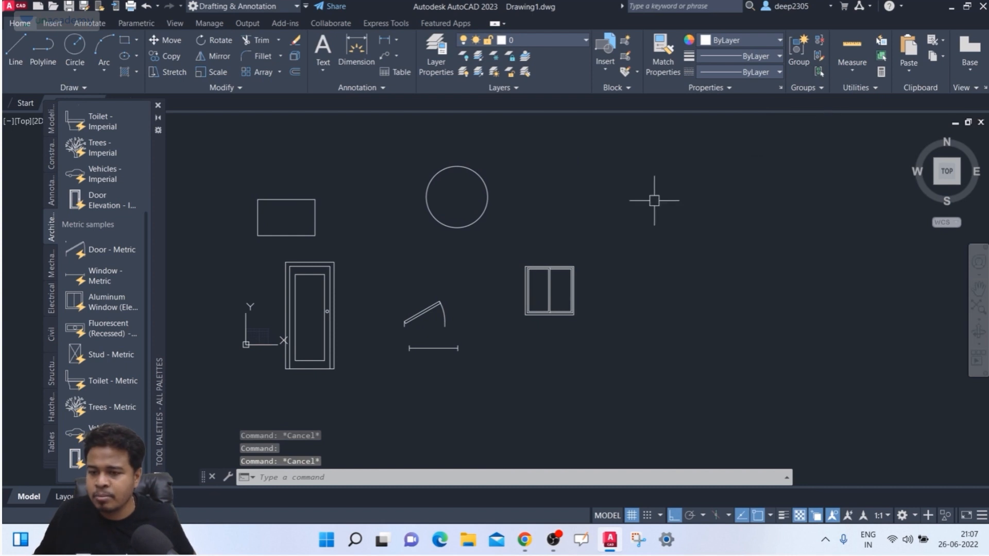
click(573, 282)
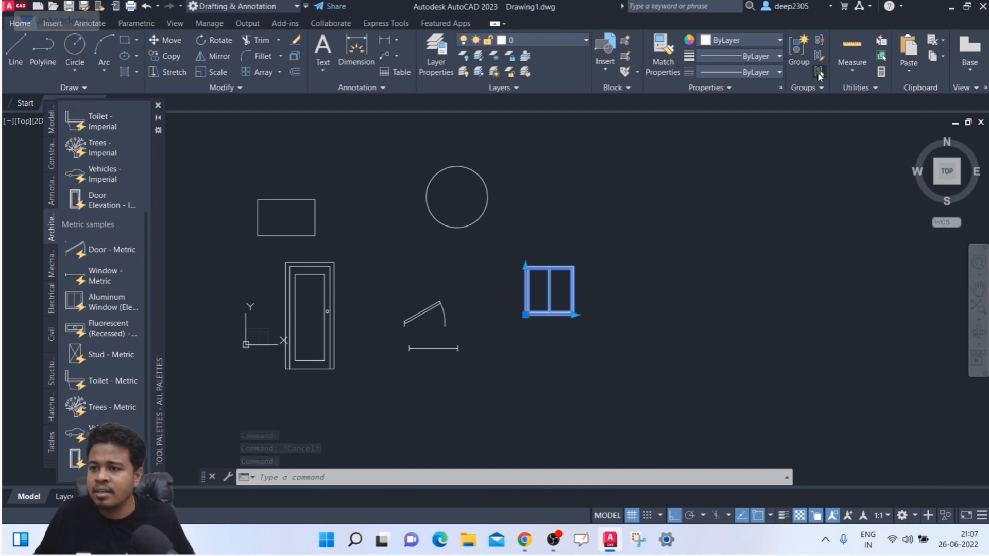
key(ctrl)
key(ctrl)
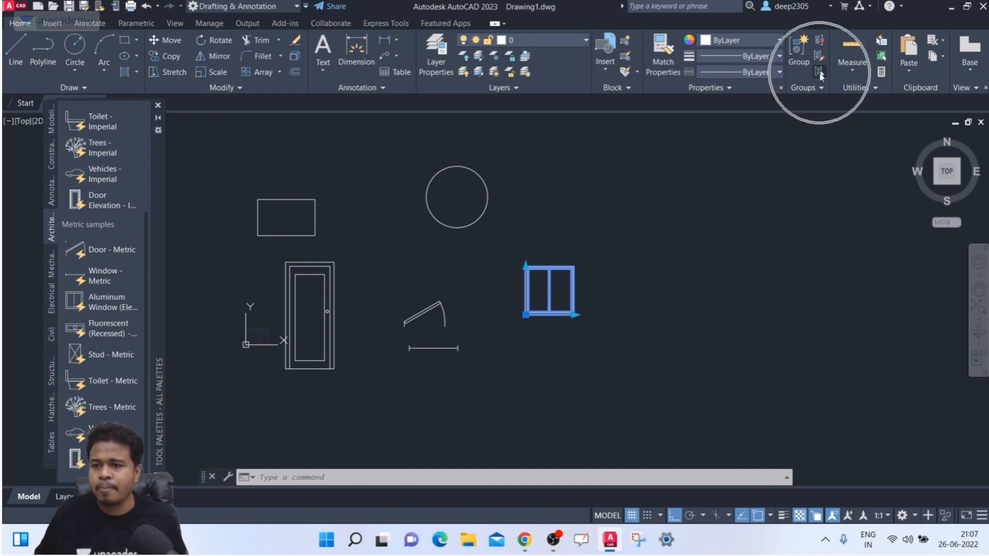
key(Escape)
key(Escape)
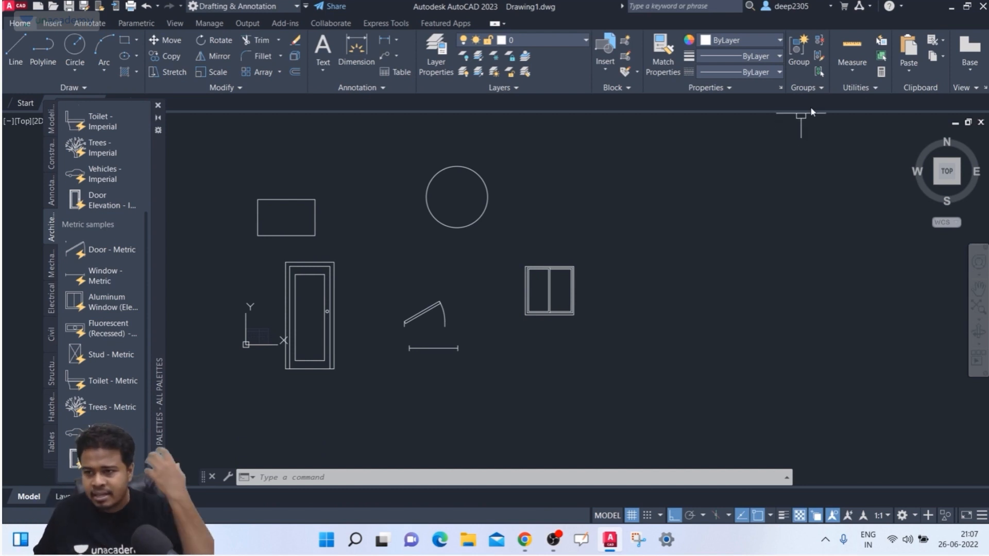
- Select only the window block, then turn group selection on and pick the group via the circle
click(800, 89)
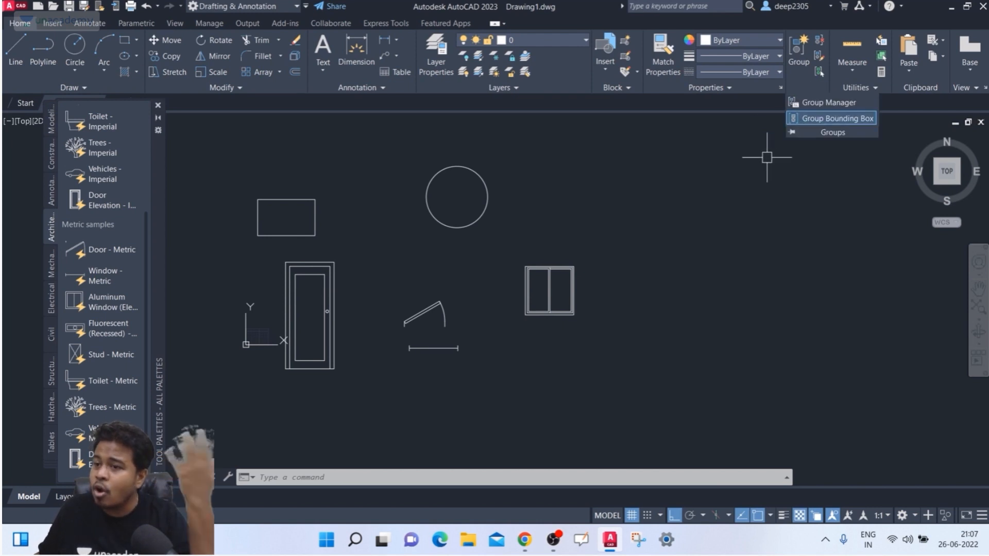
click(616, 247)
click(579, 271)
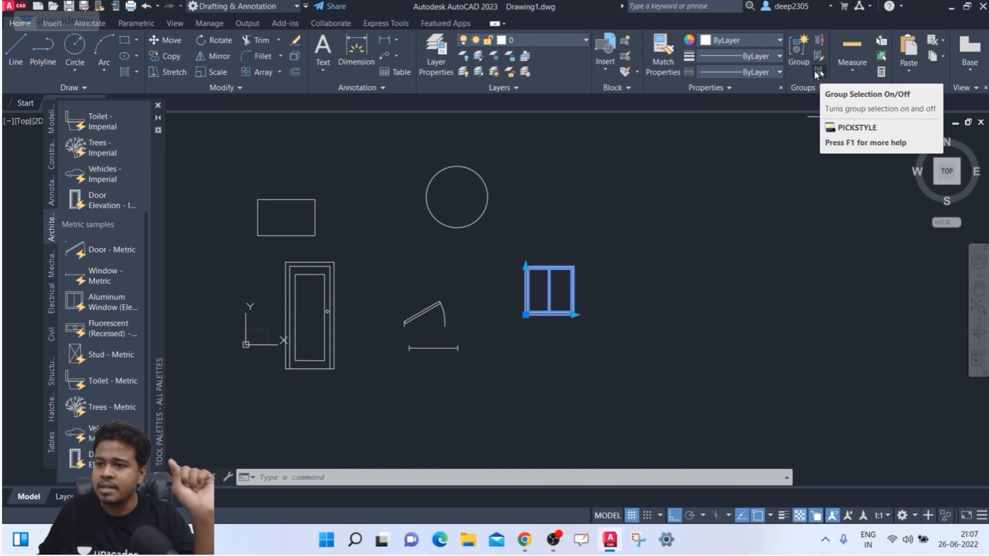
click(815, 72)
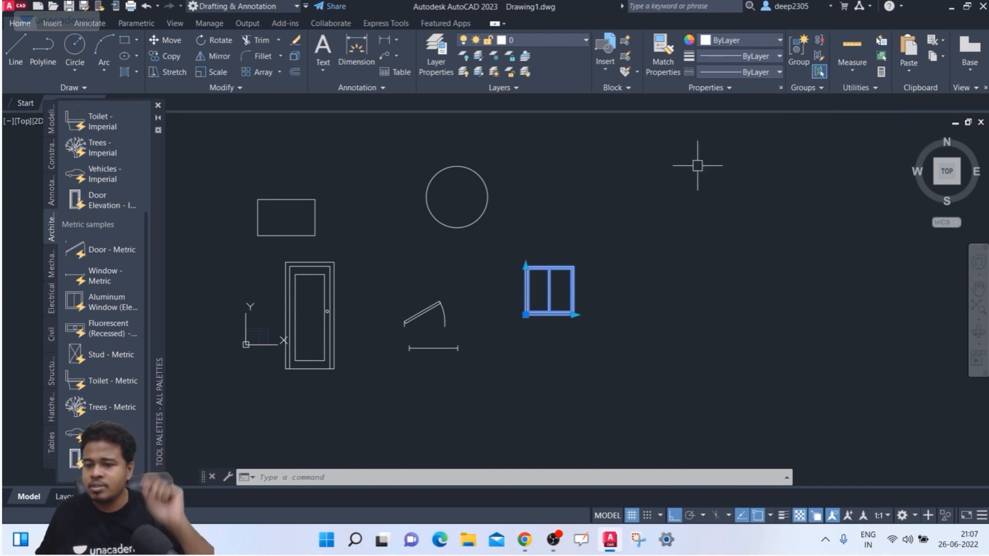
click(489, 199)
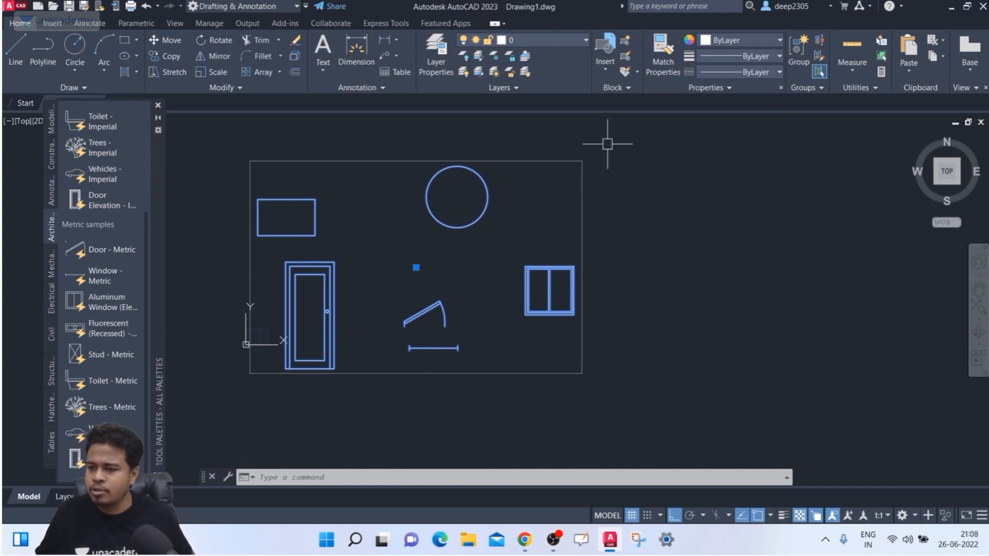
- Turn off the group bounding box and reselect the group near the window
click(818, 87)
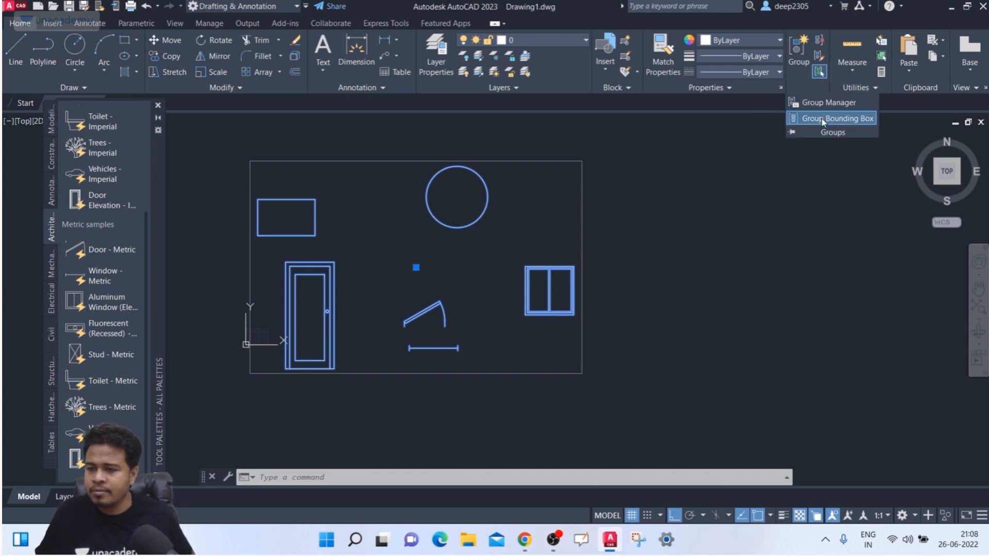
click(822, 119)
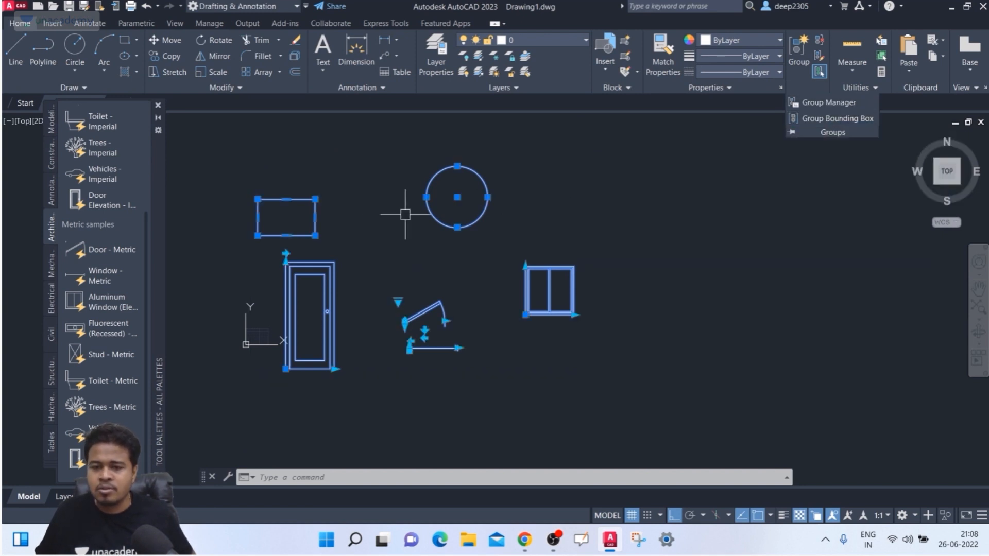
key(Escape)
click(571, 263)
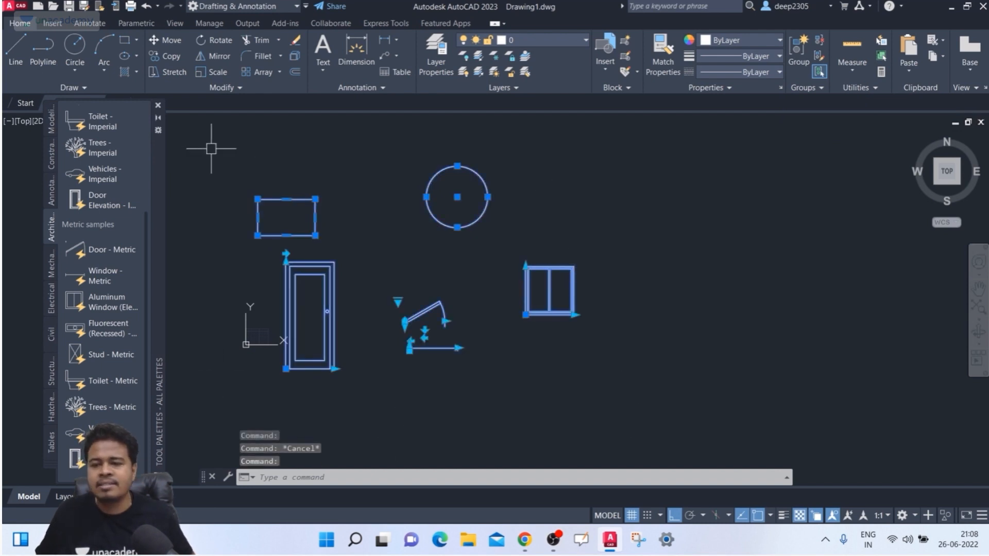
key(Escape)
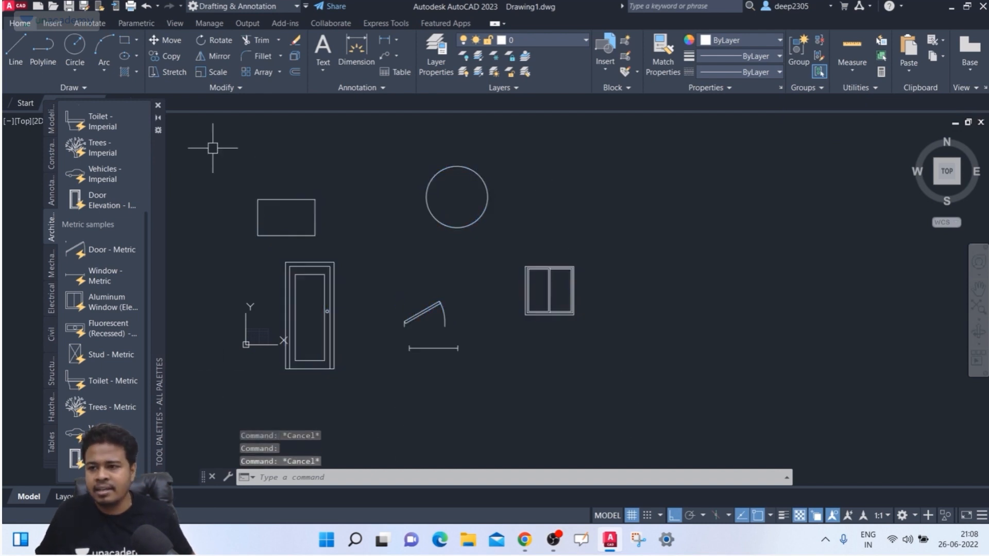
- Pick the circle, window, door and rectangle, clear them, and switch group selection on
click(484, 188)
click(544, 267)
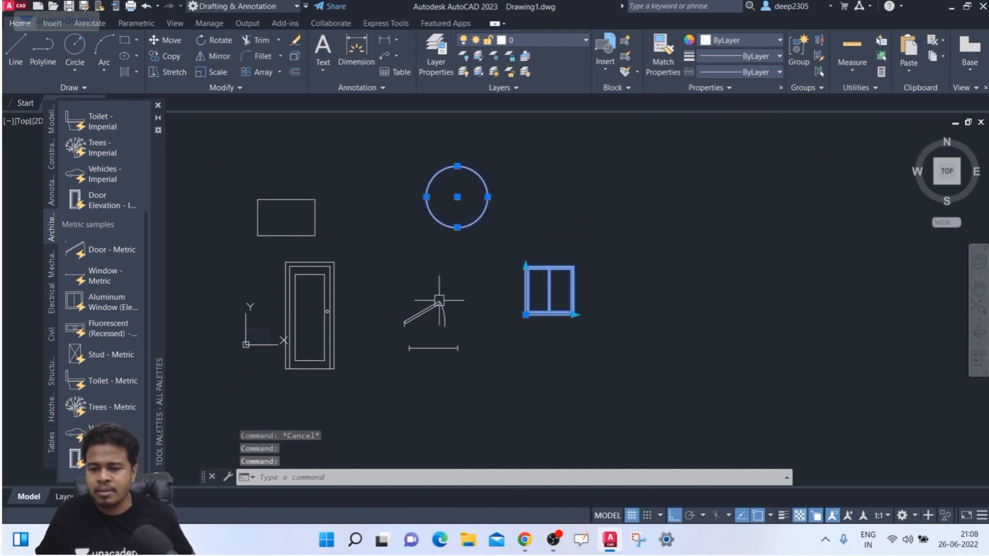
click(415, 313)
click(286, 229)
click(280, 244)
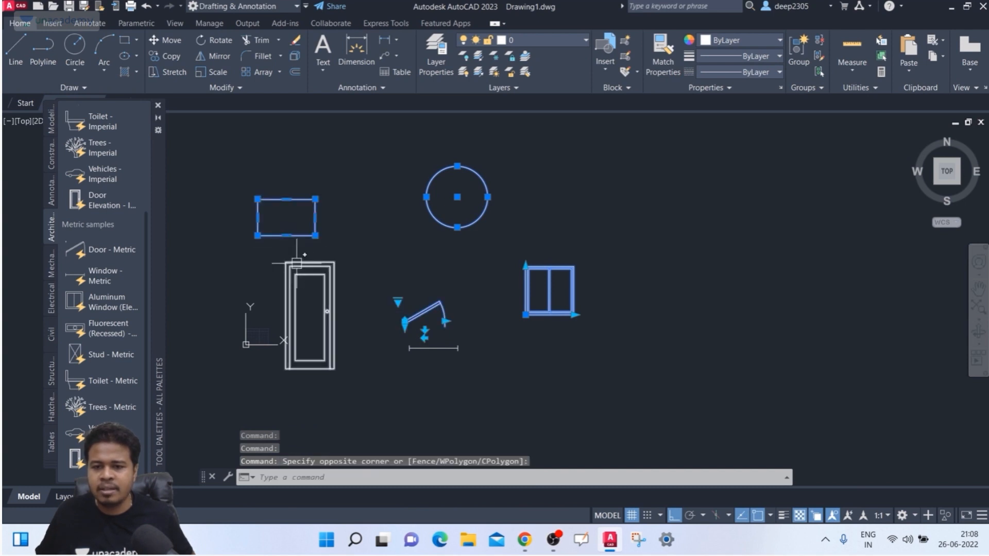
click(297, 263)
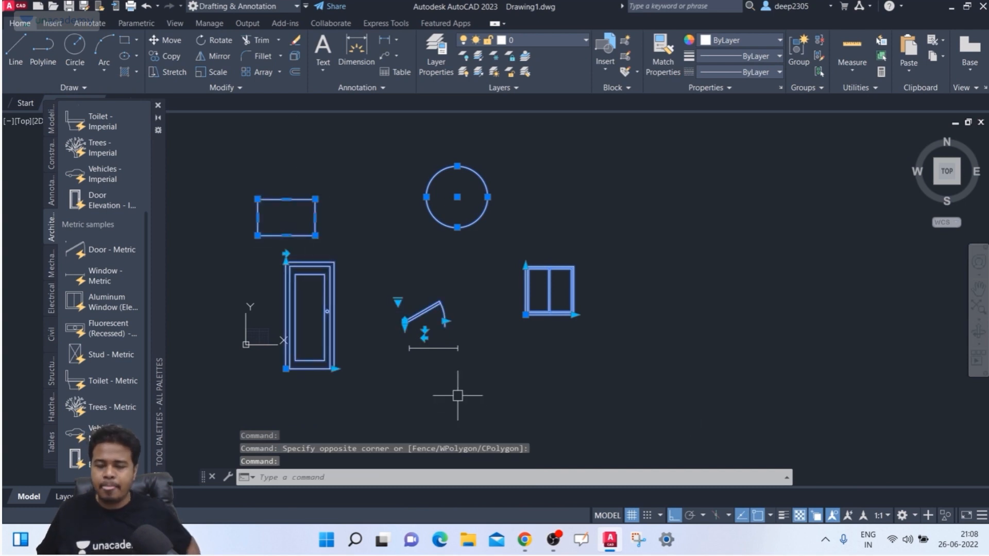
key(Escape)
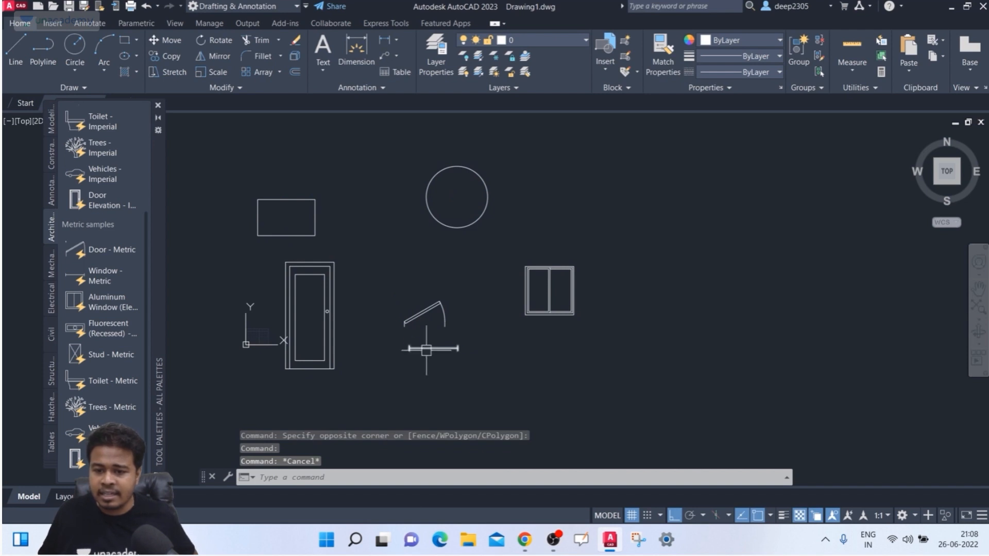
key(Escape)
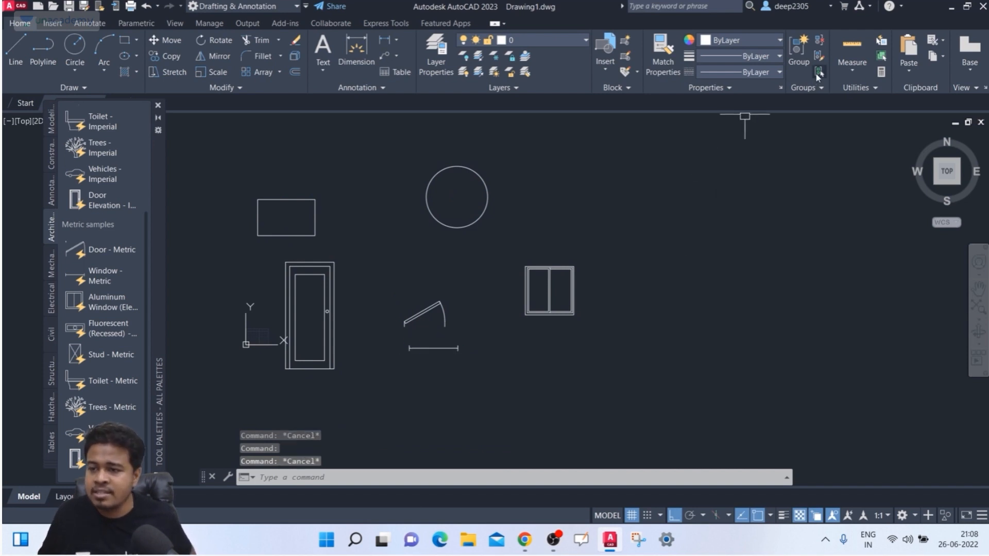
click(818, 73)
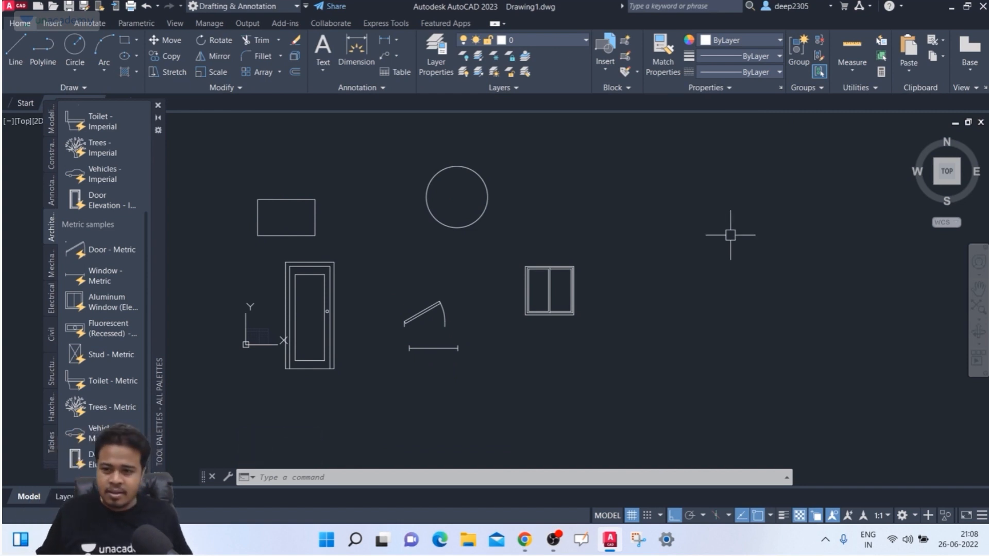
- Draw a small rectangle in the empty space to the upper right with REC
key(Escape)
key(Escape)
mouse_move(647, 208)
middle_down()
mouse_move(636, 203)
mouse_move(660, 229)
middle_up()
scroll(651, 201, down, 2)
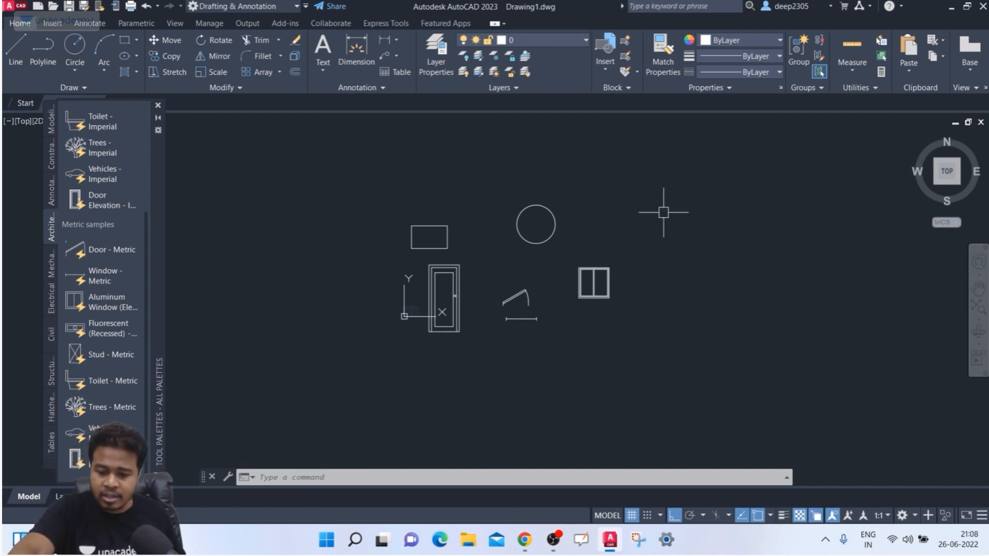
text(rec)
key(Return)
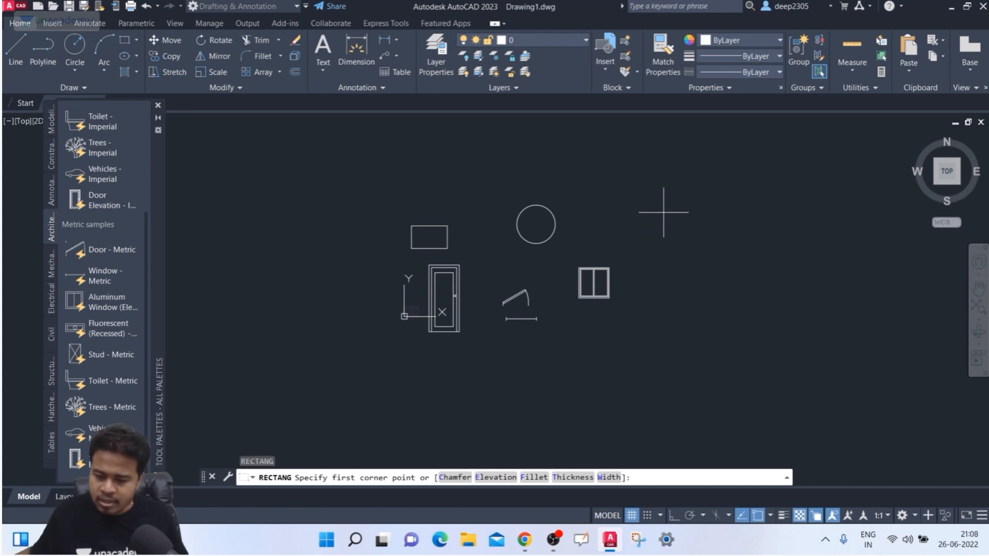
middle_drag(782, 182, 669, 193)
click(626, 198)
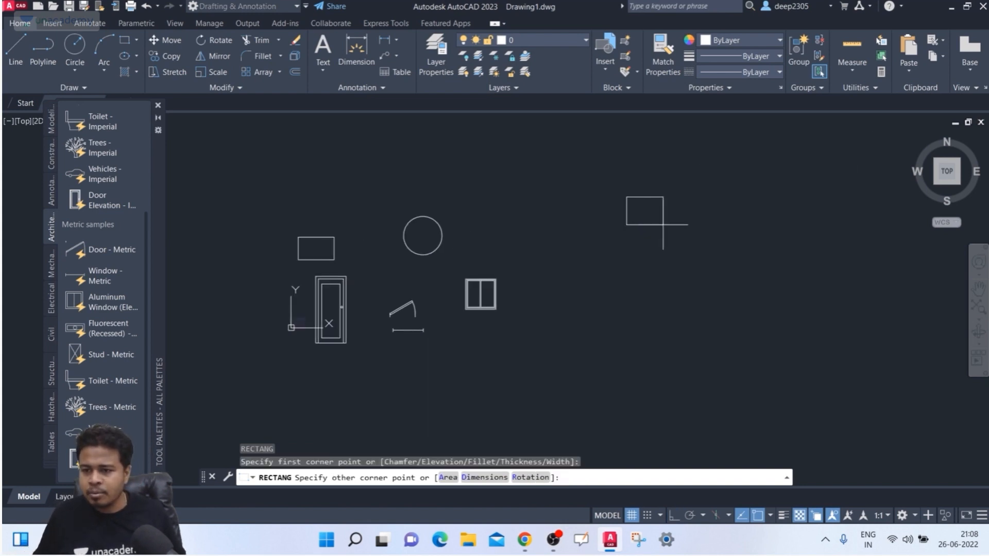
click(663, 225)
- Draw a small circle below the new rectangle
text(c)
key(Return)
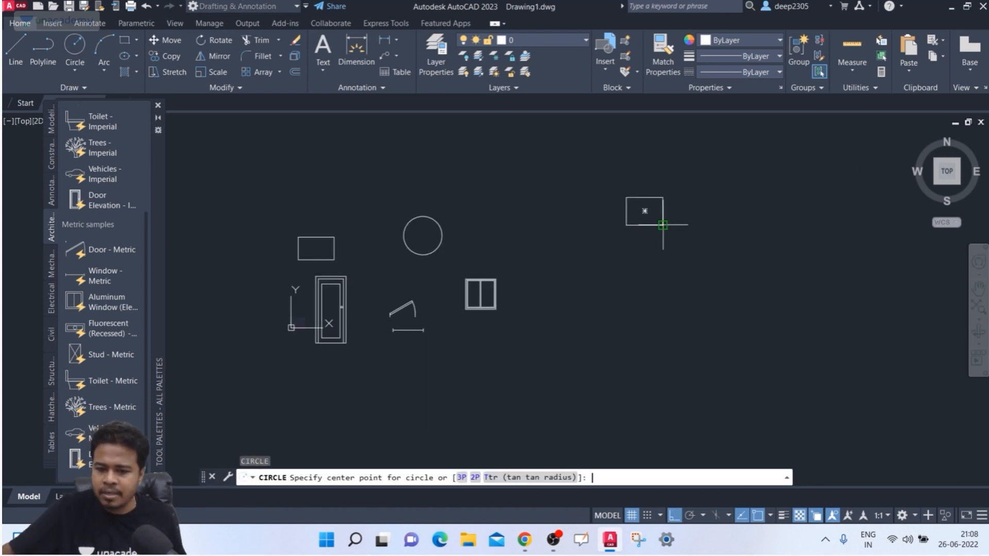
click(663, 264)
click(670, 279)
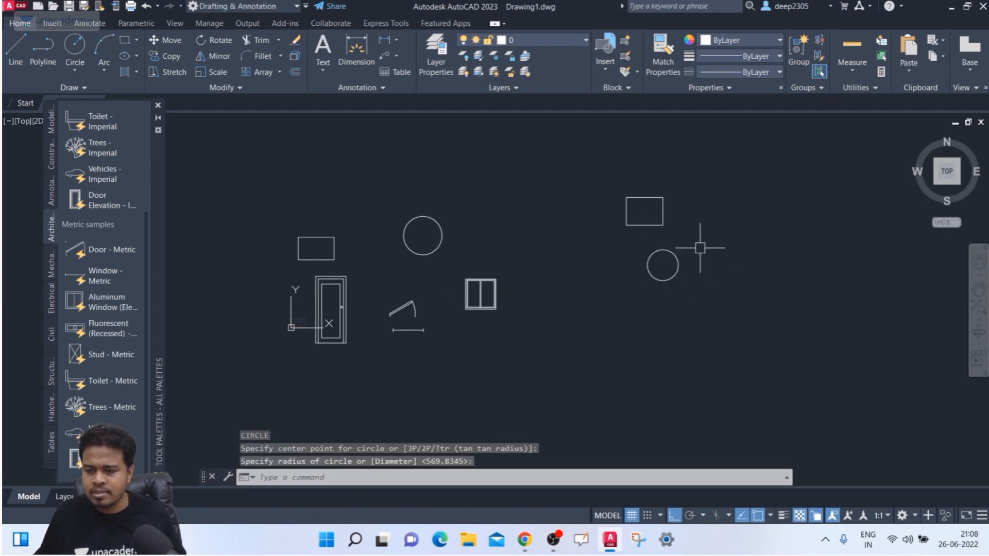
- Draw a second, larger rectangle to the right
middle_drag(693, 223, 656, 223)
text(rec)
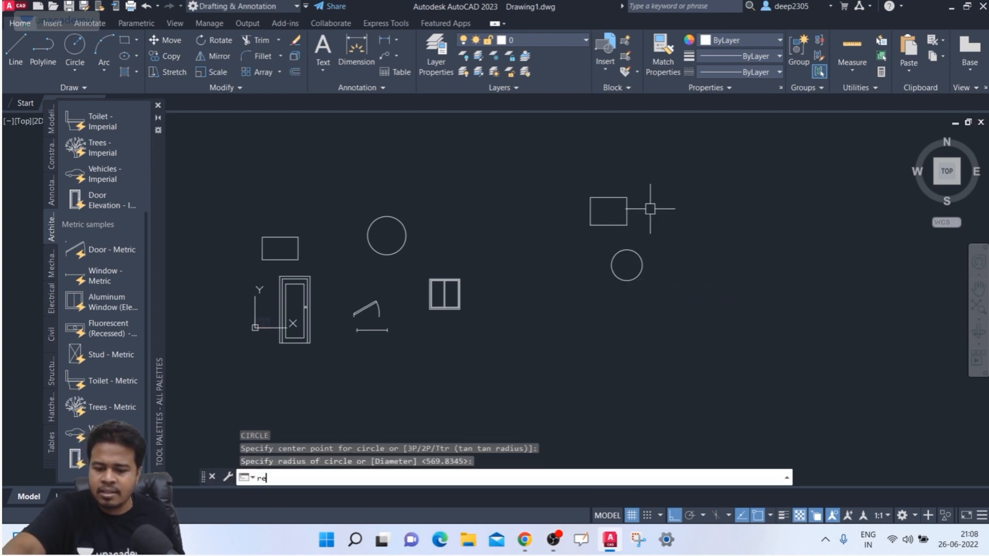
key(Return)
click(706, 213)
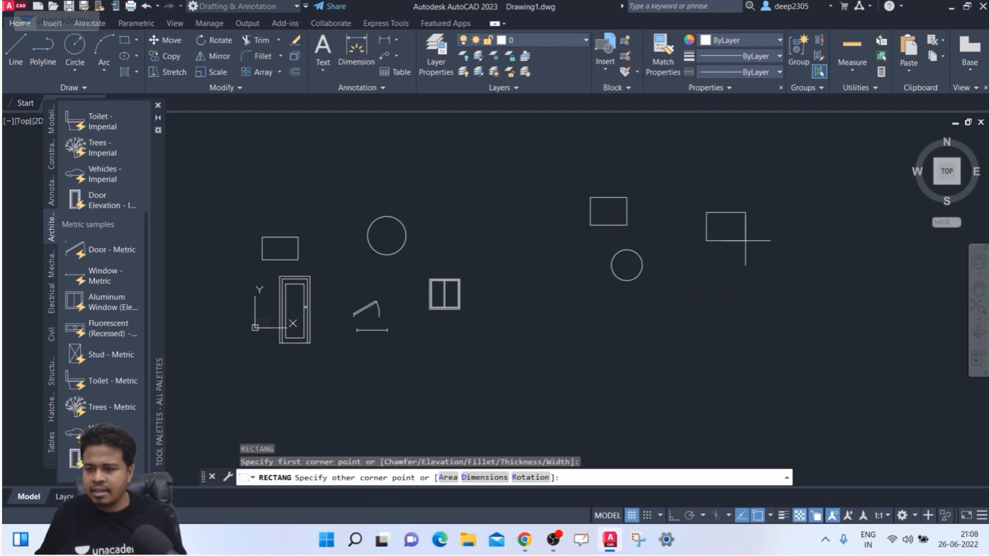
click(758, 243)
- Draw a circumscribed six-sided polygon below the larger rectangle with POL
text(pol)
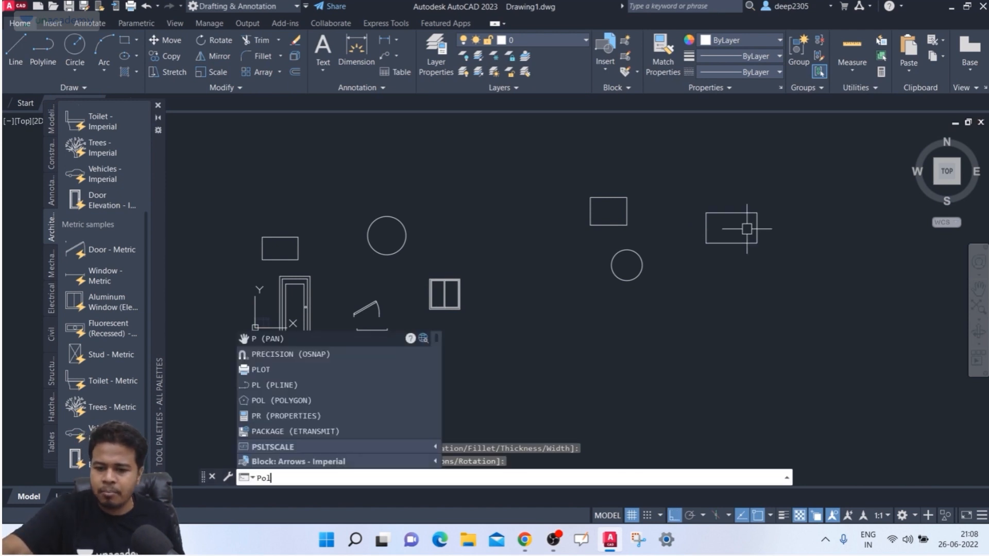
key(Return)
key(Return)
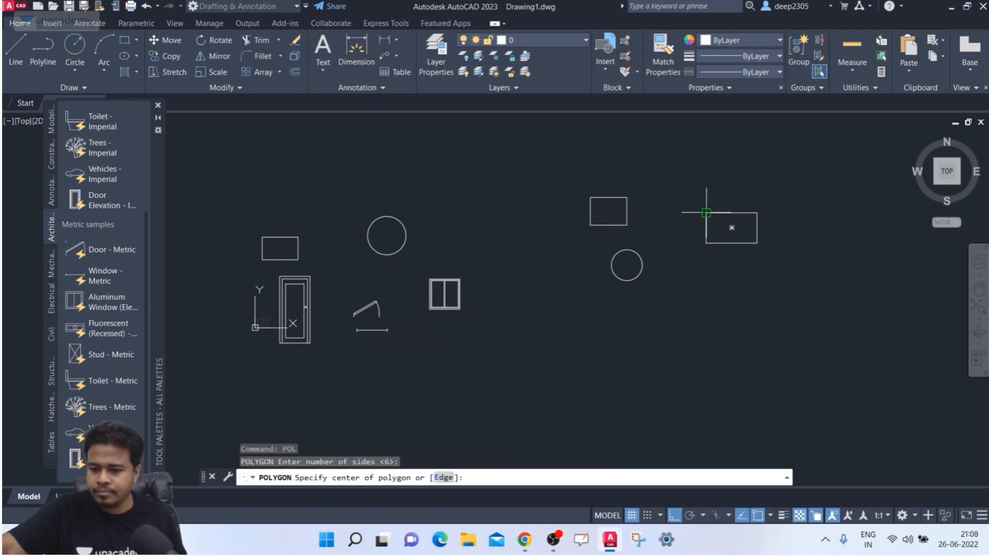
click(726, 297)
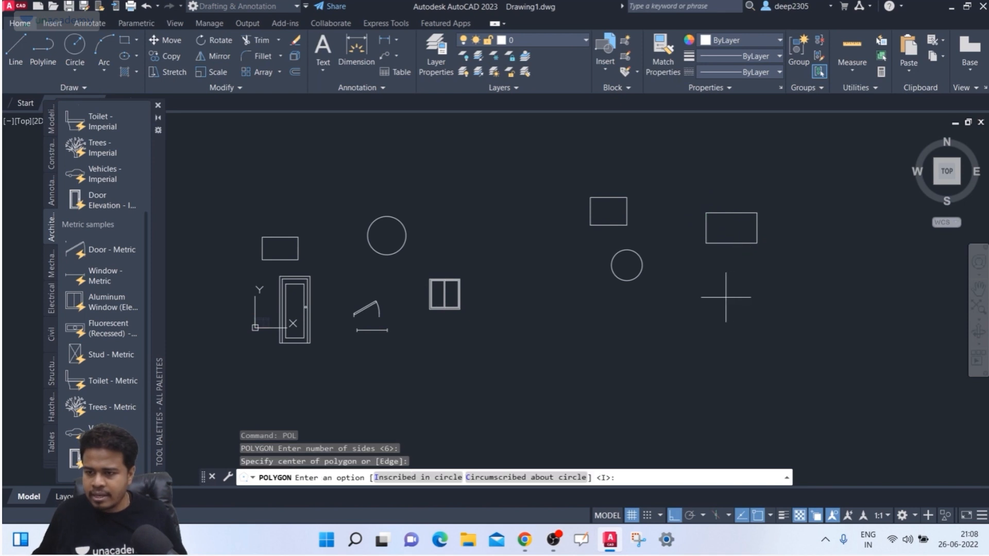
click(515, 477)
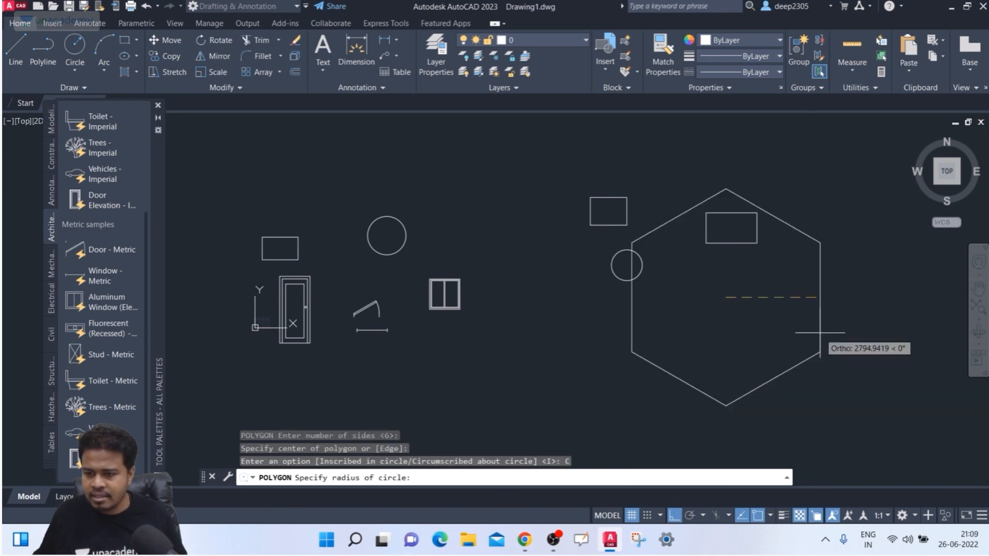
click(744, 272)
key(Escape)
middle_drag(762, 265, 713, 224)
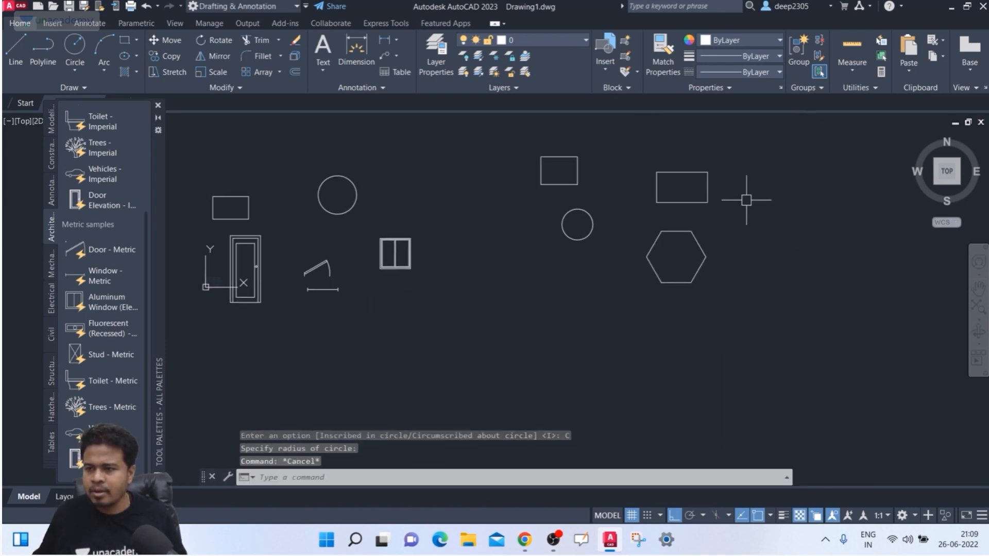
click(799, 51)
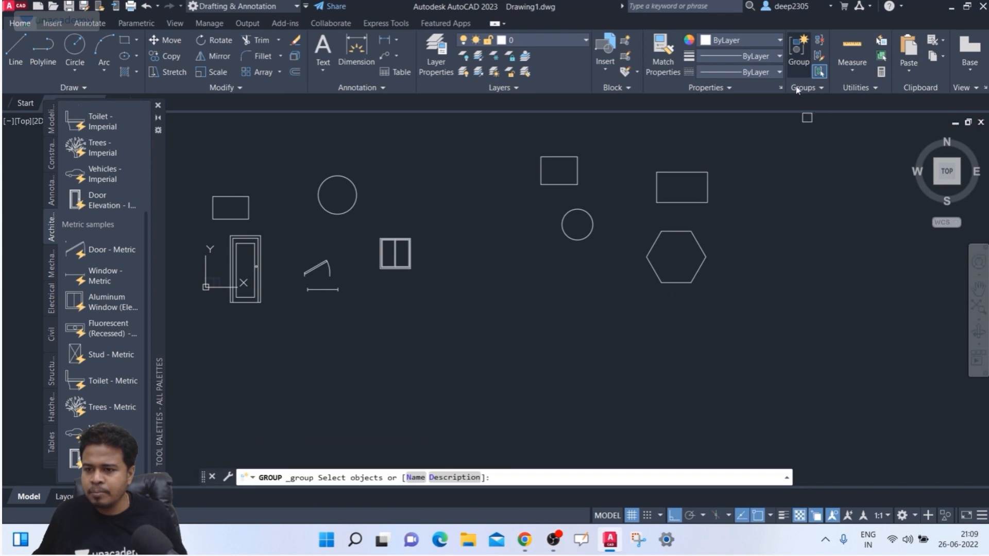
- Group the two rectangles, enlarged circle and hexagon into one unnamed group
click(743, 138)
click(497, 325)
key(Return)
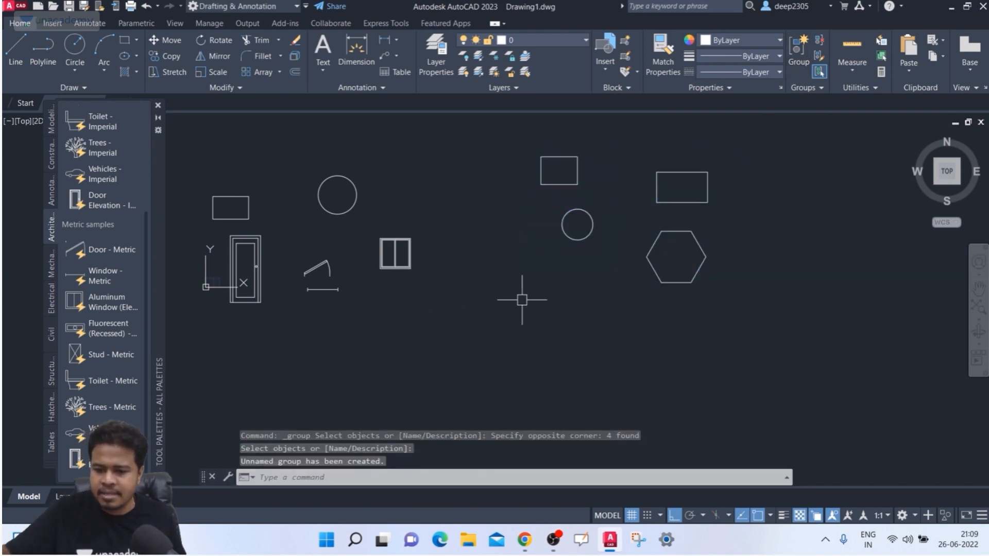
- Select the new group and turn on Group Bounding Box from the Groups options
click(578, 174)
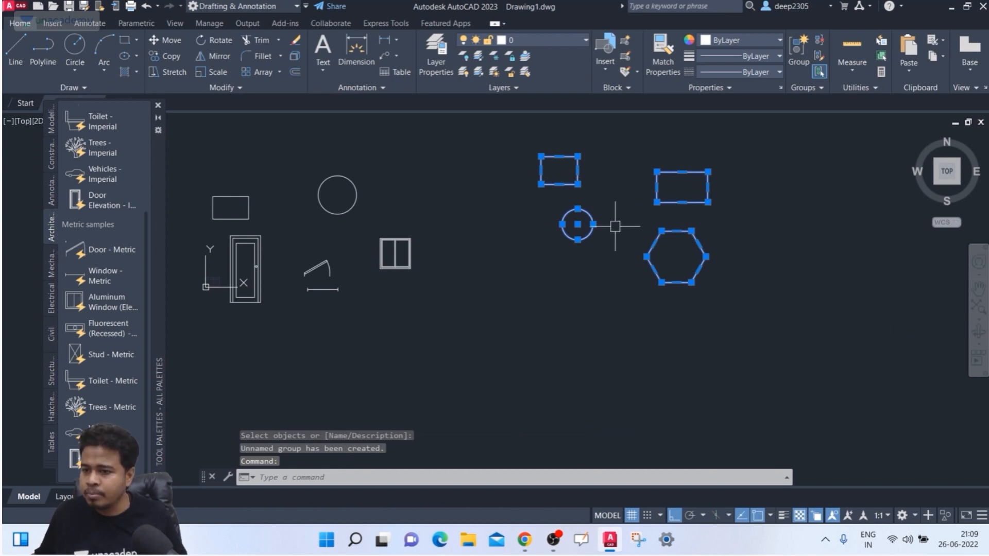
click(593, 225)
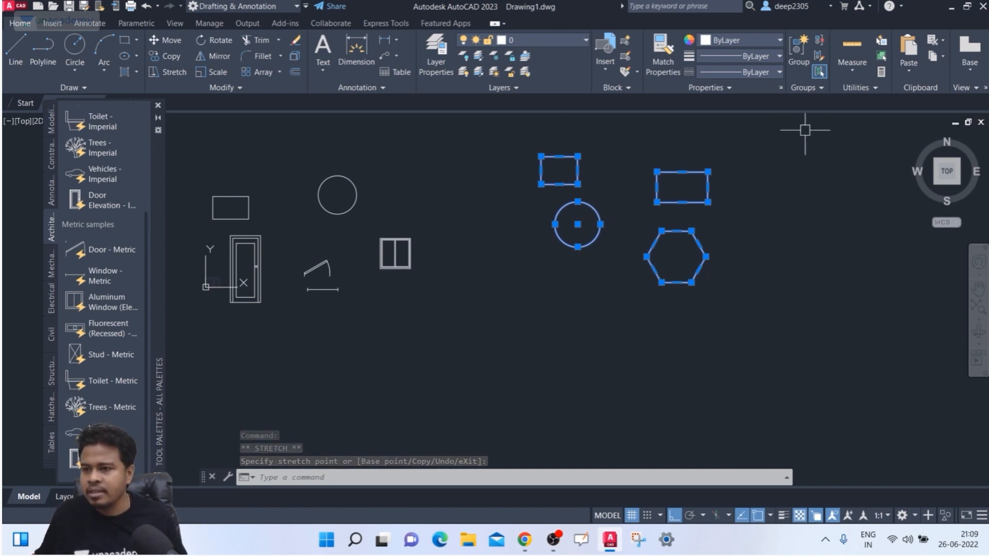
click(806, 88)
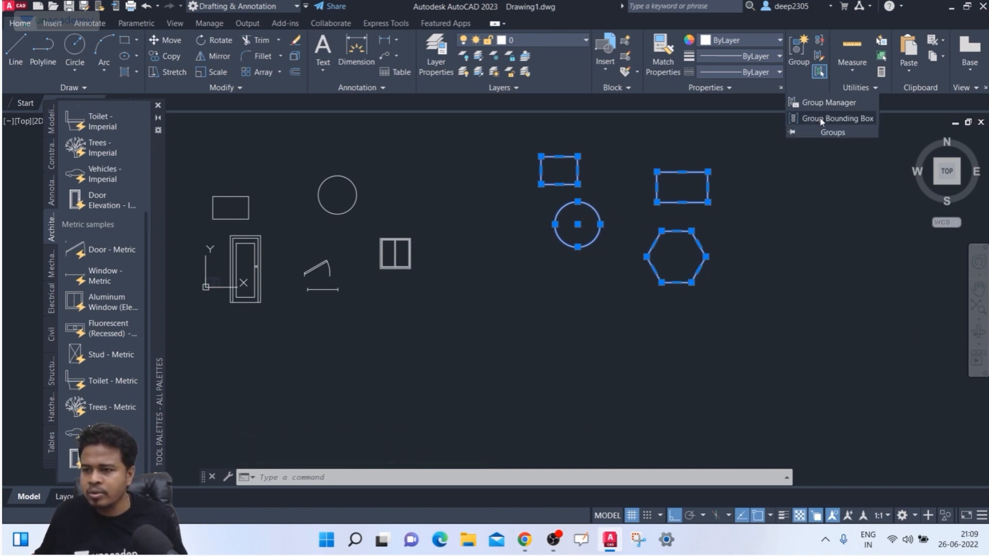
click(821, 119)
- Move the group lower on the canvas by its grip, then clear the selection
click(624, 220)
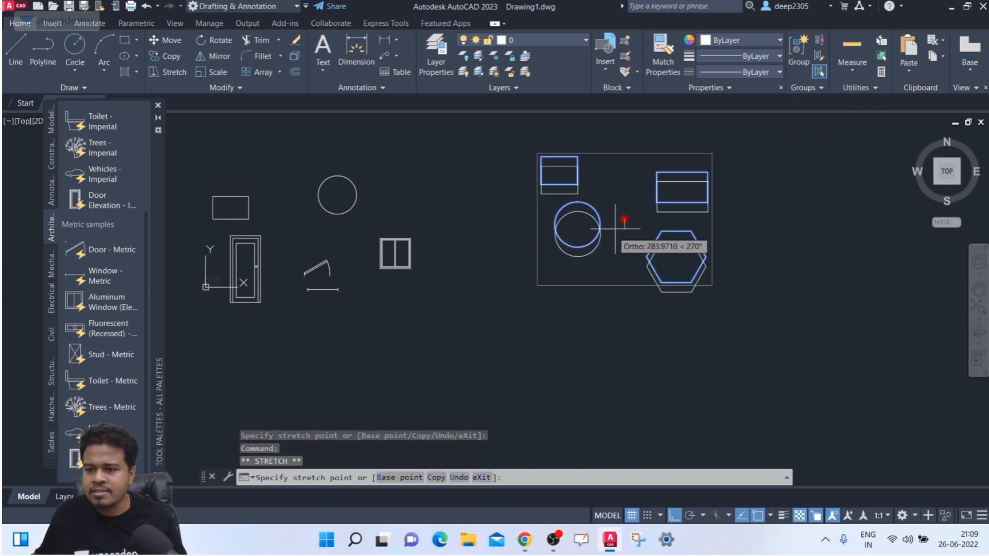
click(622, 316)
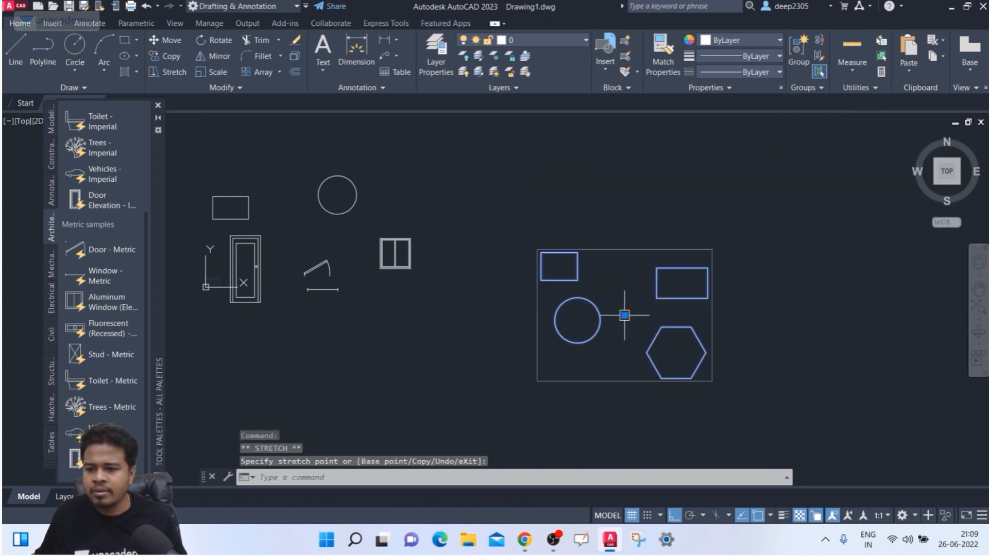
click(713, 315)
key(Escape)
key(Escape)
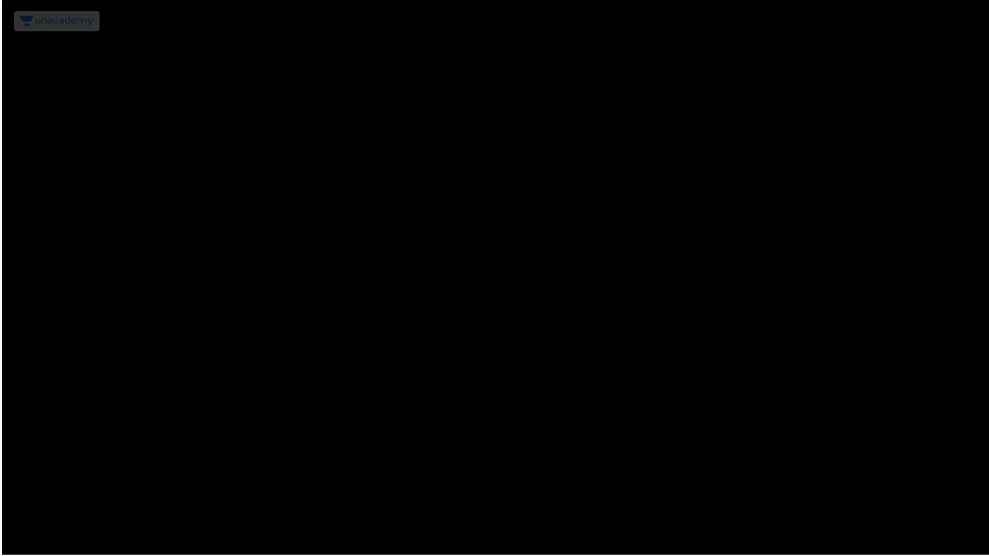